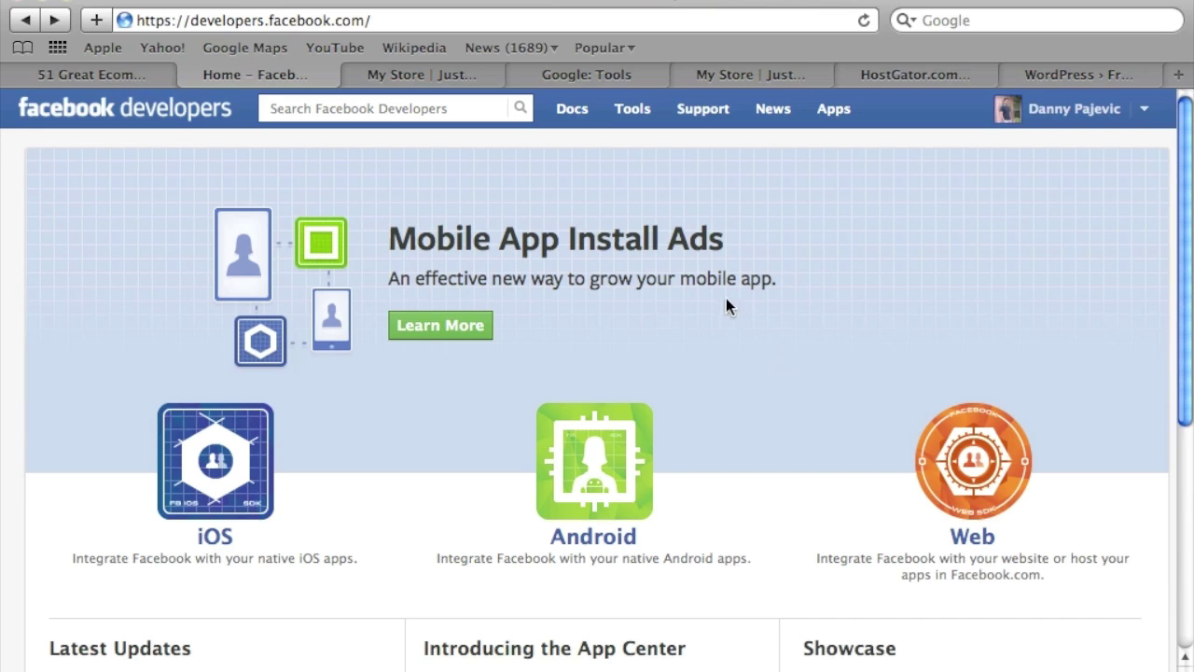
Look through the My Store home page, from the header image down to the Test post and sidebar widgets.
left_click(468, 80)
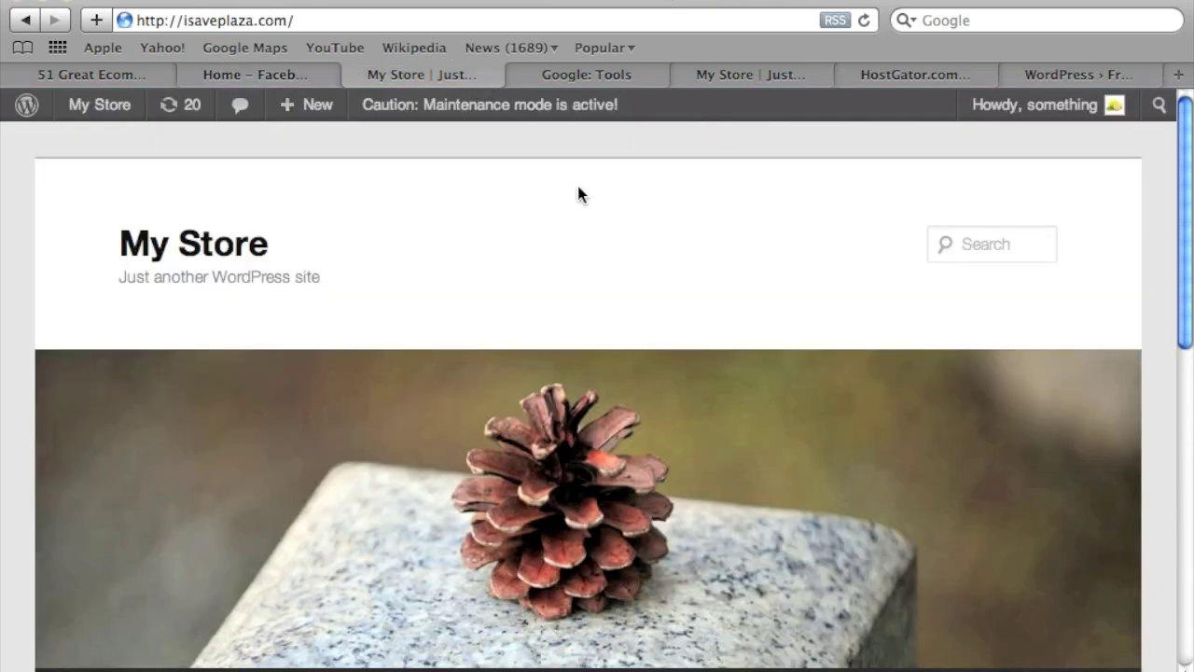
scroll(578, 191, "down", 5)
scroll(578, 192, "down", 3)
scroll(578, 193, "up", 7)
scroll(599, 187, "down", 3)
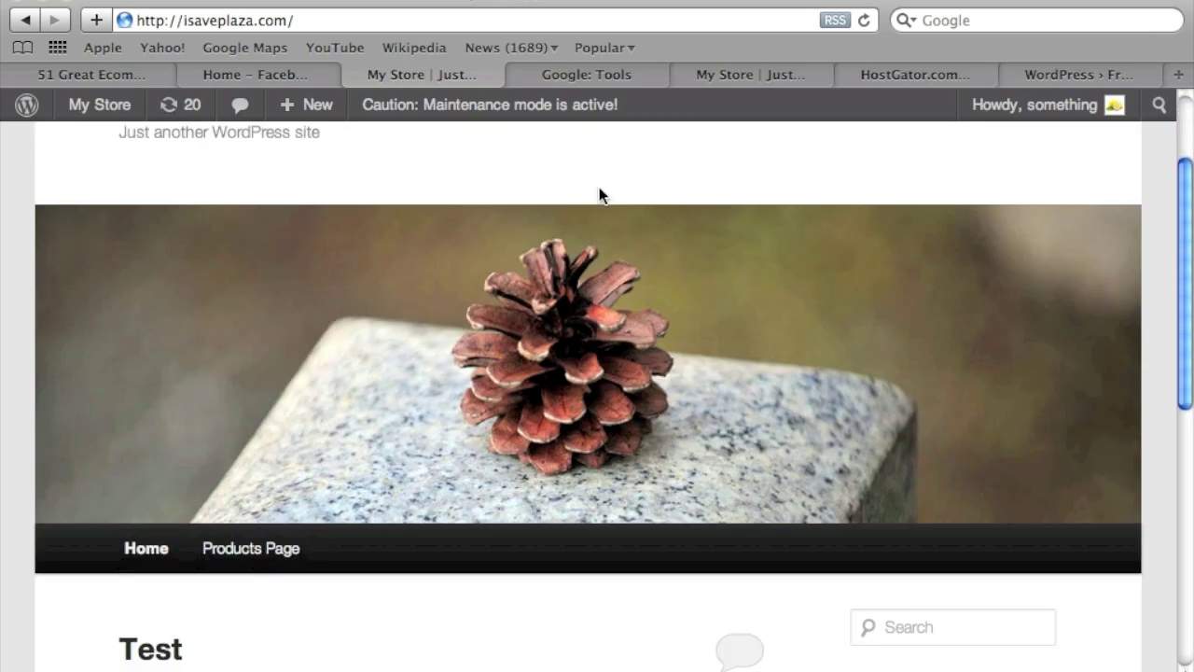
scroll(599, 194, "down", 8)
scroll(599, 187, "down", 1)
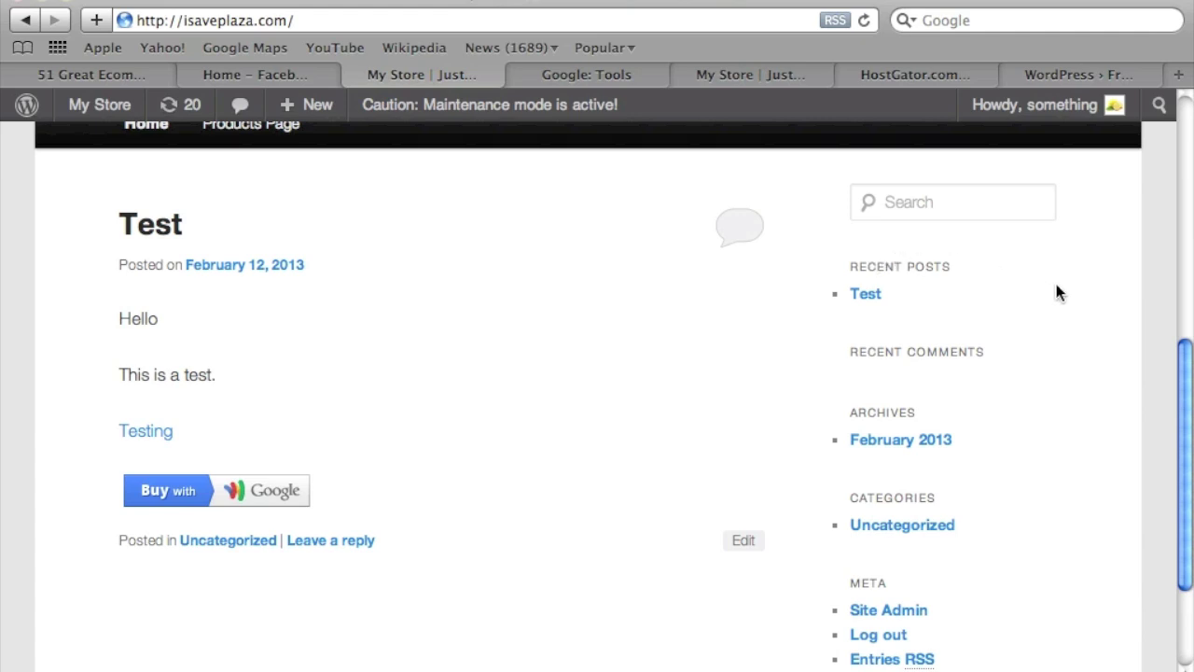
scroll(963, 267, "down", 1)
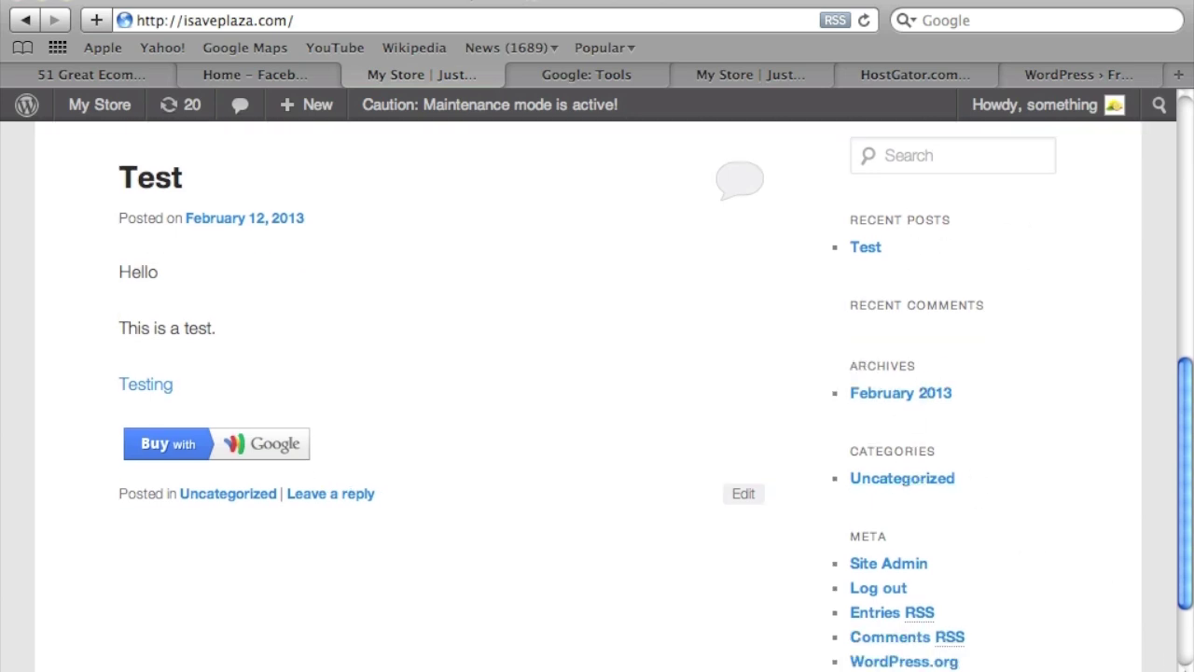
Narrow the browser window to check the store page's responsive layout, and widen it back to full size.
left_click_drag(1186, 669, 737, 670)
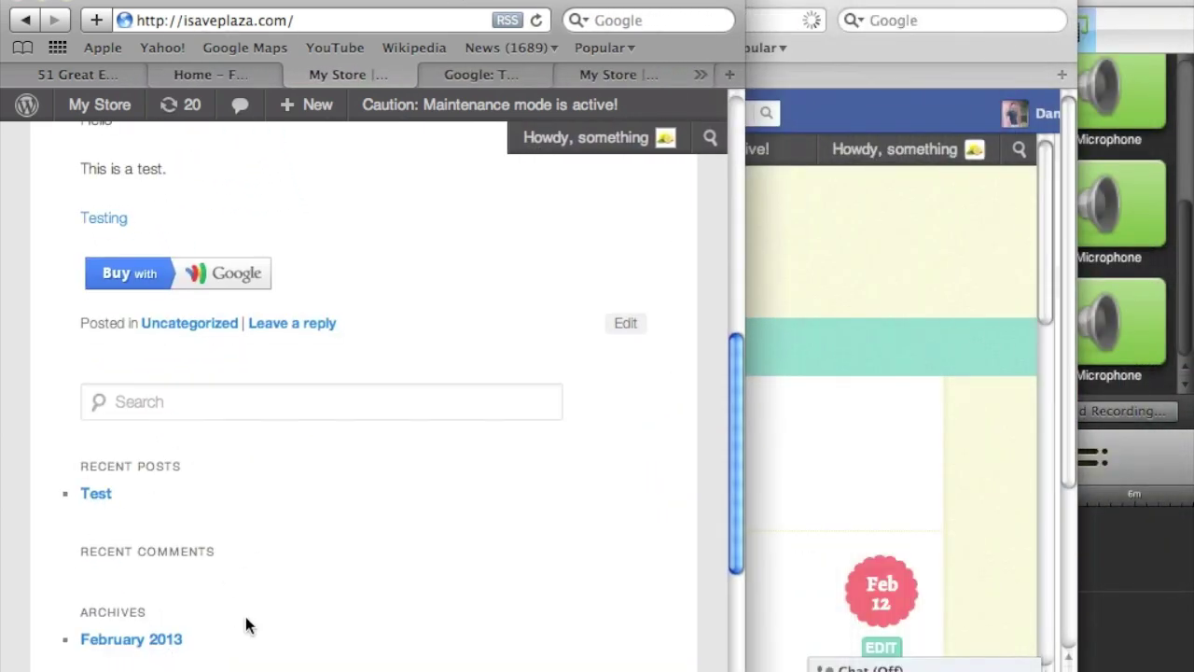
left_click_drag(737, 669, 1186, 670)
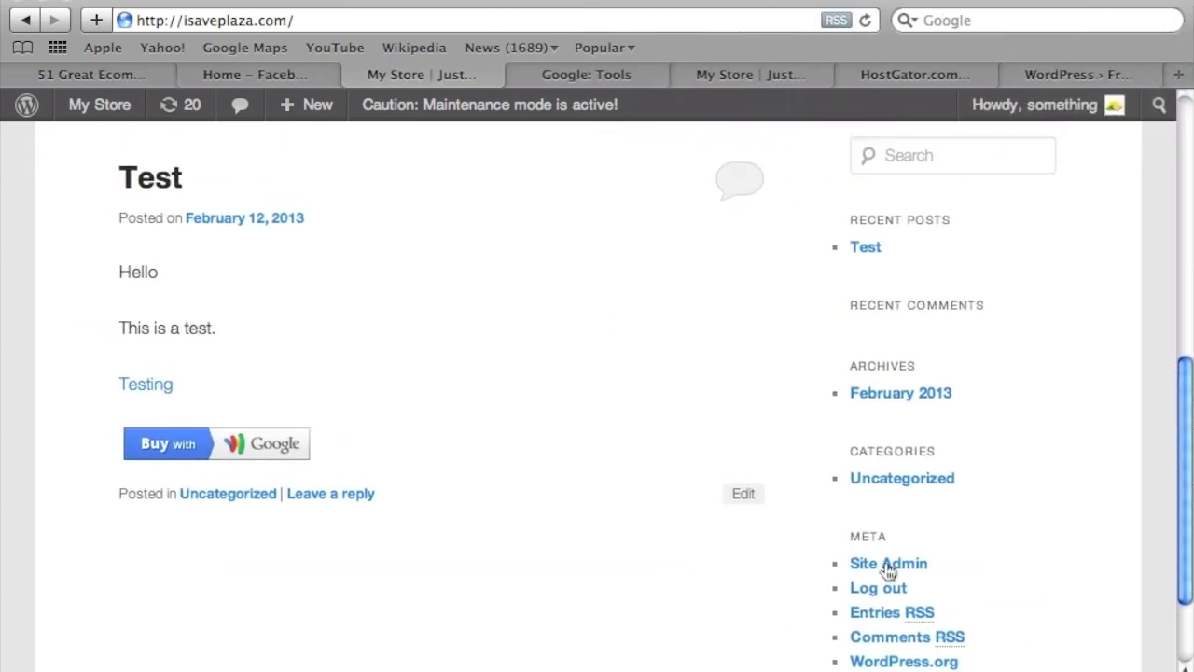
scroll(771, 557, "up", 5)
scroll(770, 550, "up", 3)
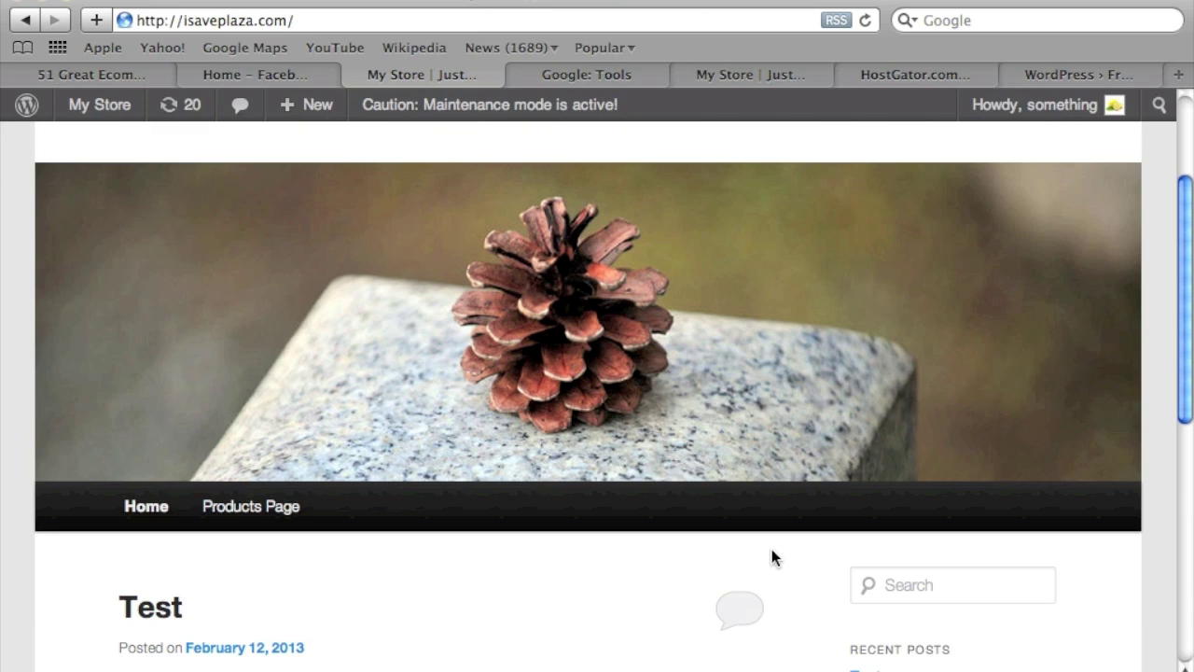
Browse the featured themes in the WordPress.org Themes Directory.
left_click(1042, 80)
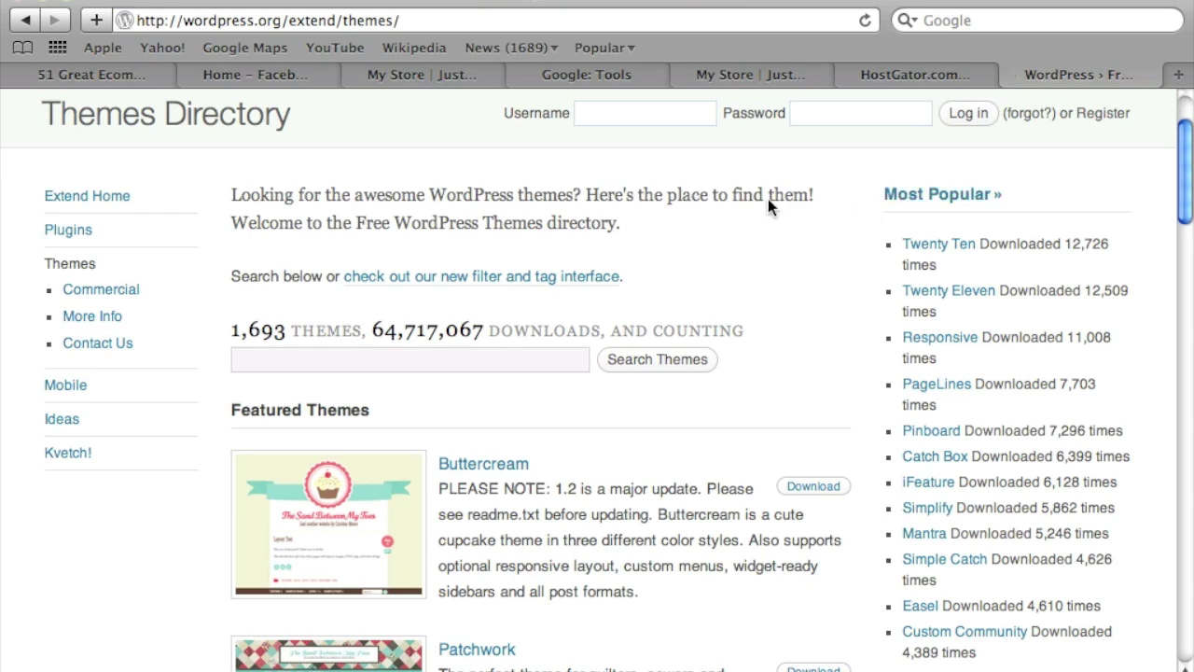
scroll(559, 210, "up", 3)
scroll(536, 277, "down", 8)
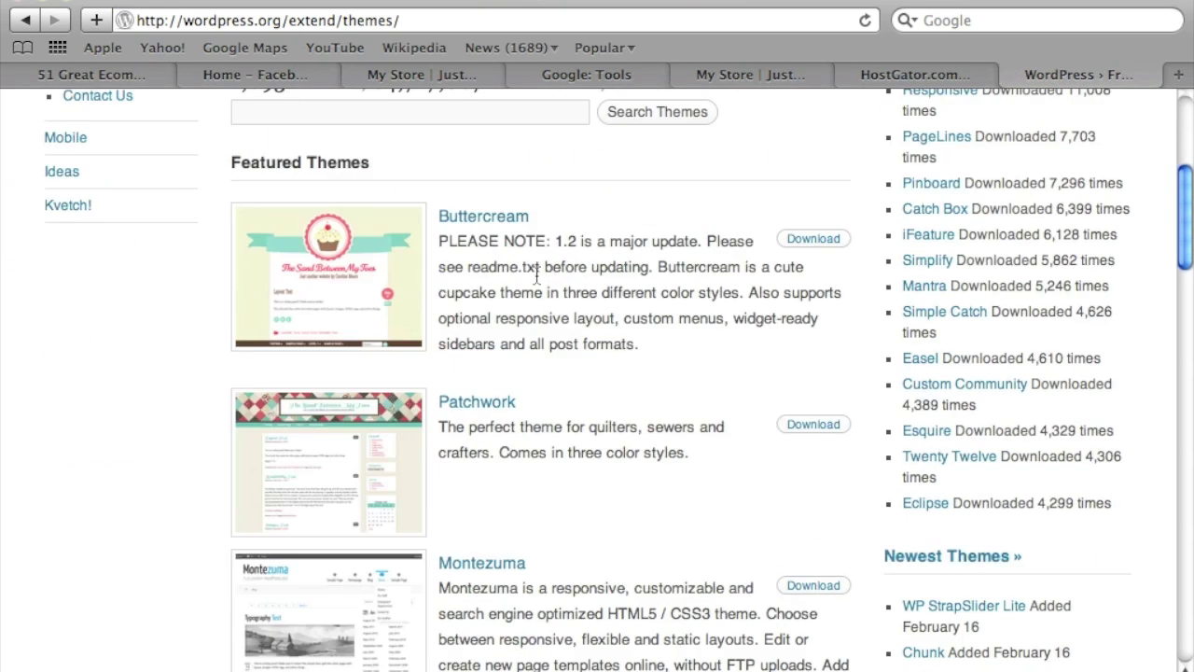
scroll(637, 336, "down", 2)
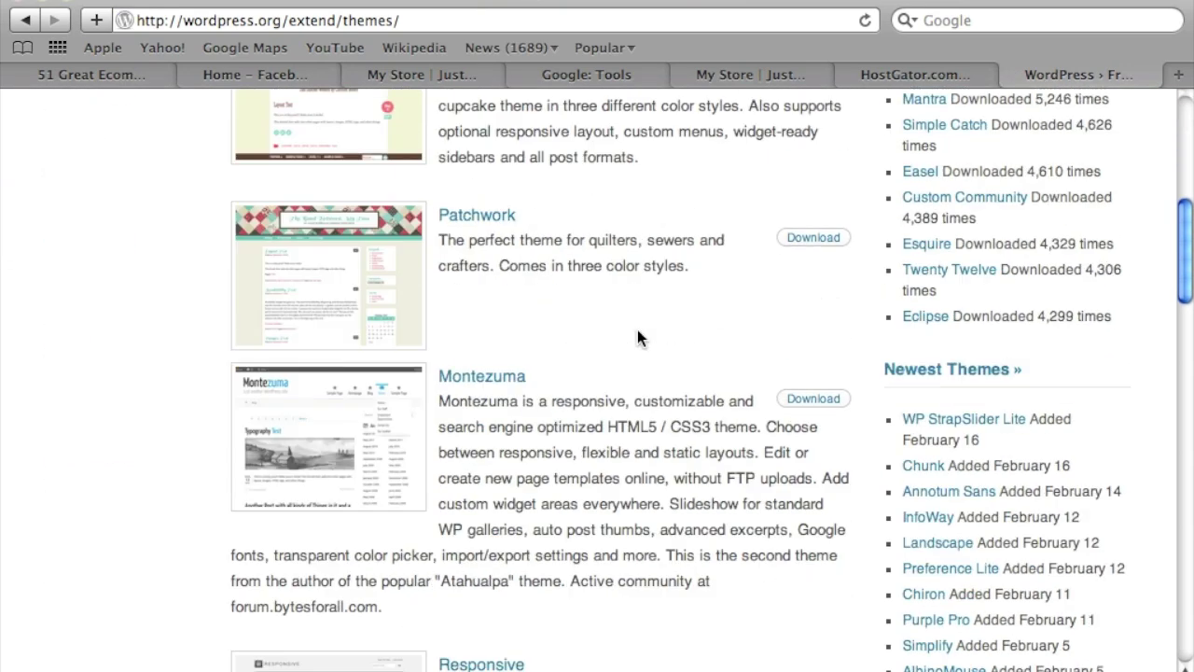
scroll(638, 336, "up", 6)
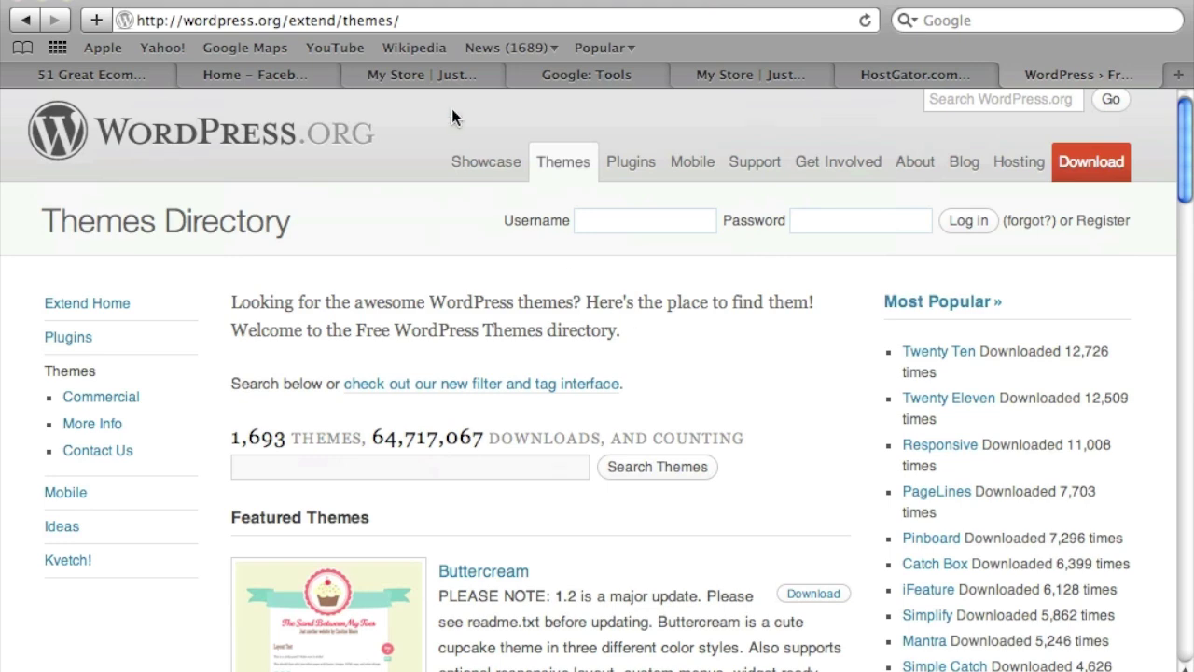
Activate the Buttercream theme for My Store from its installed themes.
left_click(427, 76)
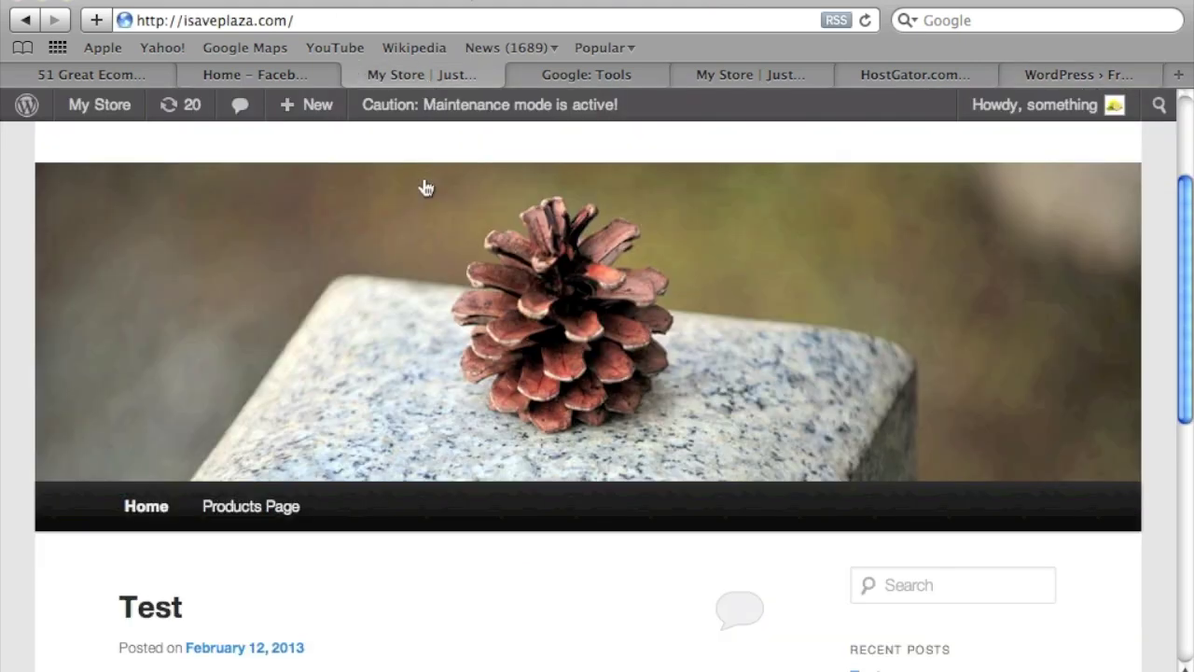
mouse_move(121, 107)
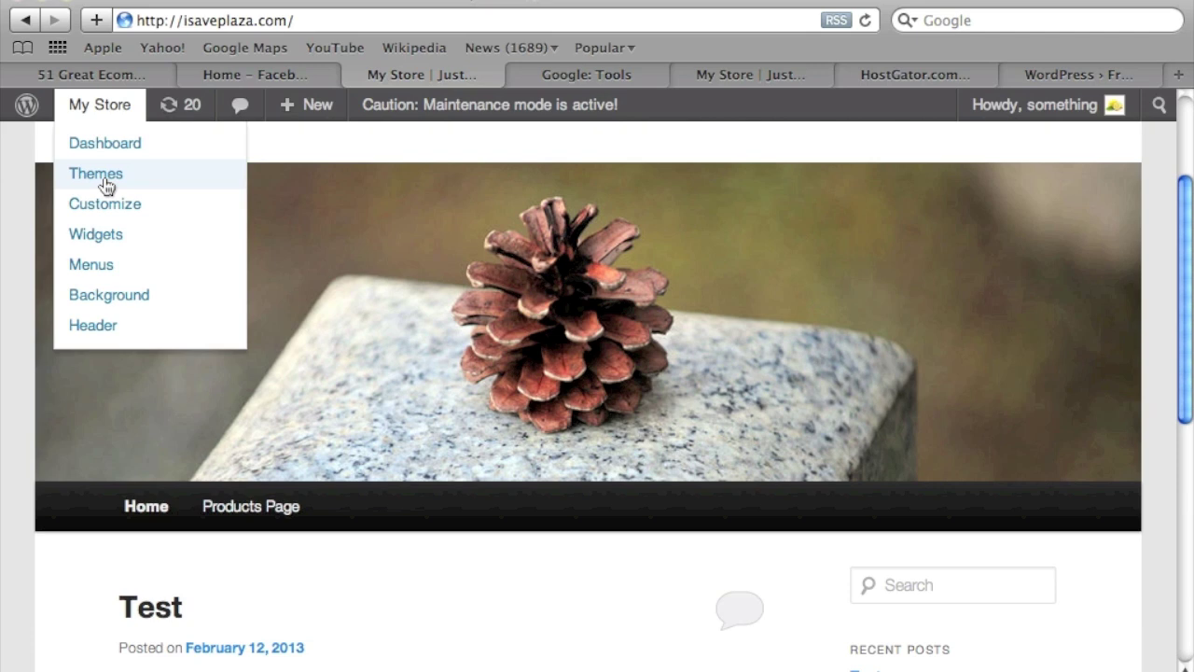
left_click(105, 184)
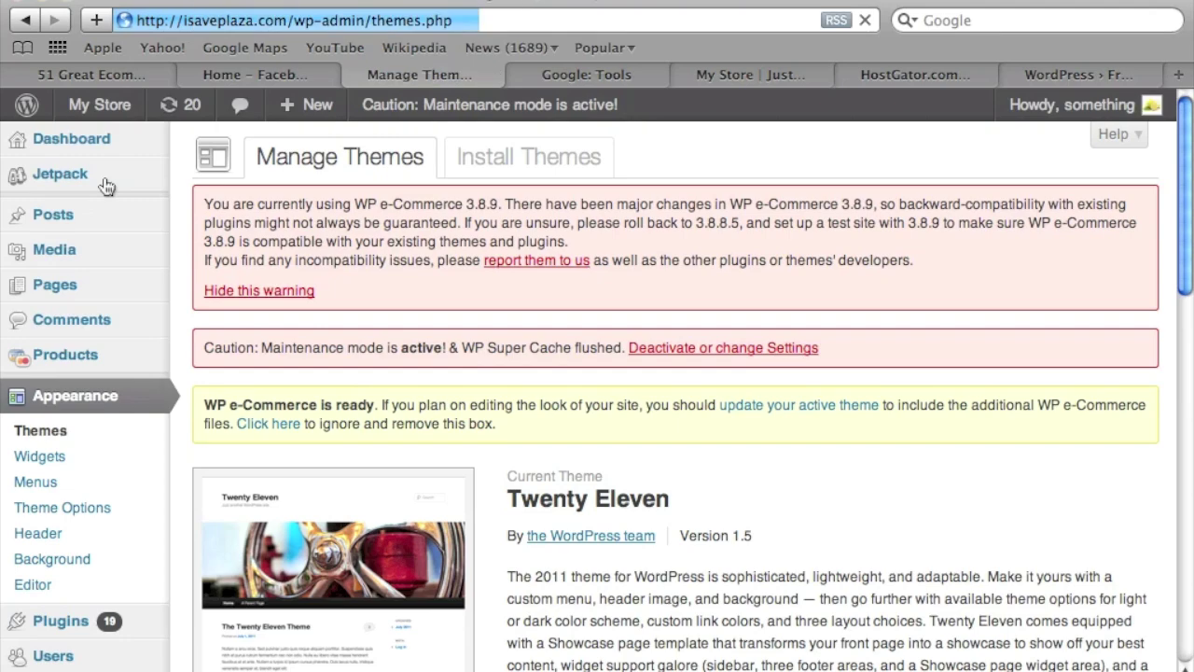
scroll(414, 269, "down", 10)
scroll(416, 445, "down", 5)
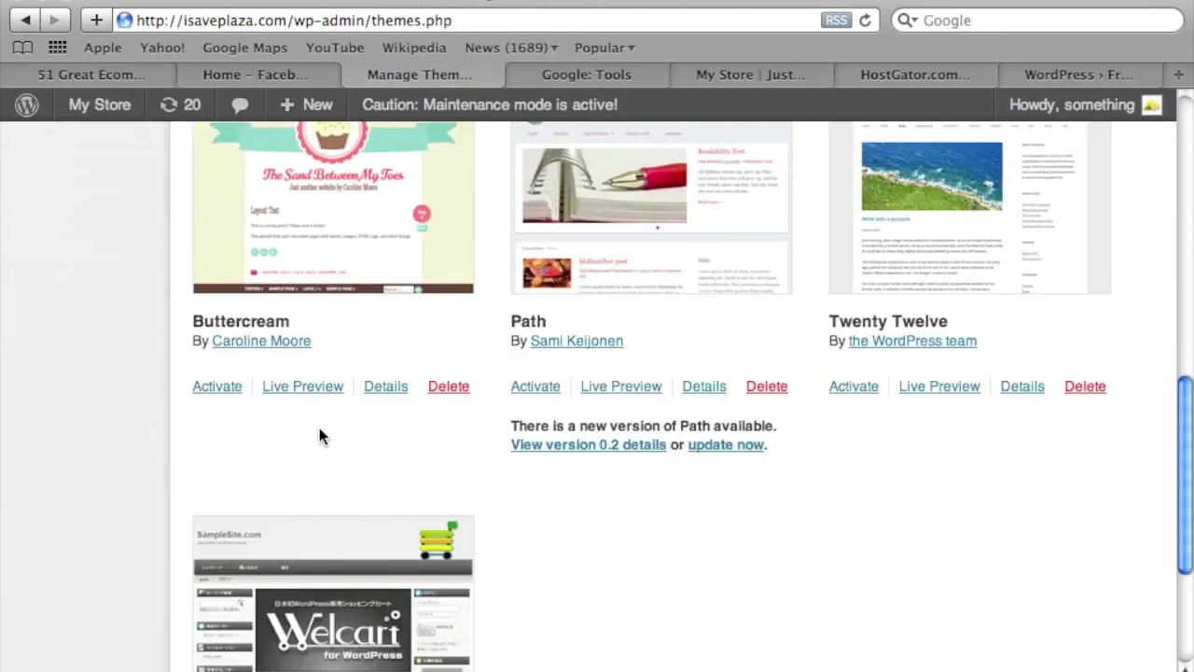
left_click(217, 386)
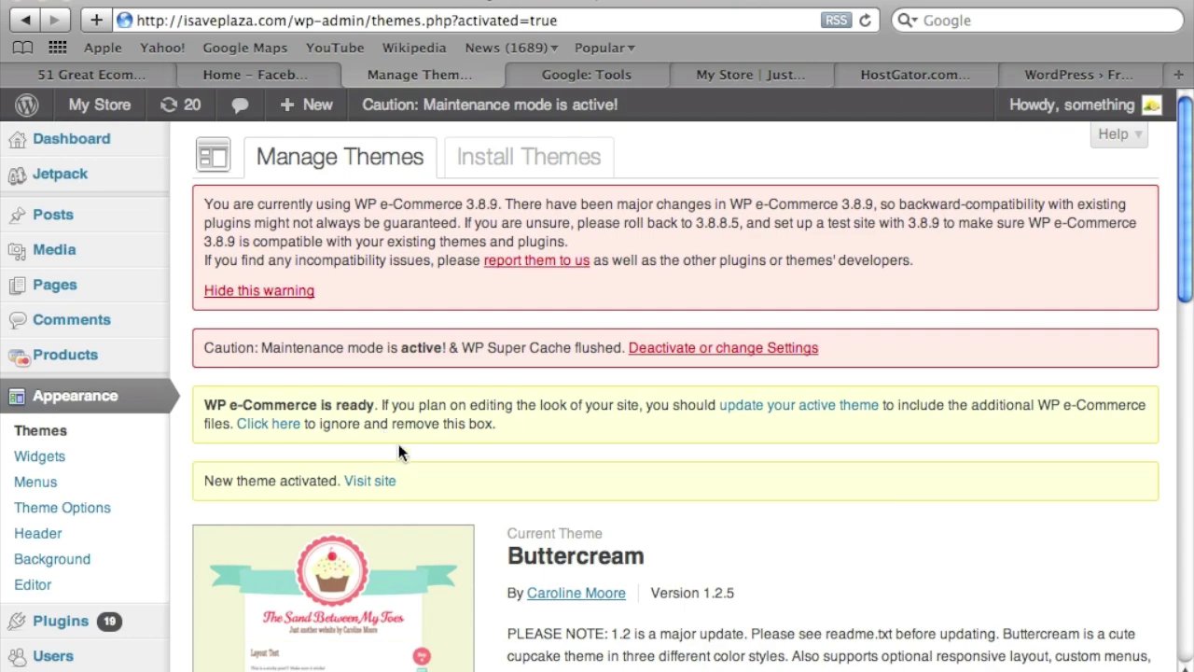
Open the Buttercream theme's customizer and review its Site Title & Tagline, Theme Options and Colors settings.
scroll(401, 447, "down", 10)
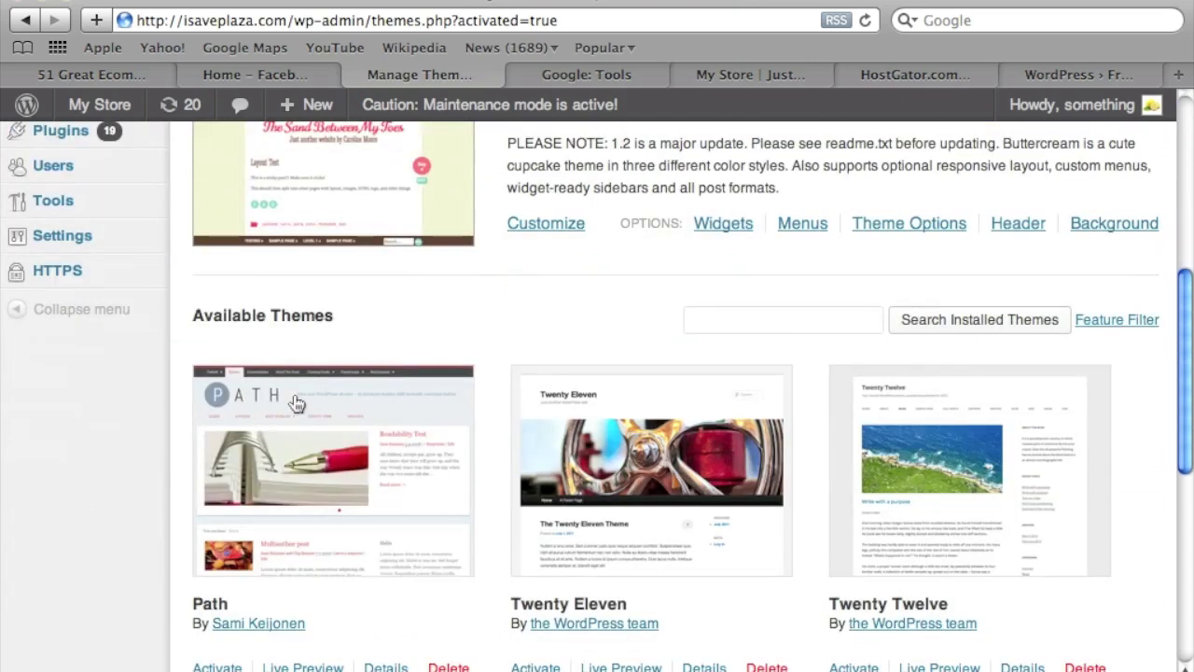
scroll(318, 417, "up", 6)
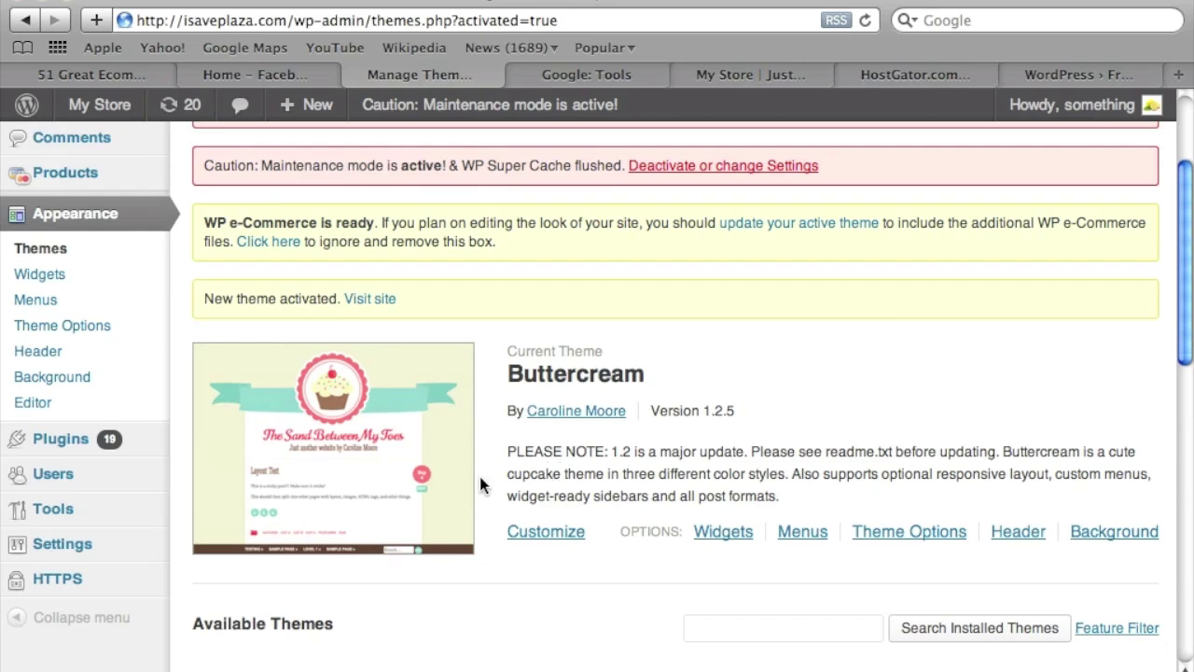
scroll(401, 481, "up", 2)
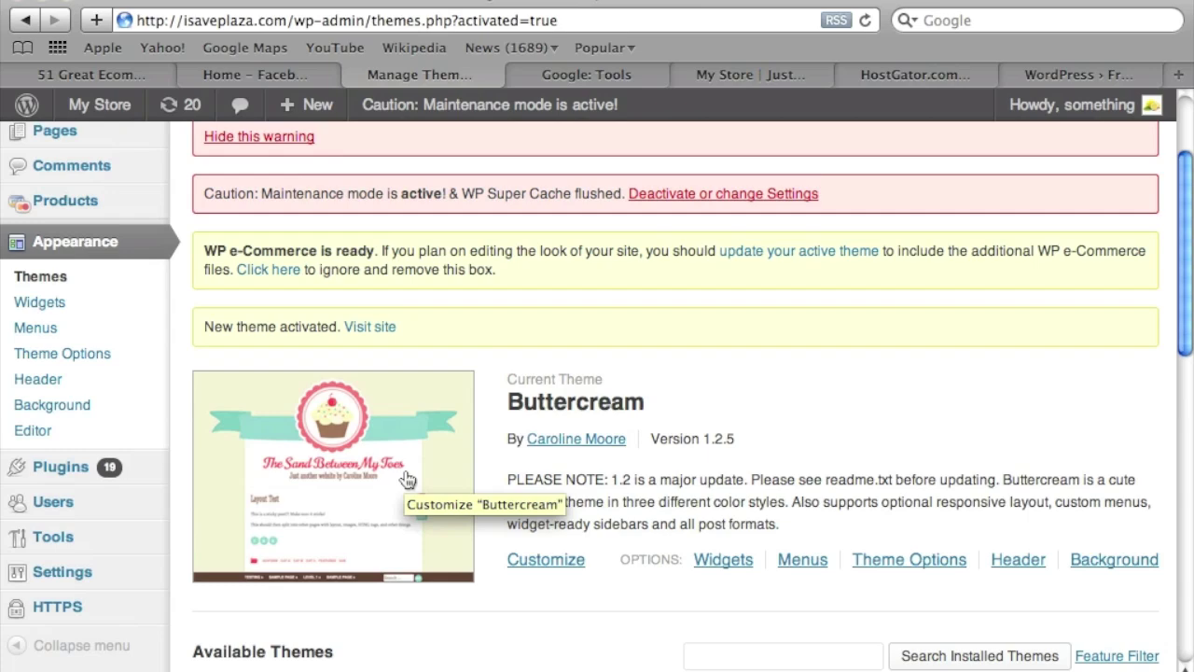
left_click(545, 567)
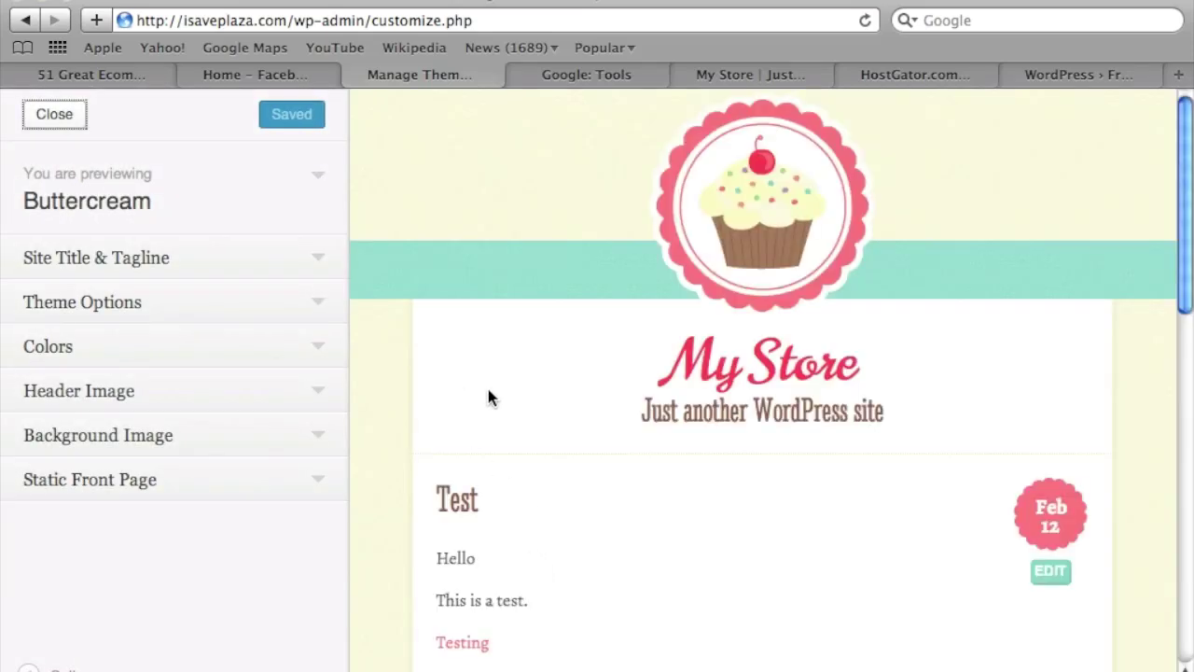
left_click(314, 258)
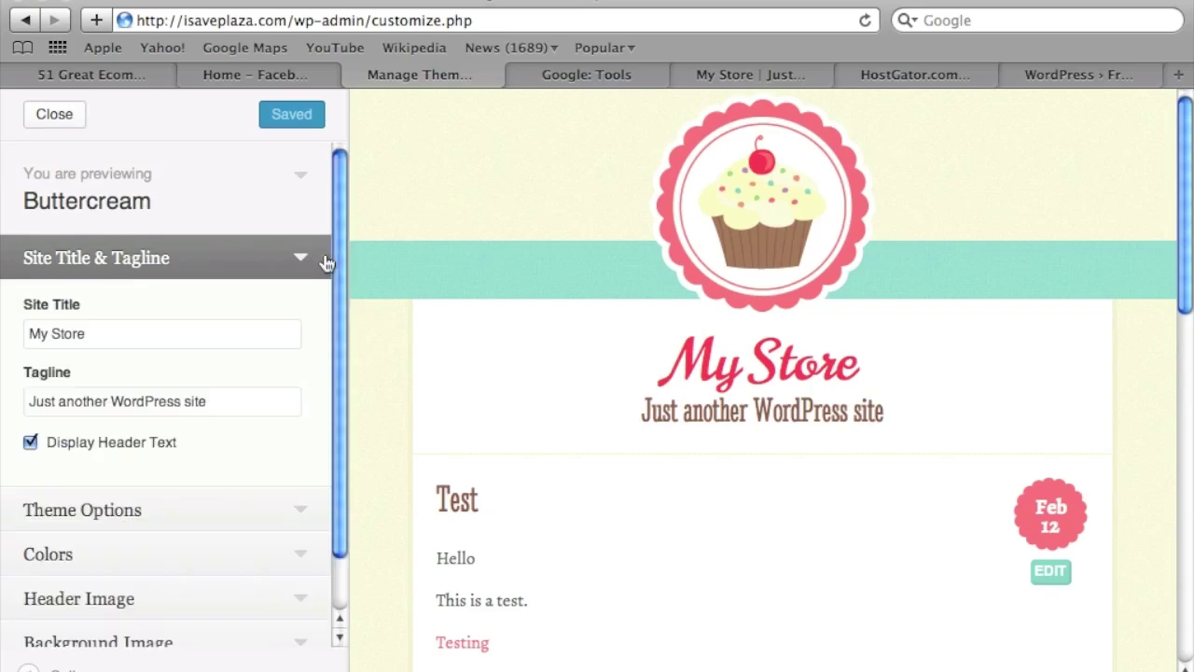
left_click(278, 509)
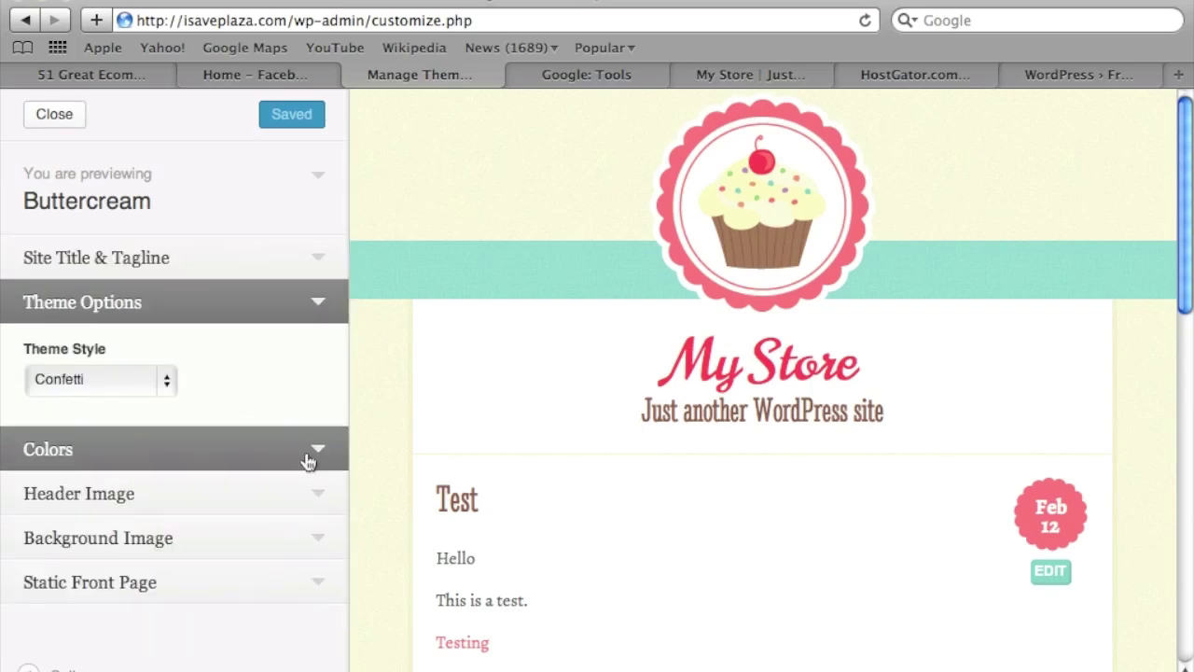
left_click(308, 457)
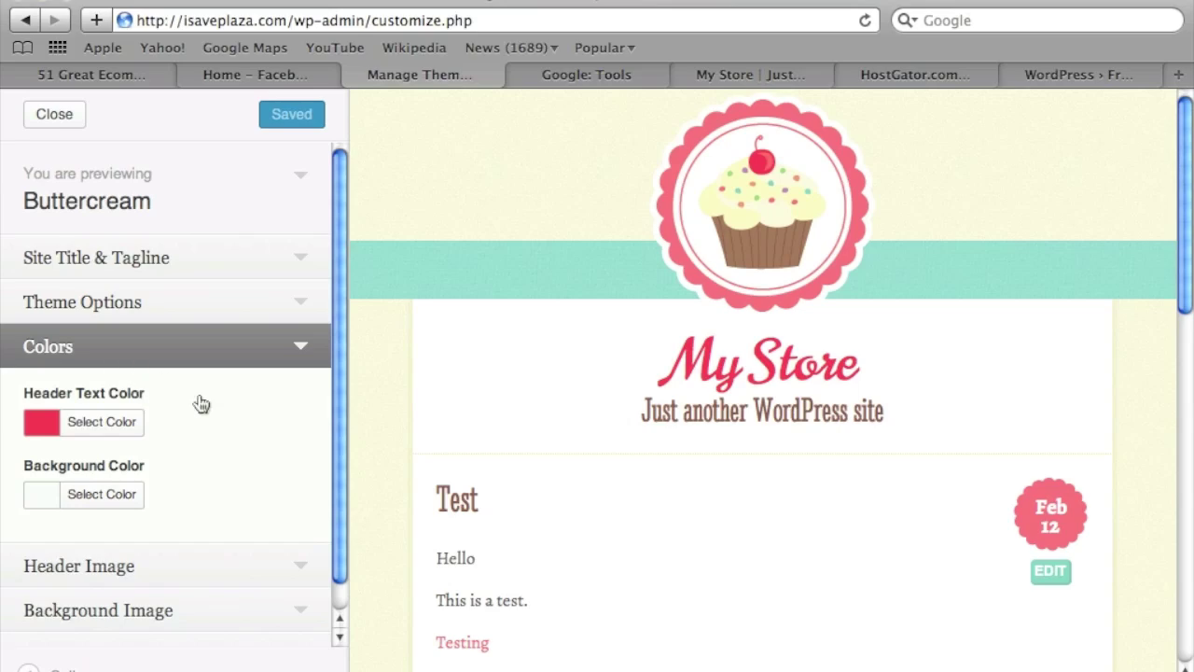
Examine the default header images offered in the customizer's Header Image settings.
scroll(264, 534, "down", 1)
left_click(284, 539)
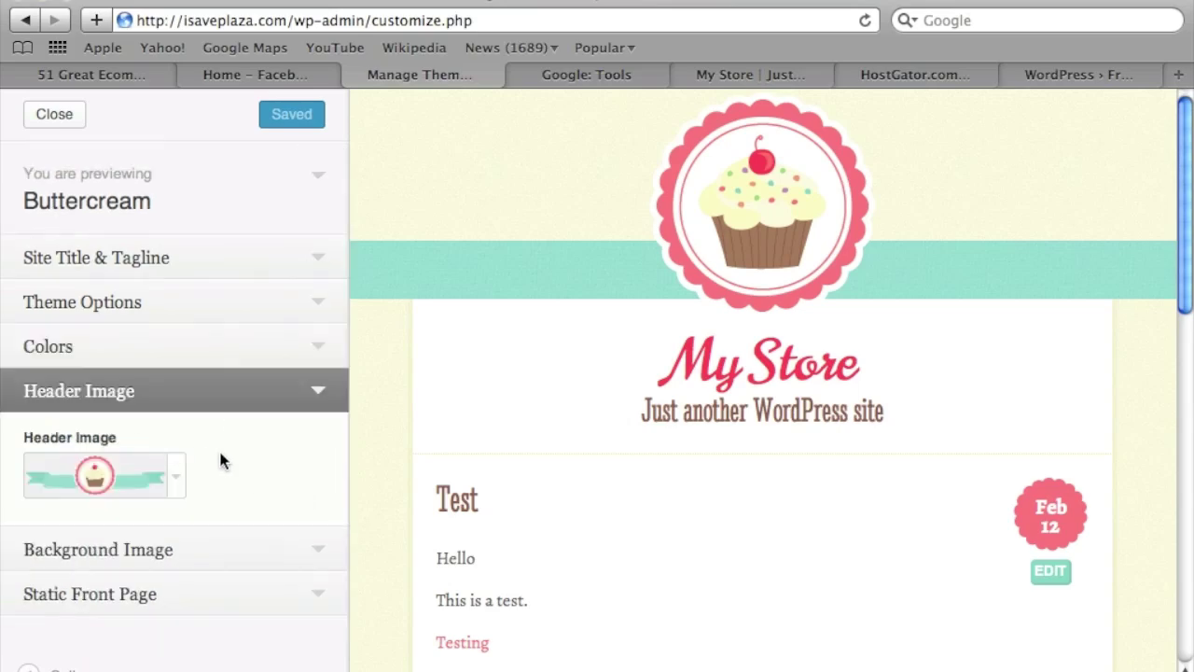
left_click(178, 480)
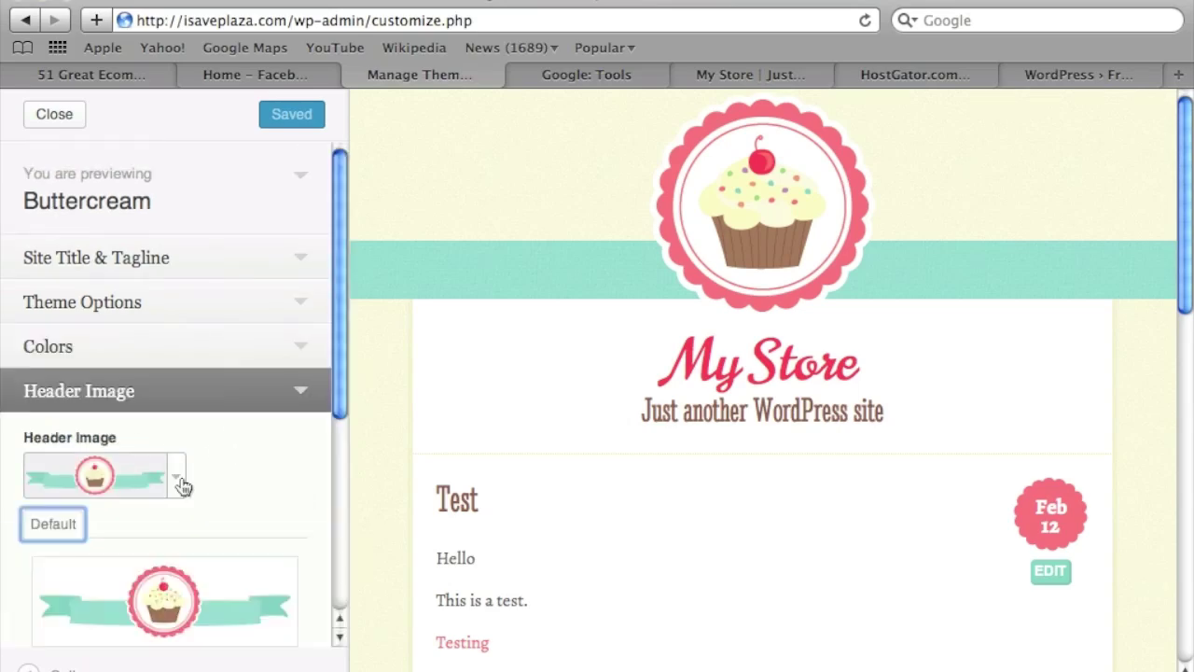
scroll(218, 487, "down", 2)
scroll(219, 486, "down", 5)
scroll(219, 485, "up", 5)
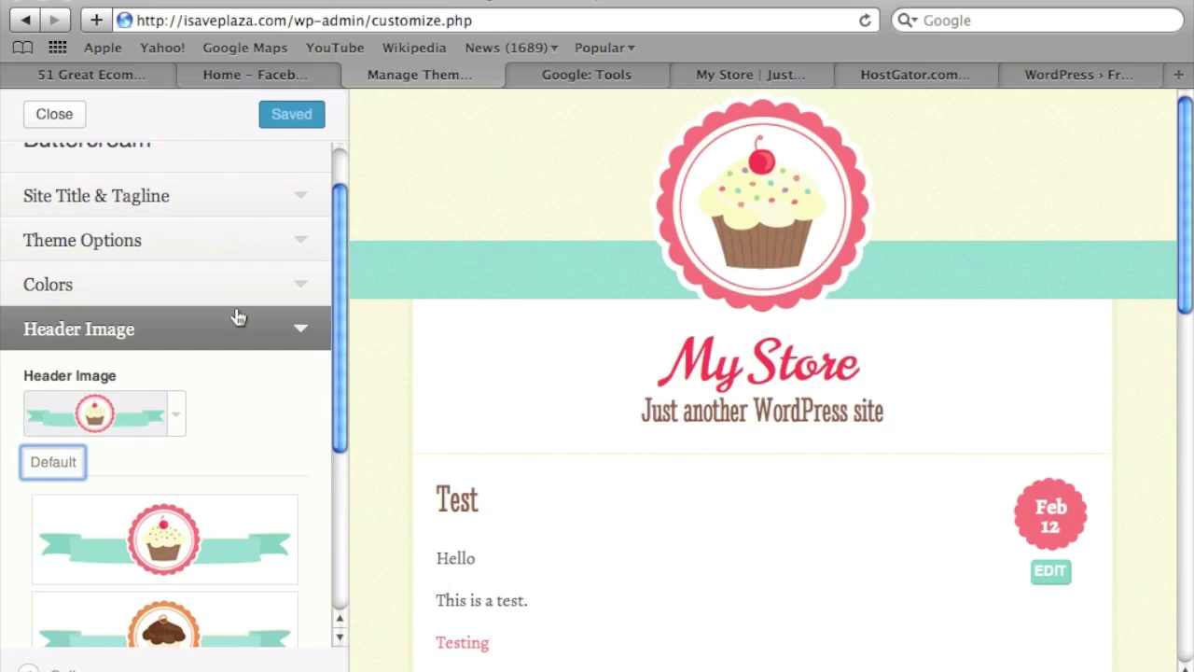
scroll(238, 318, "down", 5)
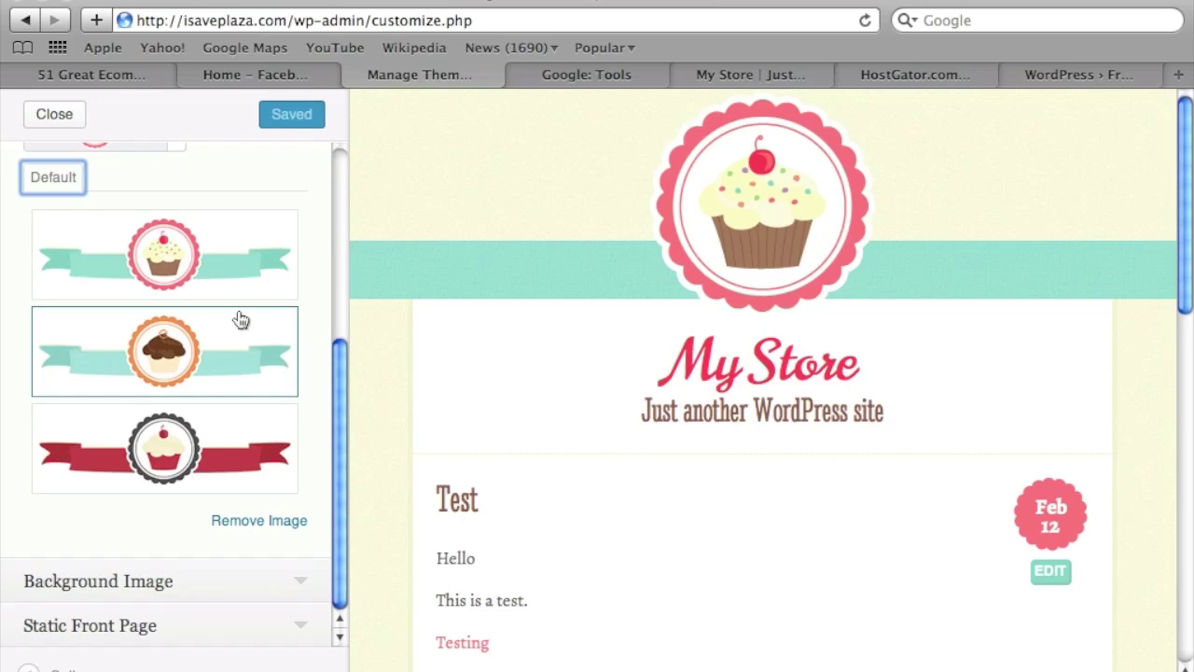
Review the Background Image repeat, position and attachment settings, and close the customizer.
left_click(176, 580)
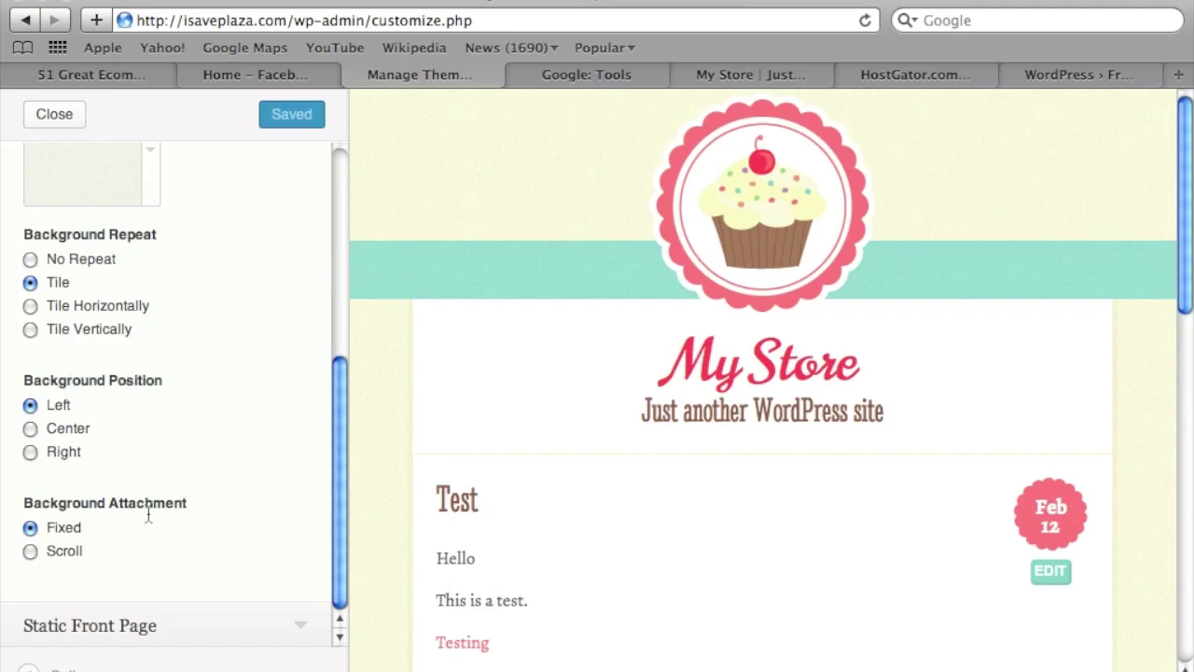
scroll(250, 453, "up", 5)
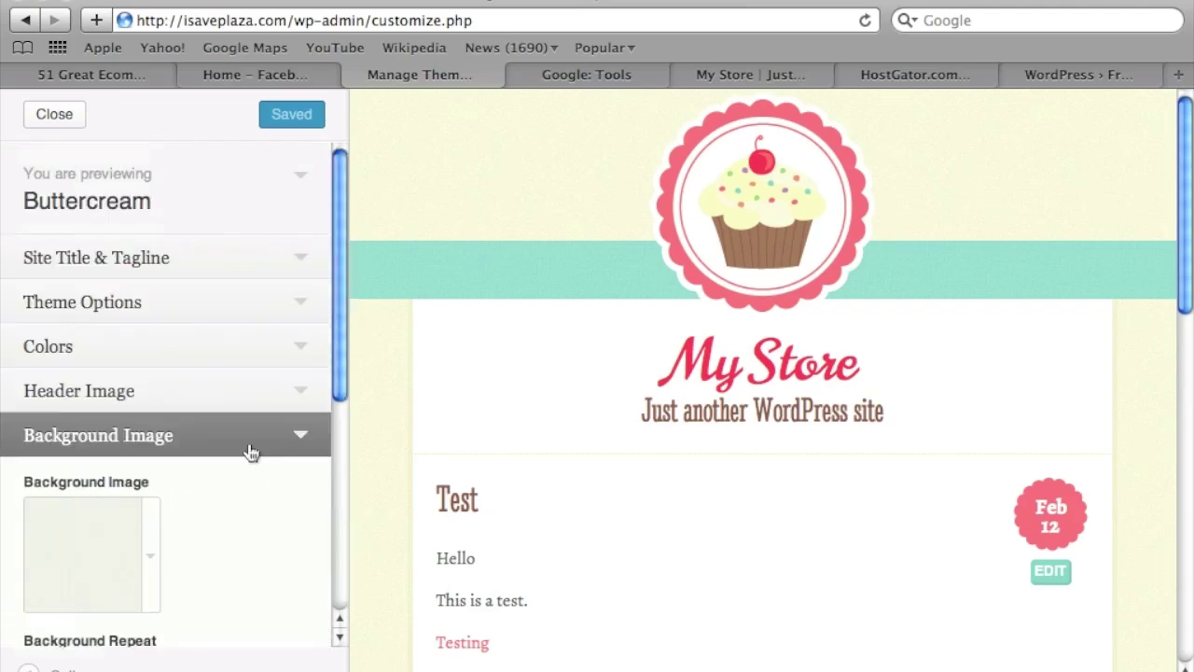
left_click(54, 114)
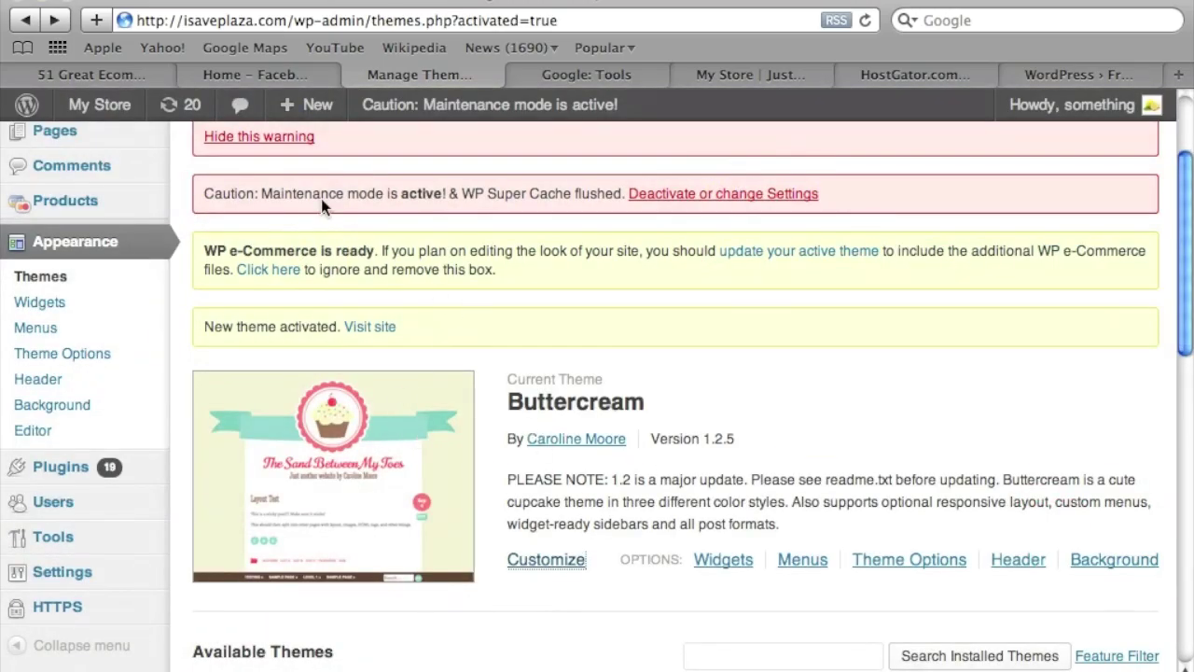
Visit the live My Store site and inspect its pages in the Buttercream theme from header to footer.
mouse_move(84, 112)
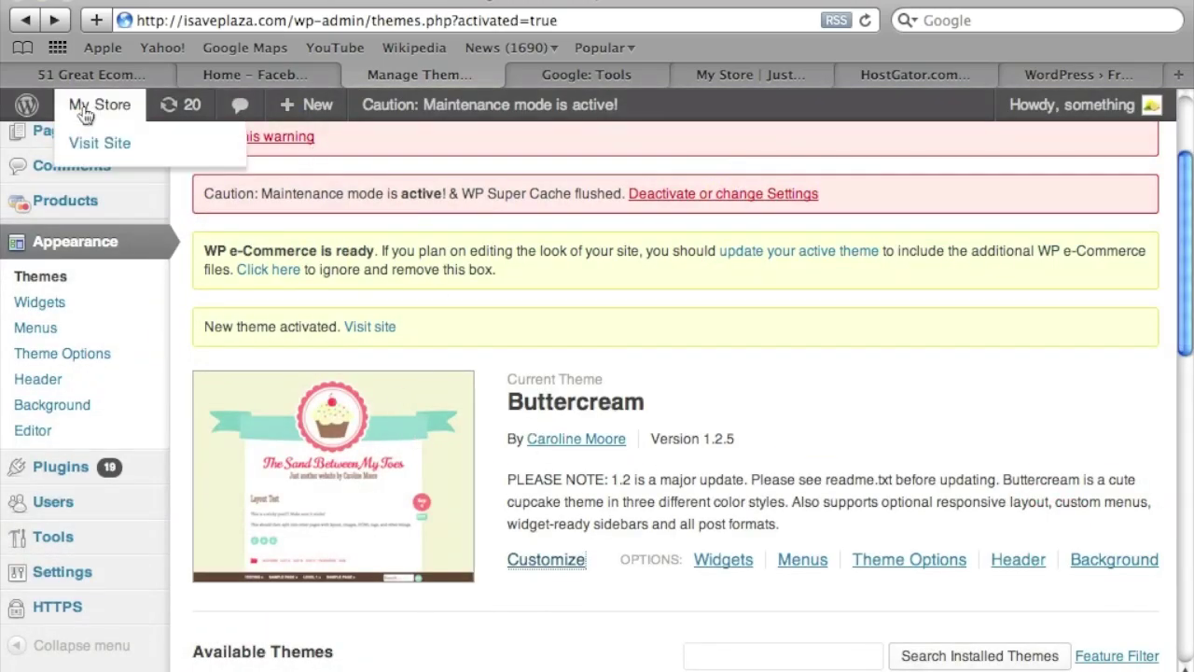
left_click(107, 154)
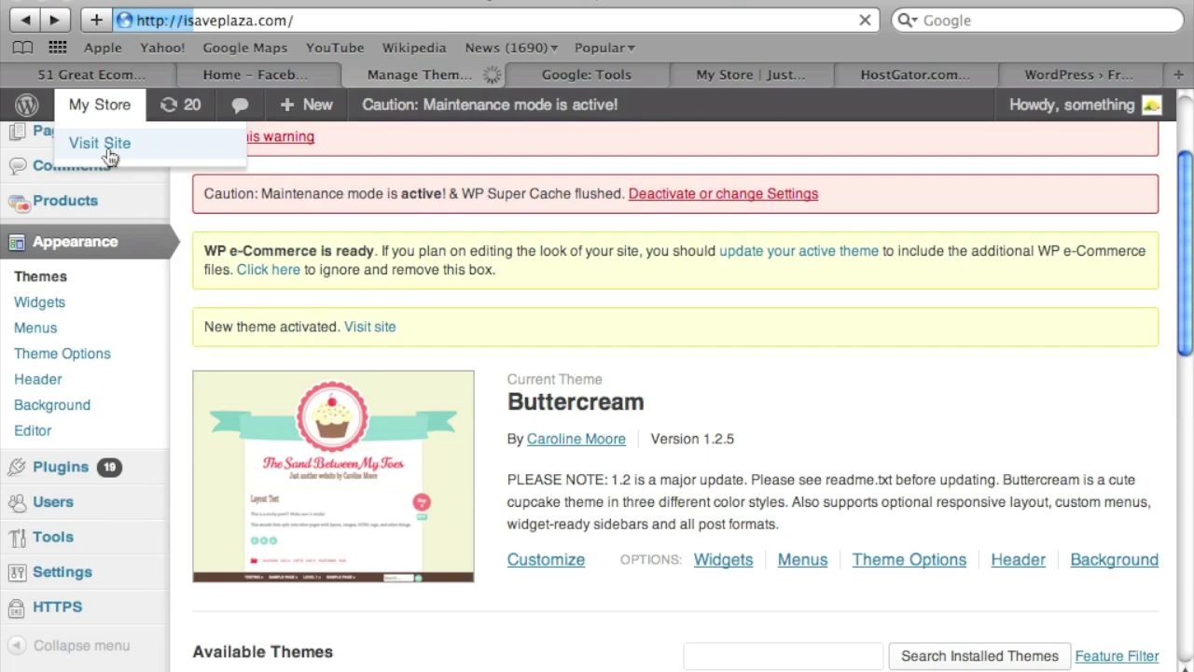
scroll(230, 216, "down", 15)
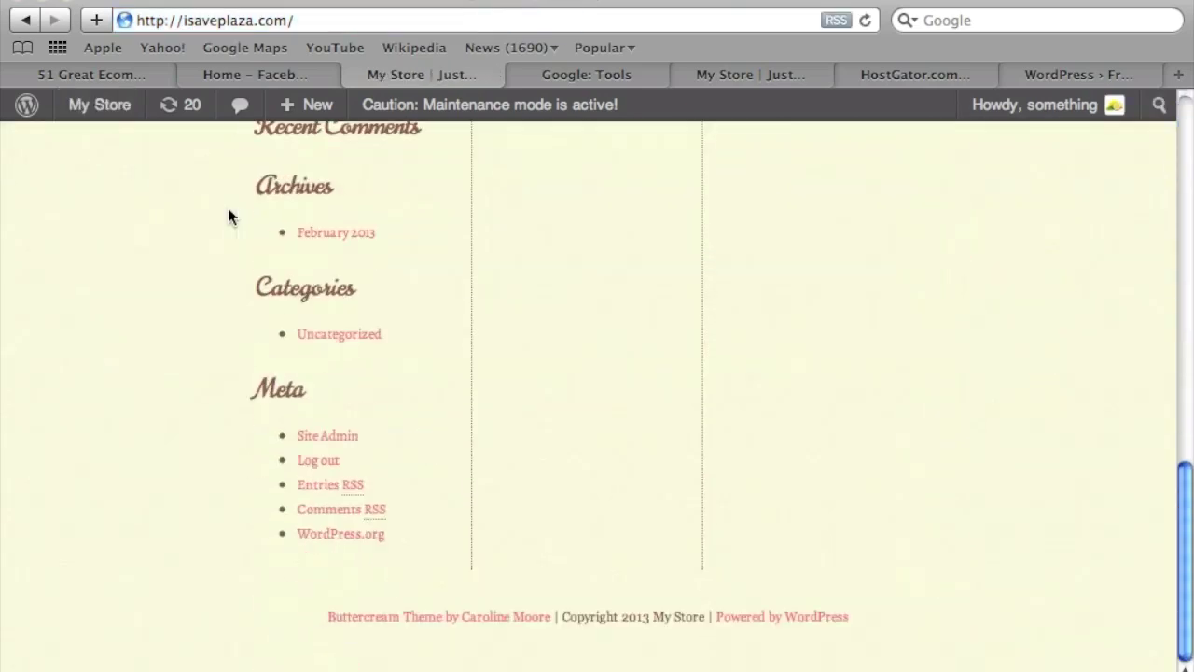
scroll(230, 216, "up", 15)
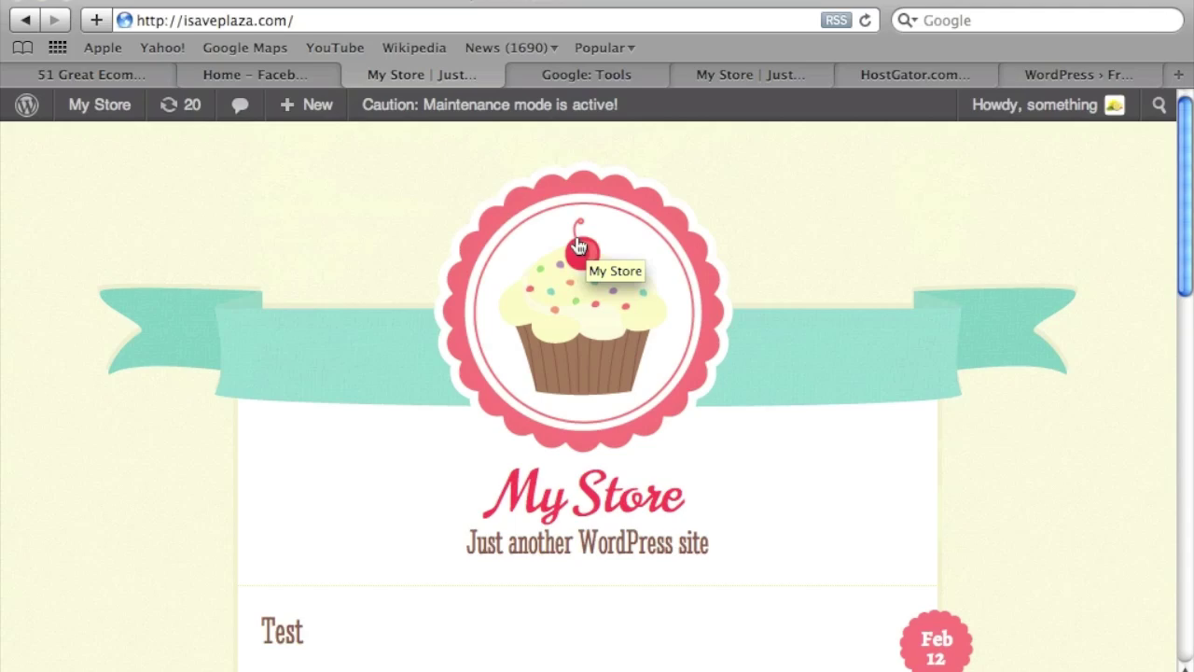
Return from the live store site to the WordPress dashboard and look through its admin sections.
mouse_move(109, 110)
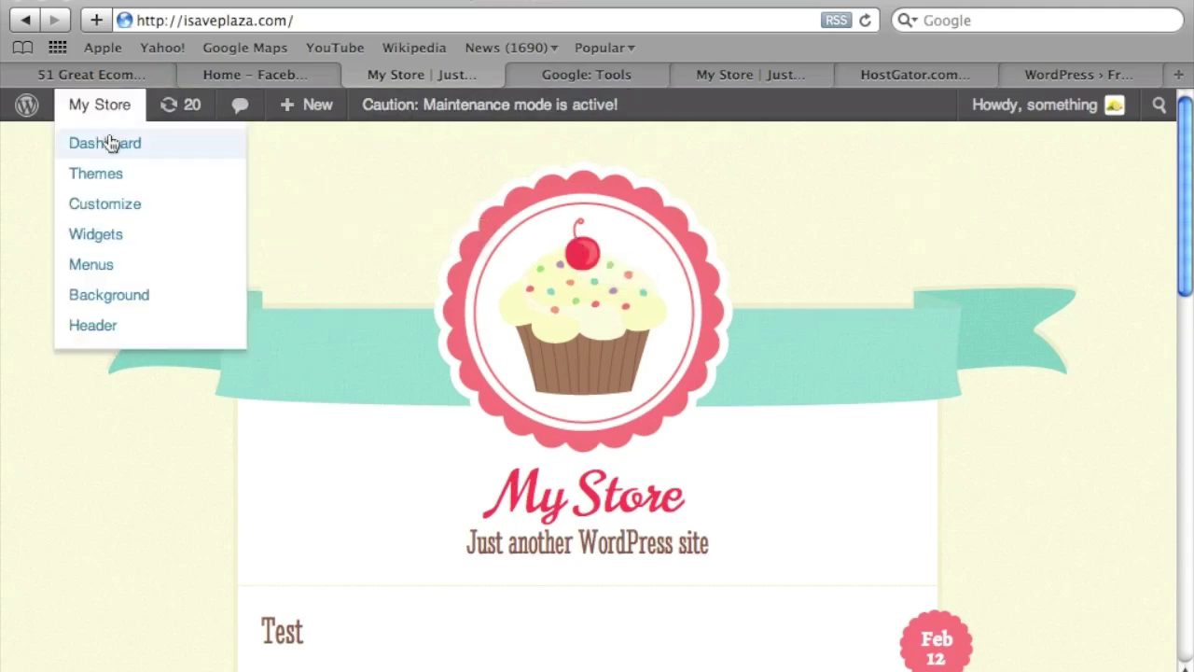
left_click(110, 142)
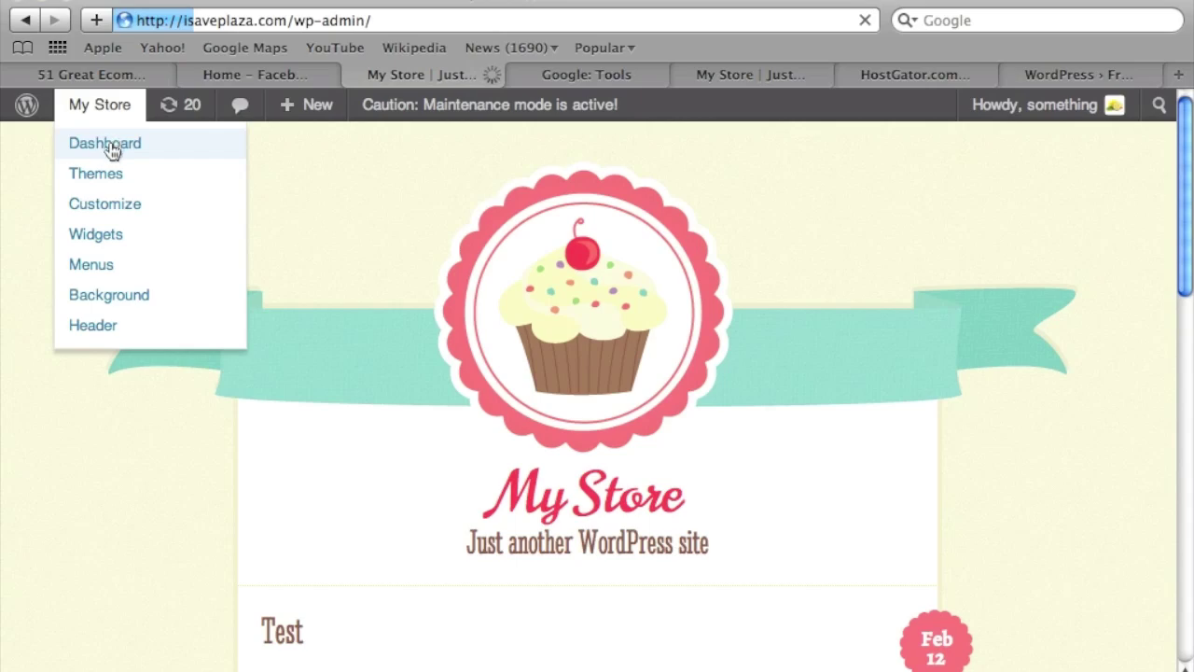
scroll(175, 219, "down", 5)
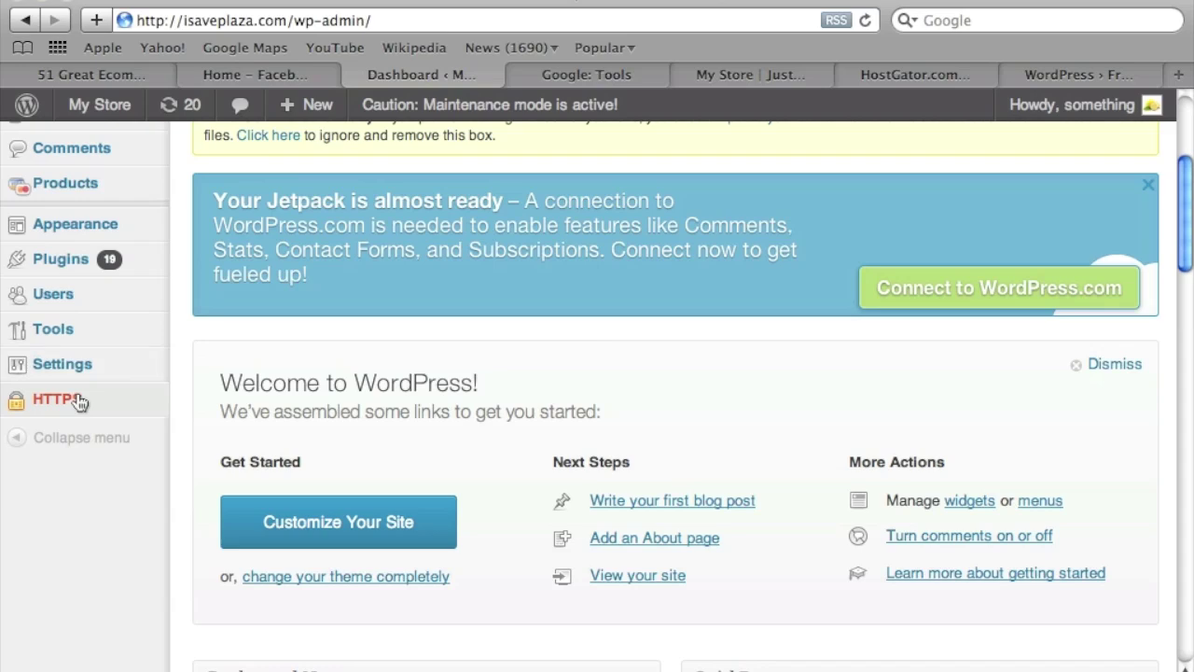
scroll(93, 392, "up", 5)
Open the installed plugins, filter the list to the active ones, and review them from Jetpack to WP e-Commerce.
mouse_move(135, 473)
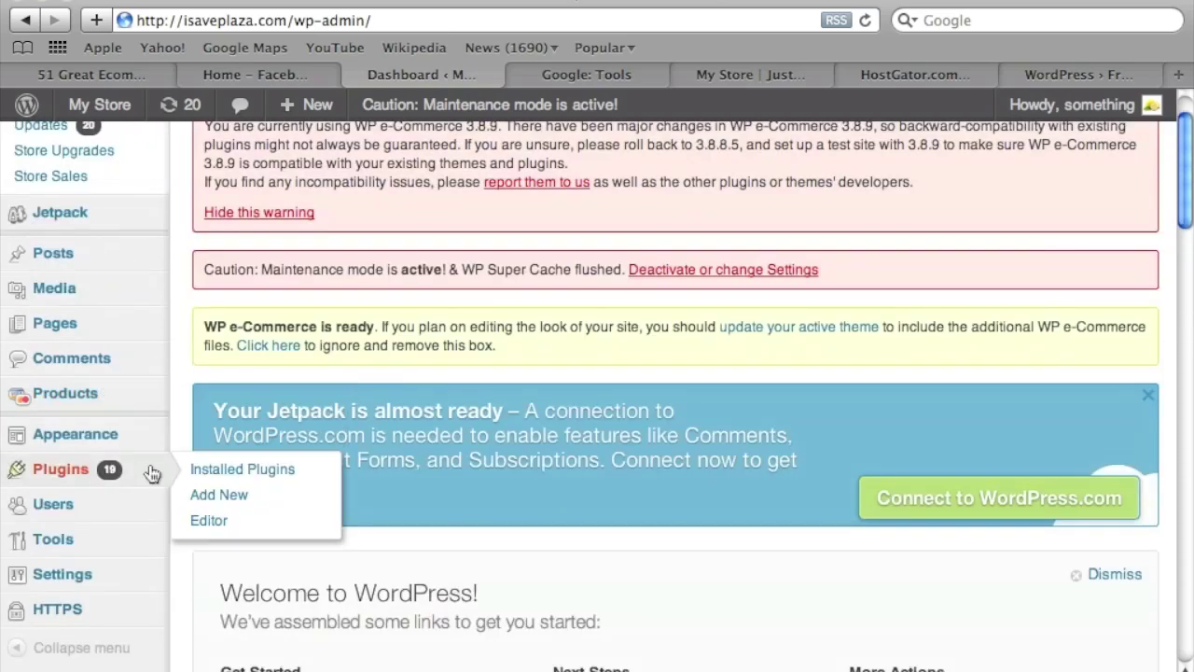
left_click(220, 476)
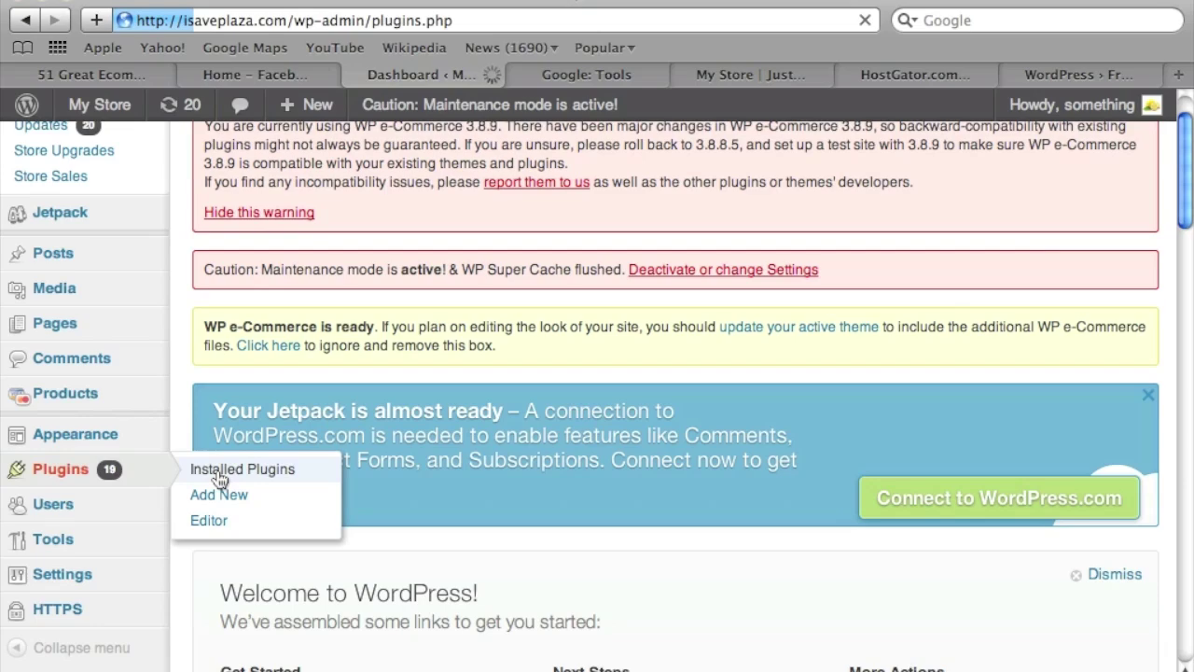
scroll(220, 480, "down", 3)
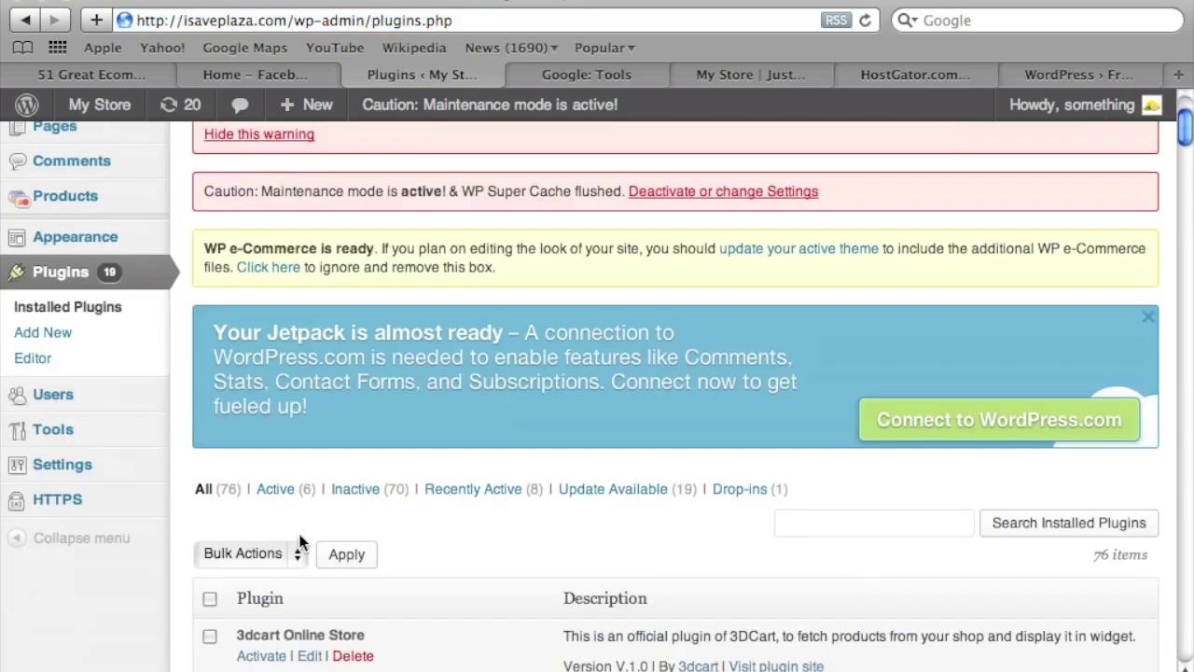
left_click(274, 489)
scroll(222, 531, "down", 10)
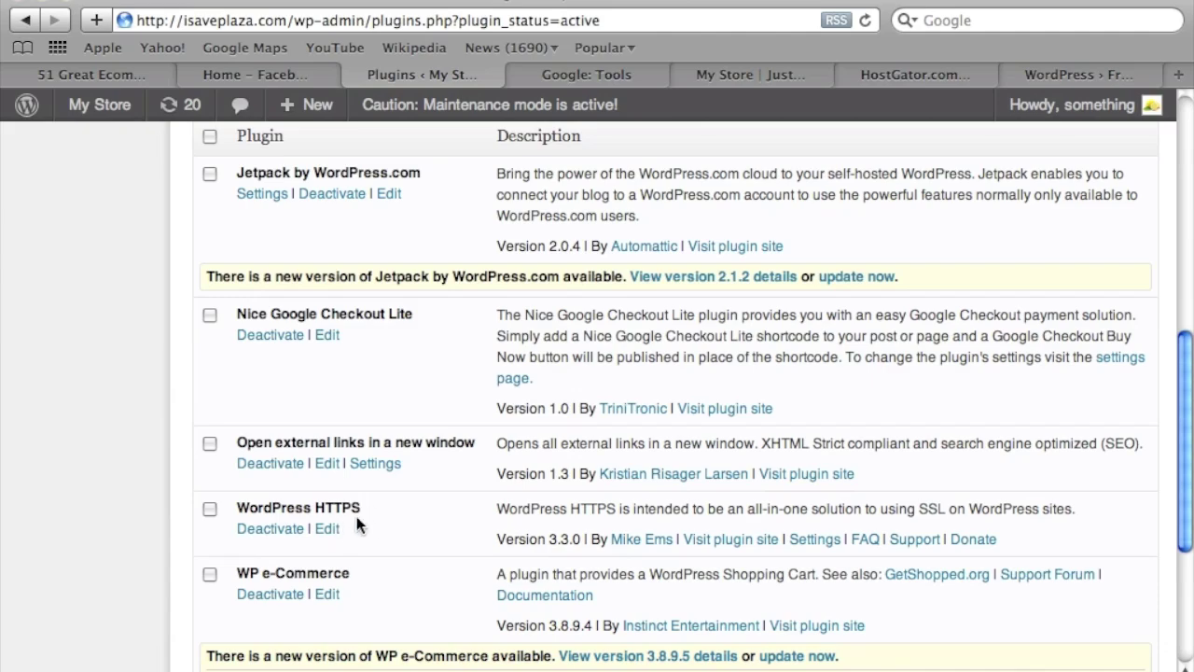
scroll(400, 527, "up", 5)
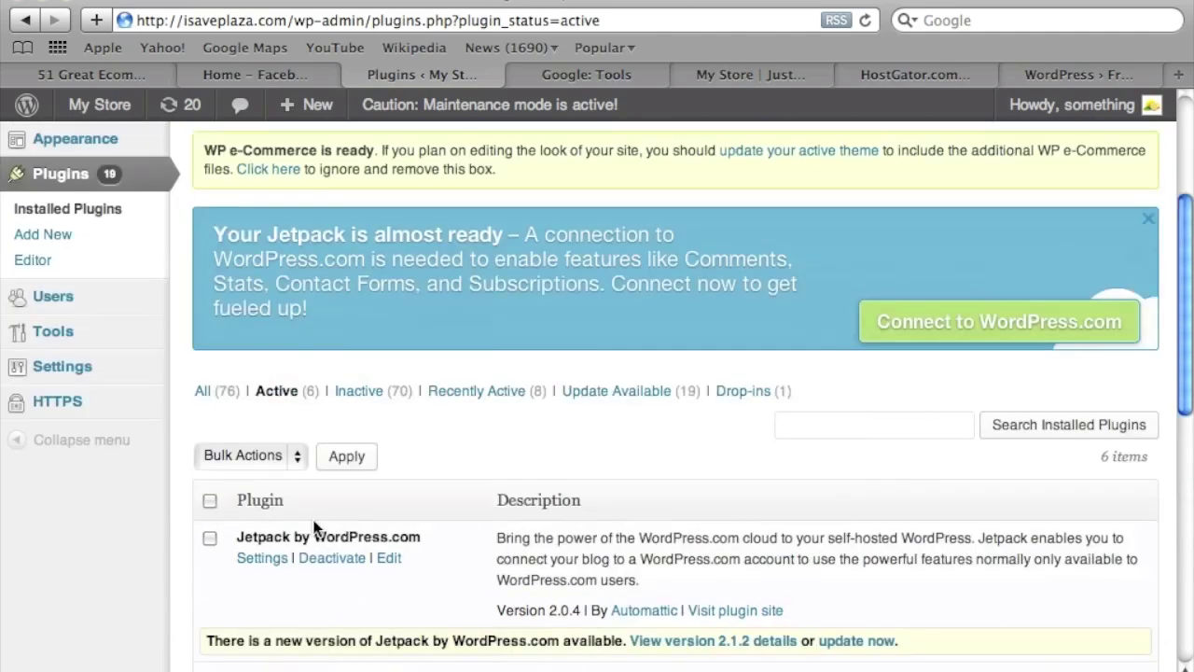
Review the WordPress HTTPS plugin's General Settings and compare the HostGator control panel's secure address with the store's address.
left_click(105, 409)
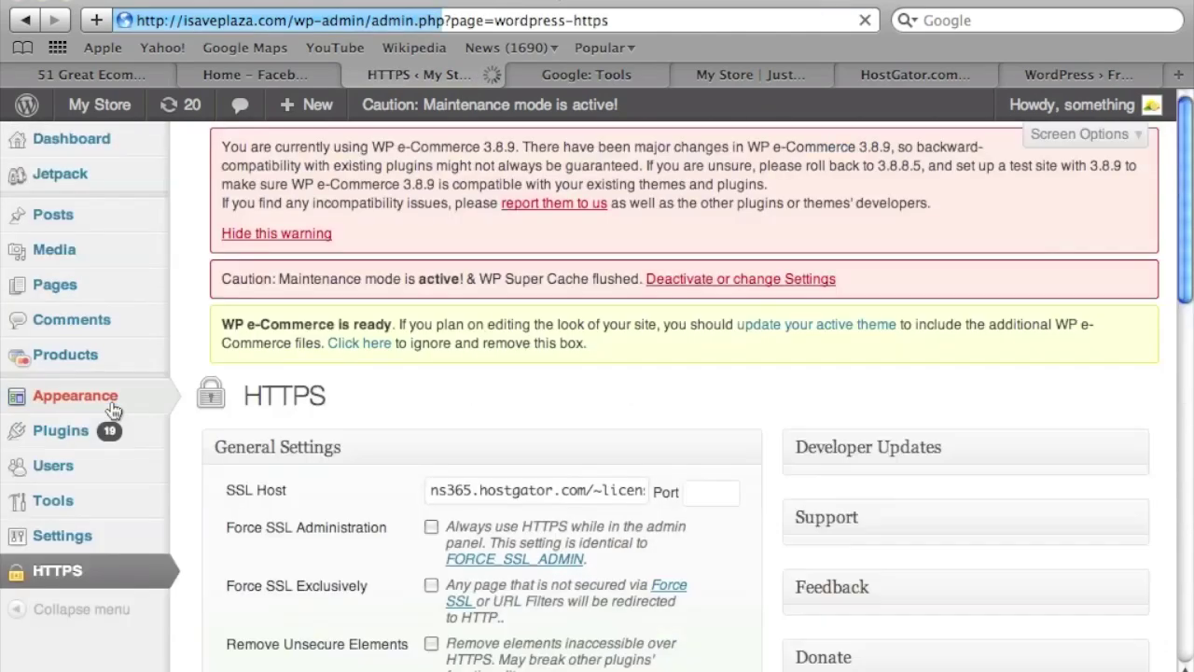
scroll(432, 533, "down", 3)
scroll(275, 372, "down", 2)
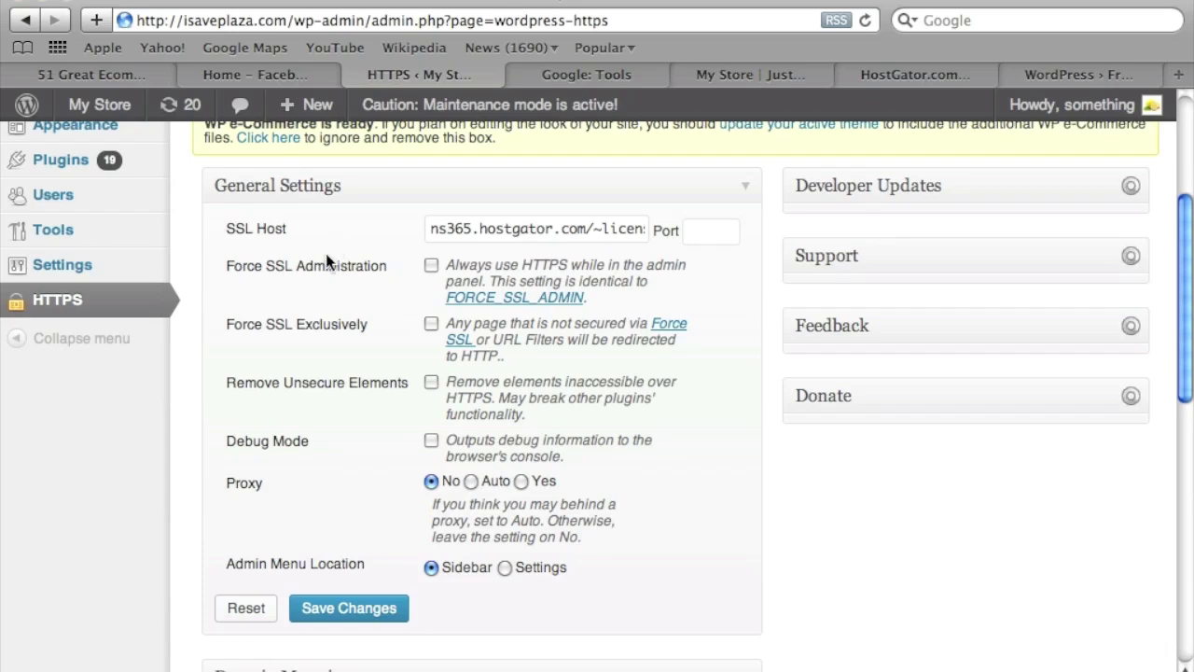
left_click(900, 69)
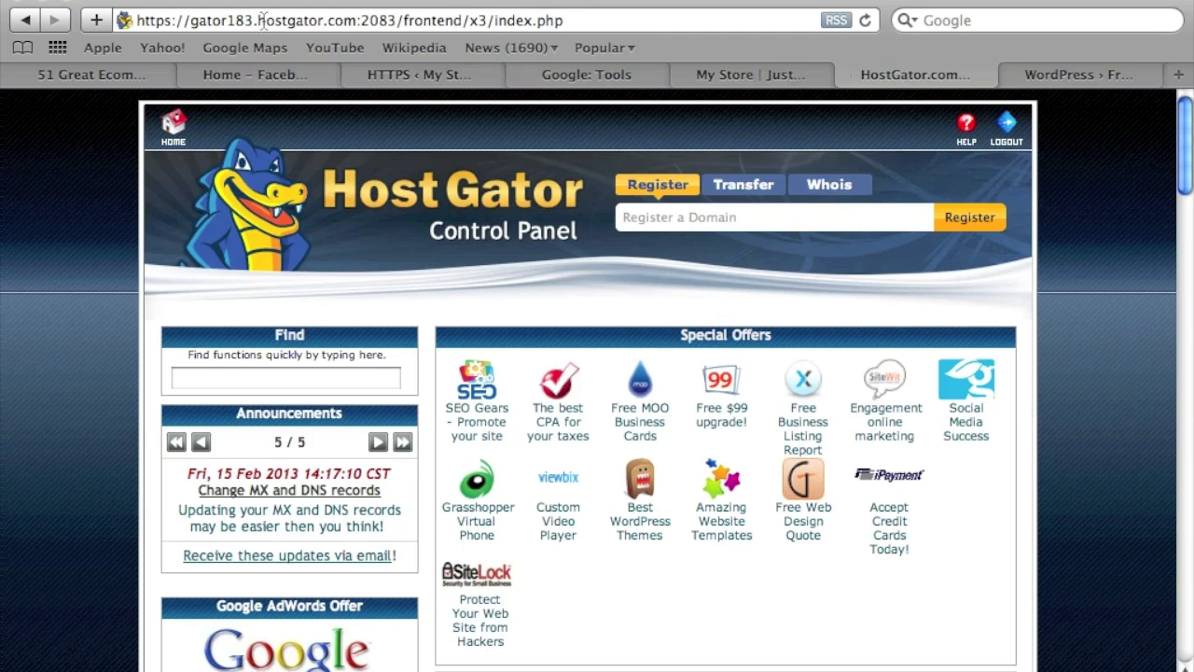
left_click(424, 74)
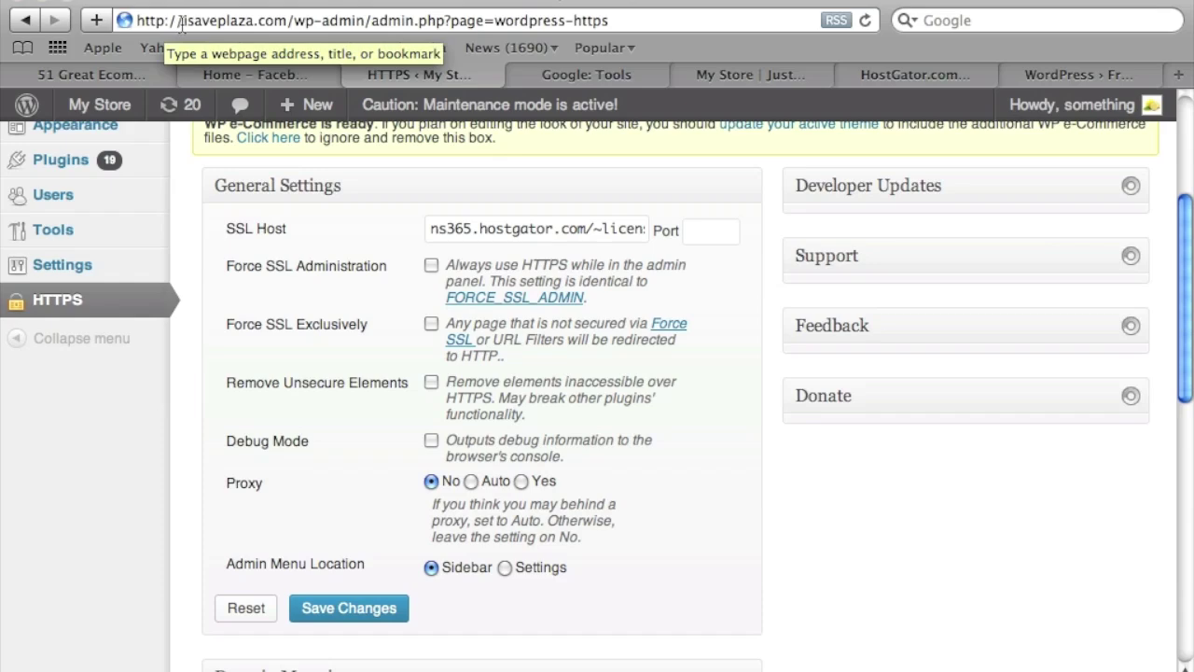
scroll(392, 128, "up", 5)
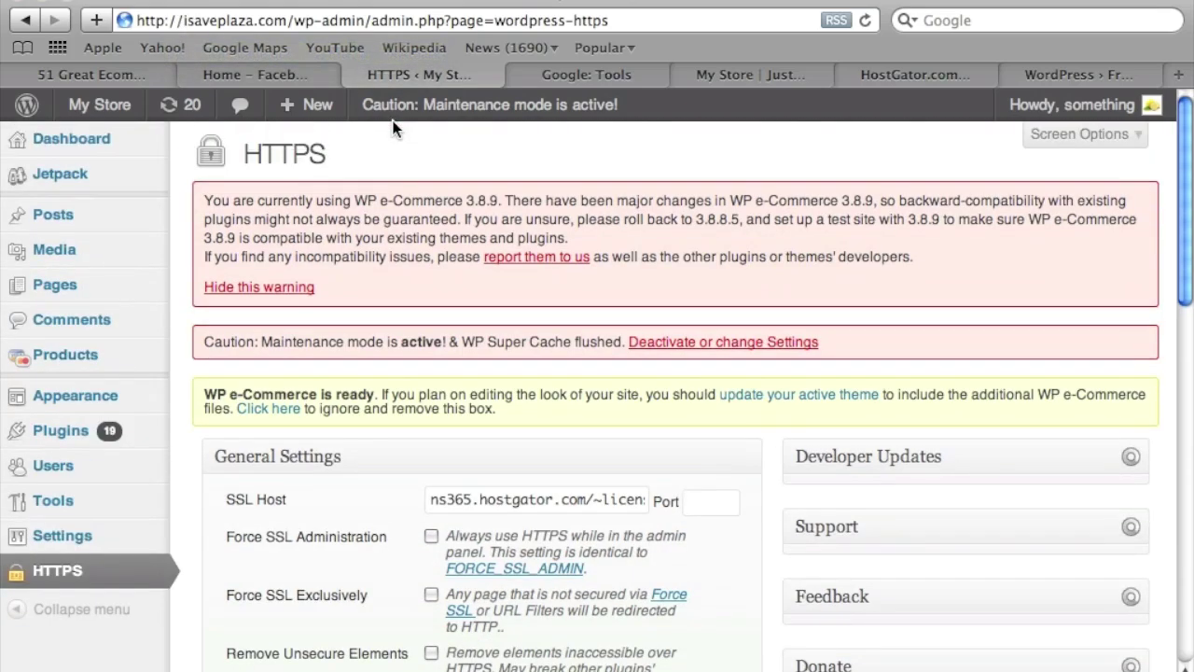
Switch to Facebook Developers and open the My Store app's Basic settings for editing.
left_click(295, 76)
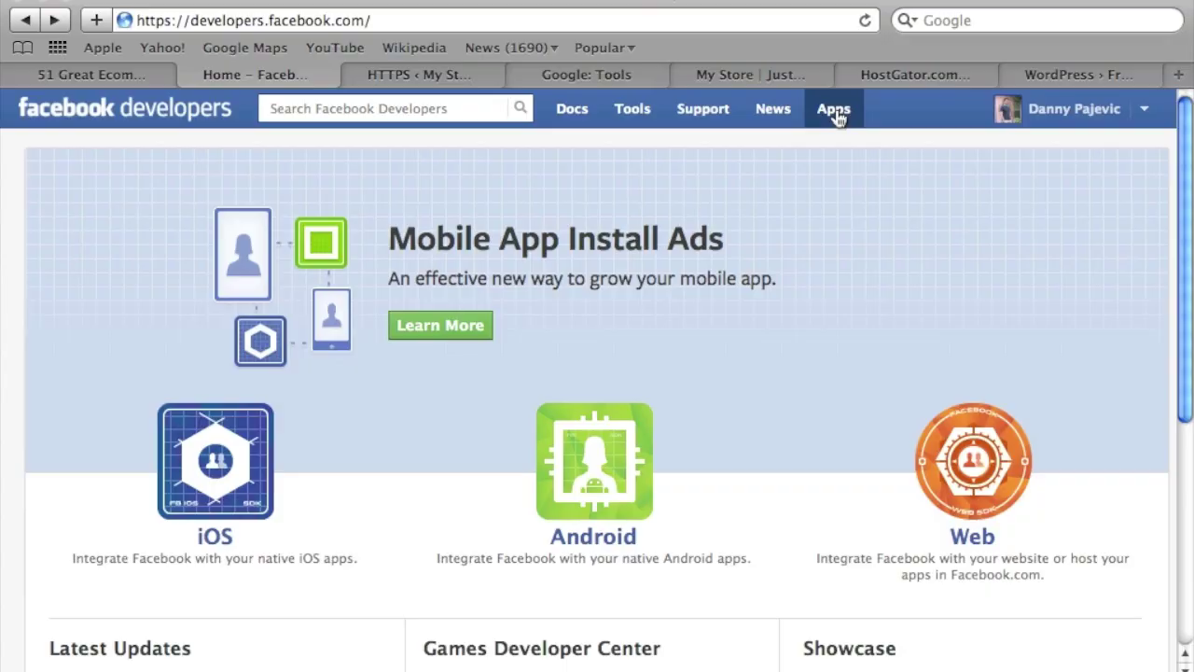
left_click(835, 112)
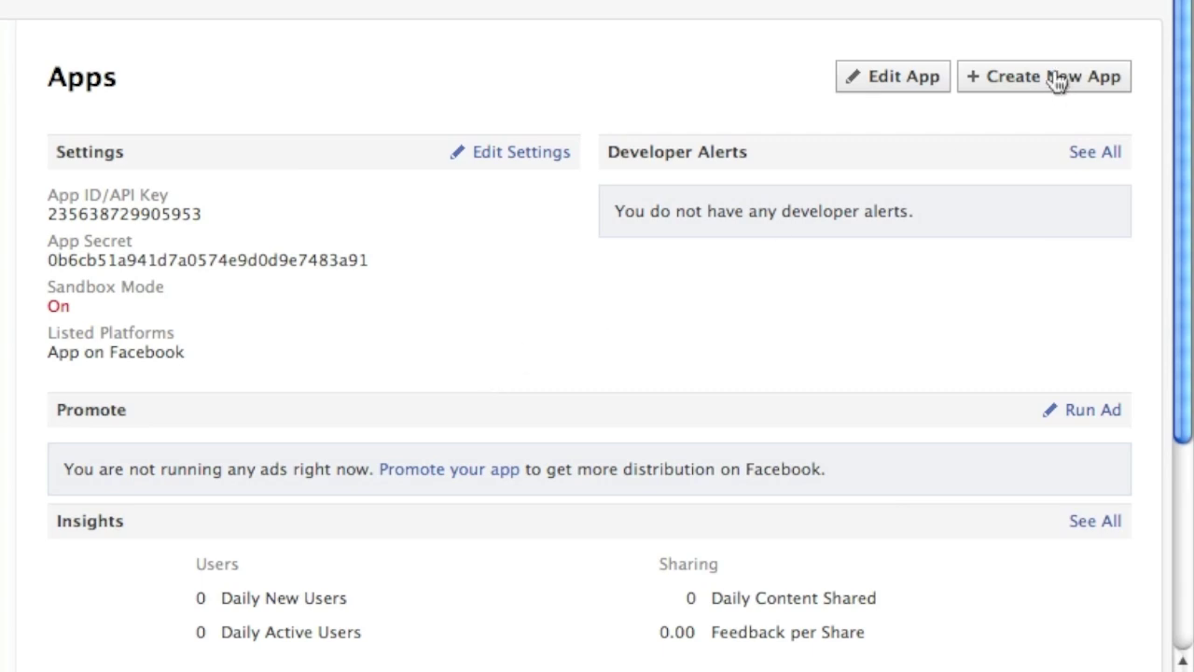
left_click(902, 80)
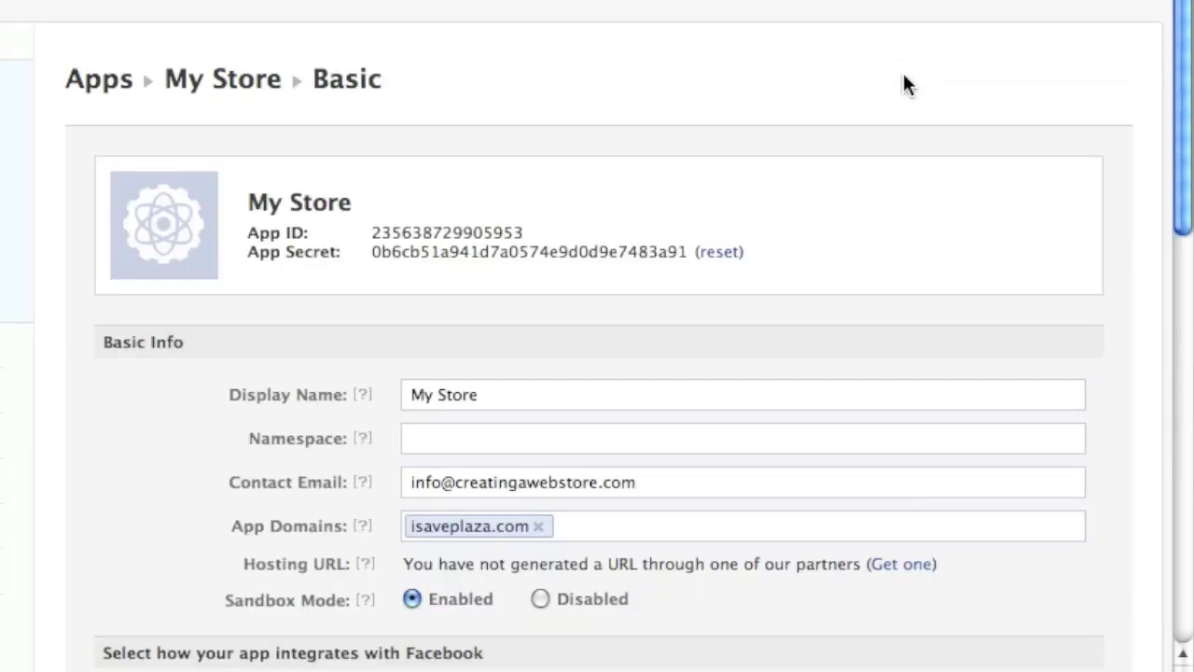
scroll(818, 113, "down", 3)
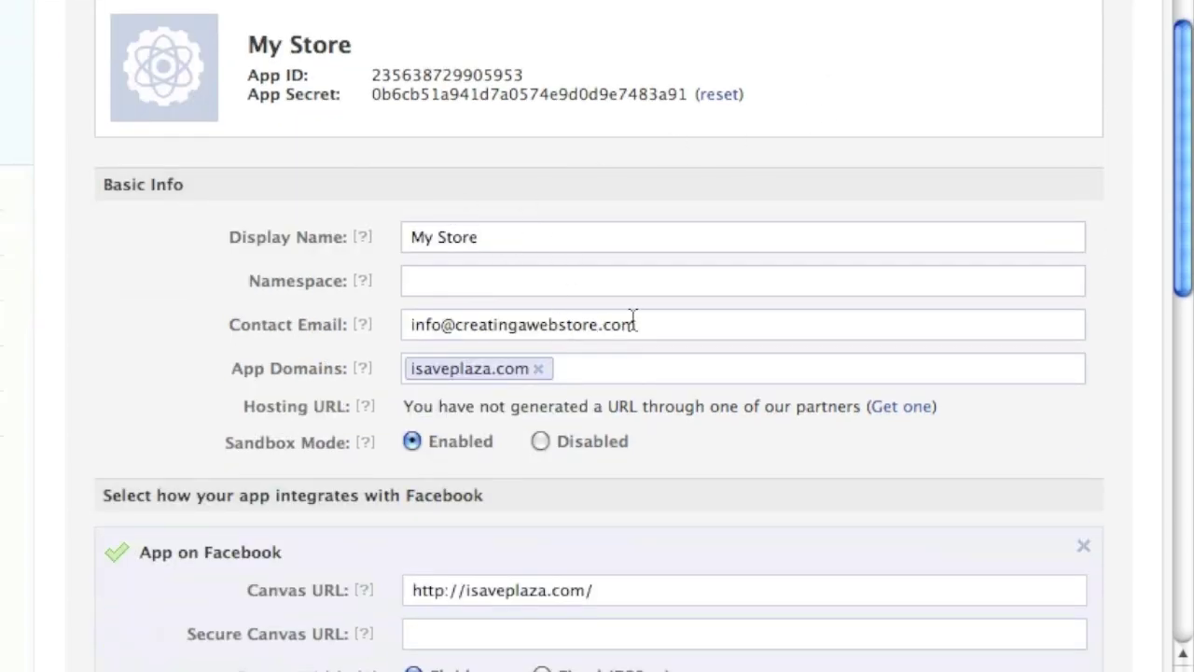
mouse_move(361, 240)
Check the store site's address, and examine the app's Canvas and Page Tab settings, including the Secure Canvas URL help.
left_click(435, 94)
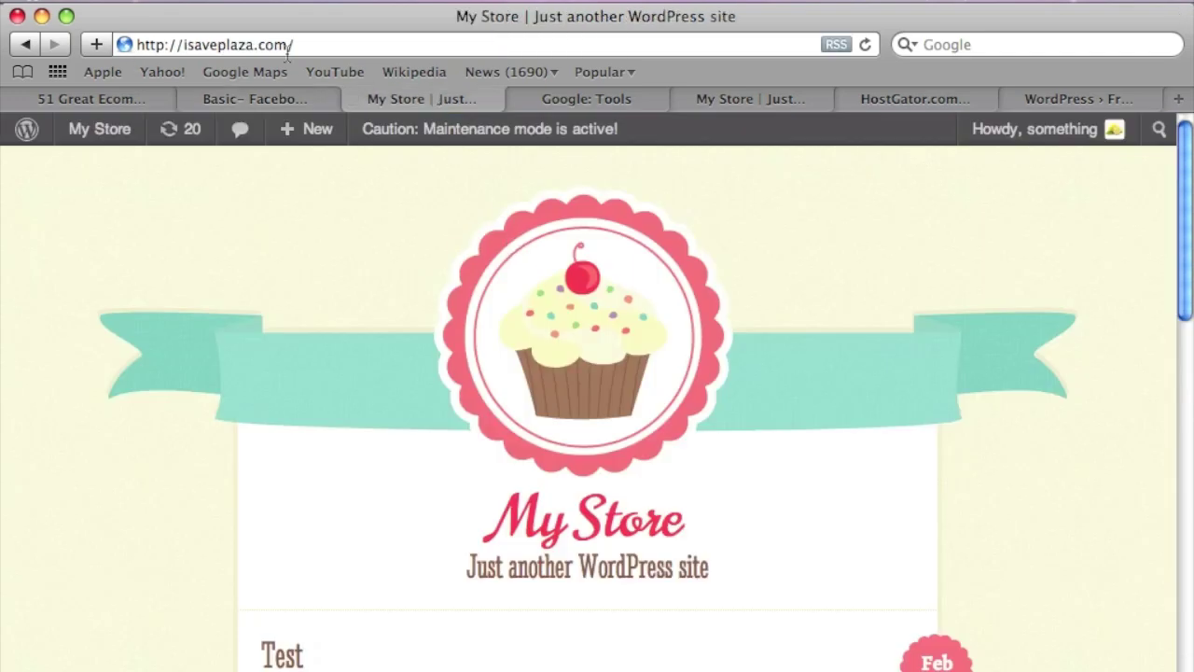
left_click(192, 99)
scroll(493, 365, "down", 3)
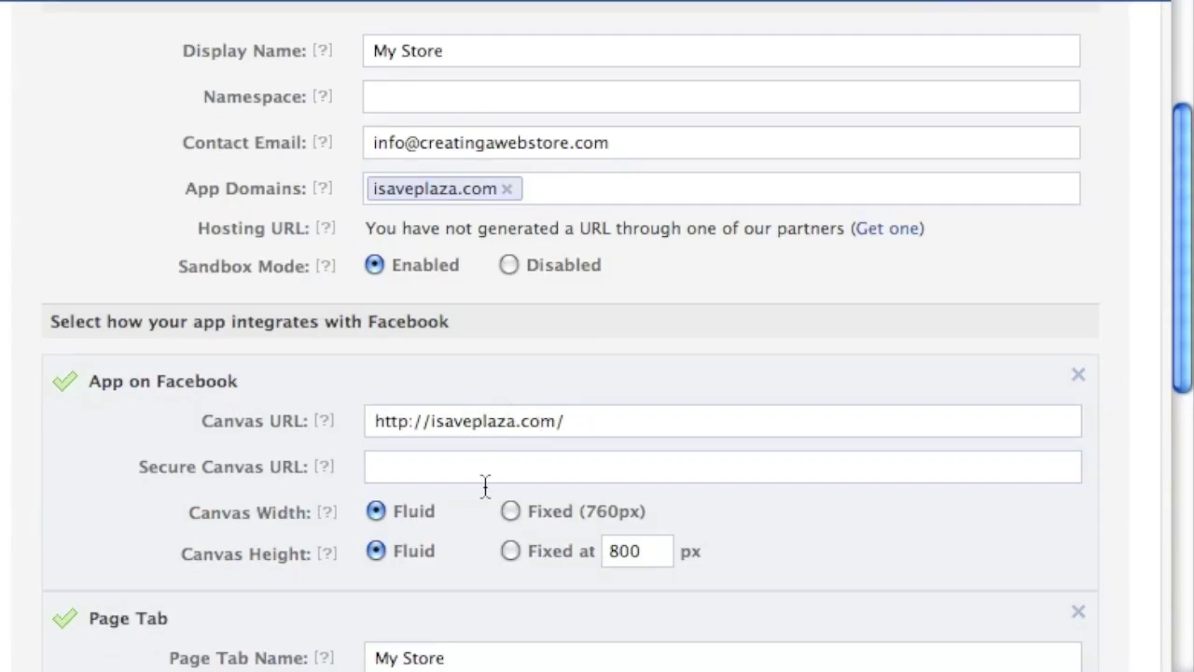
scroll(482, 482, "down", 3)
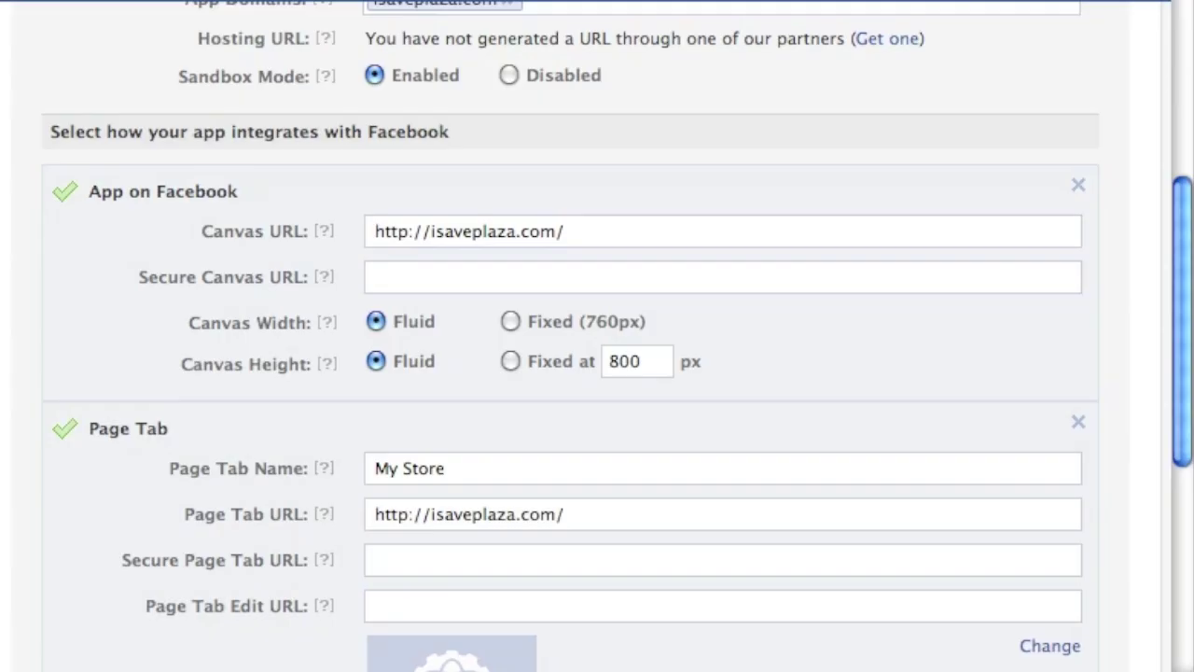
scroll(402, 550, "down", 1)
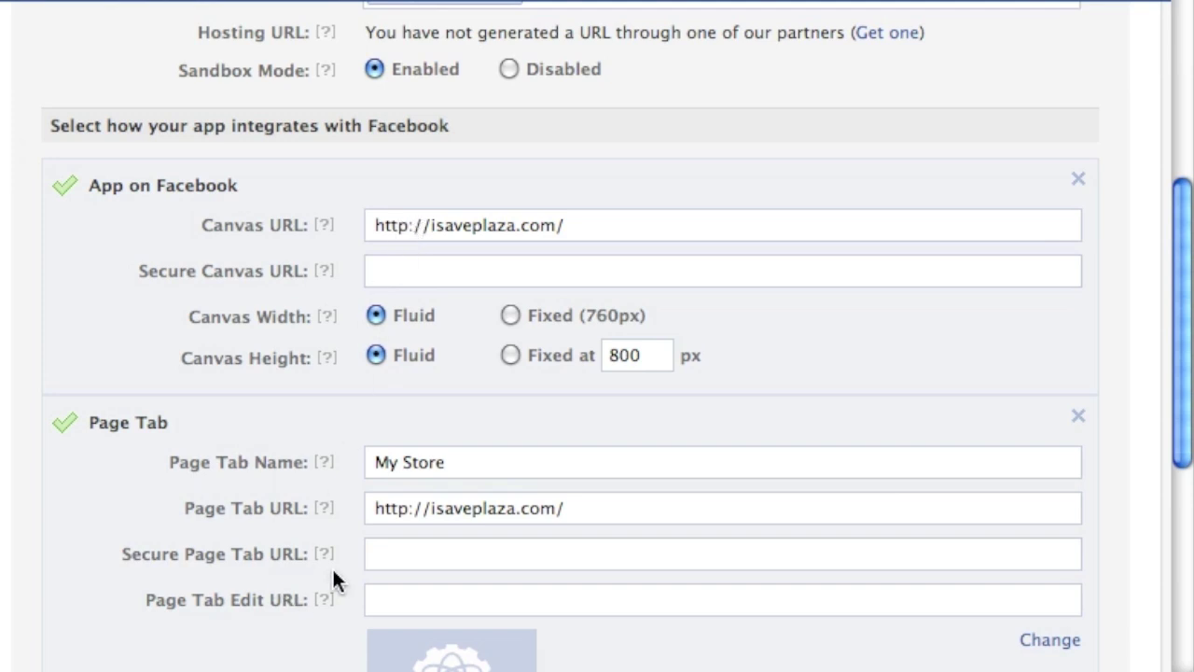
mouse_move(323, 274)
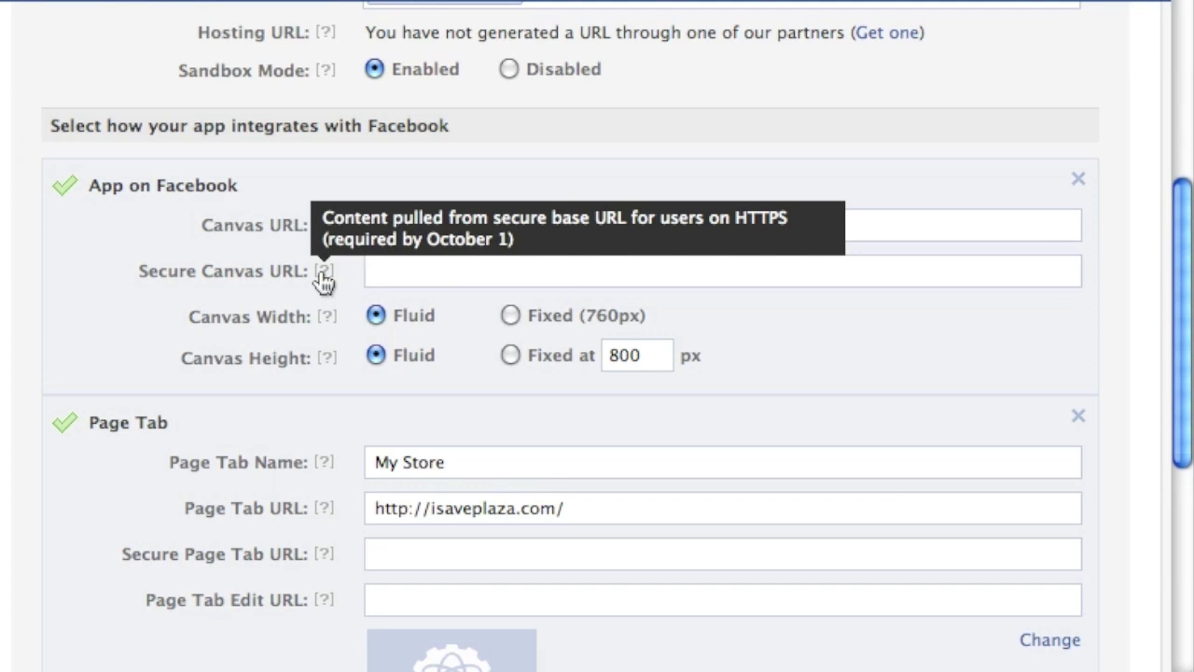
Go over the app's Sandbox Mode, App on Facebook and Page Tab settings, and save the changes.
scroll(417, 559, "up", 5)
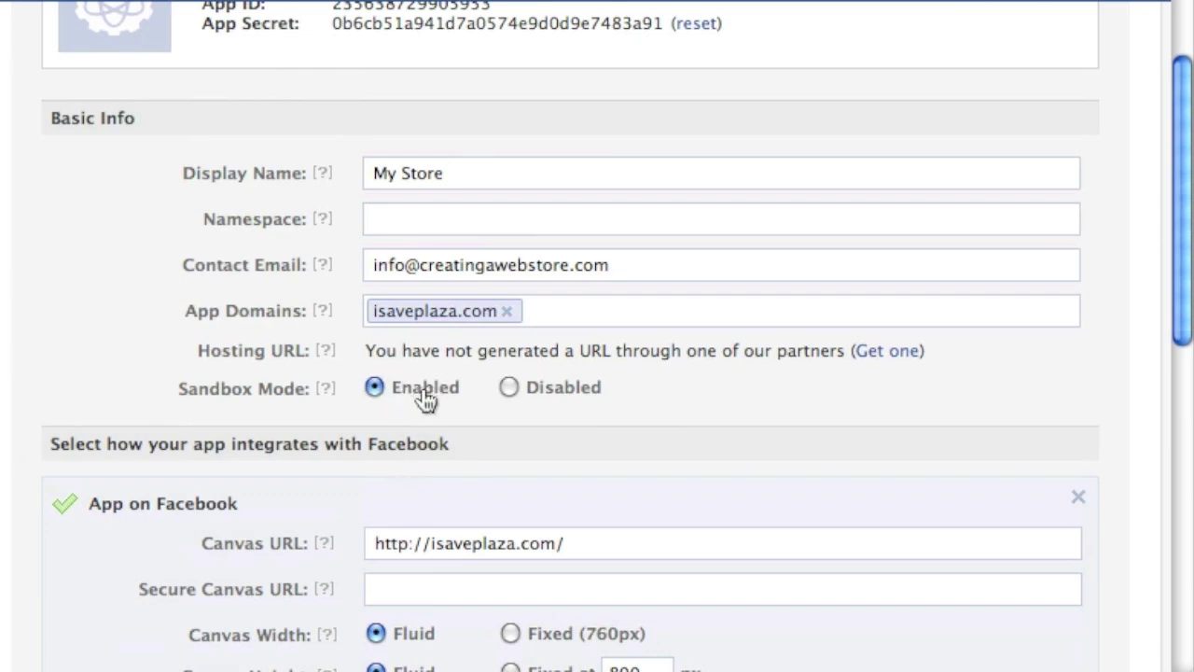
scroll(424, 505, "down", 3)
scroll(463, 582, "down", 6)
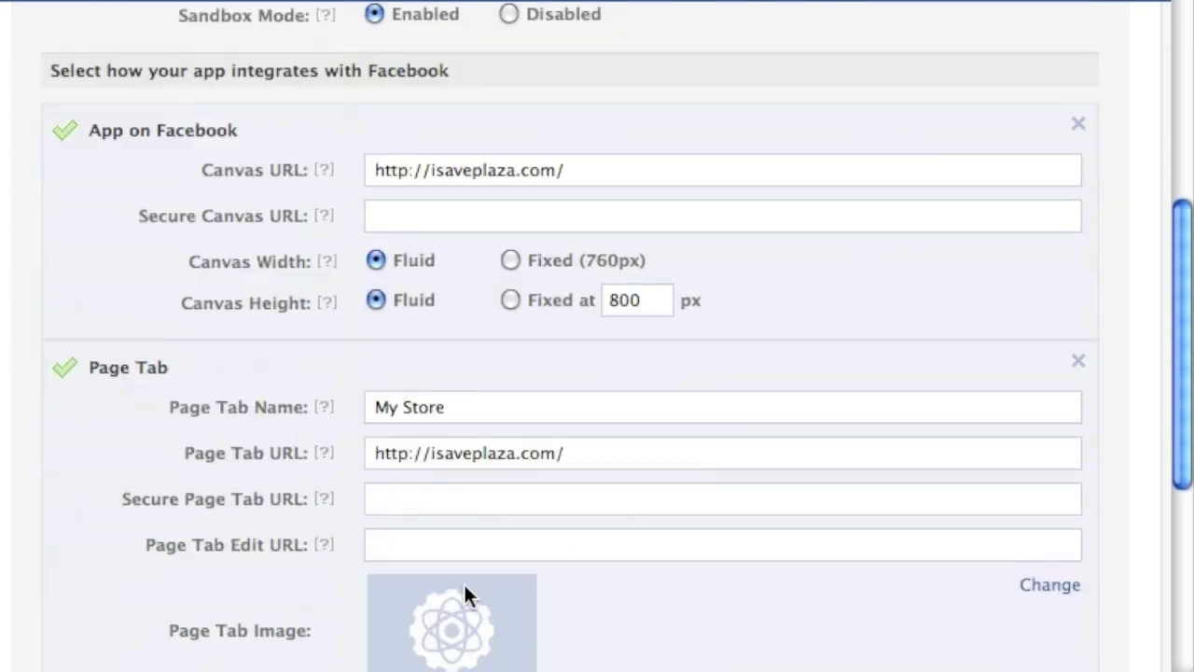
scroll(464, 597, "down", 3)
scroll(469, 591, "up", 8)
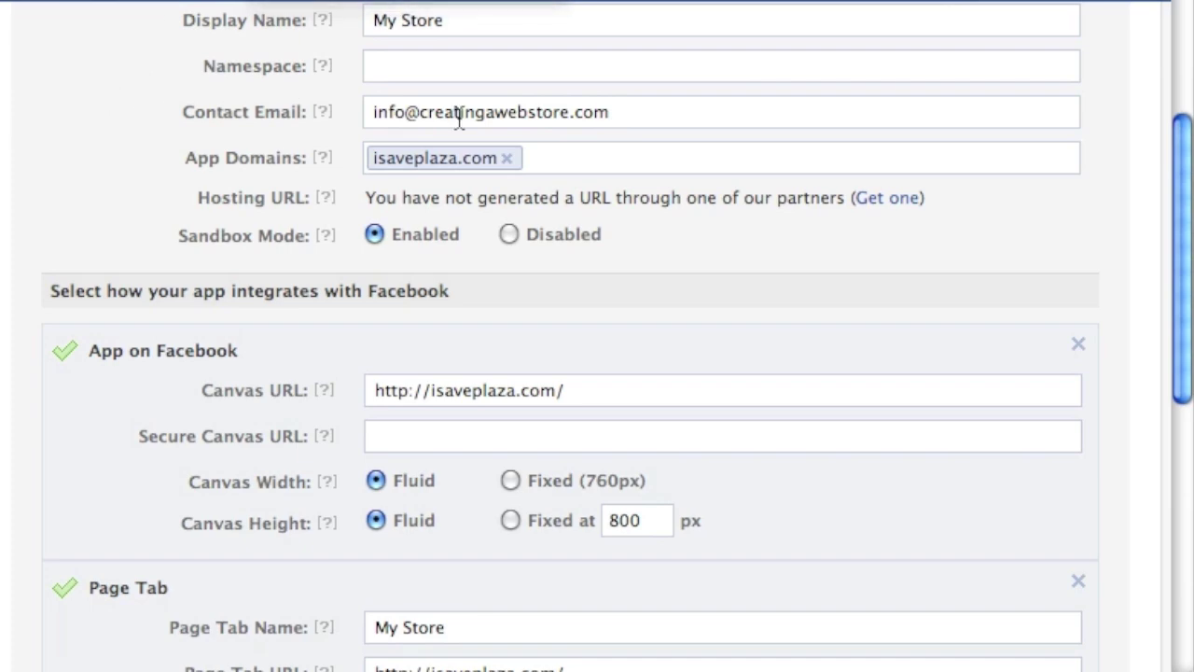
scroll(570, 354, "down", 10)
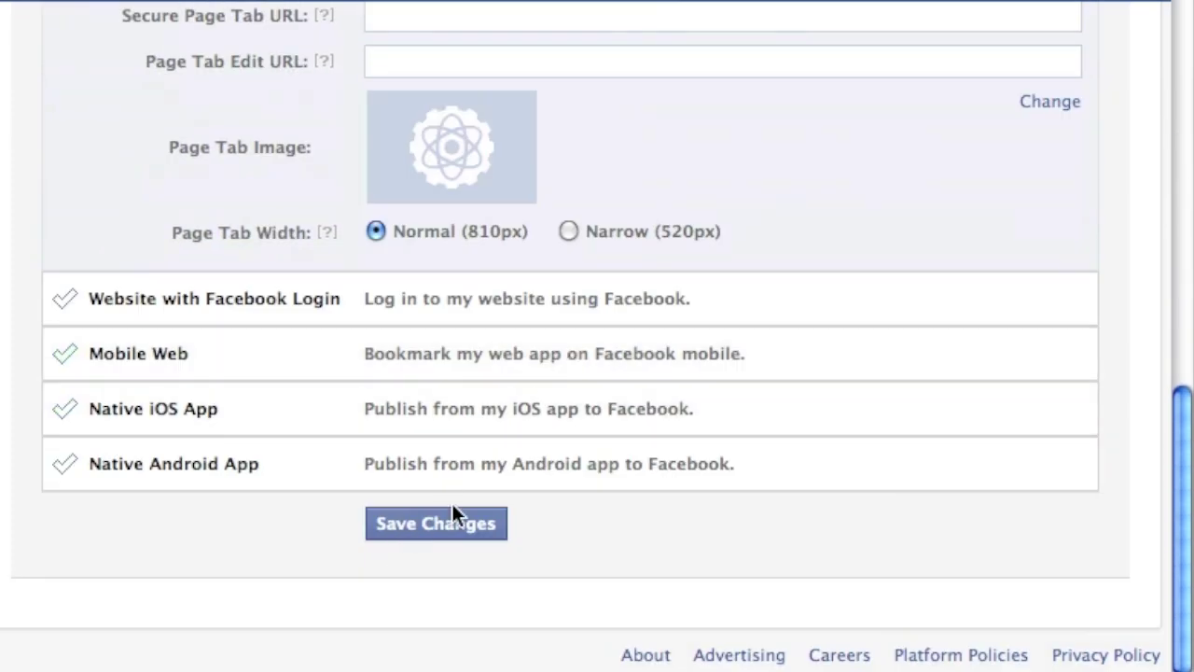
left_click(435, 535)
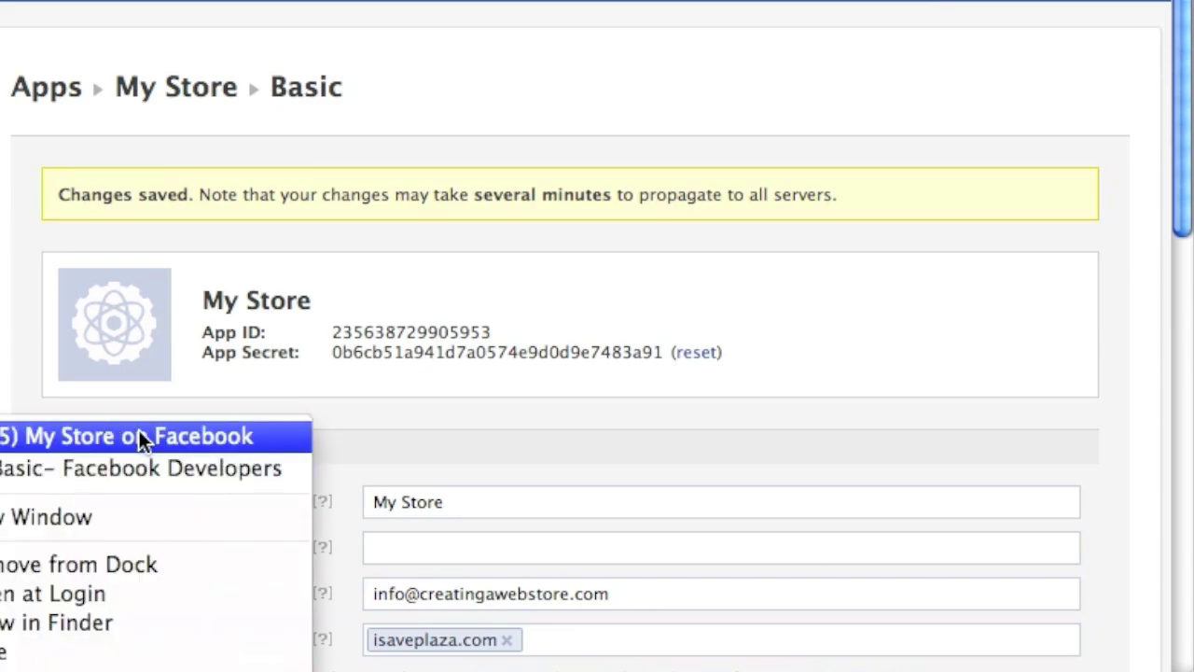
Switch to the My Store on Facebook window and inspect how the store displays inside the Facebook app.
left_click(139, 432)
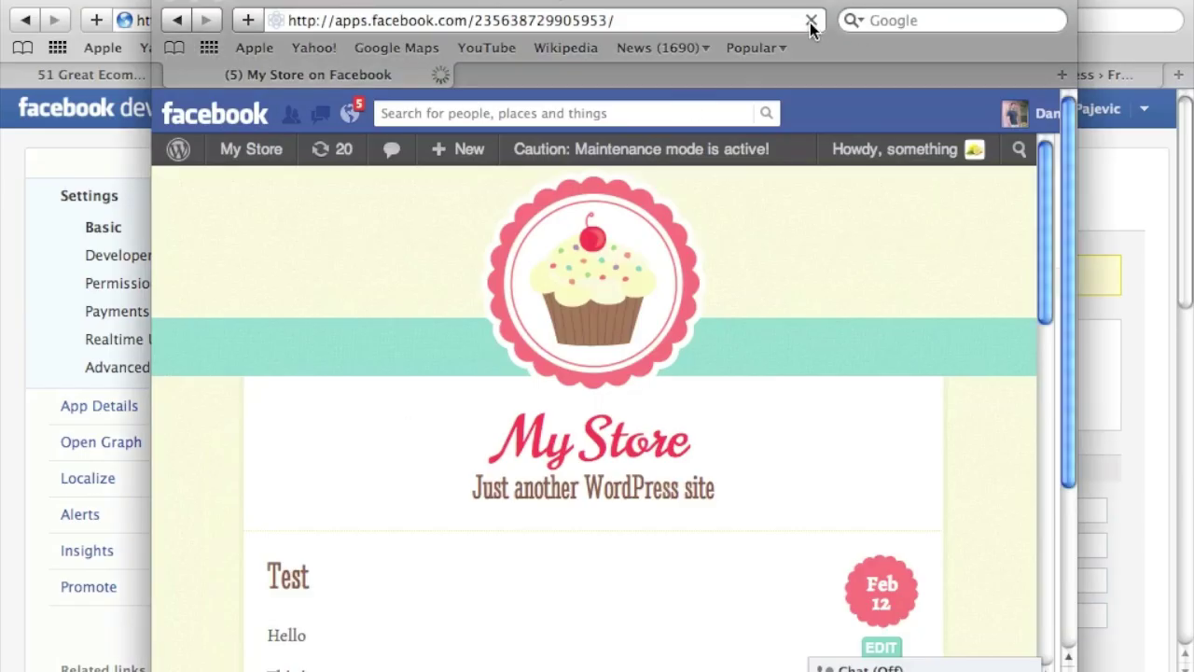
scroll(902, 205, "down", 10)
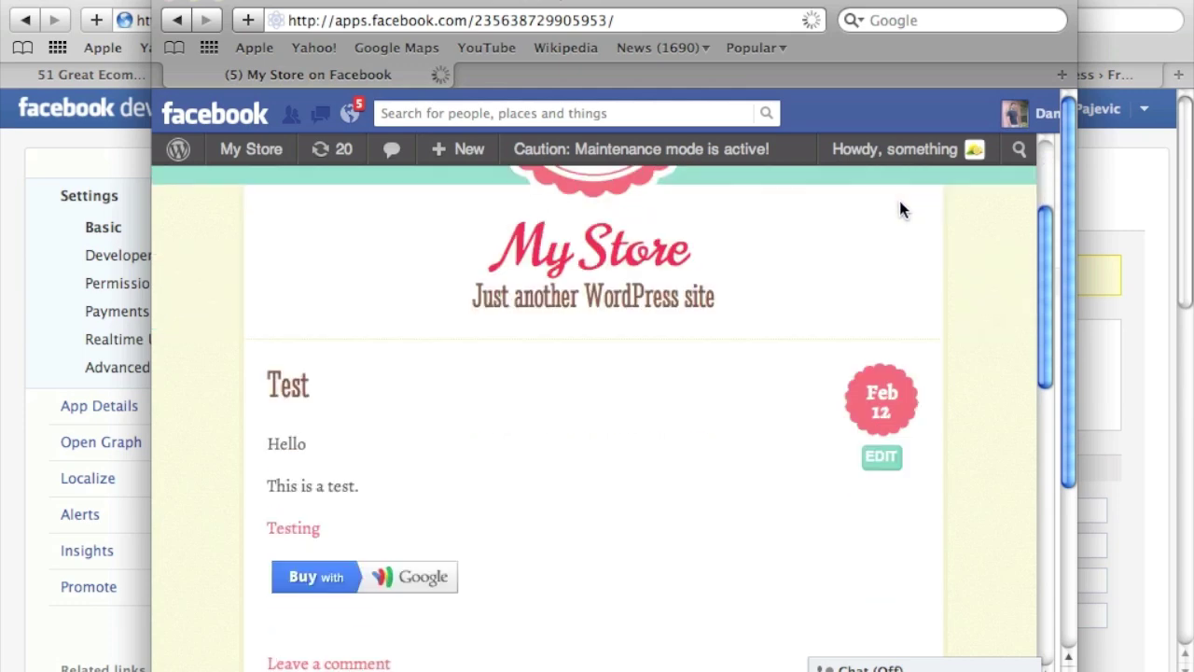
scroll(898, 199, "down", 5)
scroll(898, 202, "up", 15)
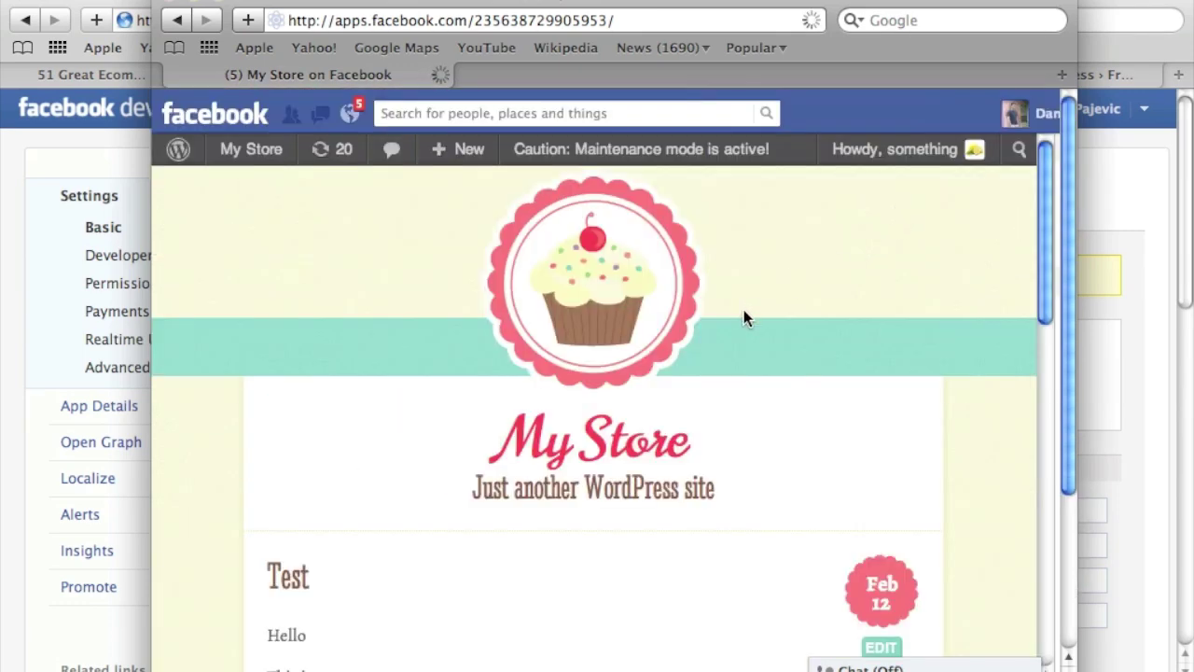
scroll(743, 311, "down", 1)
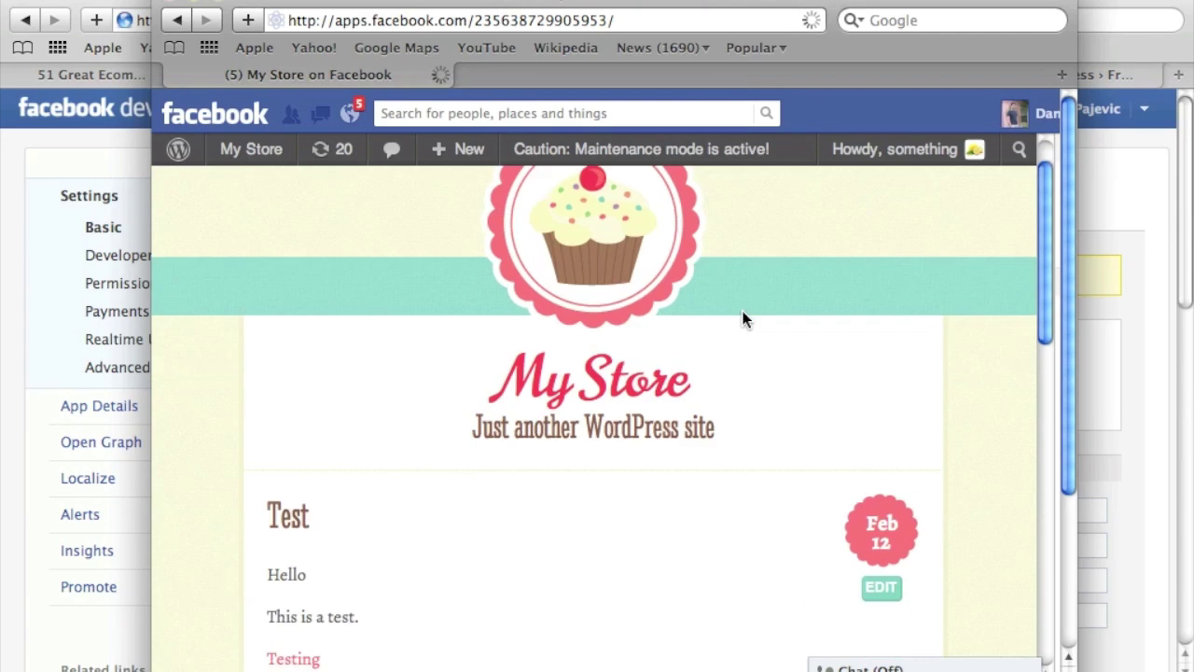
scroll(740, 317, "down", 2)
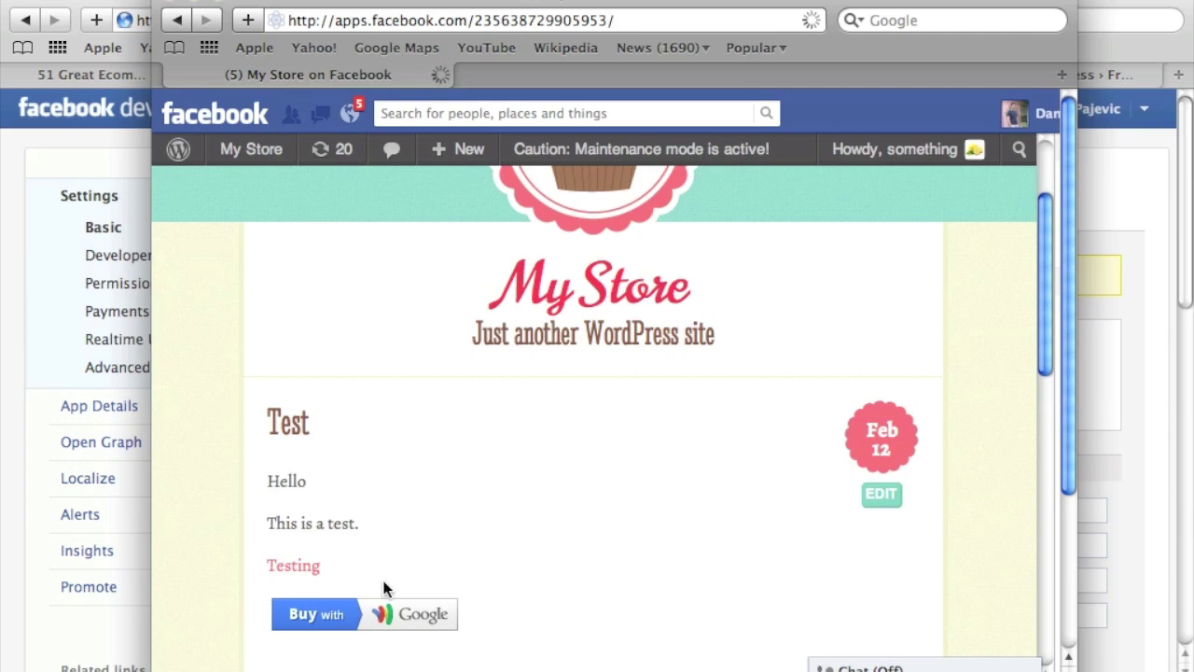
Return to the My Store app's Basic settings in Facebook Developers and place the cursor in the App Domains field.
left_click(48, 274)
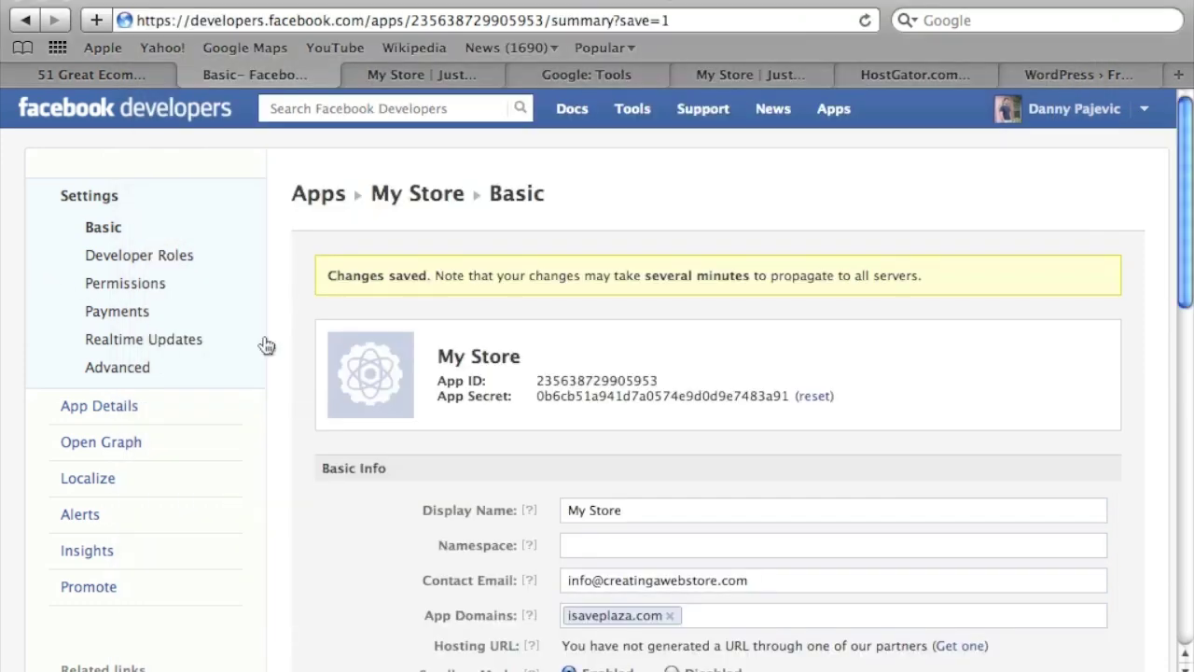
scroll(473, 466, "down", 3)
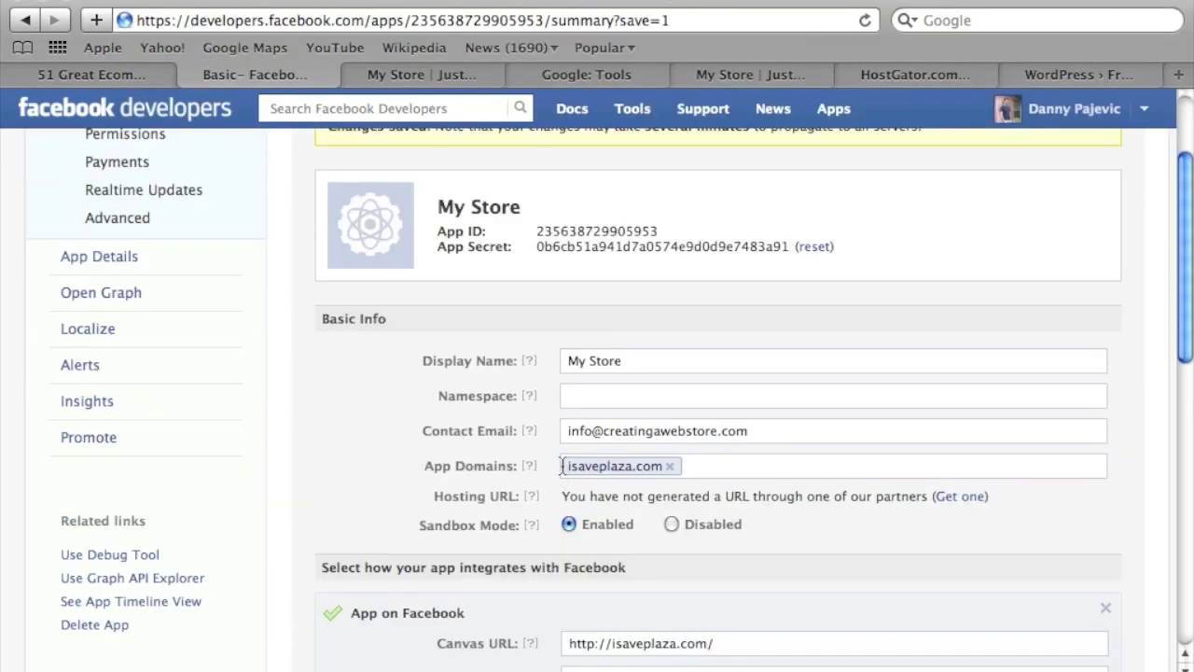
left_click(716, 471)
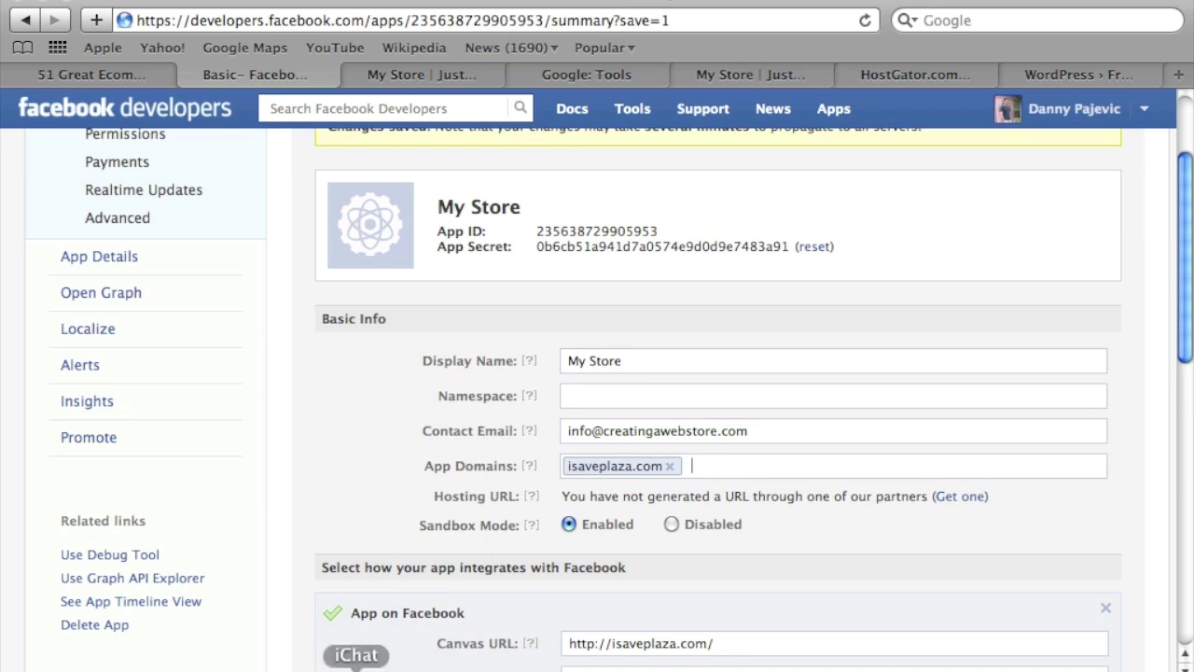
Switch to the My Store on Facebook window and look over the store page, including its Test post and Google buy button.
right_click(395, 664)
left_click(368, 460)
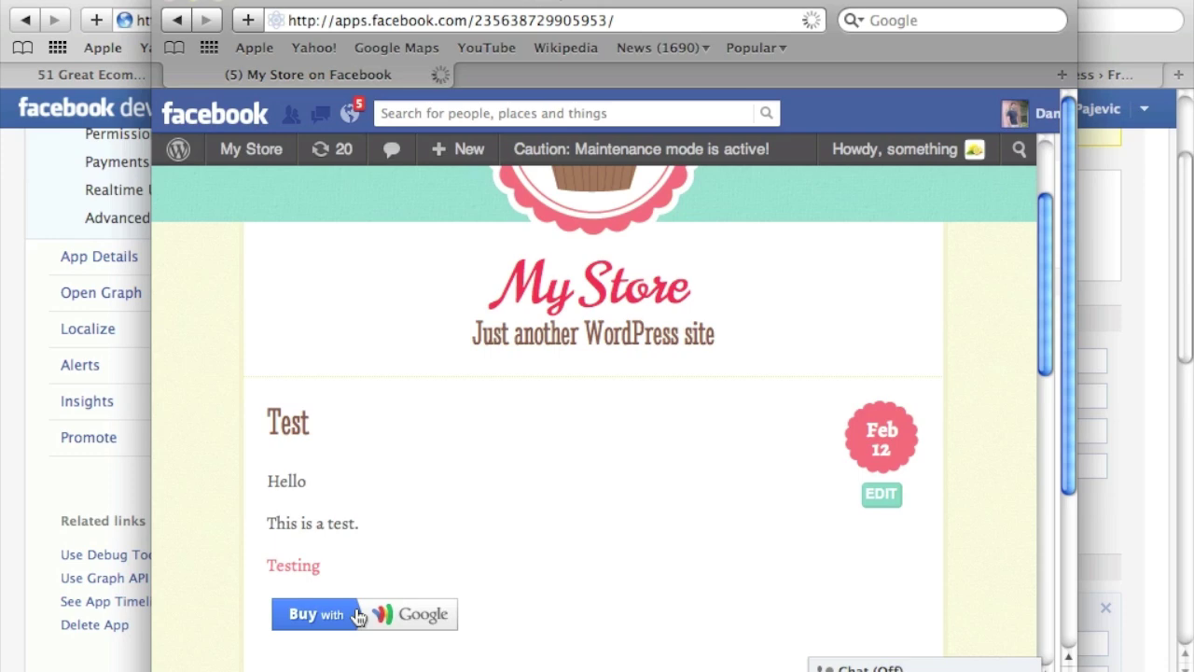
scroll(441, 557, "down", 1)
scroll(442, 556, "up", 3)
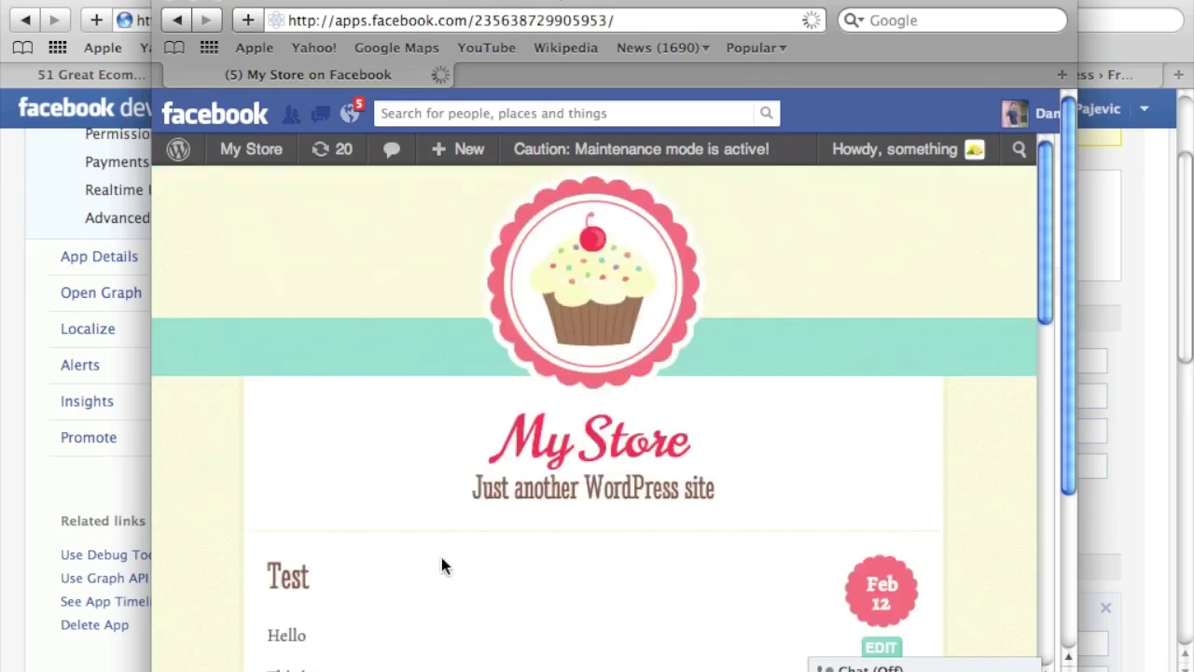
scroll(450, 553, "down", 3)
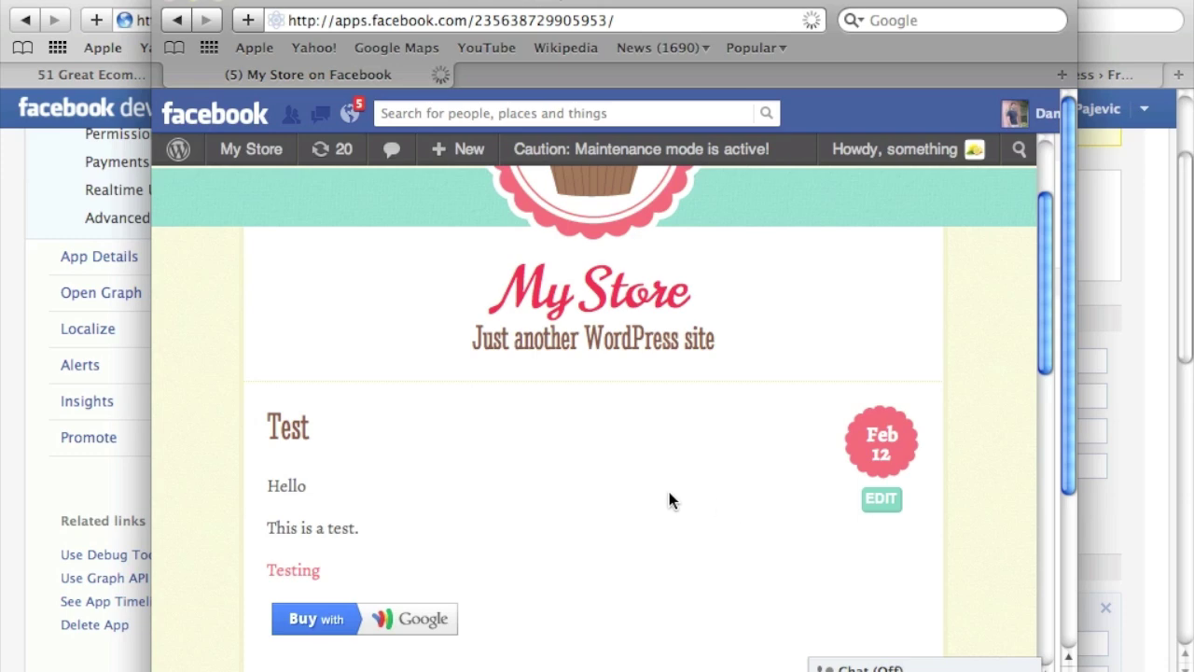
Go back to the 51 Great Ecommerce Plugins article and read through its plugin categories and feature overviews.
left_click(59, 224)
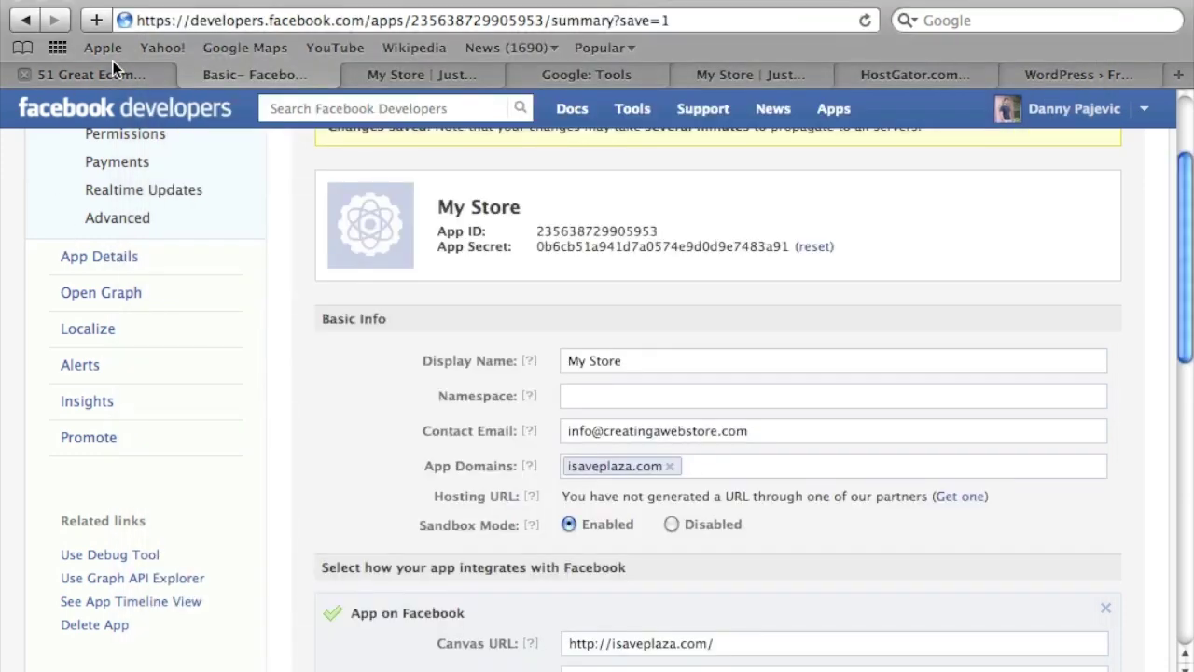
left_click(113, 68)
scroll(277, 358, "up", 5)
scroll(277, 362, "down", 1)
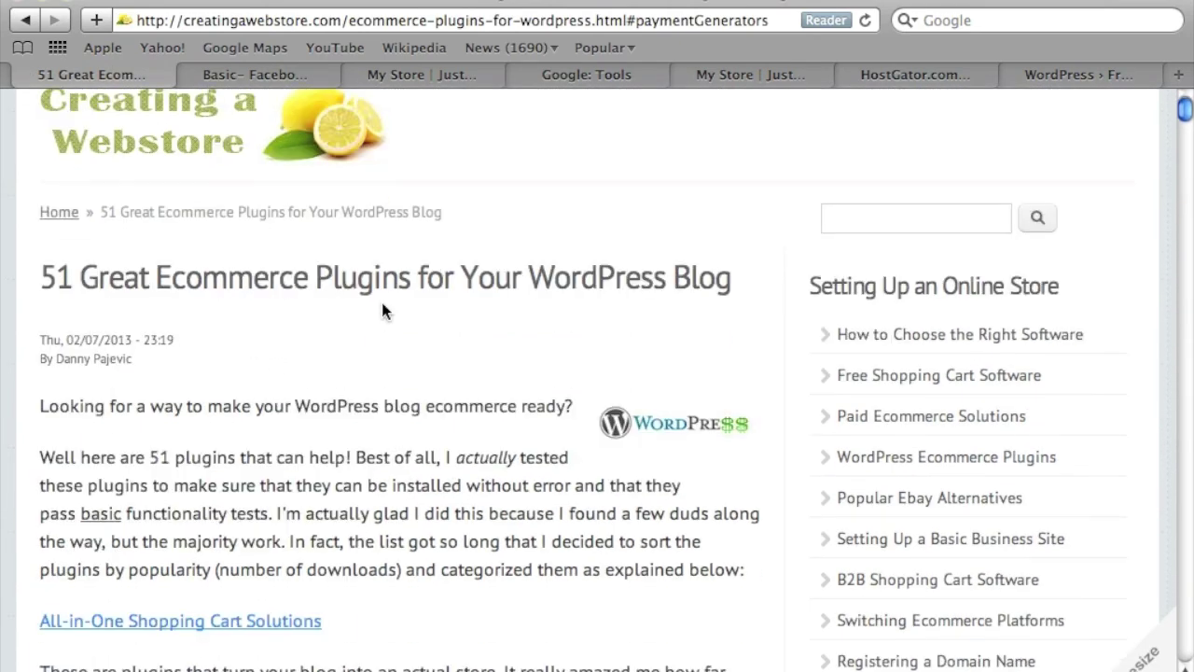
scroll(452, 401, "down", 4)
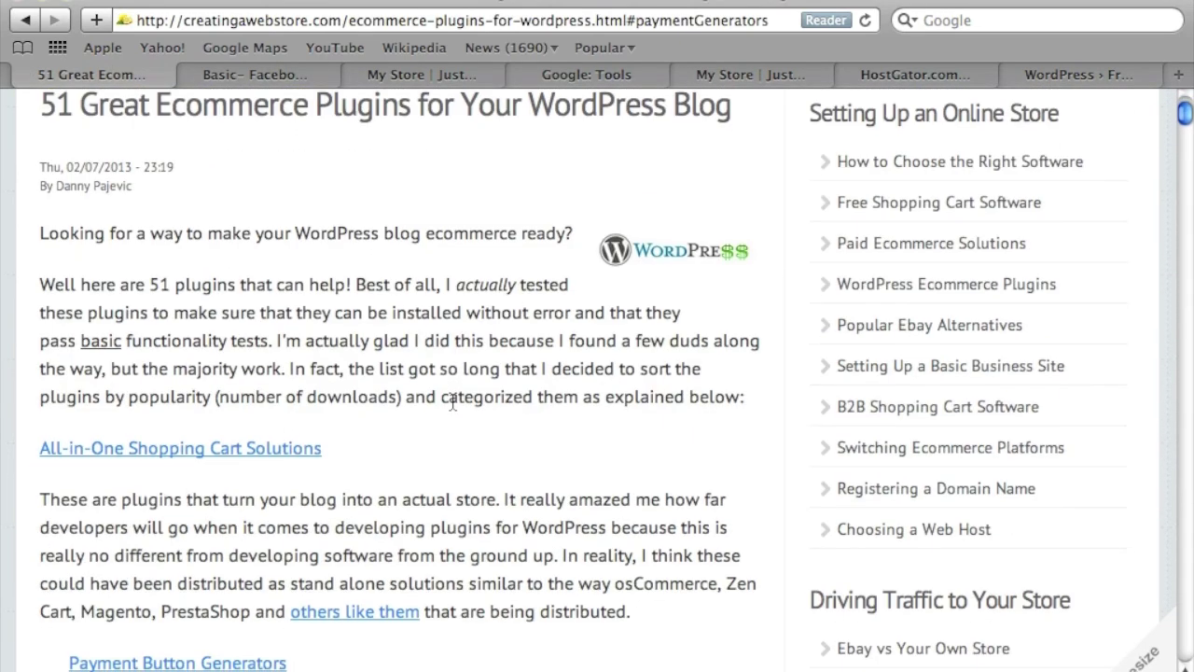
scroll(452, 401, "down", 1)
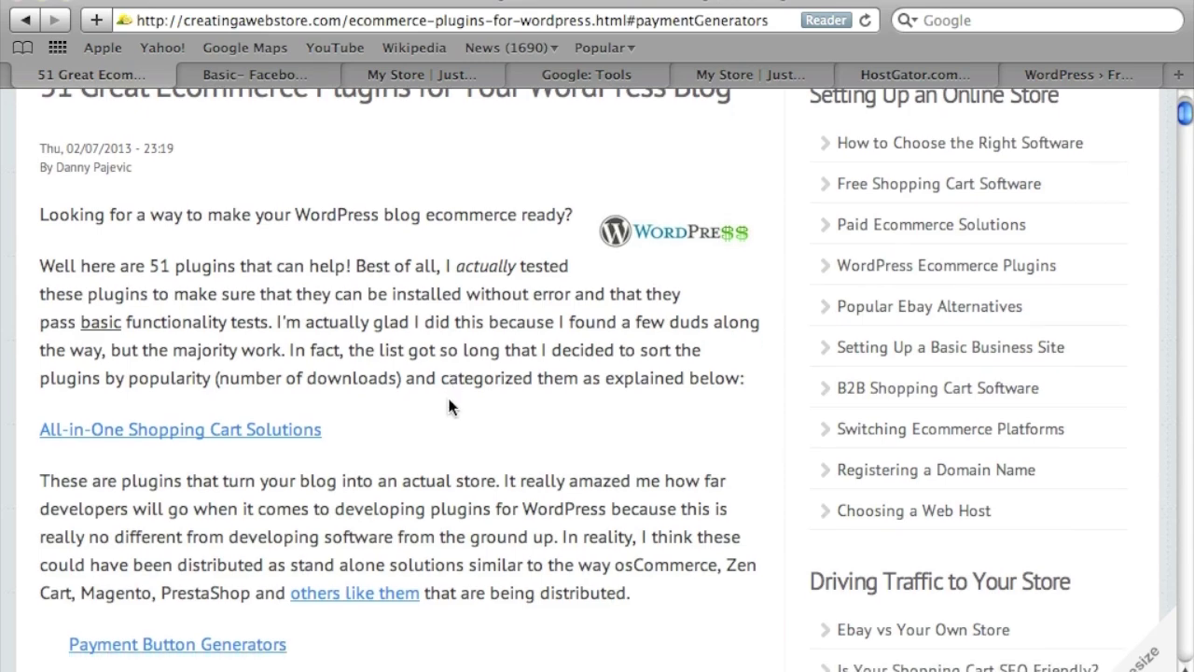
scroll(449, 408, "down", 15)
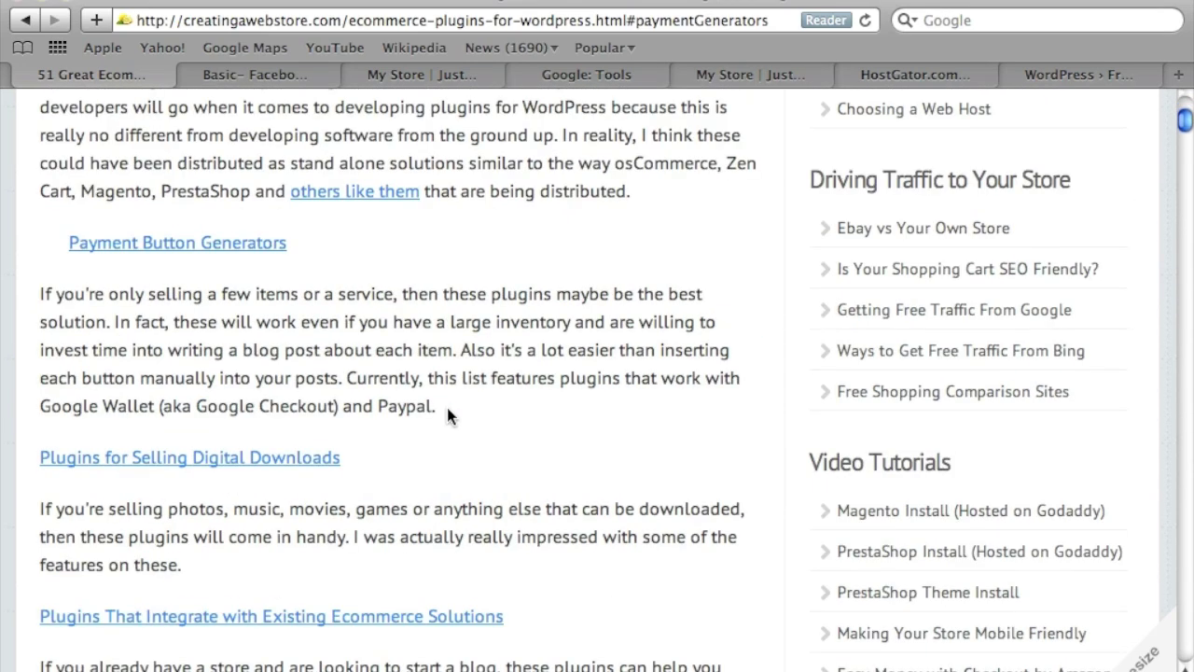
scroll(448, 412, "down", 10)
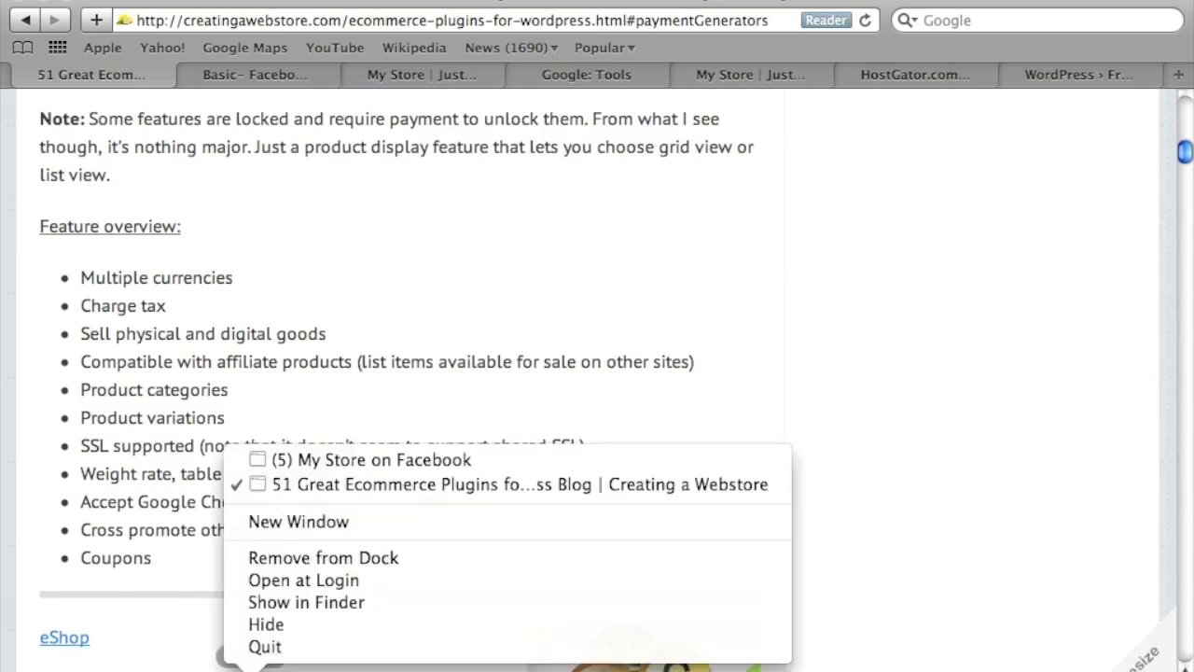
Compare the store's display in the My Store on Facebook window with the store site at isaveplaza.com.
left_click(385, 461)
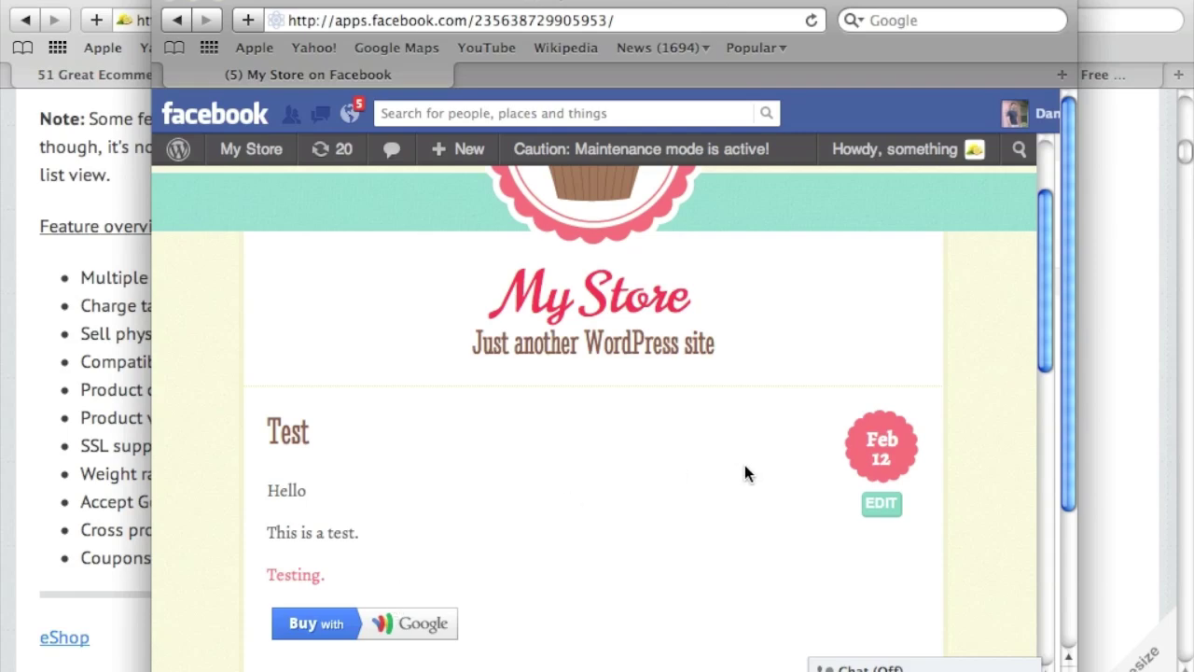
left_click(30, 272)
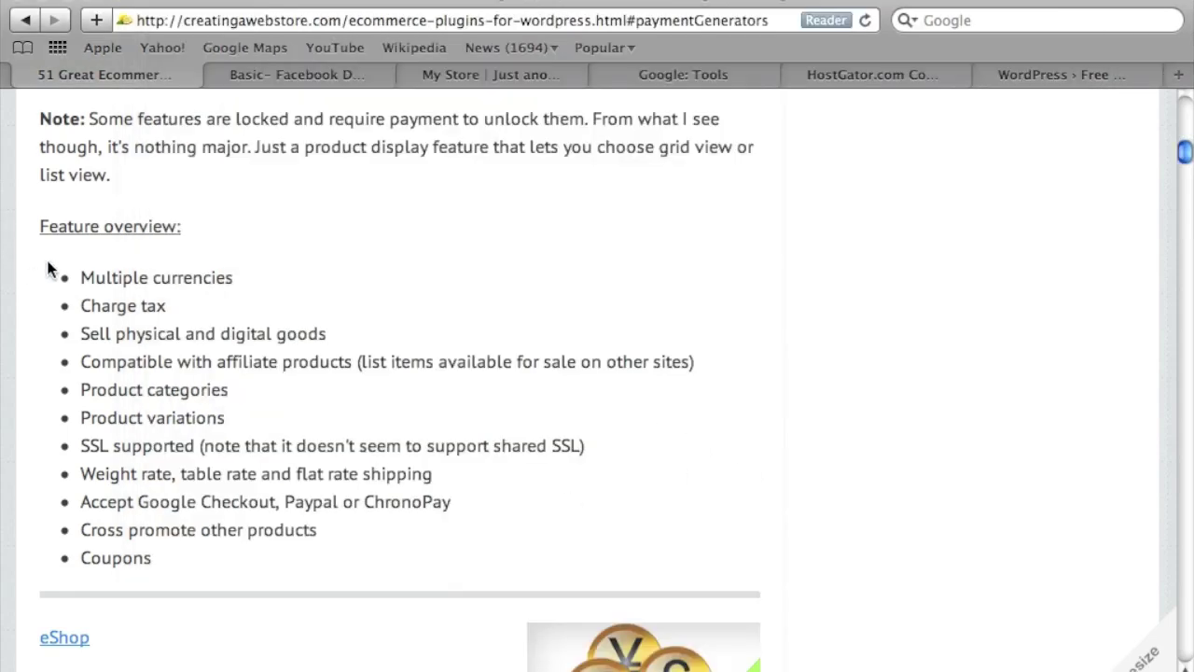
left_click(492, 75)
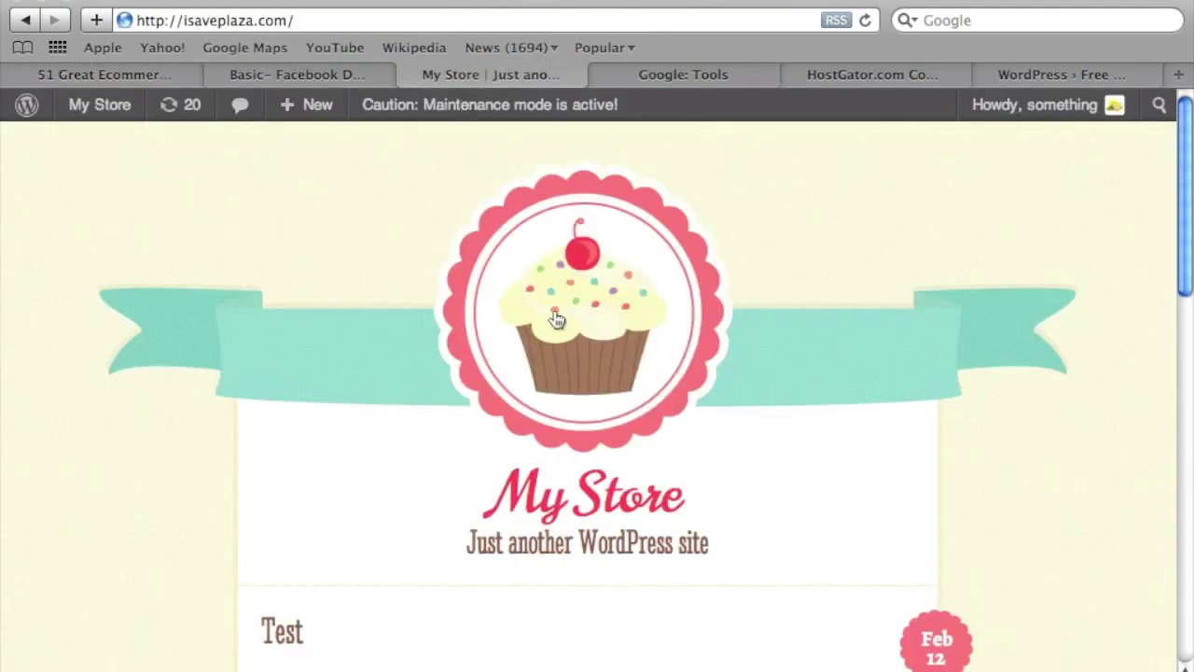
scroll(560, 322, "down", 4)
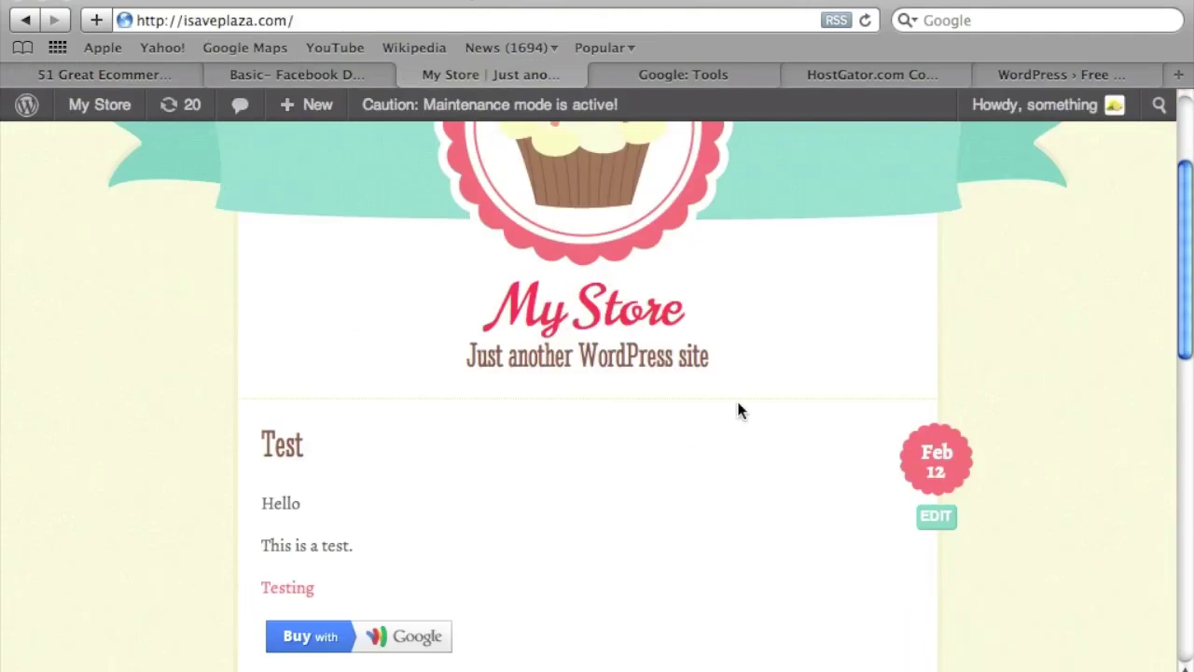
Open the store's Test post for editing and retitle it "One Dozen Cupcakes".
left_click(937, 519)
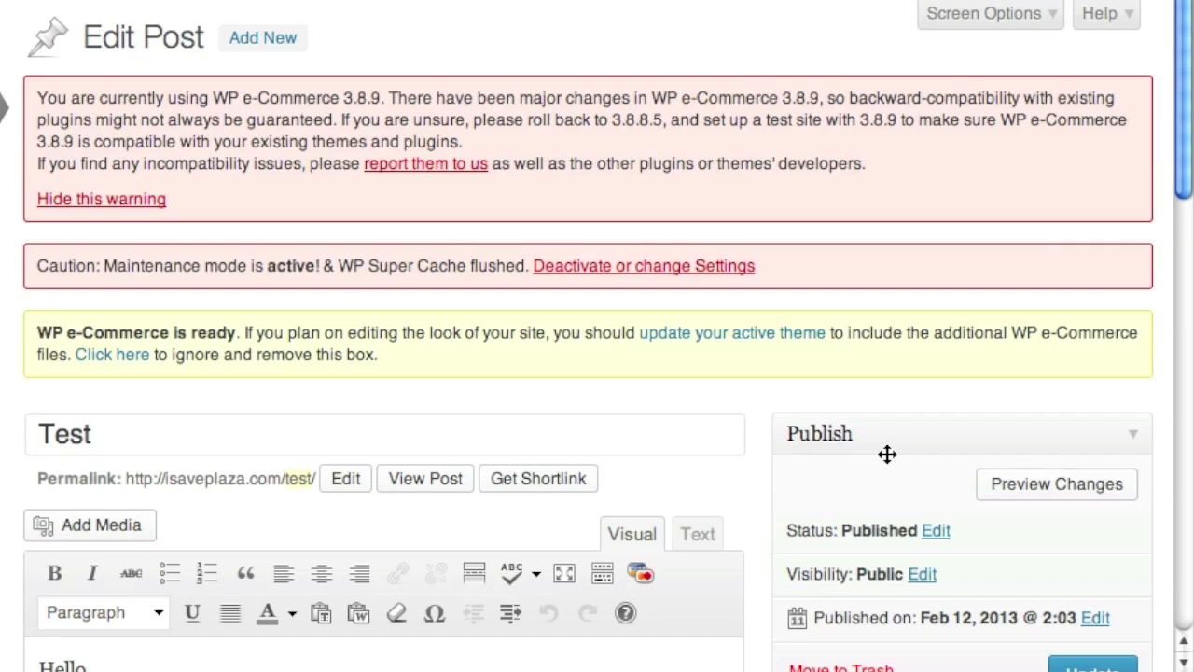
scroll(458, 355, "down", 1)
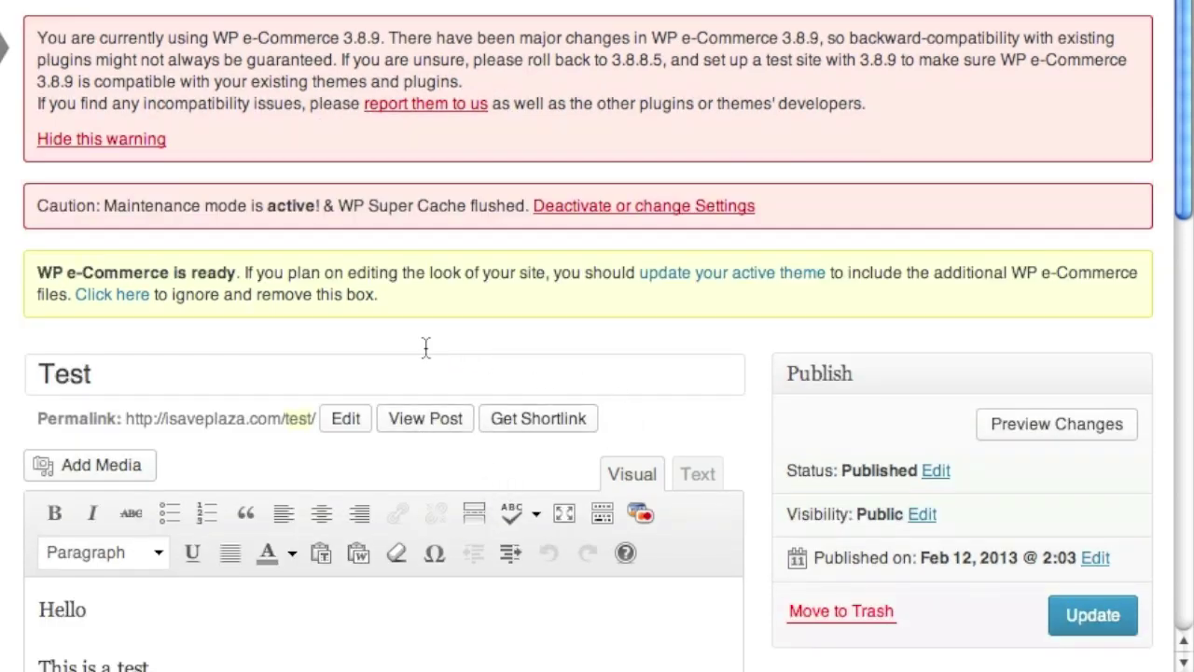
scroll(215, 327, "down", 1)
left_click(165, 304)
double_click(166, 306)
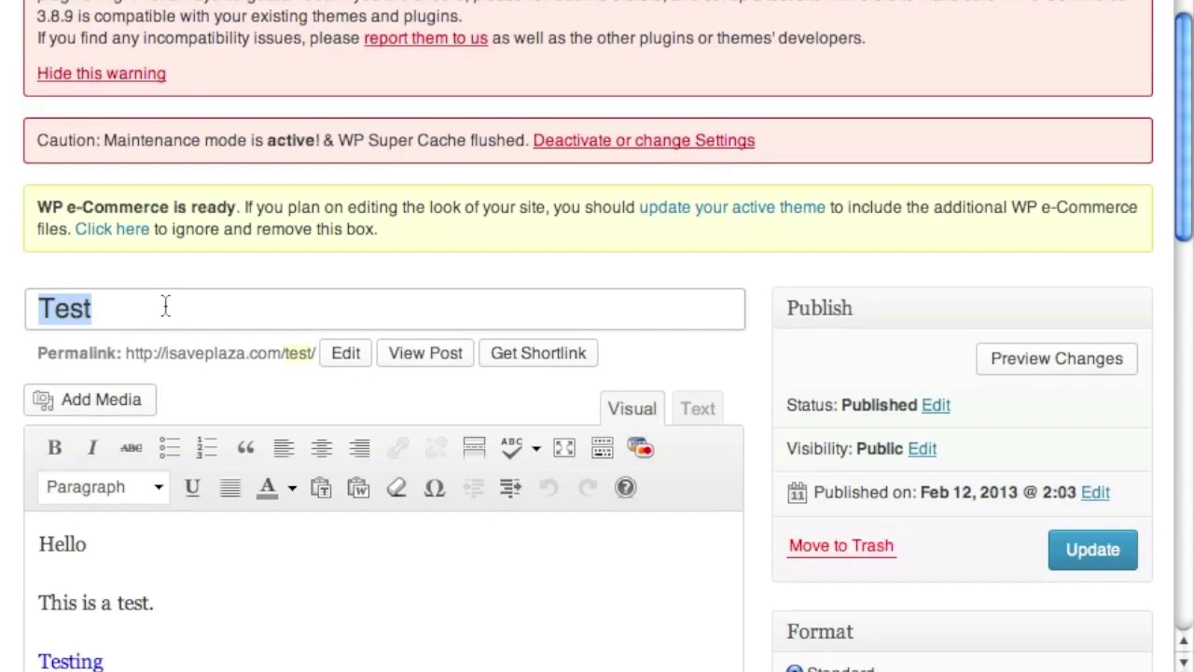
type("One ")
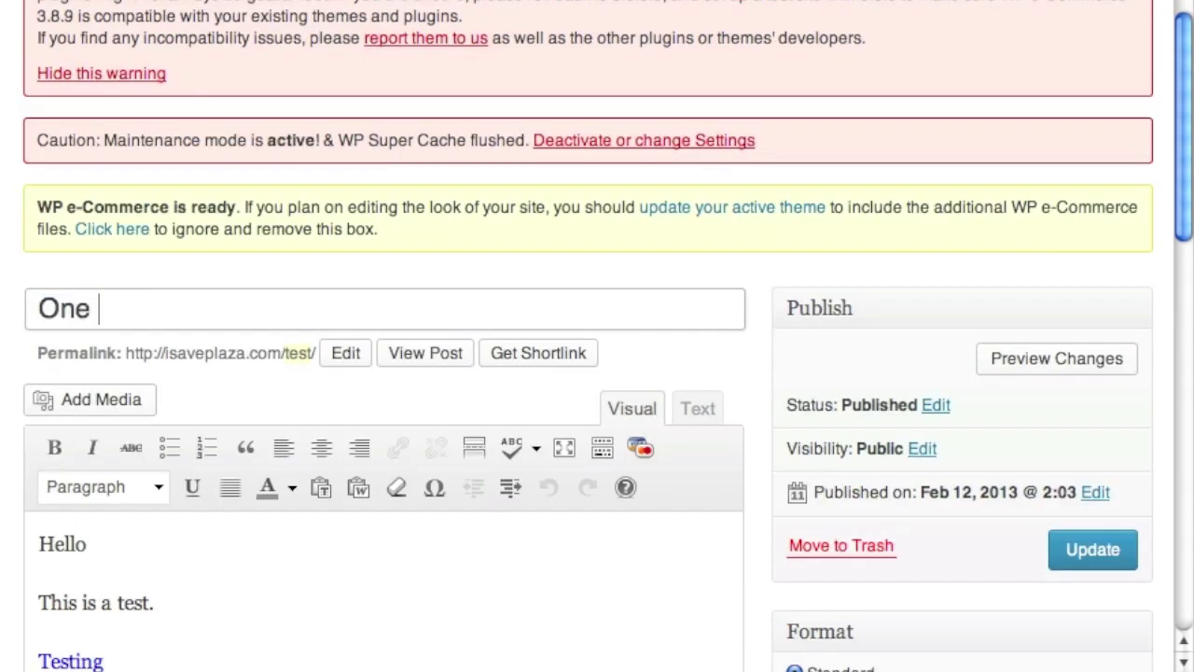
type("Dozen Cupcakes")
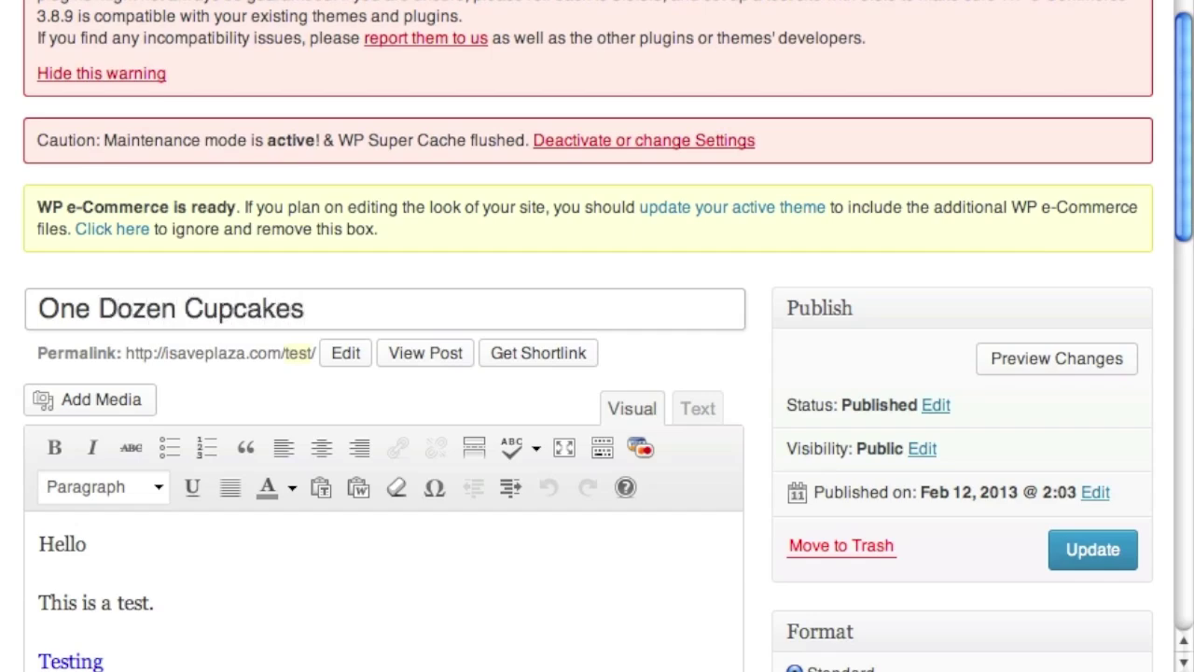
Add an empty line above "Hello" in the post body and insert the cupcakes.jpg image there from the media library.
scroll(160, 322, "down", 3)
left_click(41, 416)
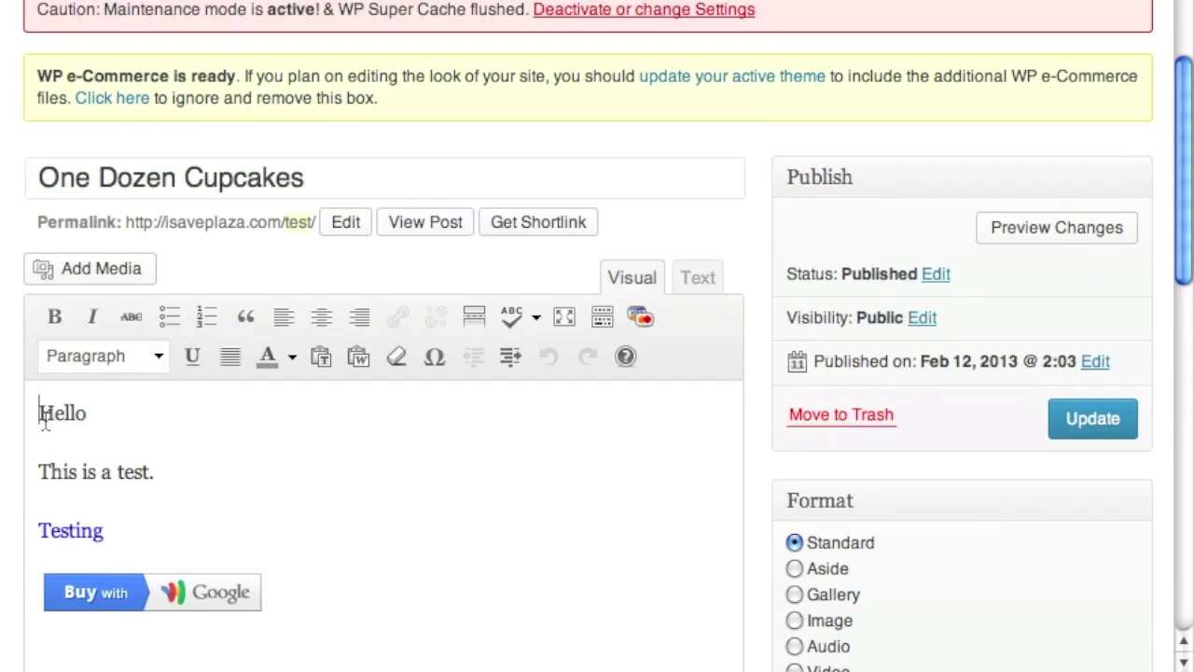
key("Return")
key("Up")
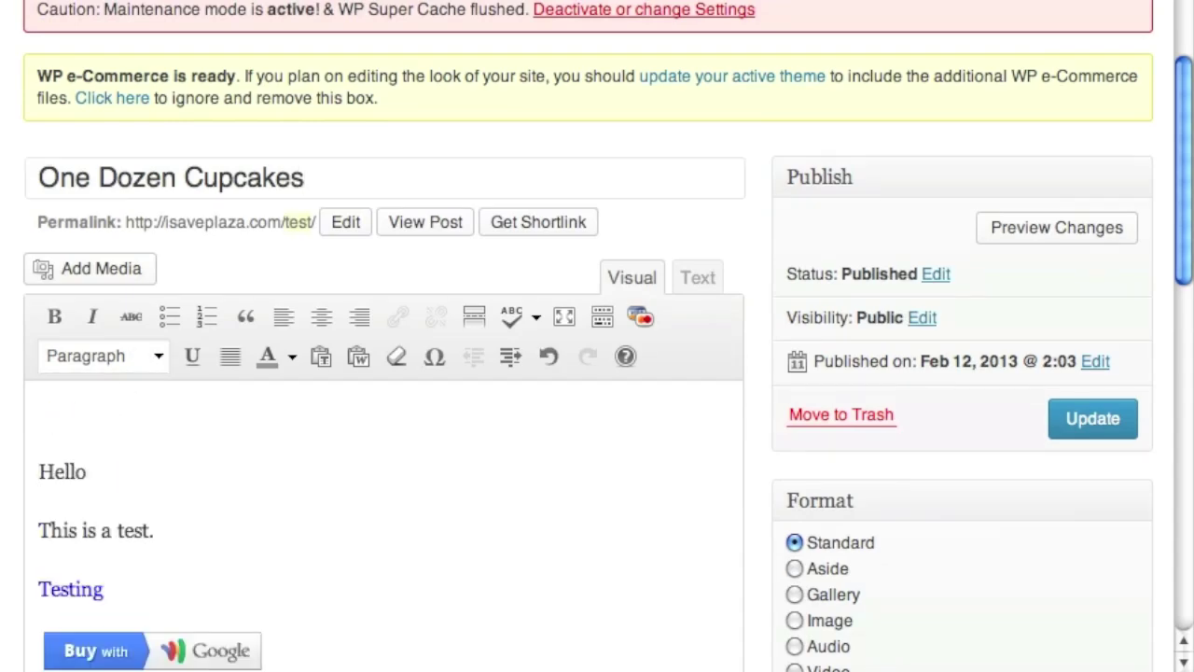
left_click(84, 272)
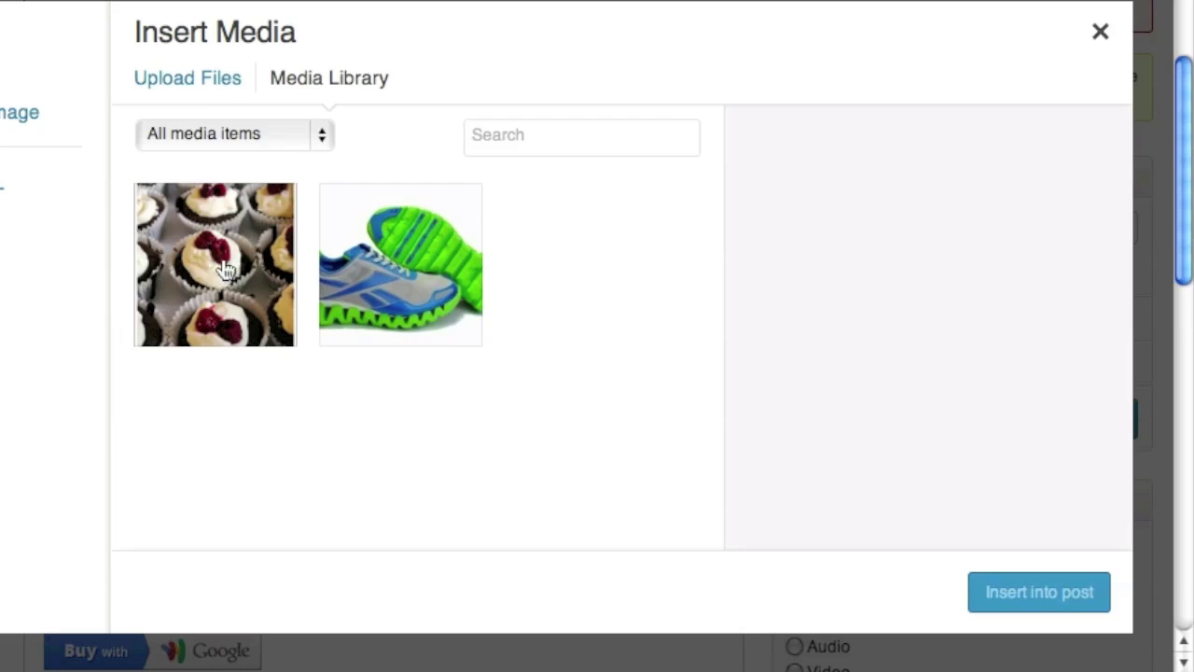
left_click(226, 269)
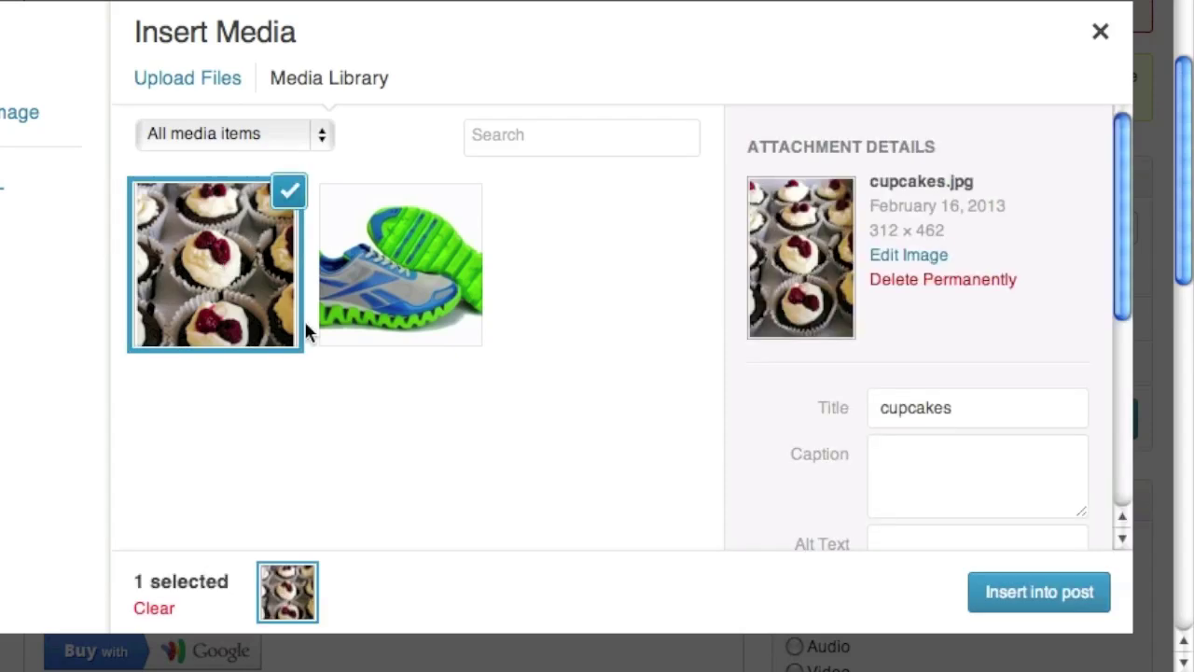
left_click(1046, 607)
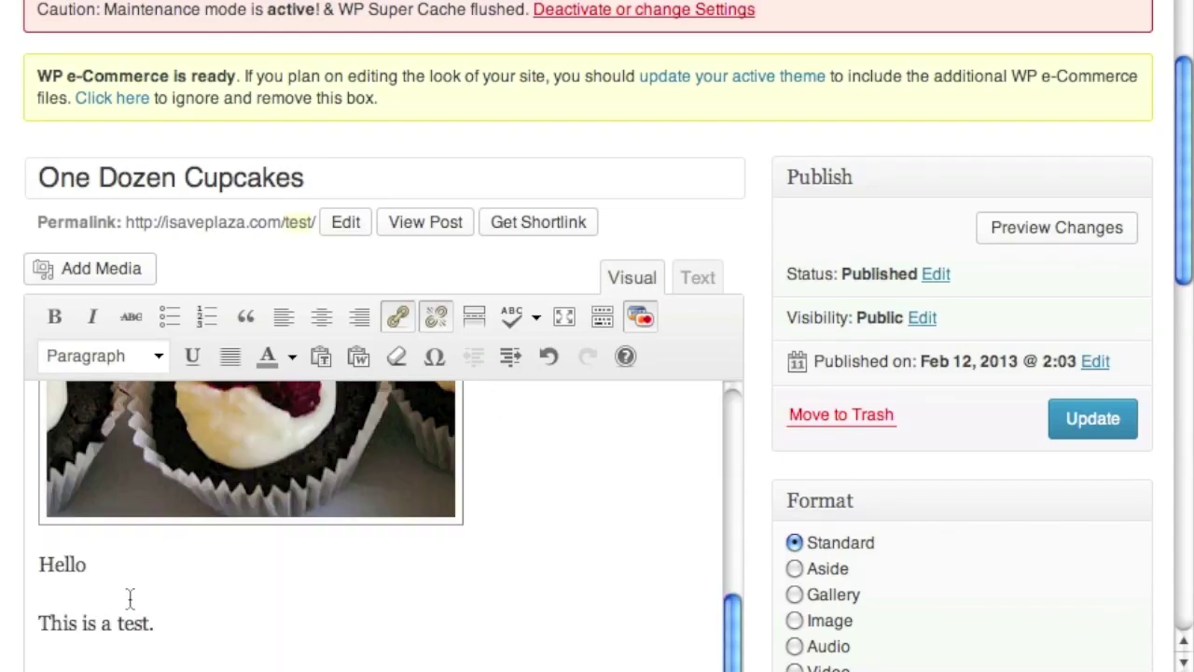
Replace the "Hello" and "This is a test." lines below the image with "One dozen cupcakes for sale.".
scroll(237, 586, "down", 2)
left_click_drag(187, 551, 18, 480)
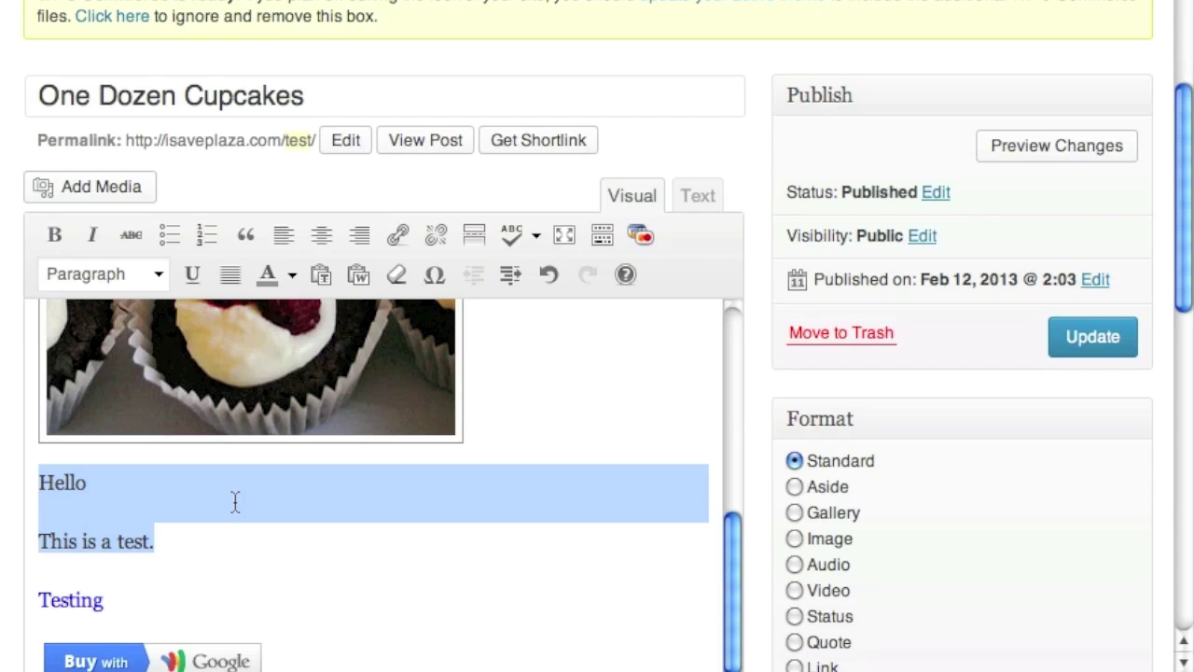
type("One ")
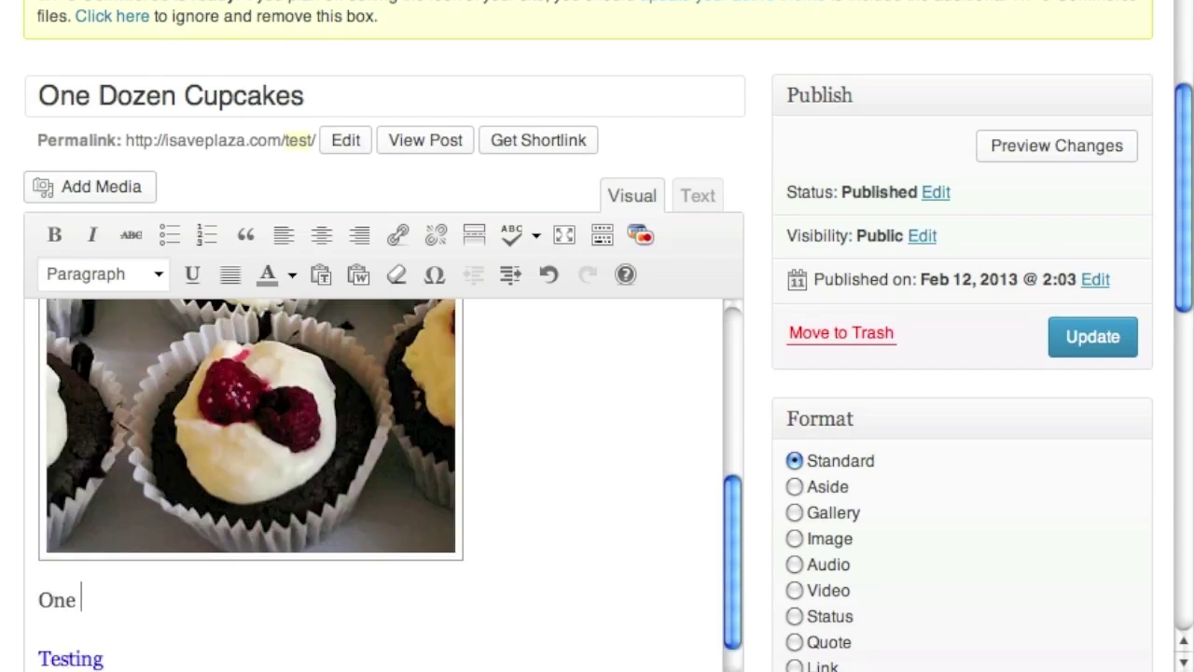
type("dozen cup")
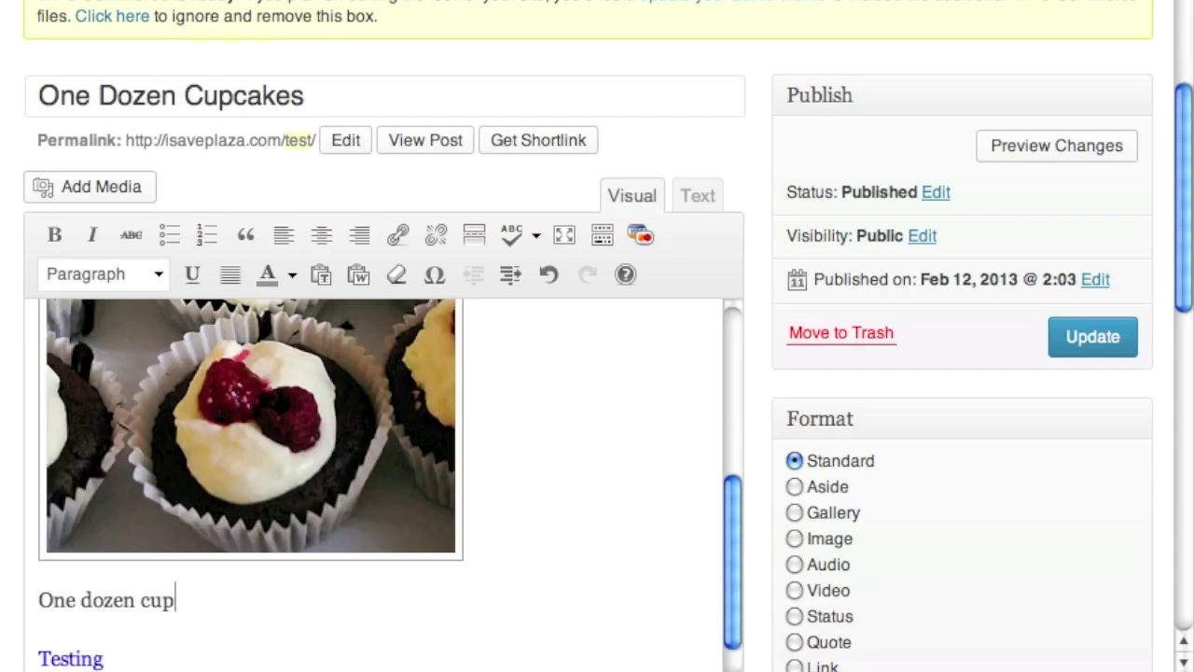
type("cakes for ")
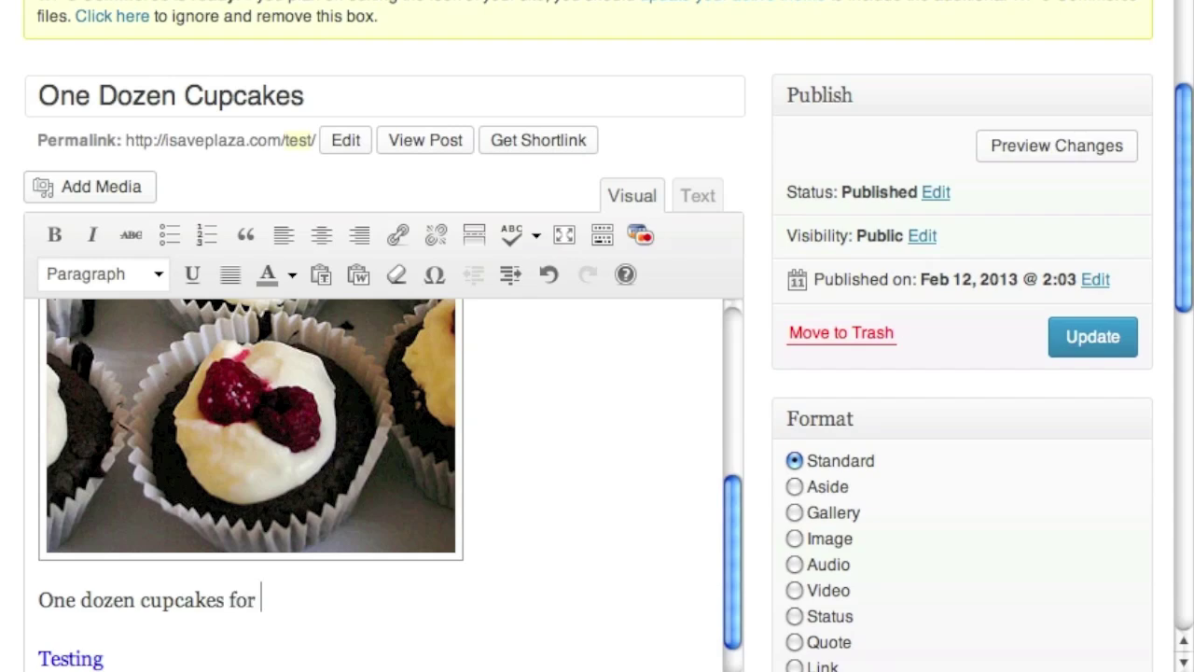
type("sale.")
Replace the "Testing" link above the Google buy button with the unlinked price text "$12.99".
scroll(161, 528, "down", 3)
left_click_drag(147, 504, 38, 505)
type("$12")
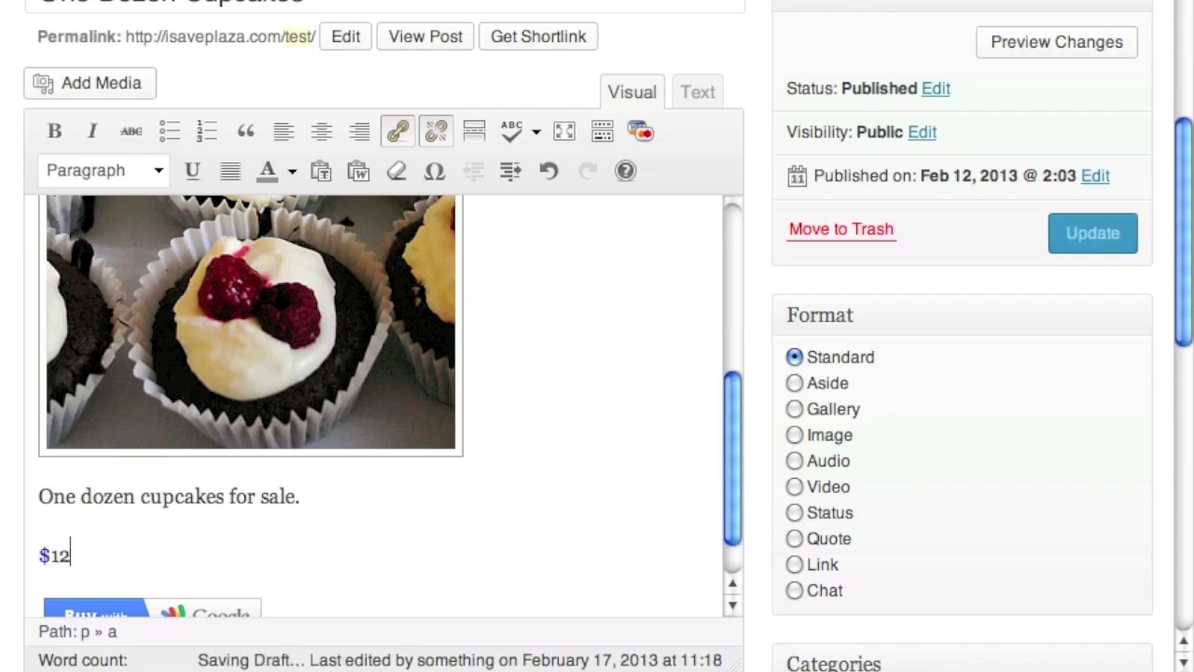
key("BackSpace")
key("BackSpace")
key("BackSpace")
key("BackSpace")
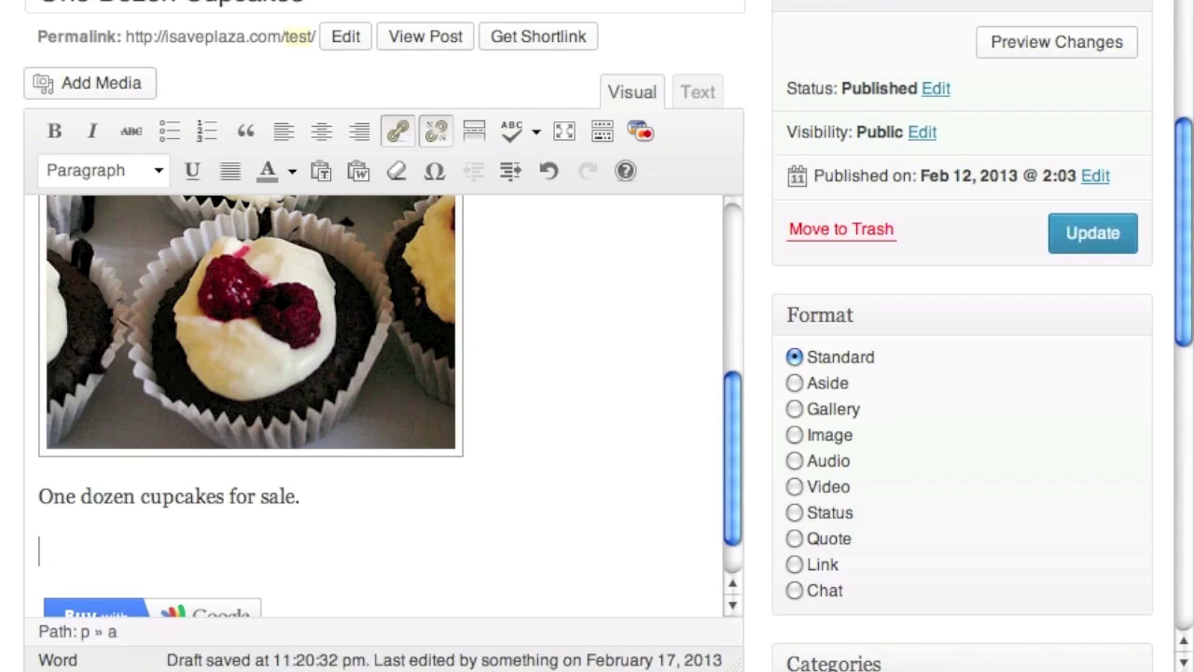
key("Return")
type("$")
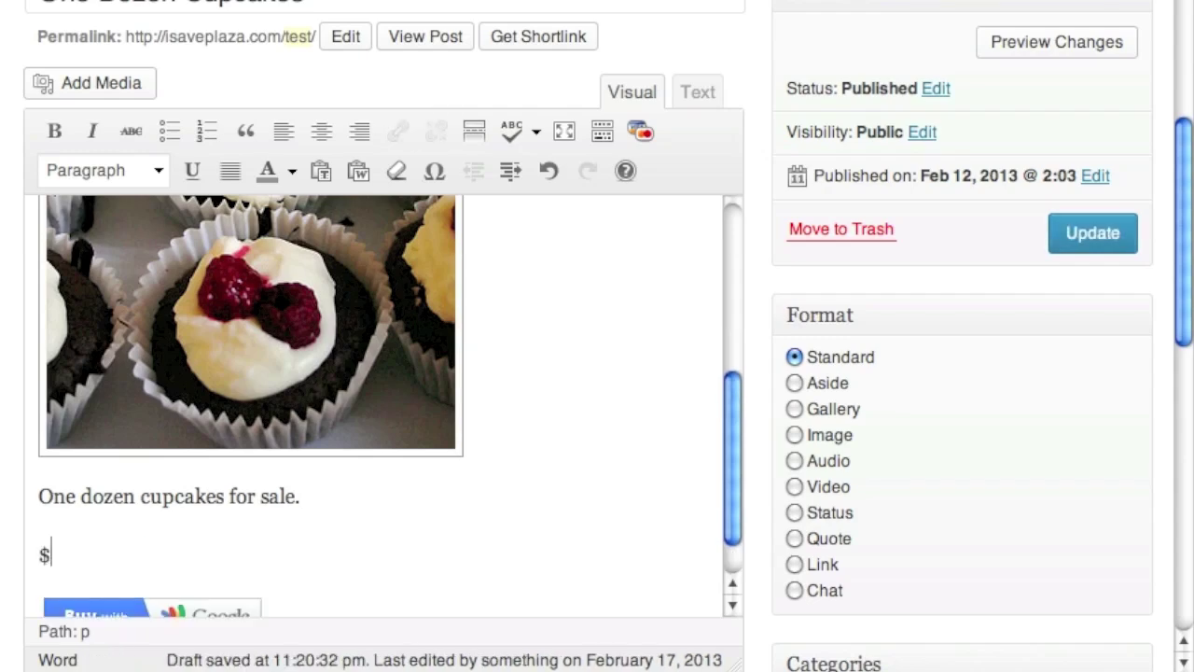
type("12.99")
Color the $12.99 price text in the post red.
left_click_drag(113, 557, 37, 554)
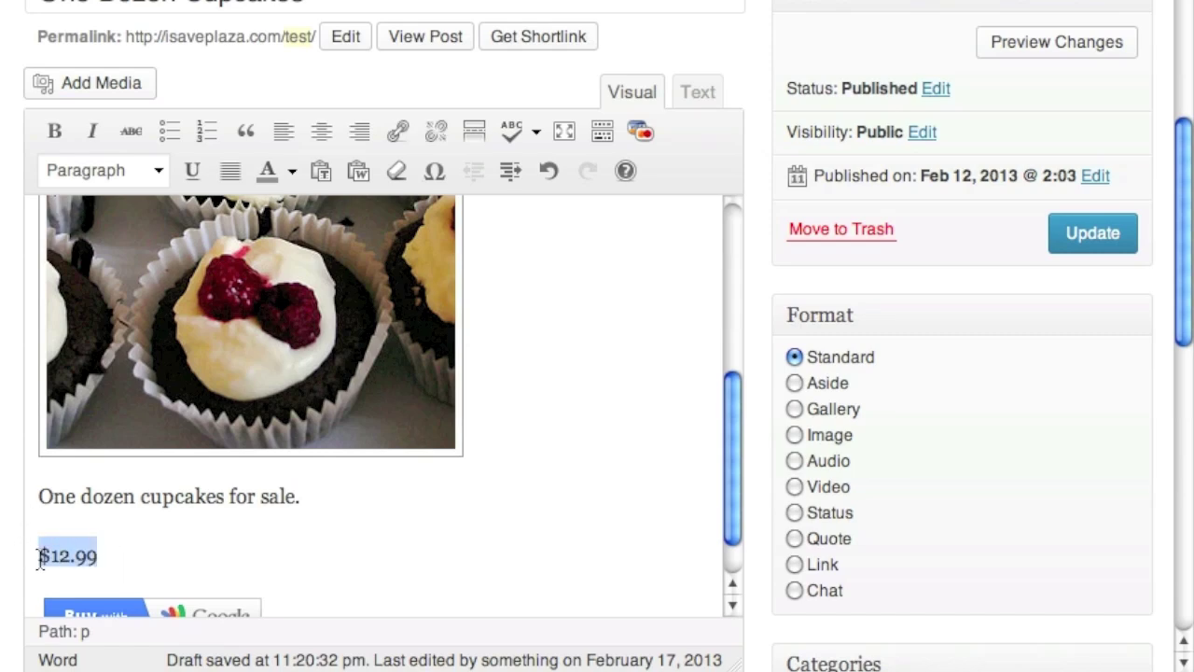
scroll(187, 515, "down", 1)
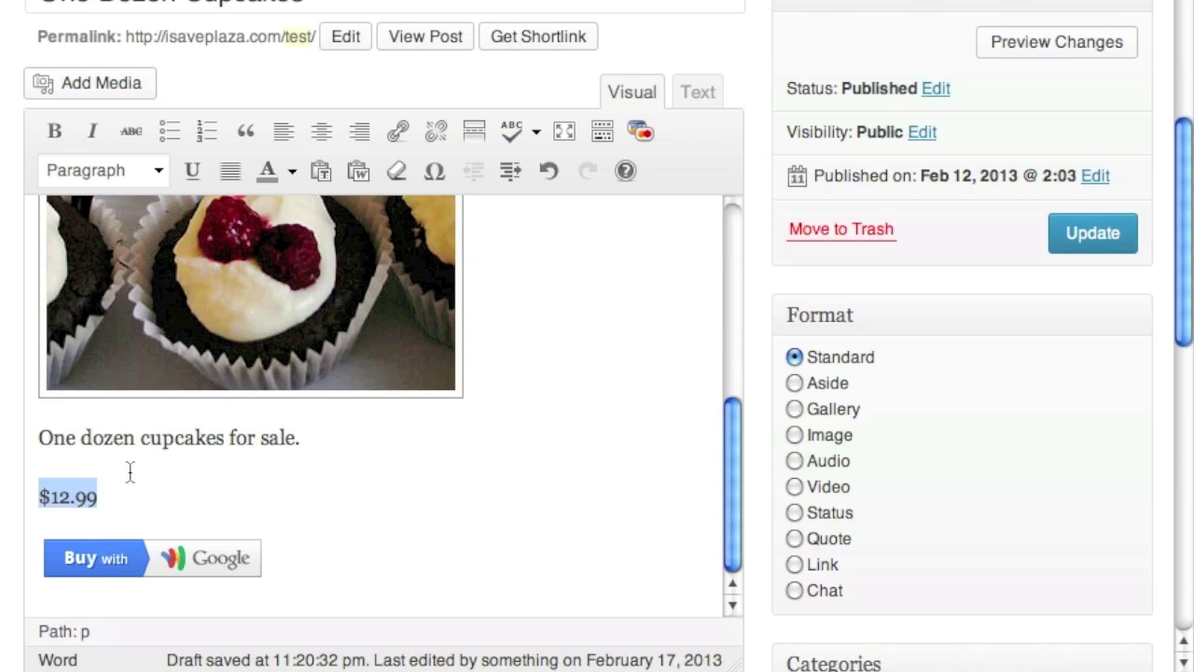
left_click(291, 171)
left_click(263, 248)
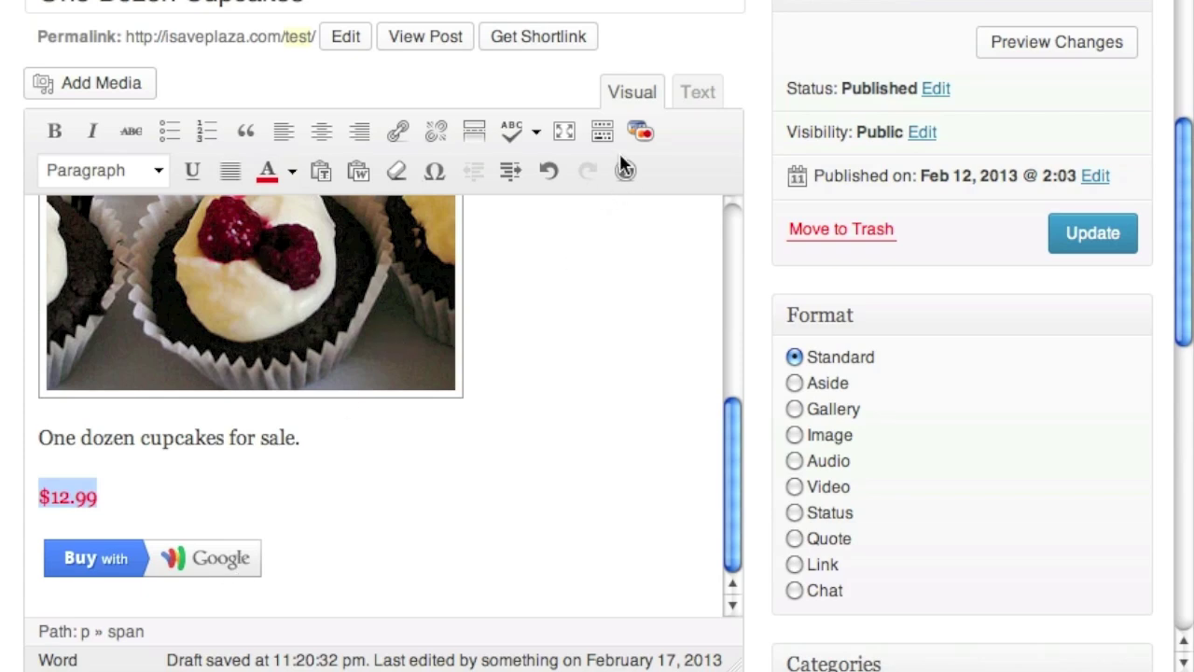
In the post's HTML source, change the Google buy form's target from _self to _blank.
left_click(700, 94)
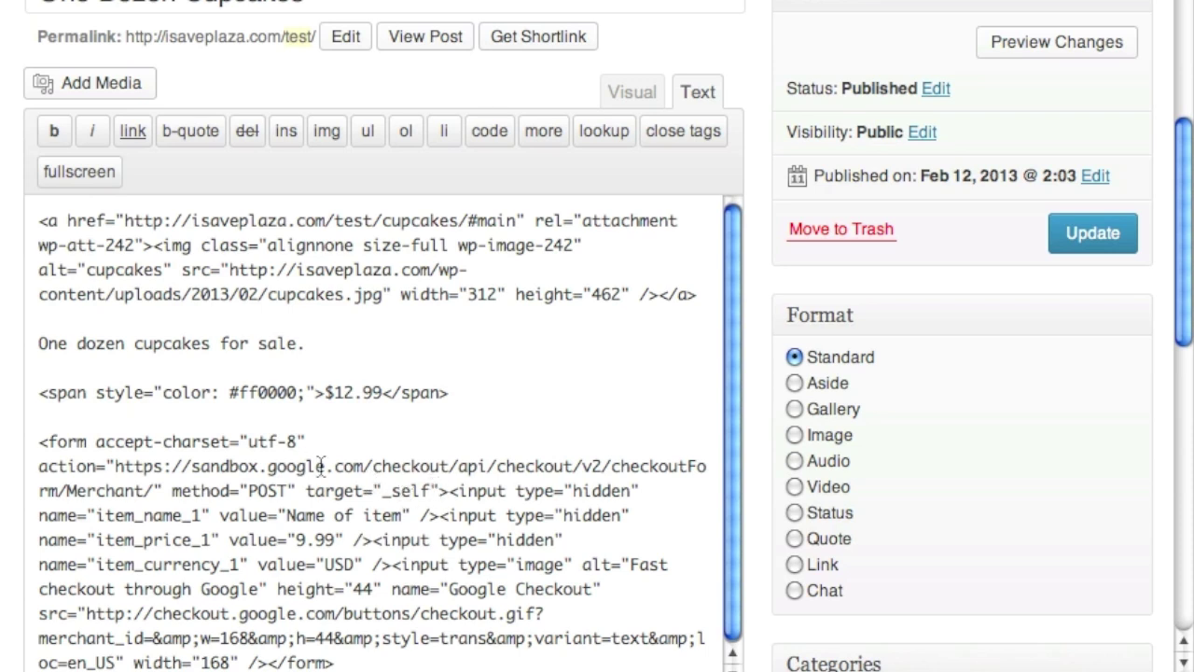
left_click_drag(308, 491, 439, 491)
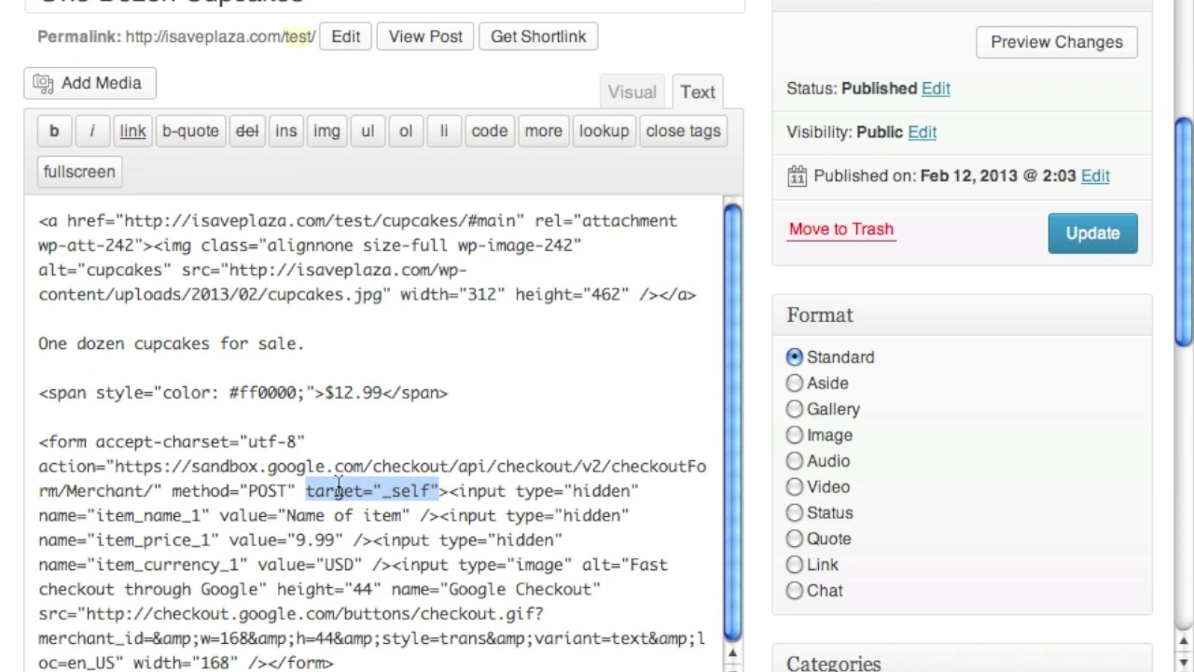
left_click(378, 492)
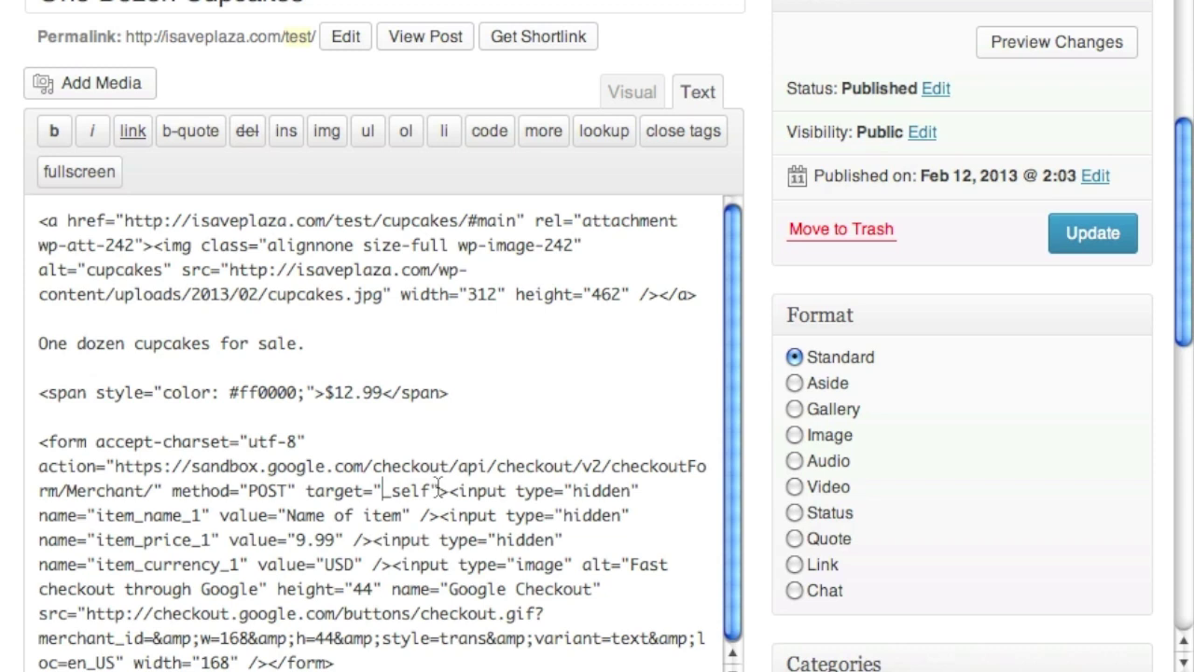
left_click_drag(431, 492, 390, 492)
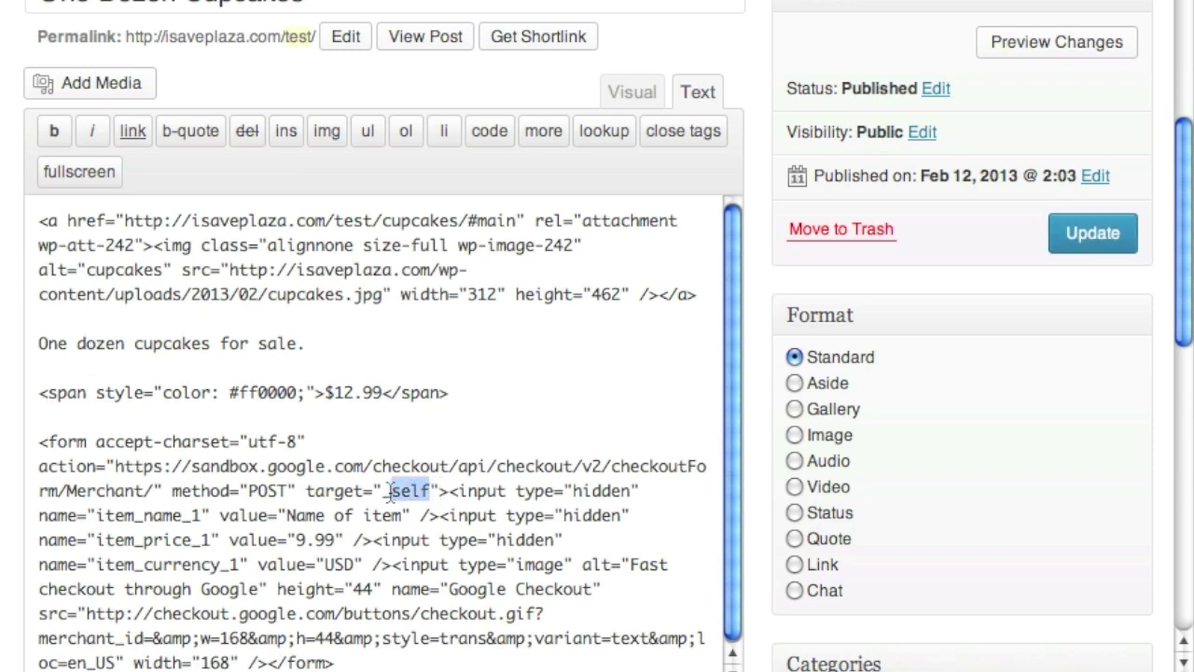
key("BackSpace")
type("blank")
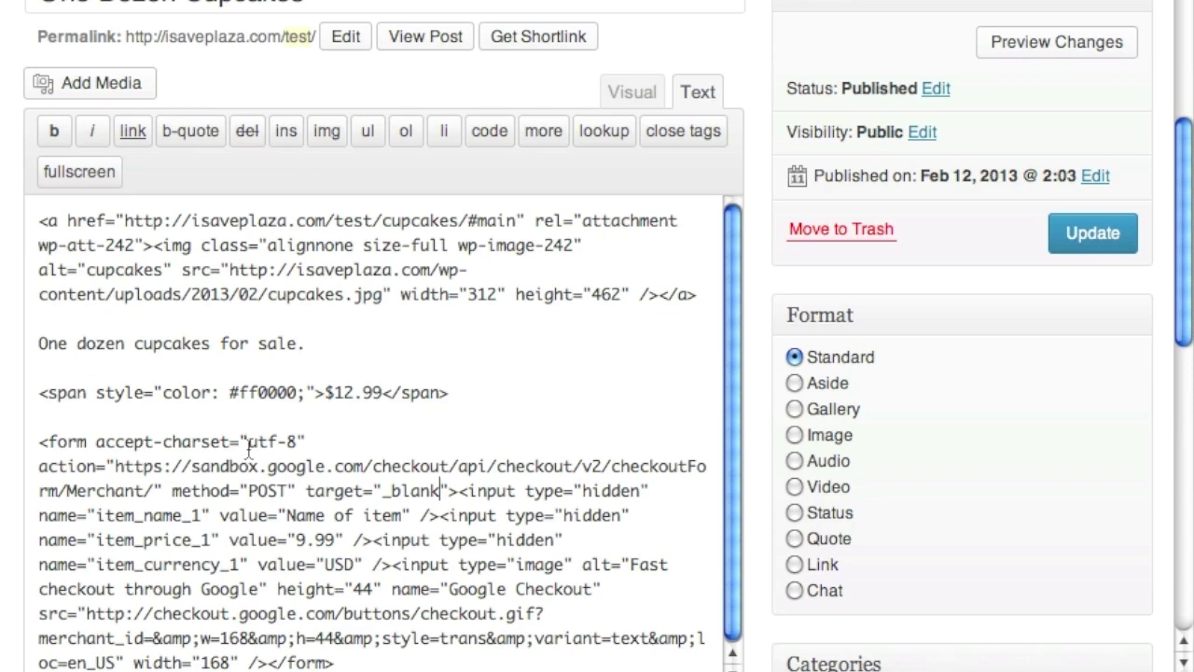
scroll(296, 457, "down", 1)
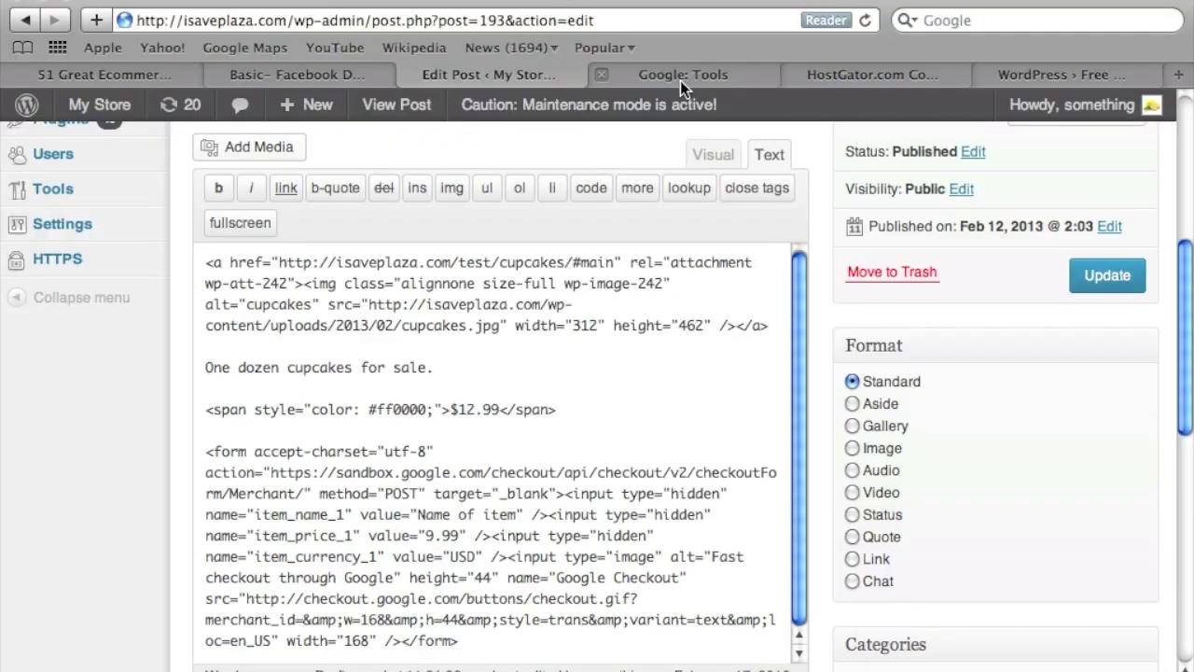
On the Google Checkout Buy Now button page, enter the item name "One Dozen Cupcakes" and a price of 12.99 USD.
left_click(680, 80)
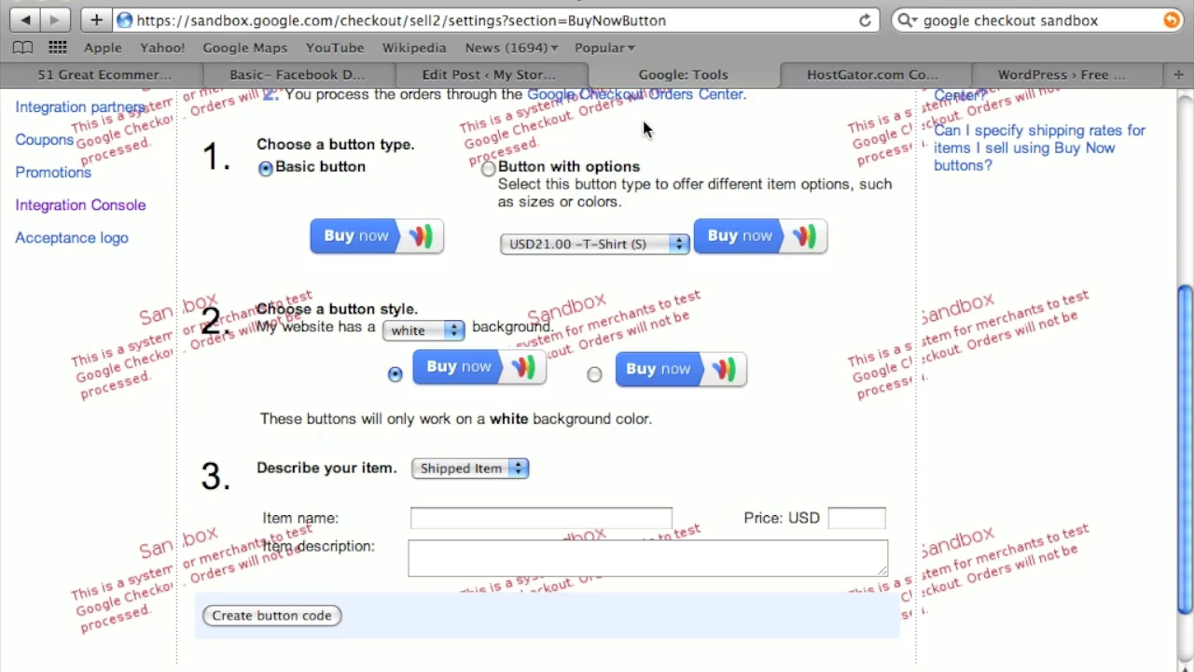
scroll(660, 138, "up", 5)
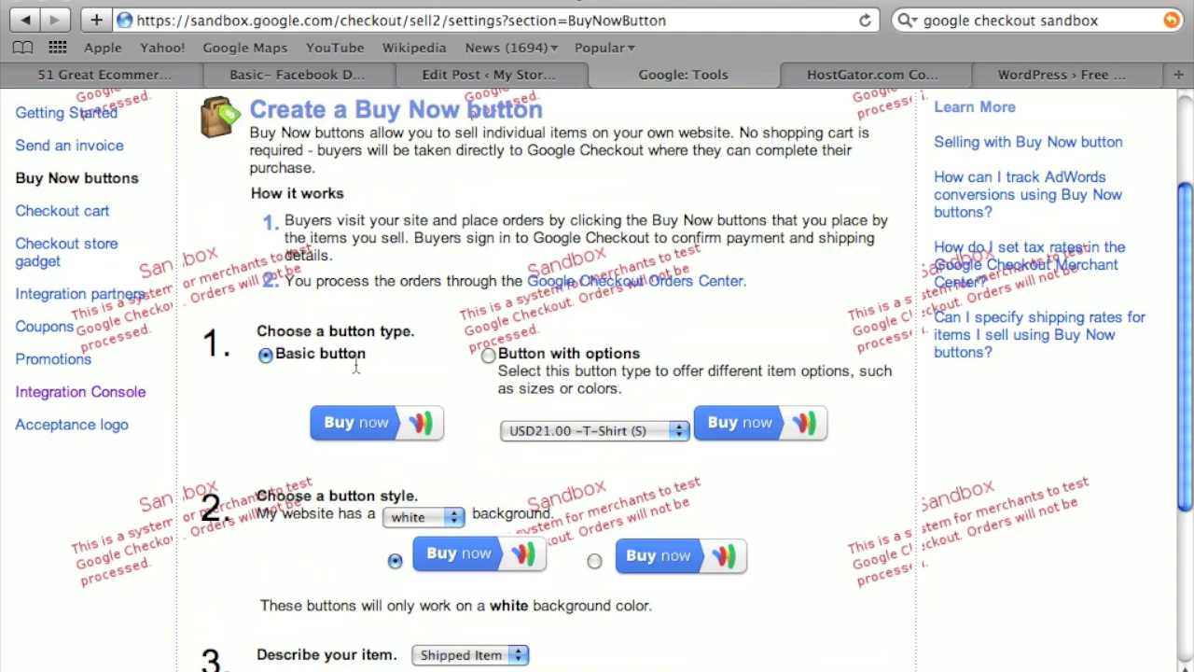
scroll(392, 373, "down", 3)
scroll(464, 455, "down", 1)
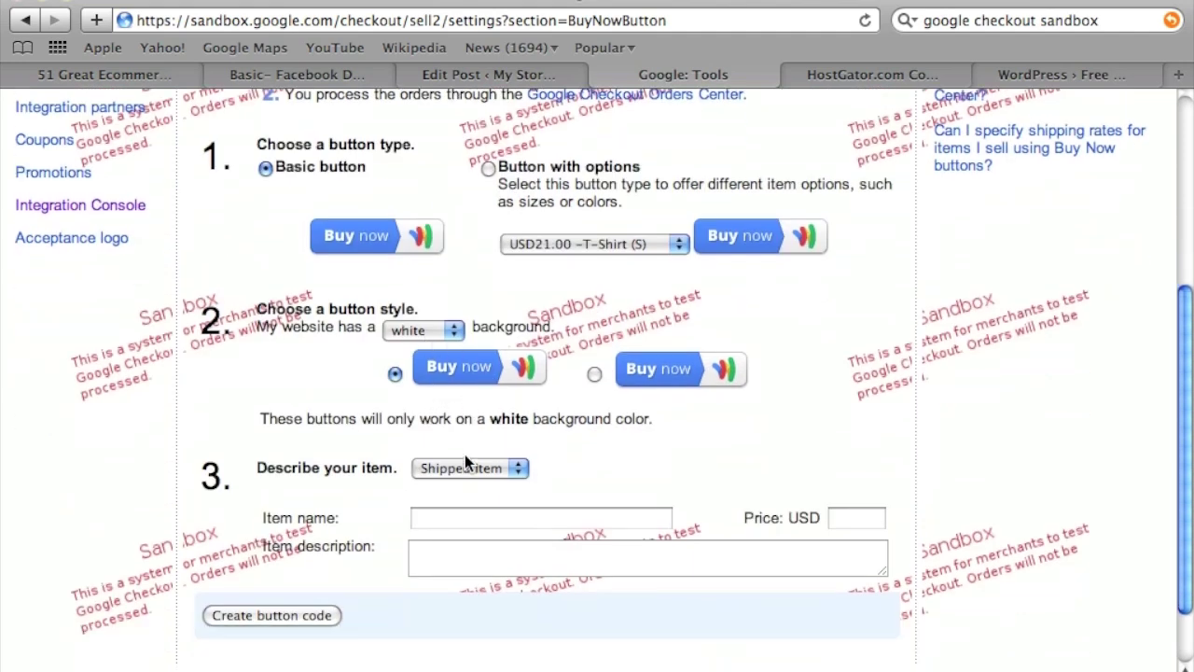
left_click(471, 524)
type("One Dozen C")
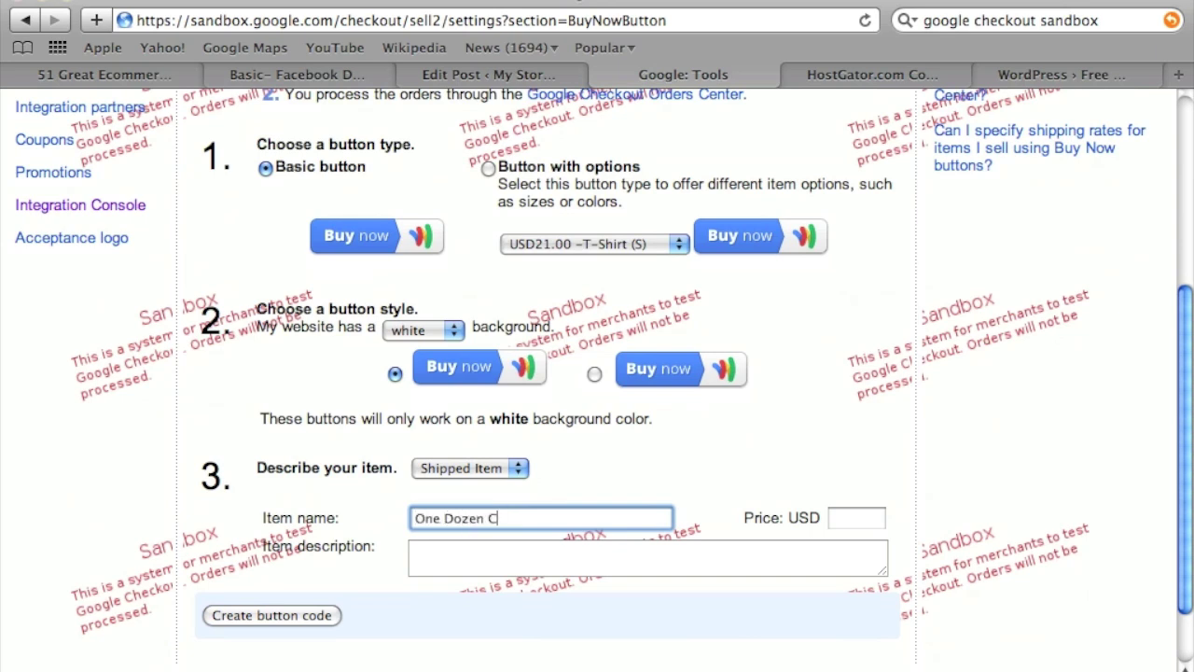
type("upcakes")
left_click(845, 518)
type("12.")
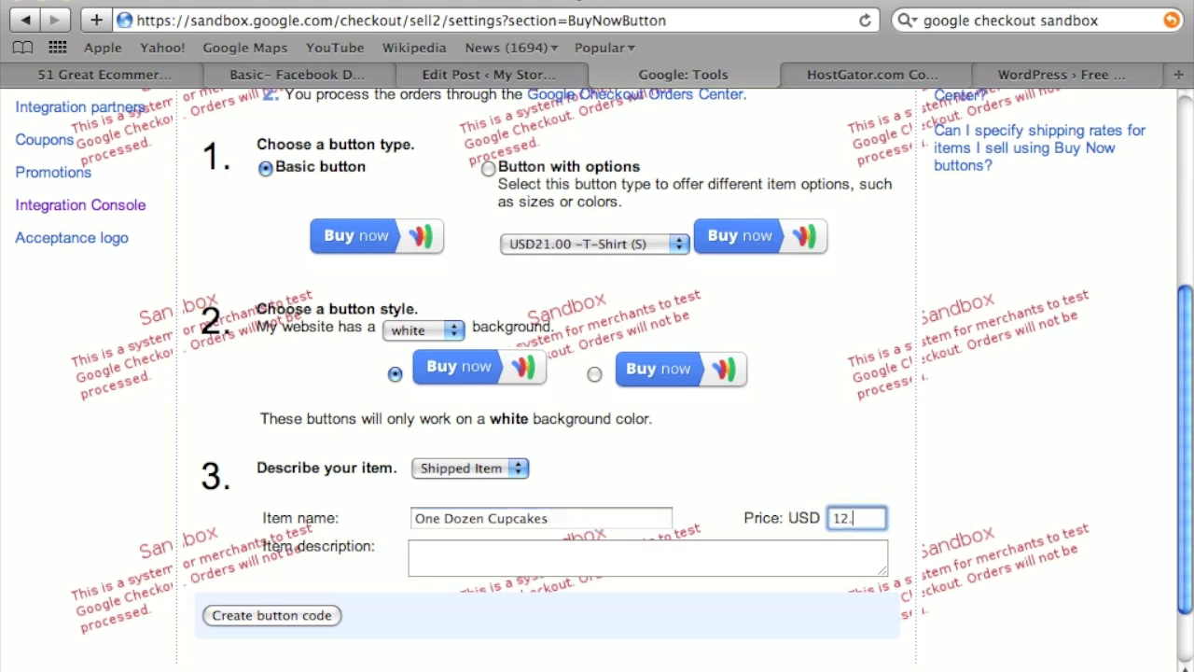
type("99")
Describe the item as "One dozen cupcakes shipped to your door." and generate the button code.
left_click(505, 567)
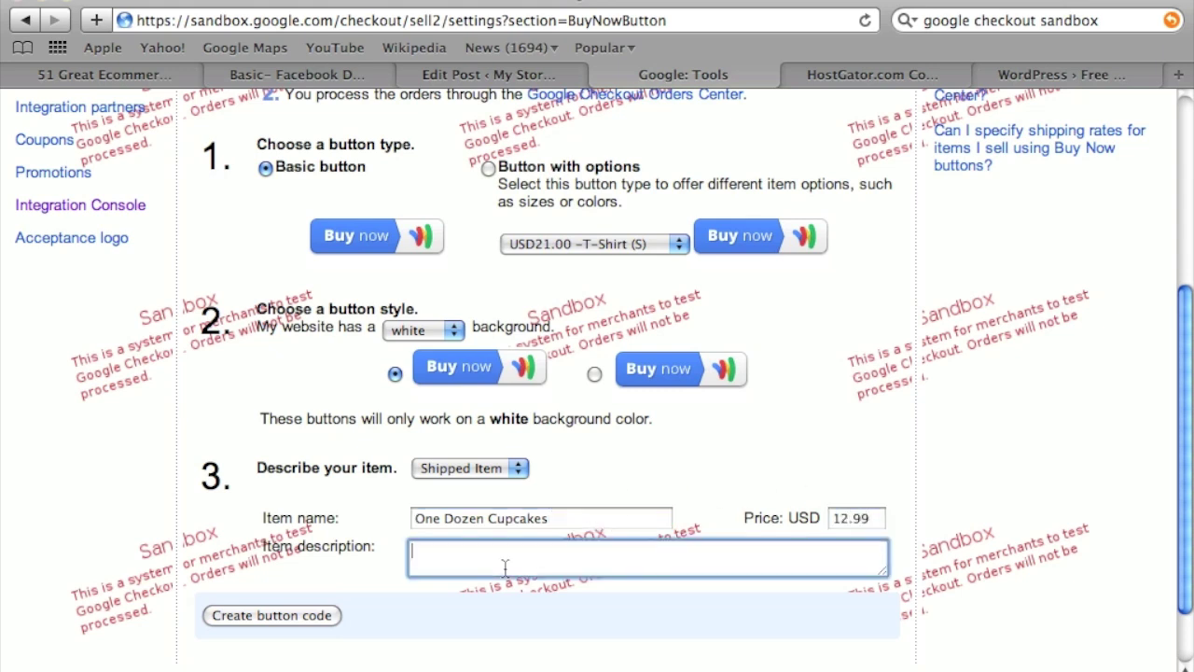
type("One dozen cupcakes shipped to yo")
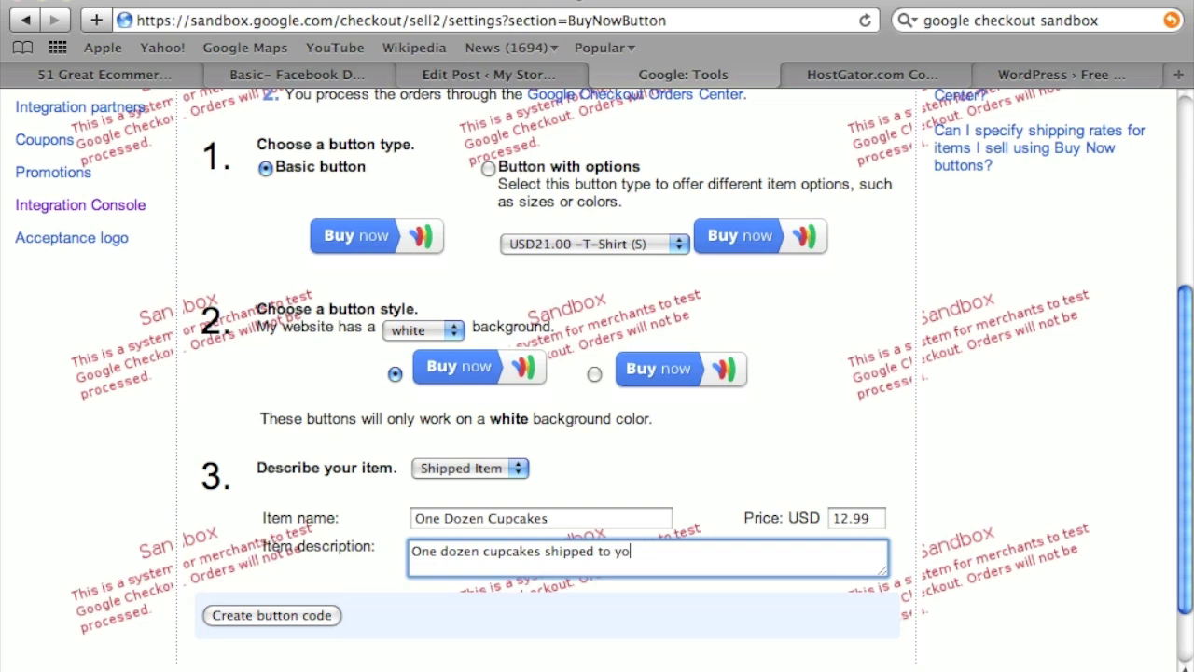
type("ur door.")
left_click(272, 617)
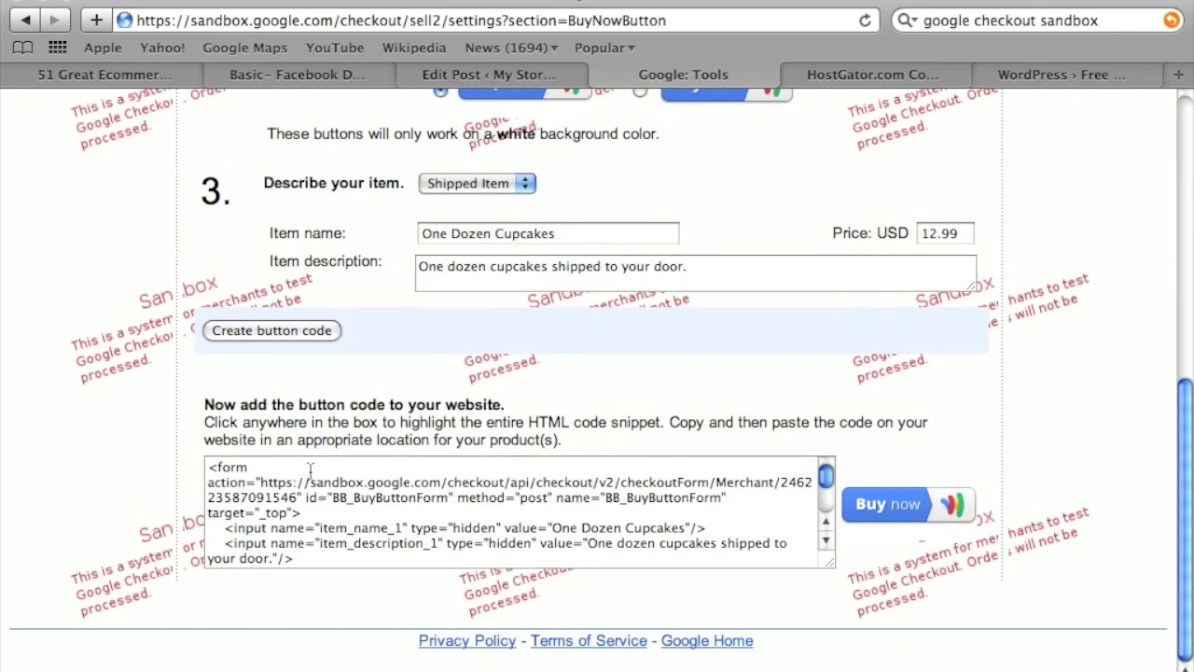
Copy the generated Buy Now code and paste it over the old Google form in the WordPress post's HTML.
scroll(317, 490, "down", 1)
left_click(310, 506)
left_click(310, 506)
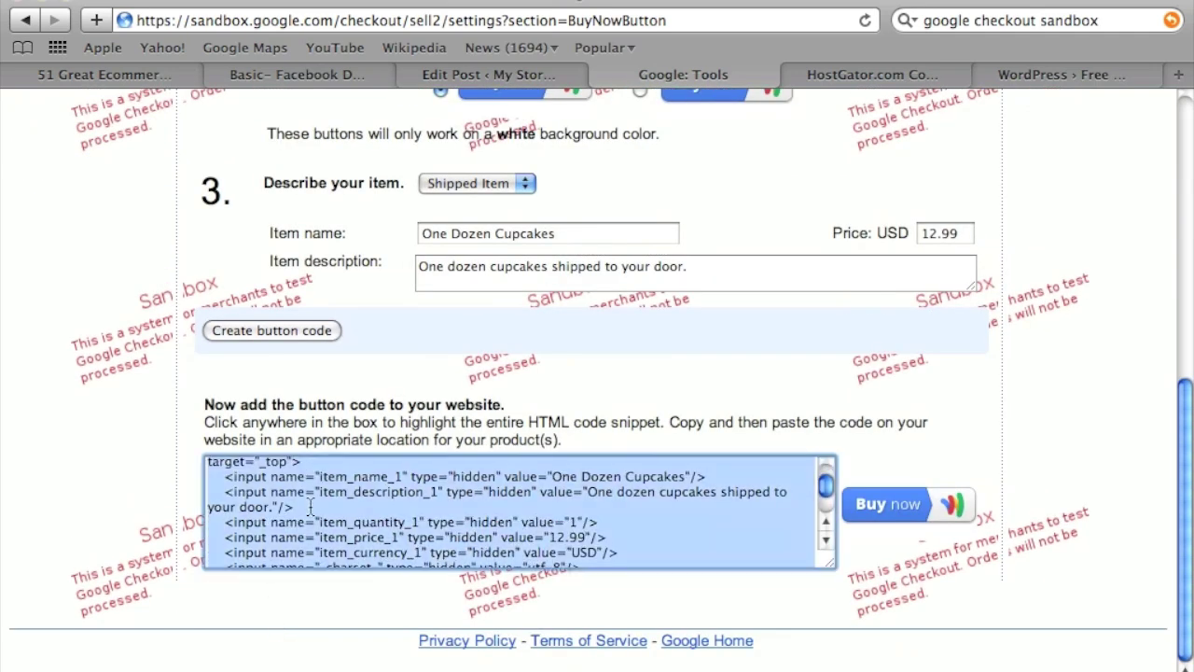
right_click(310, 511)
left_click(374, 610)
left_click(541, 76)
left_click_drag(48, 385, 364, 637)
right_click(265, 516)
left_click(316, 601)
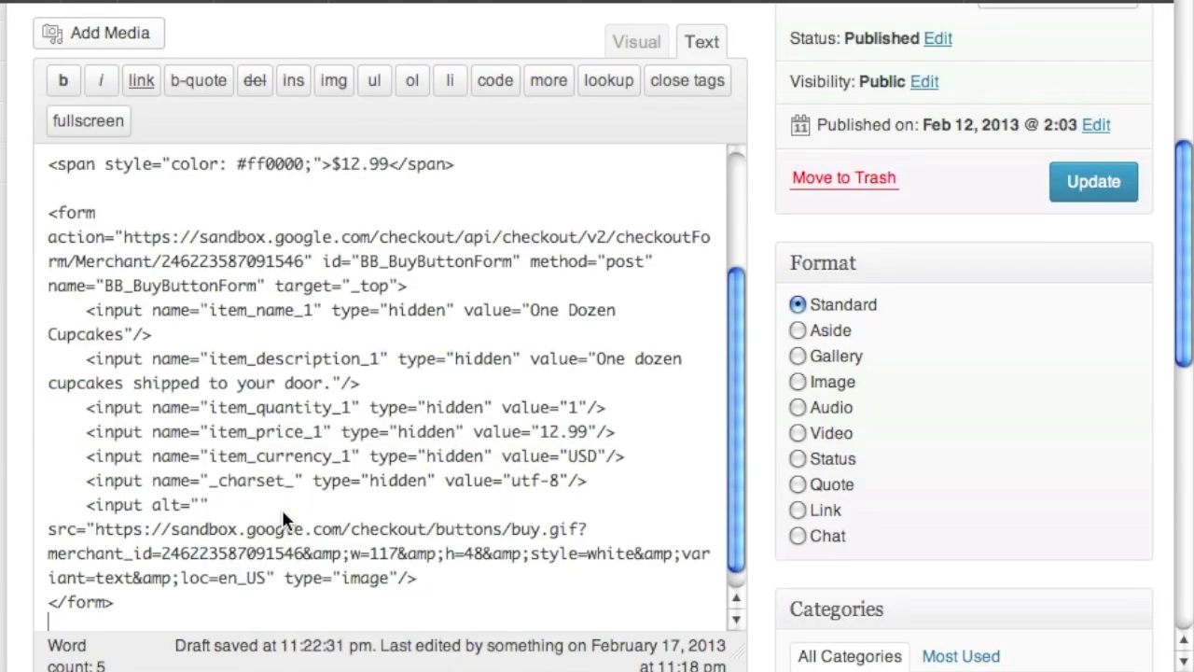
Set the pasted form's target to _blank and update the post.
scroll(281, 508, "up", 3)
scroll(282, 509, "up", 1)
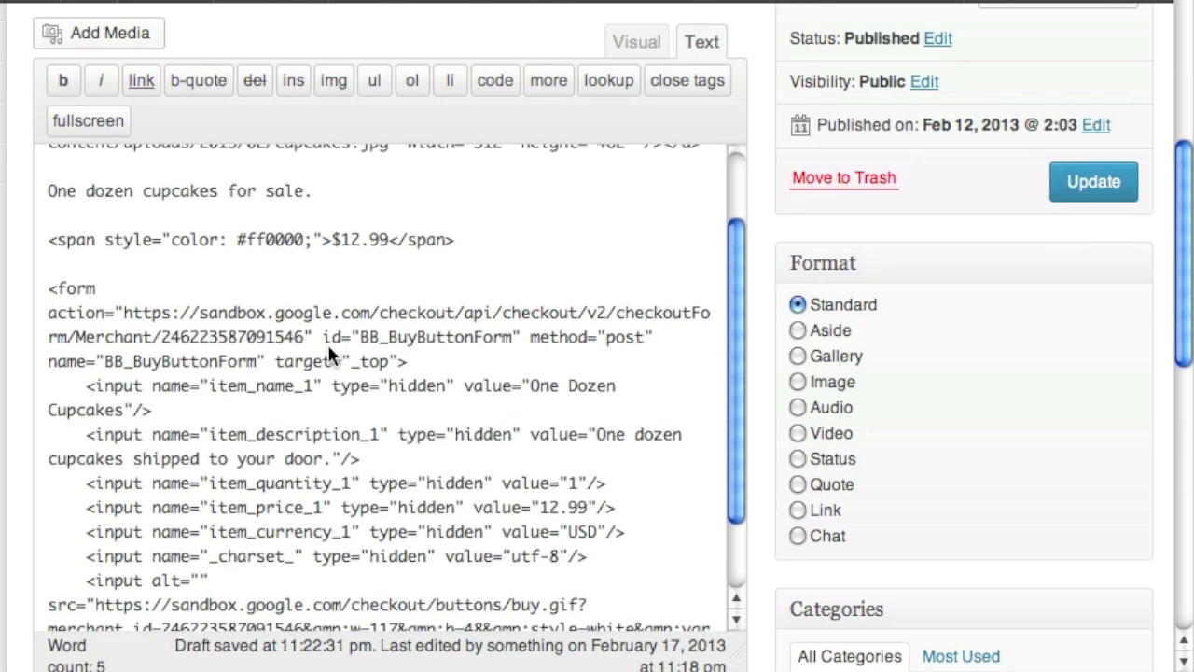
left_click_drag(360, 363, 387, 364)
type("blank")
left_click(1075, 189)
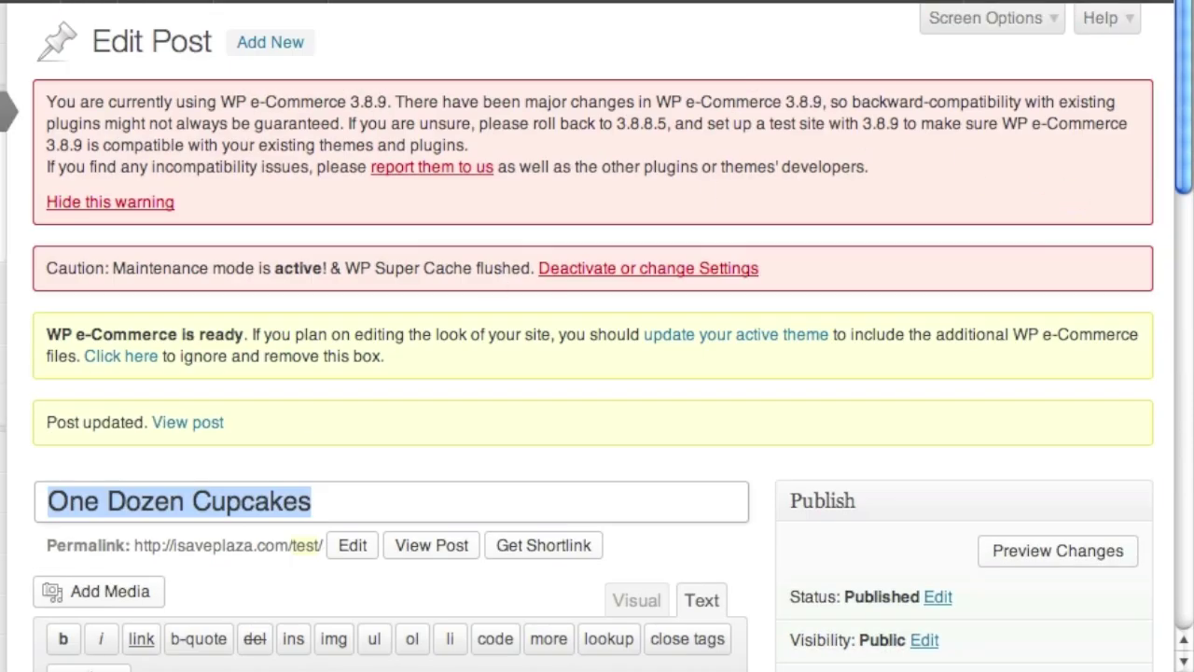
Switch to the My Store on Facebook window, reload it, and examine the space between the cupcake price and the buy button.
right_click(110, 665)
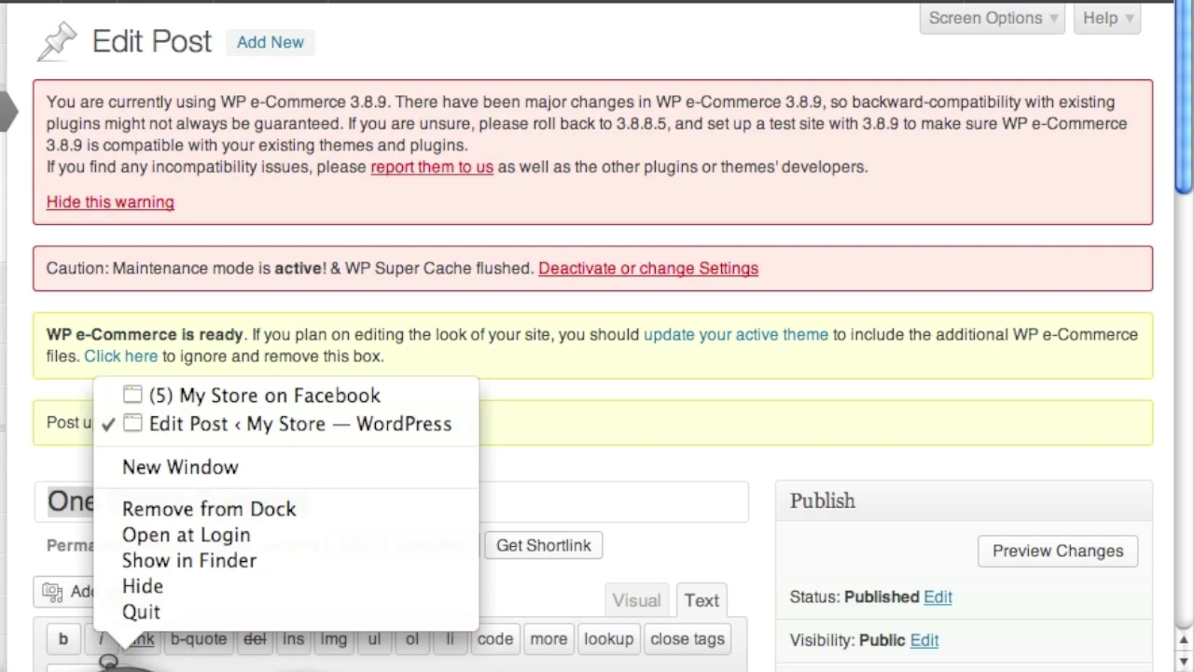
left_click(550, 313)
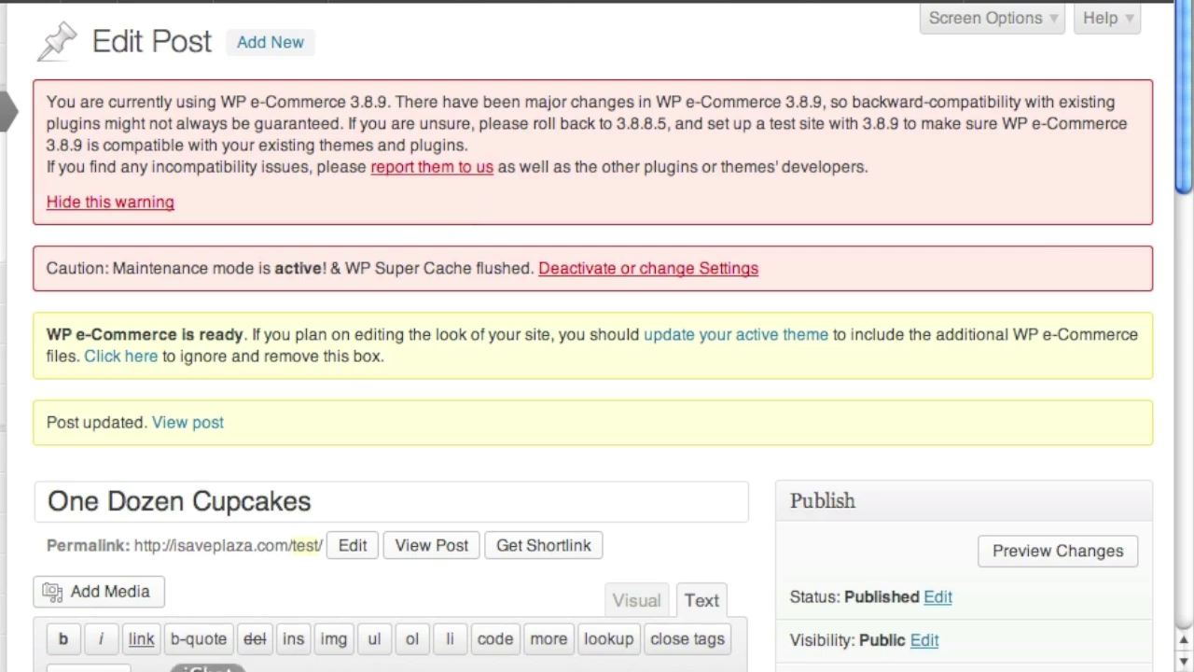
right_click(105, 664)
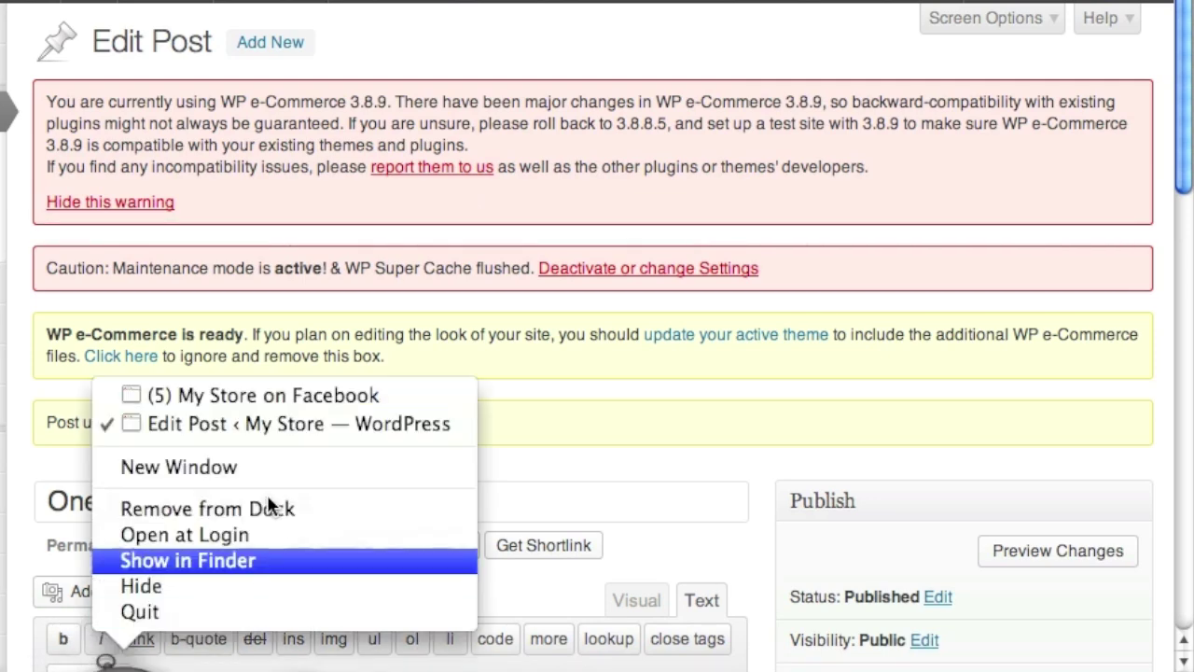
left_click(266, 394)
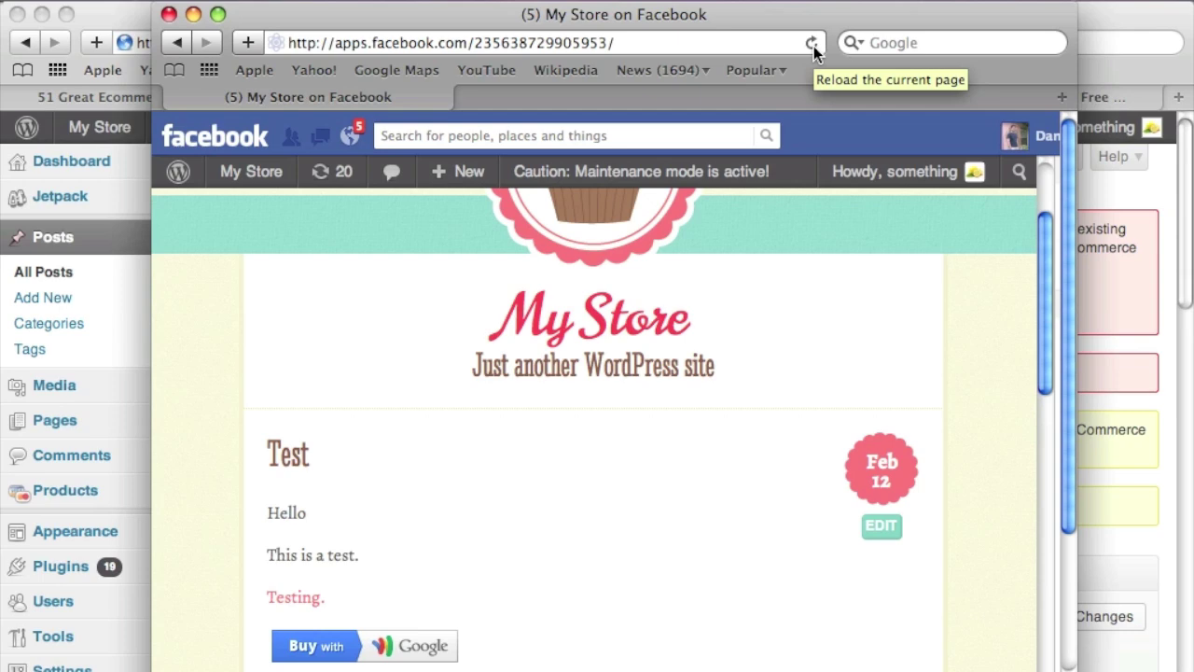
left_click(813, 46)
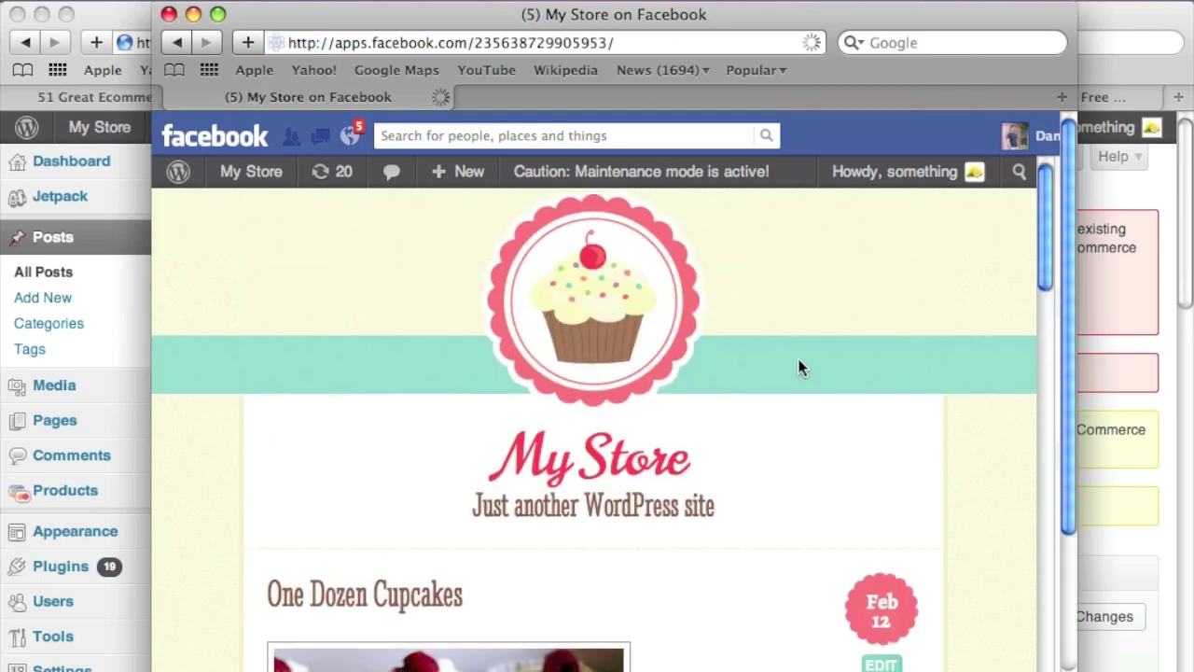
scroll(799, 367, "down", 8)
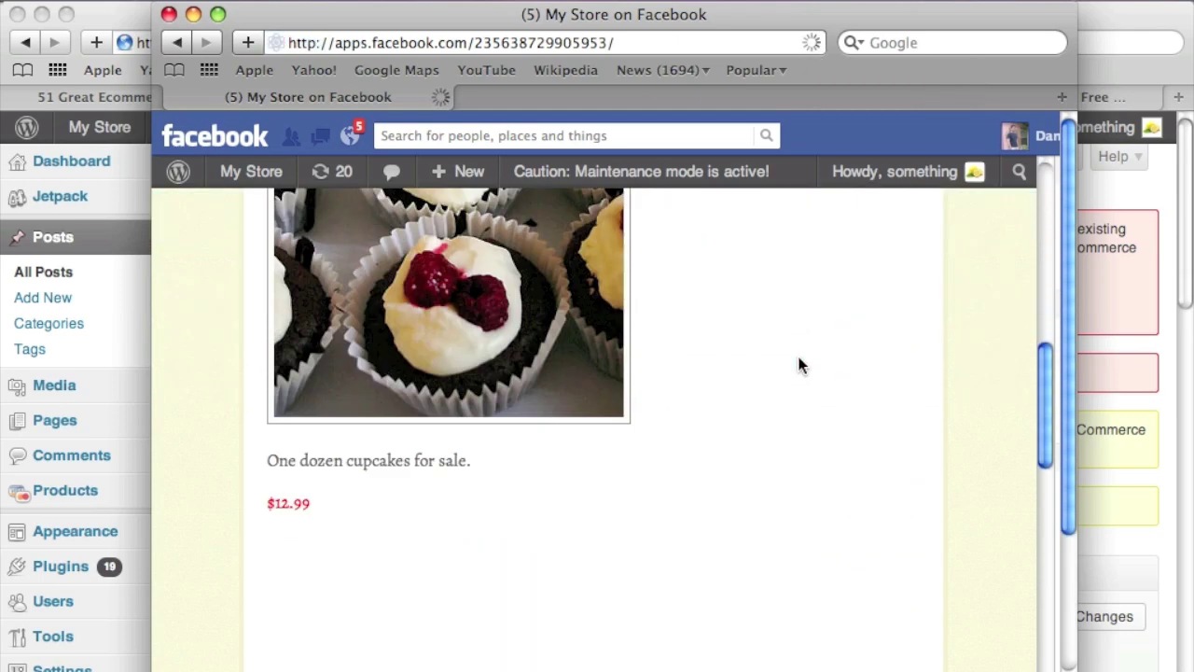
scroll(798, 366, "down", 2)
left_click_drag(349, 483, 359, 605)
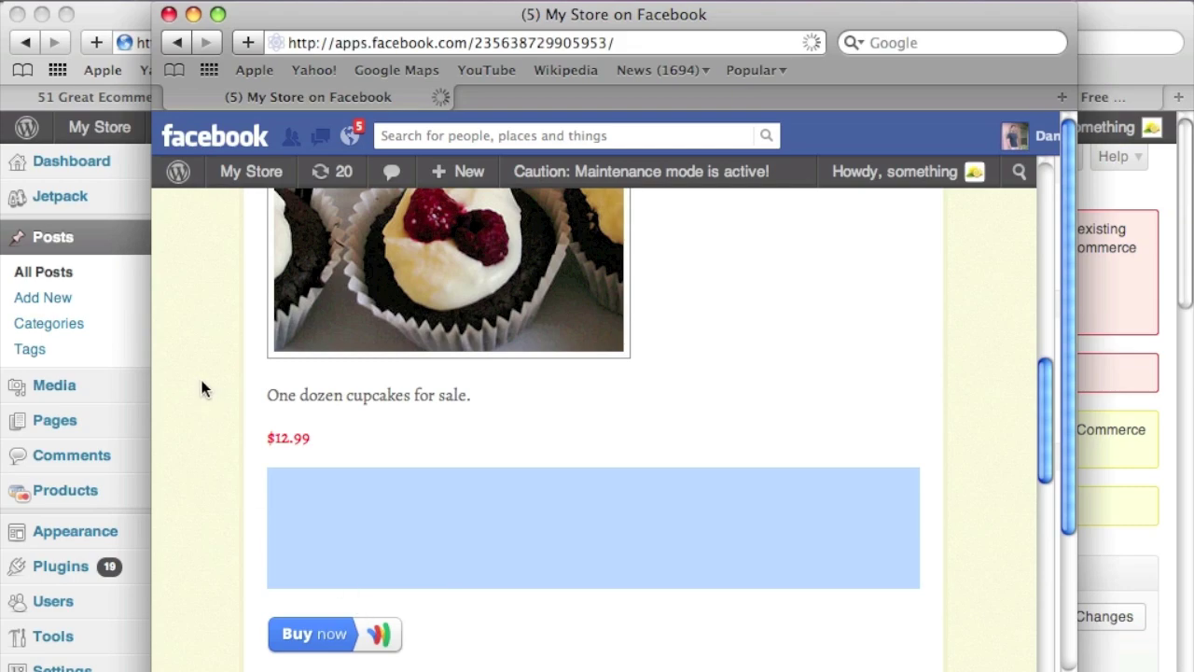
Back in the WordPress post editor, remove the line breaks and indentation before each input tag in the Google form, and update the post.
left_click(124, 252)
scroll(466, 467, "down", 10)
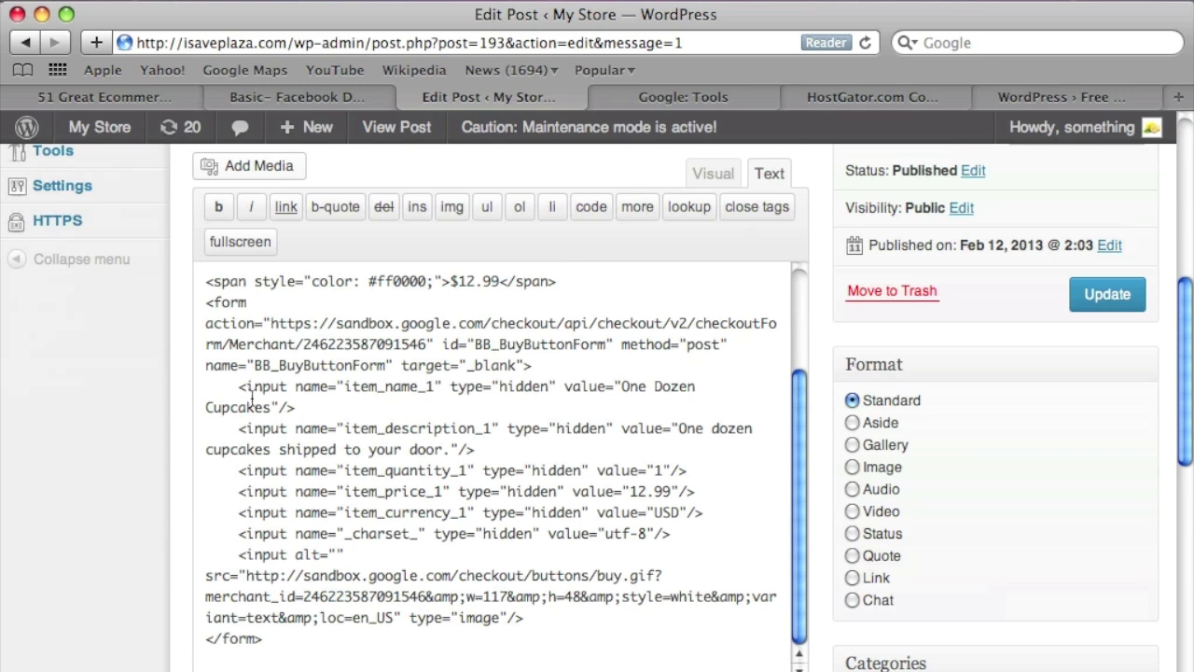
left_click_drag(240, 386, 554, 366)
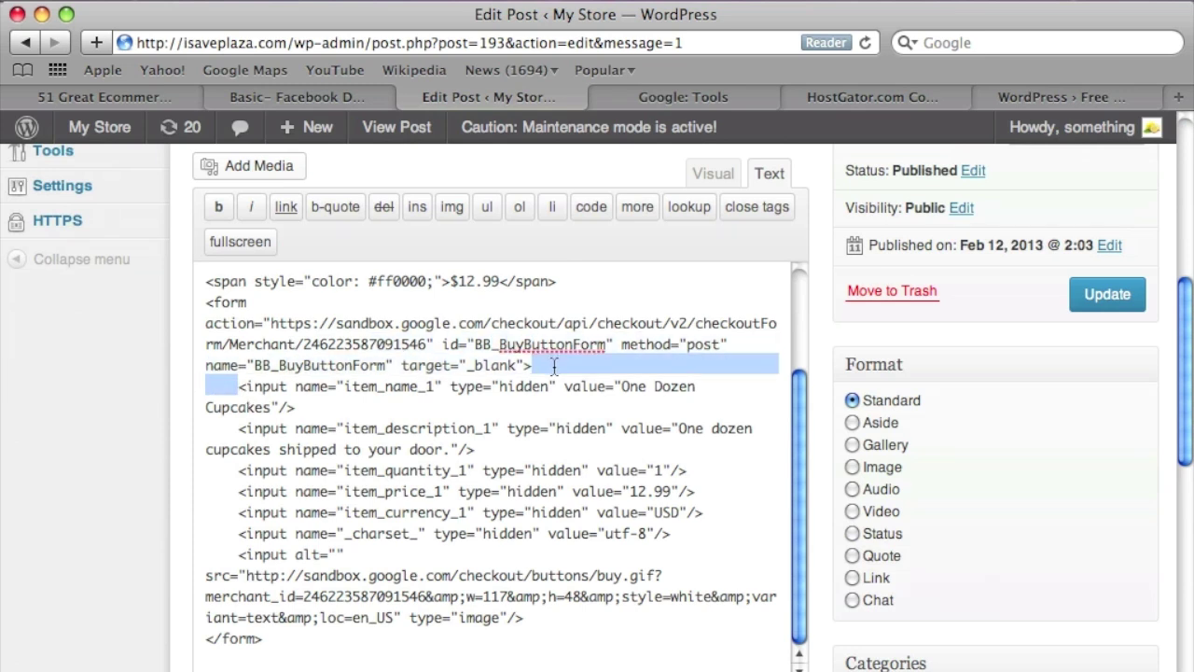
key("BackSpace")
left_click_drag(239, 431, 568, 406)
key("BackSpace")
left_click_drag(240, 471, 439, 450)
key("BackSpace")
left_click_drag(239, 491, 330, 479)
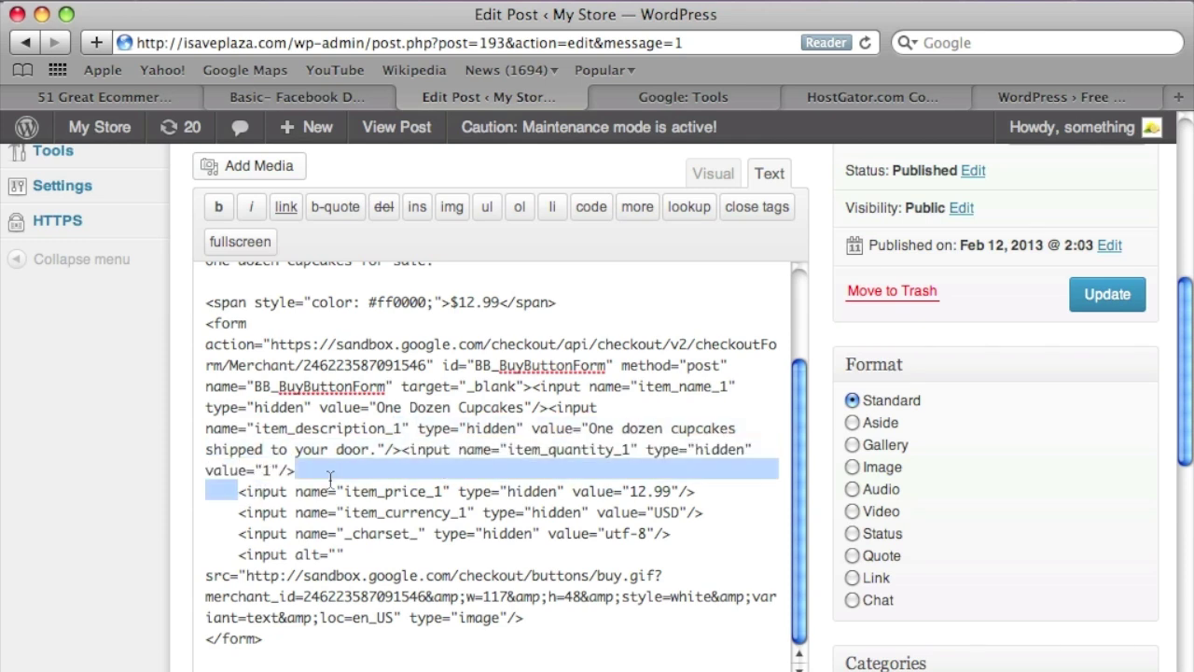
key("BackSpace")
left_click_drag(240, 512, 774, 494)
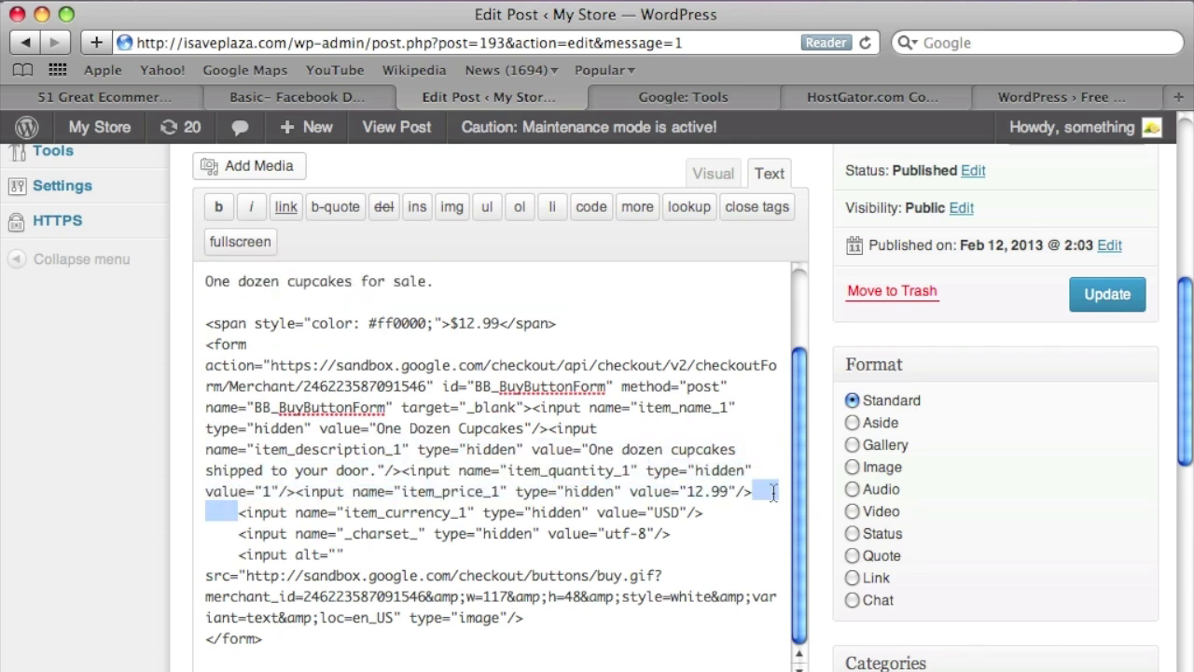
key("BackSpace")
left_click_drag(240, 534, 680, 512)
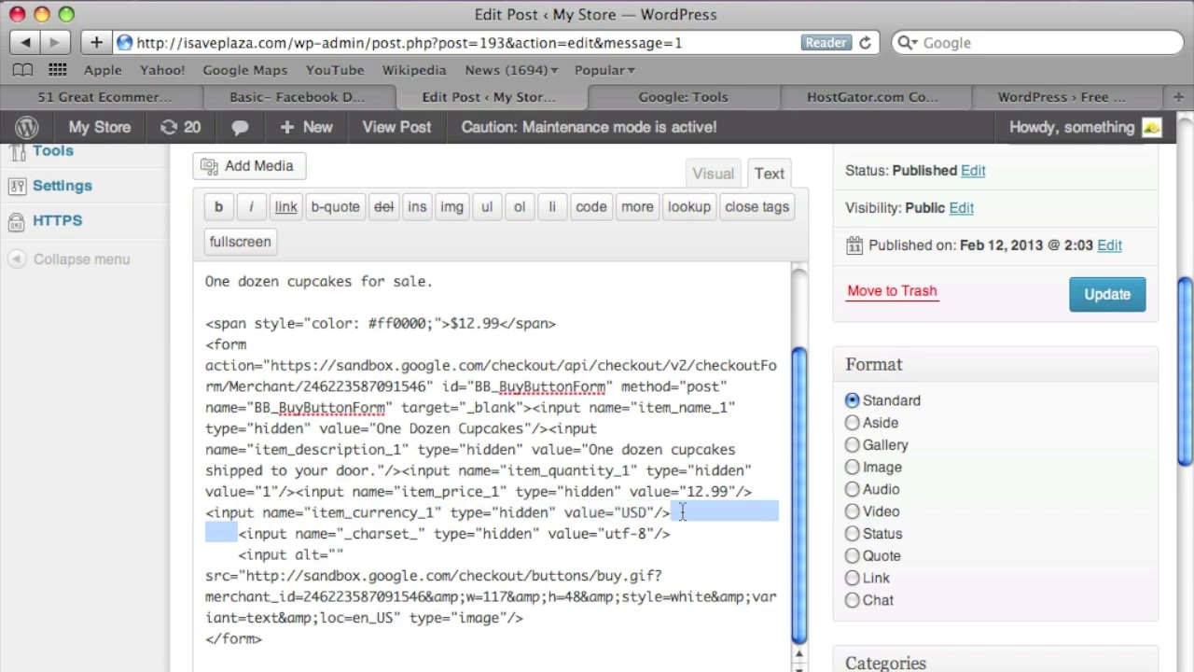
key("BackSpace")
left_click_drag(240, 556, 655, 530)
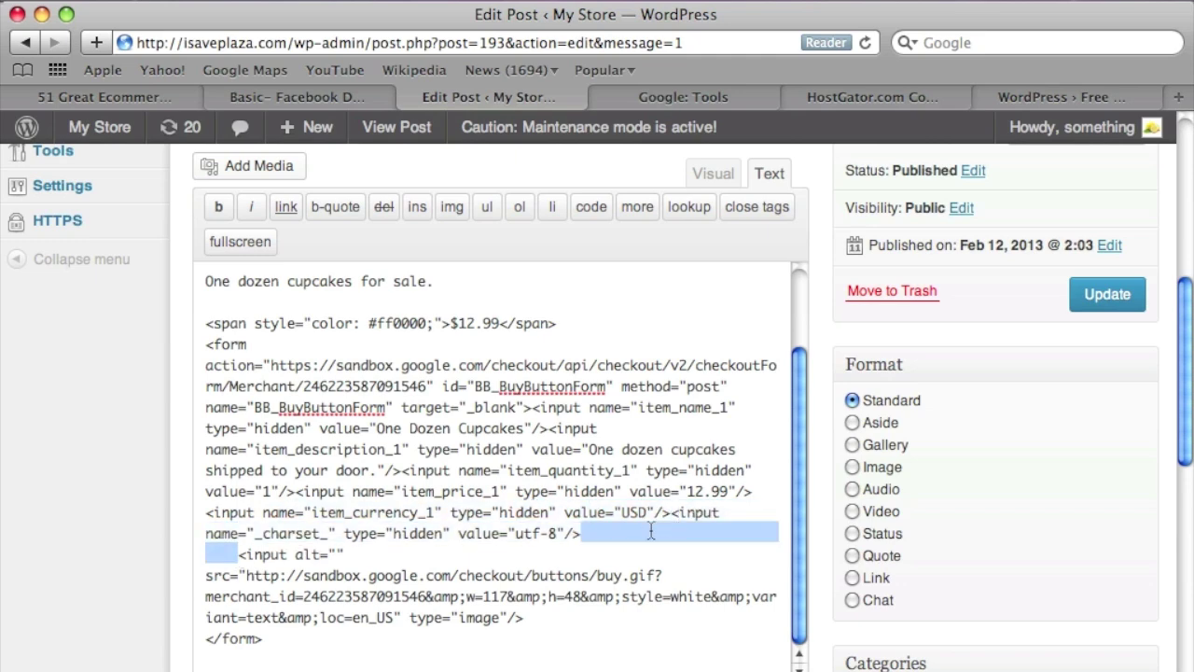
key("BackSpace")
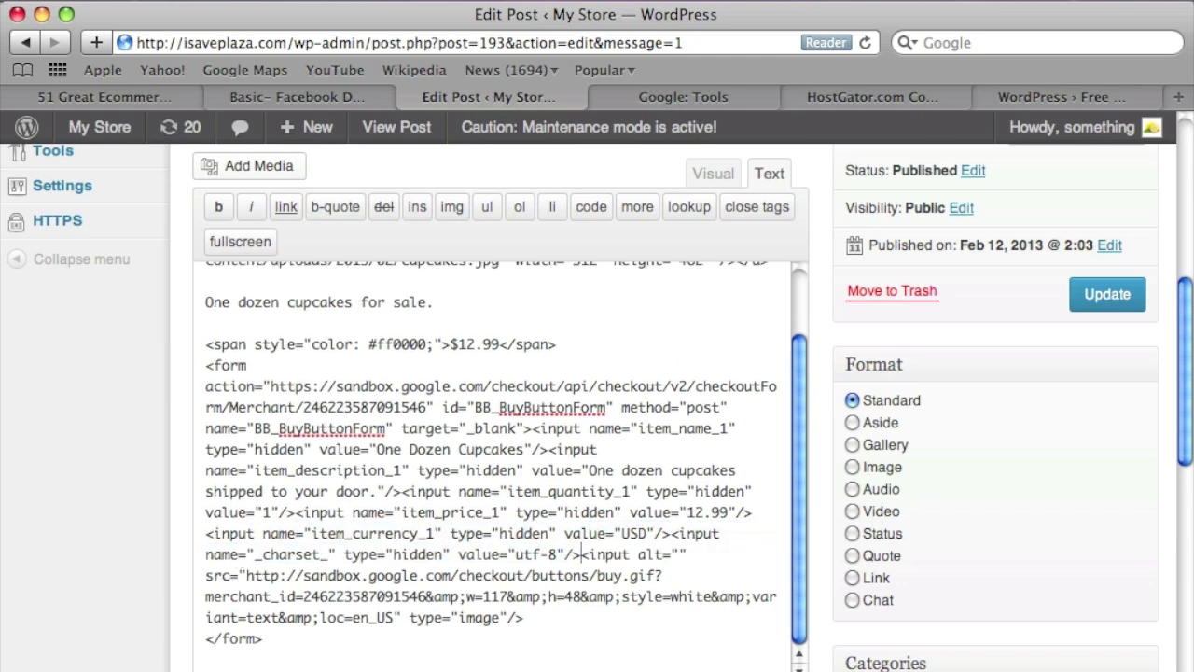
left_click(1108, 295)
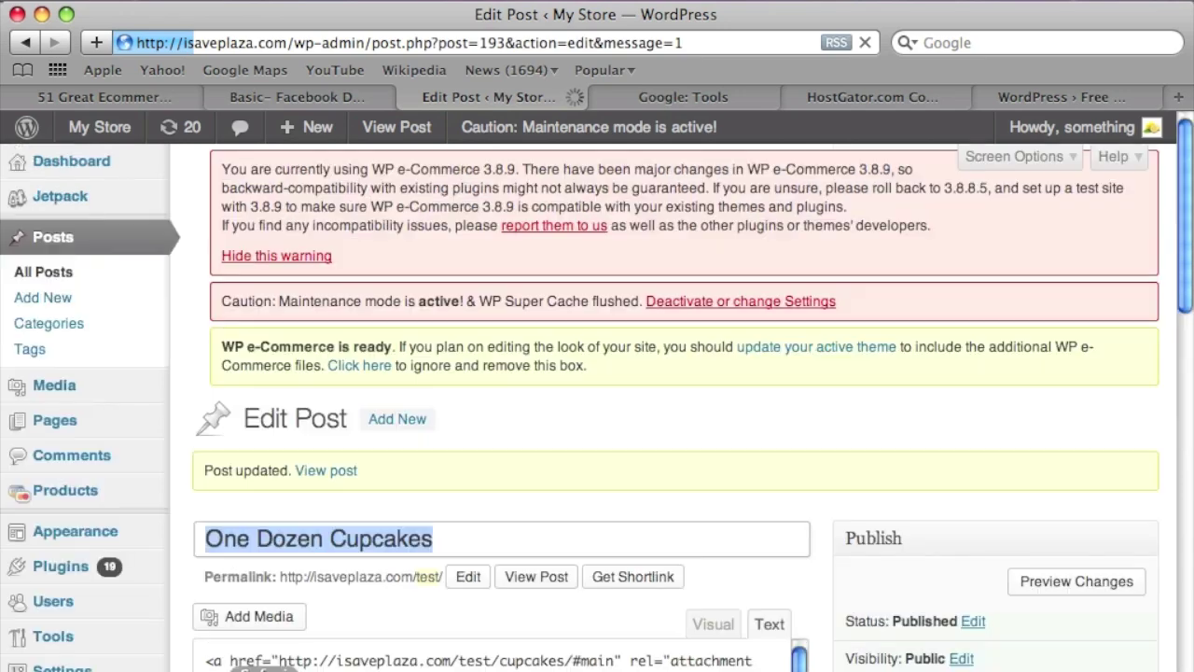
Switch to the My Store on Facebook window, reload it, and check the cupcake post and its Buy Now button.
right_click(403, 669)
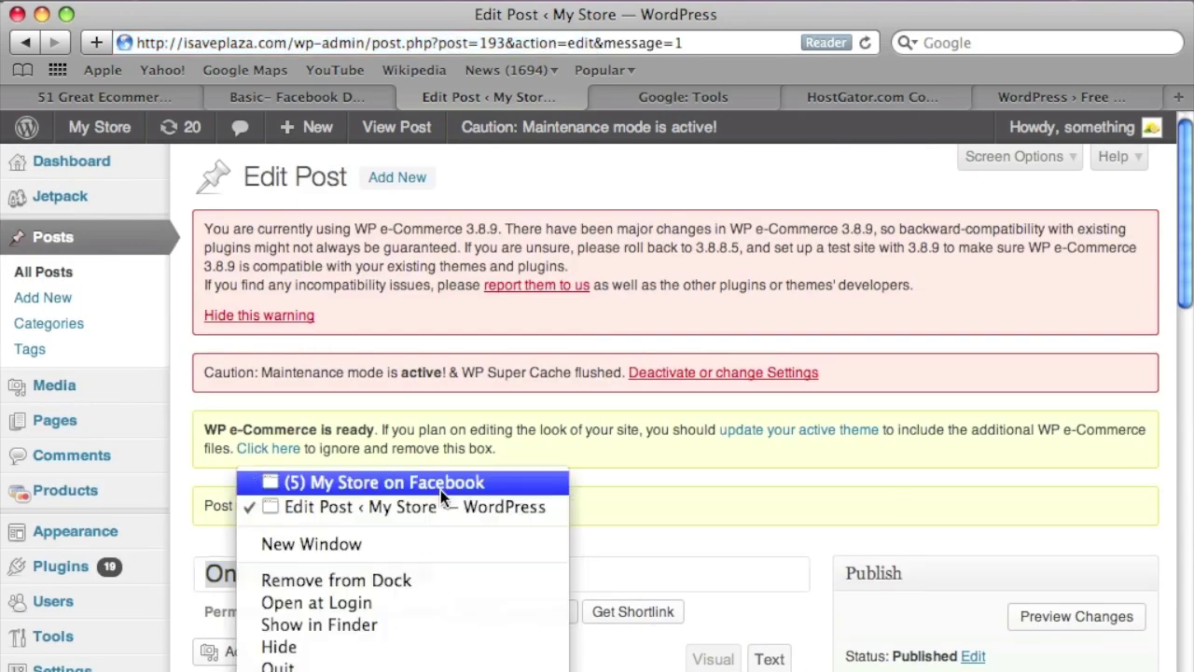
left_click(440, 489)
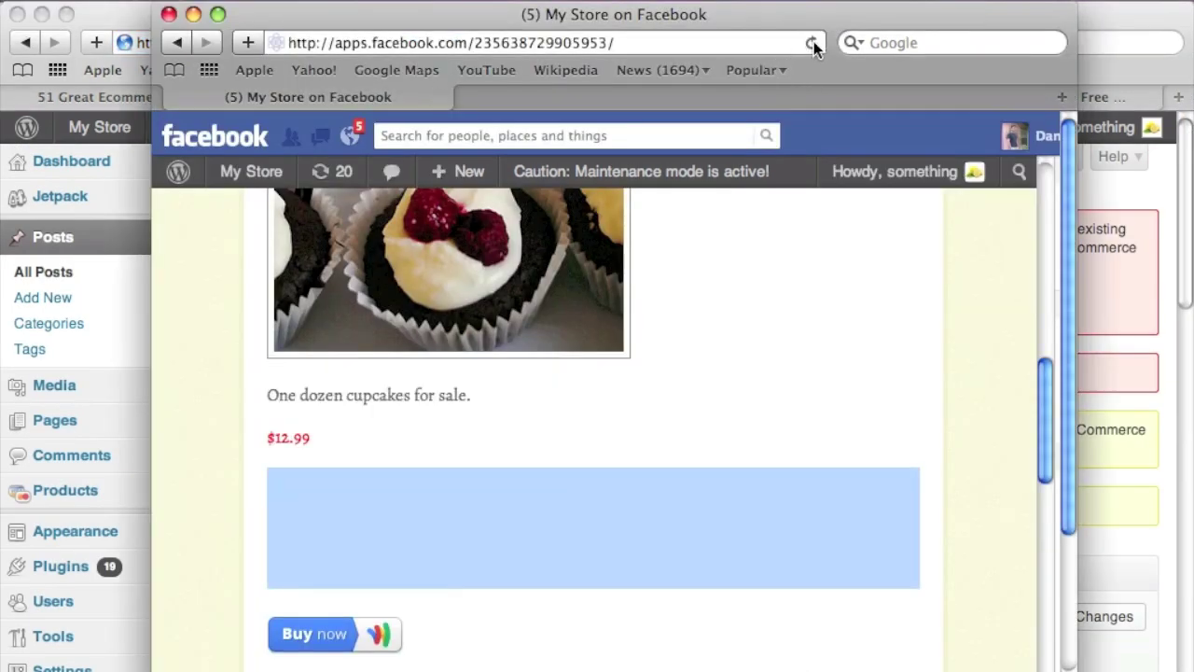
left_click(812, 44)
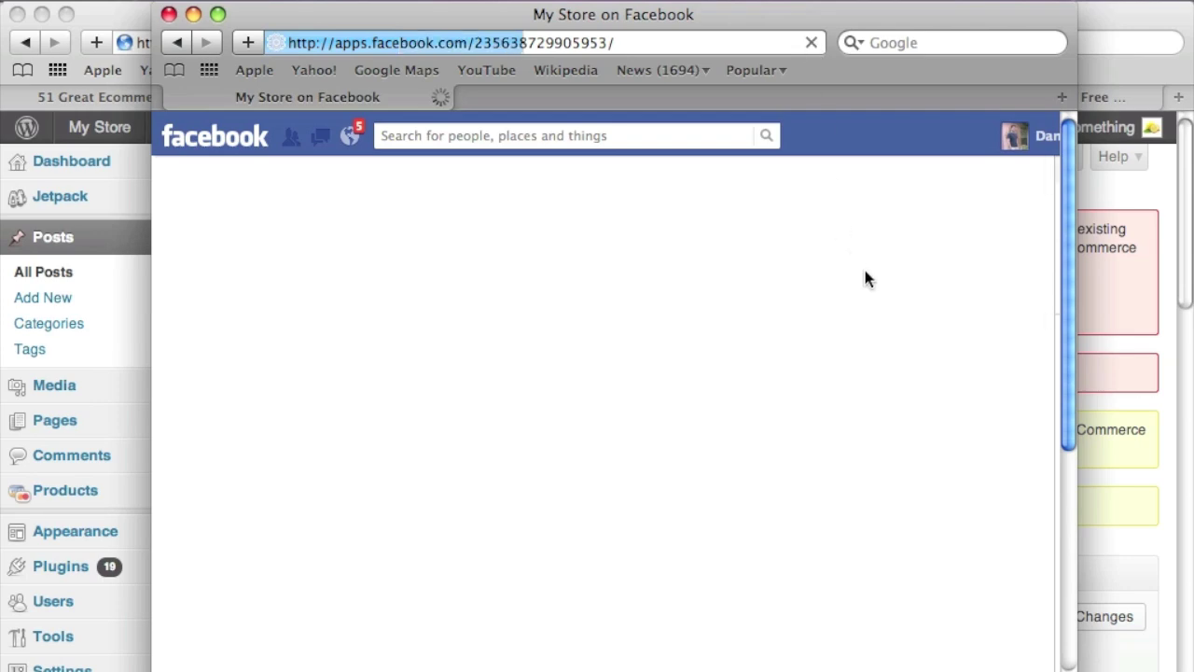
scroll(866, 274, "down", 10)
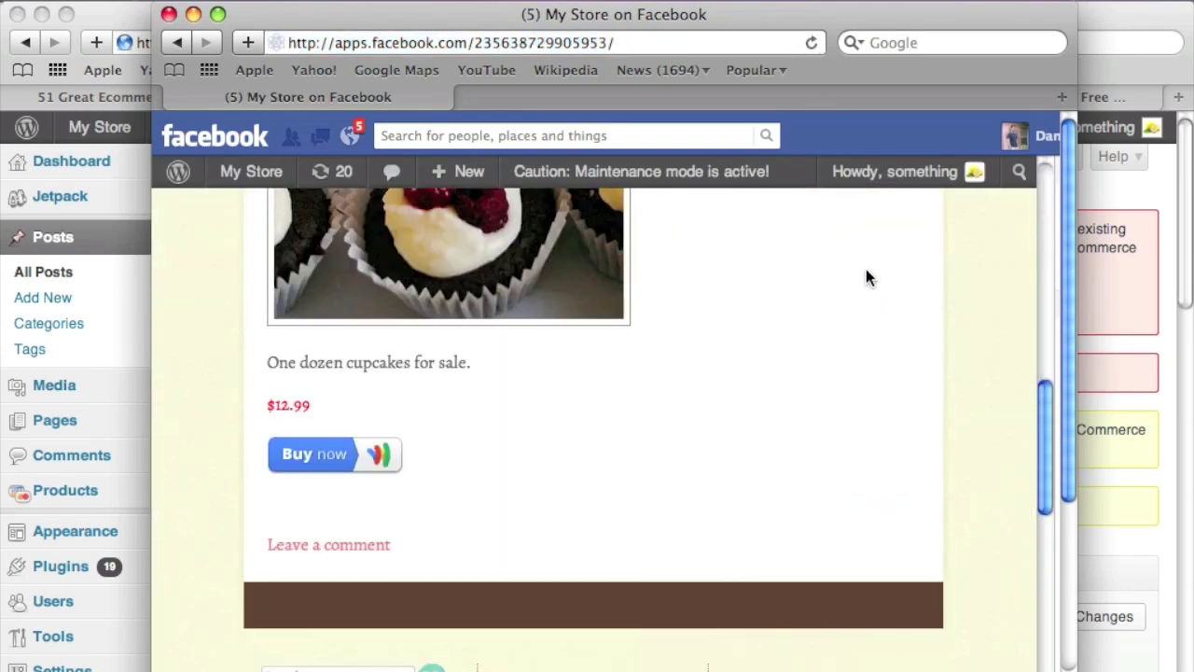
left_click(336, 456)
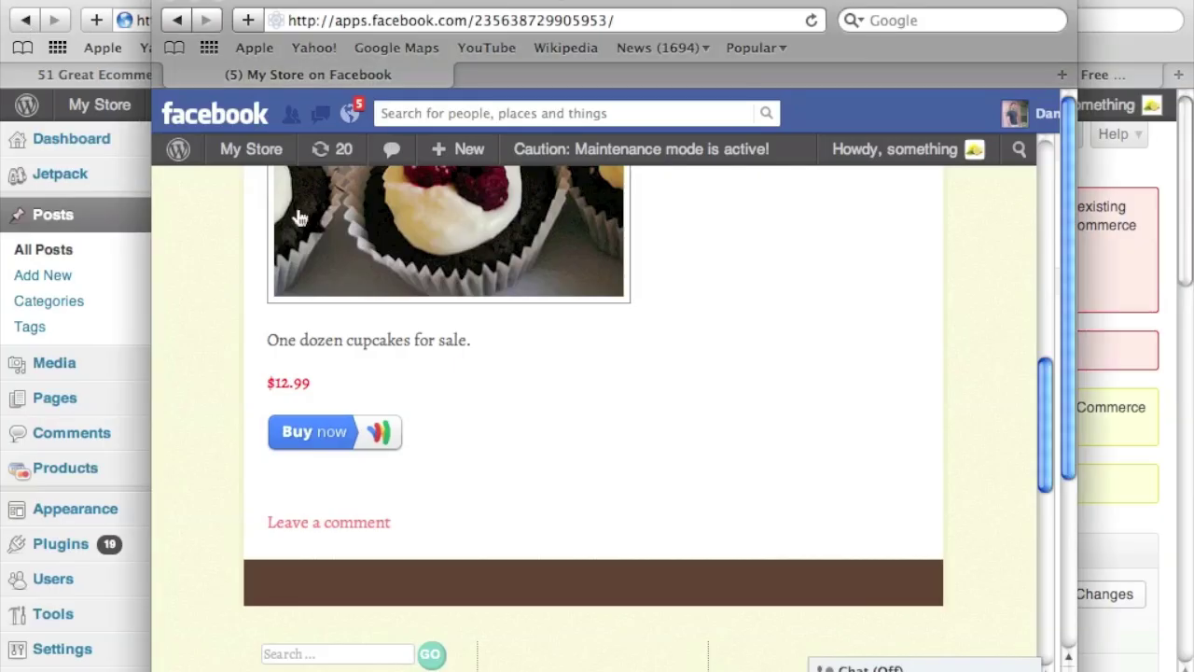
scroll(476, 300, "up", 5)
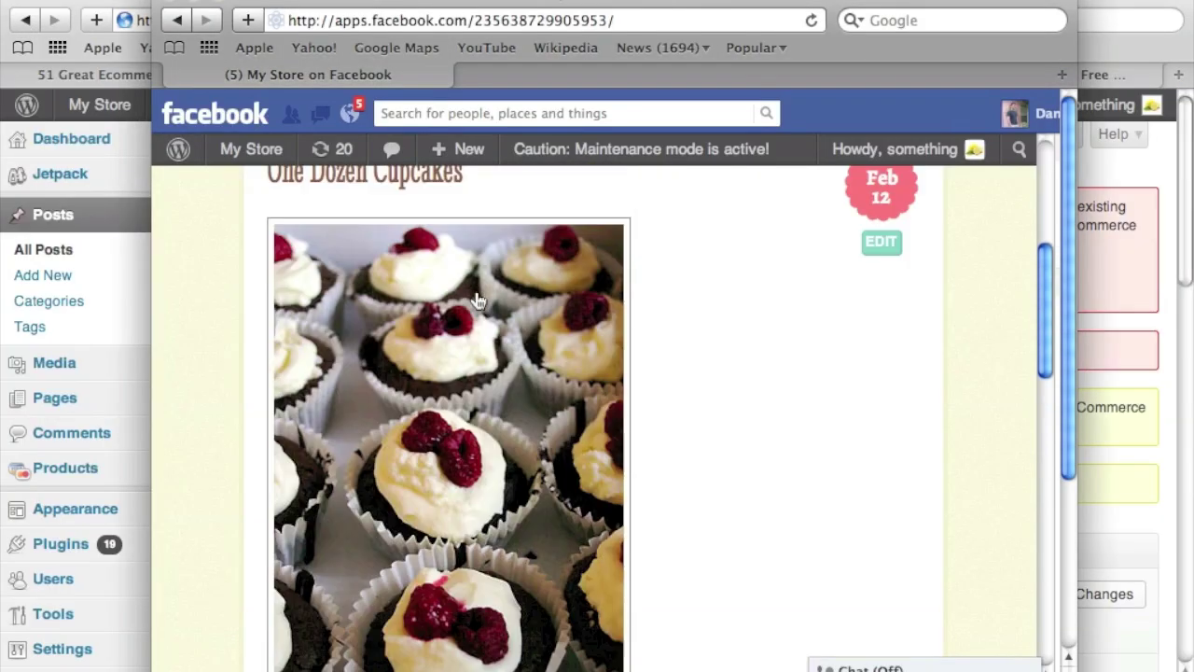
scroll(476, 301, "up", 5)
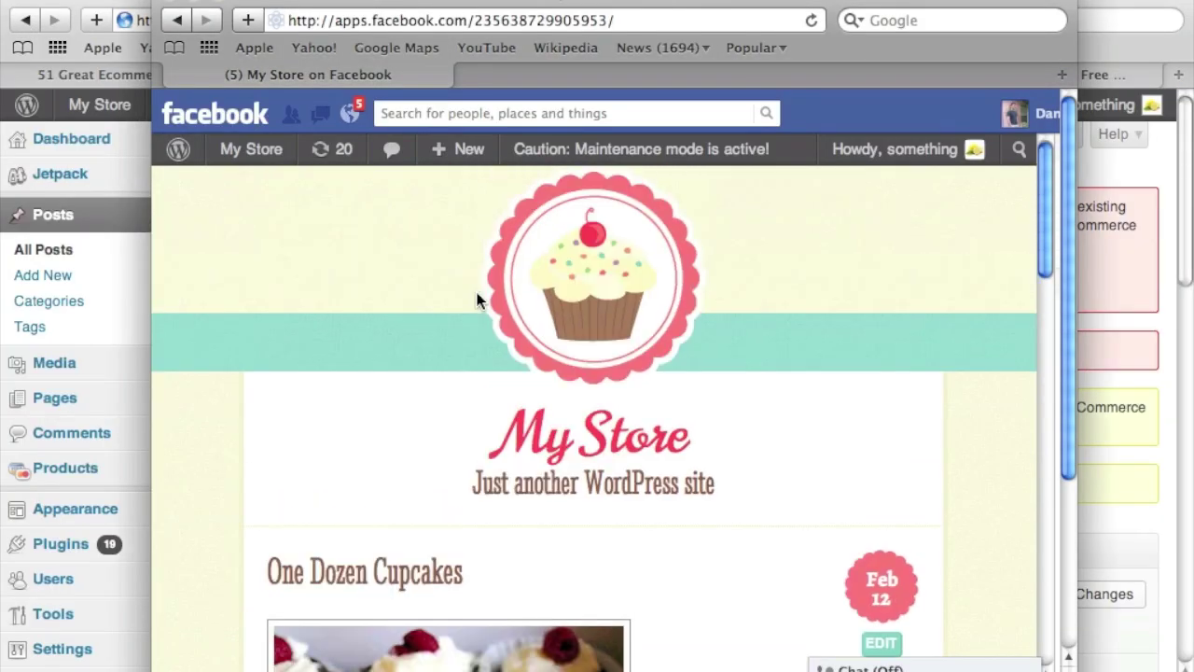
scroll(477, 301, "down", 3)
scroll(477, 301, "down", 3)
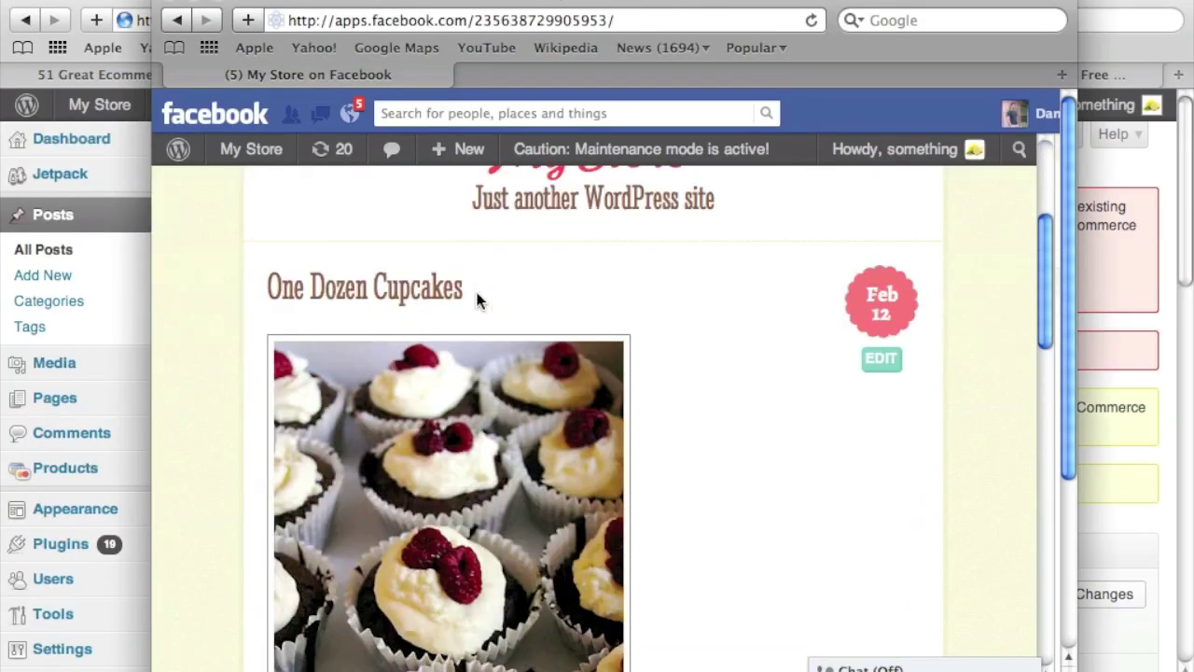
Back in the One Dozen Cupcakes post editor, delete the Google Buy Now button below the price.
mouse_move(259, 152)
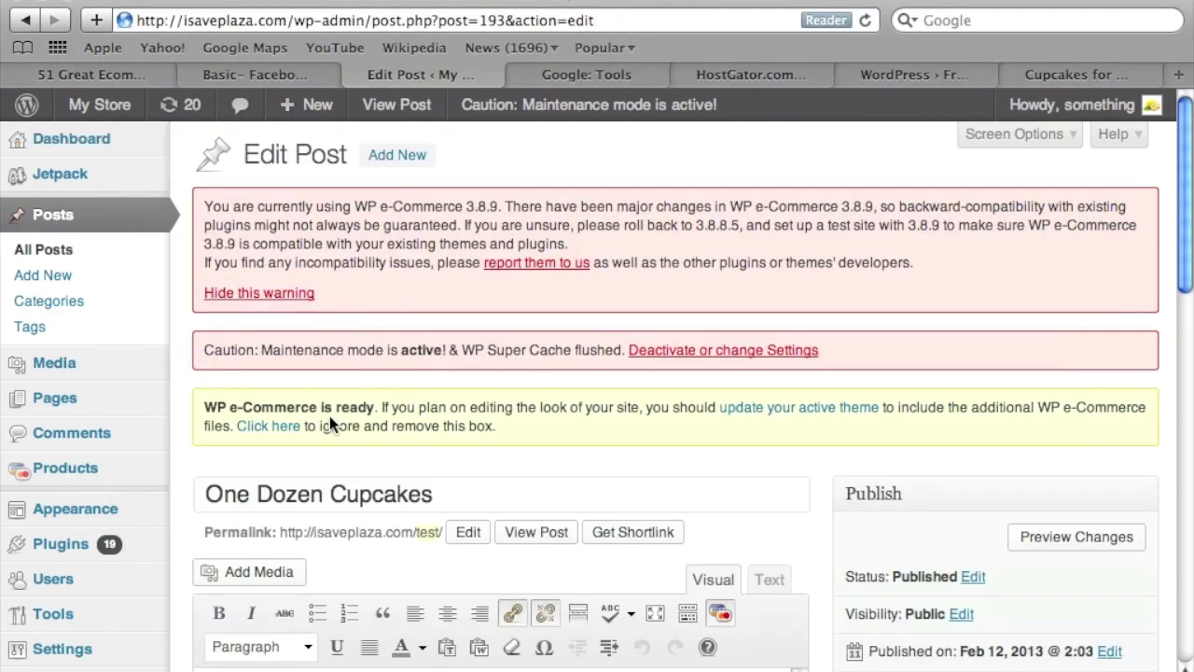
scroll(335, 409, "down", 5)
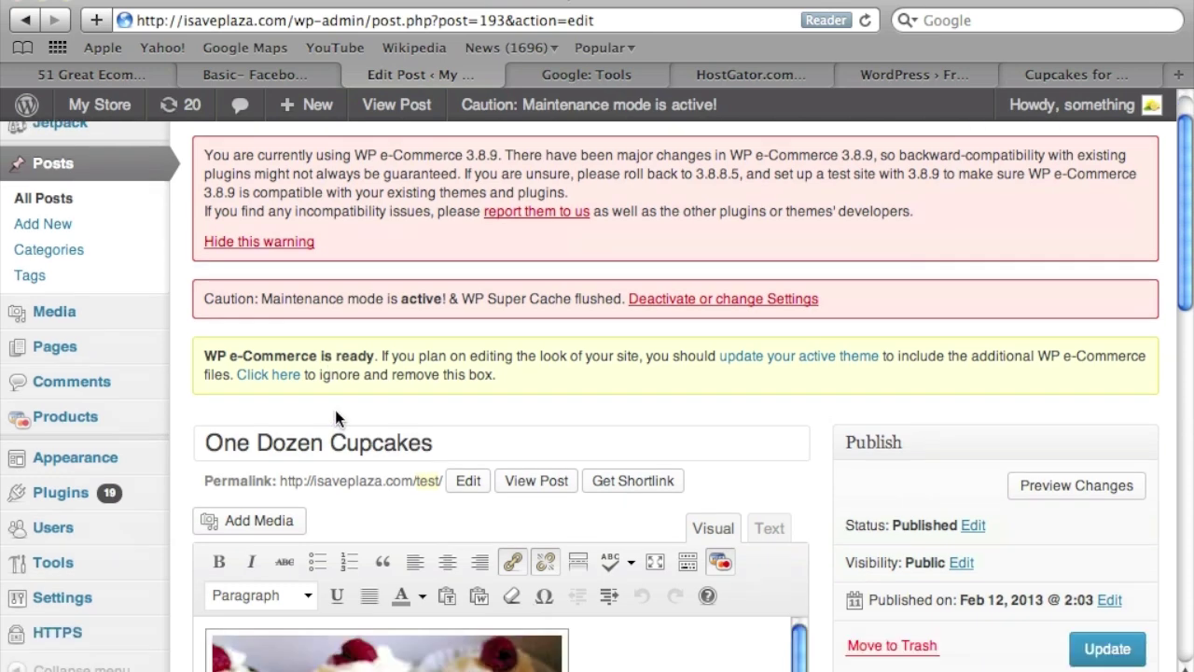
scroll(340, 410, "down", 5)
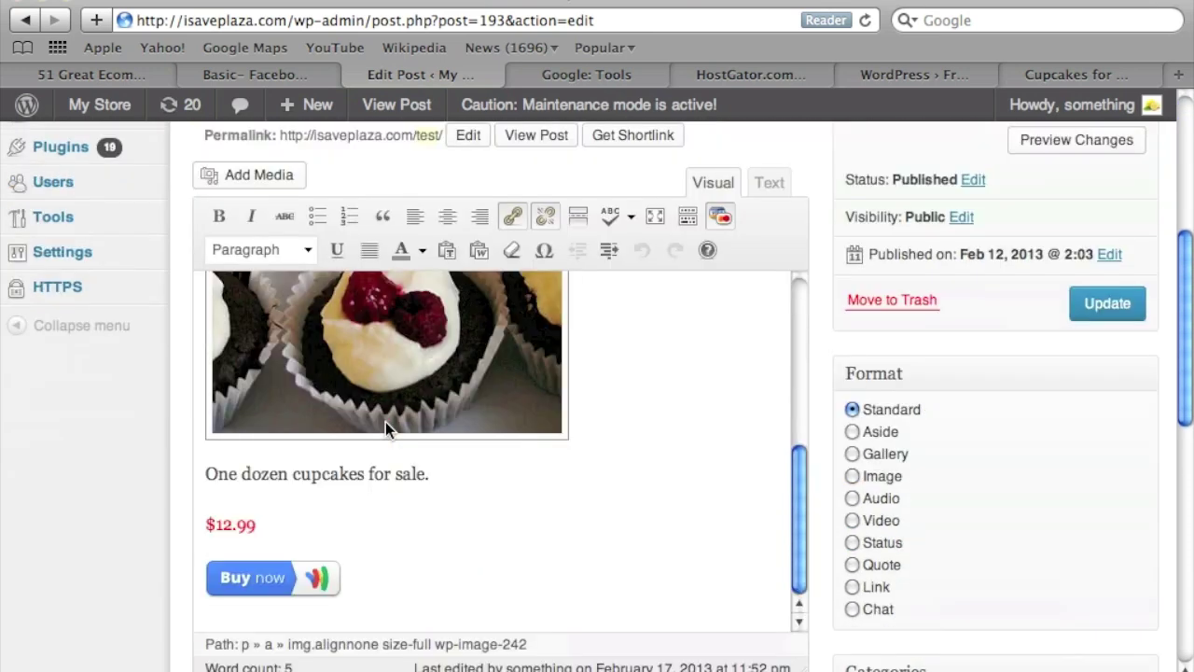
left_click(386, 576)
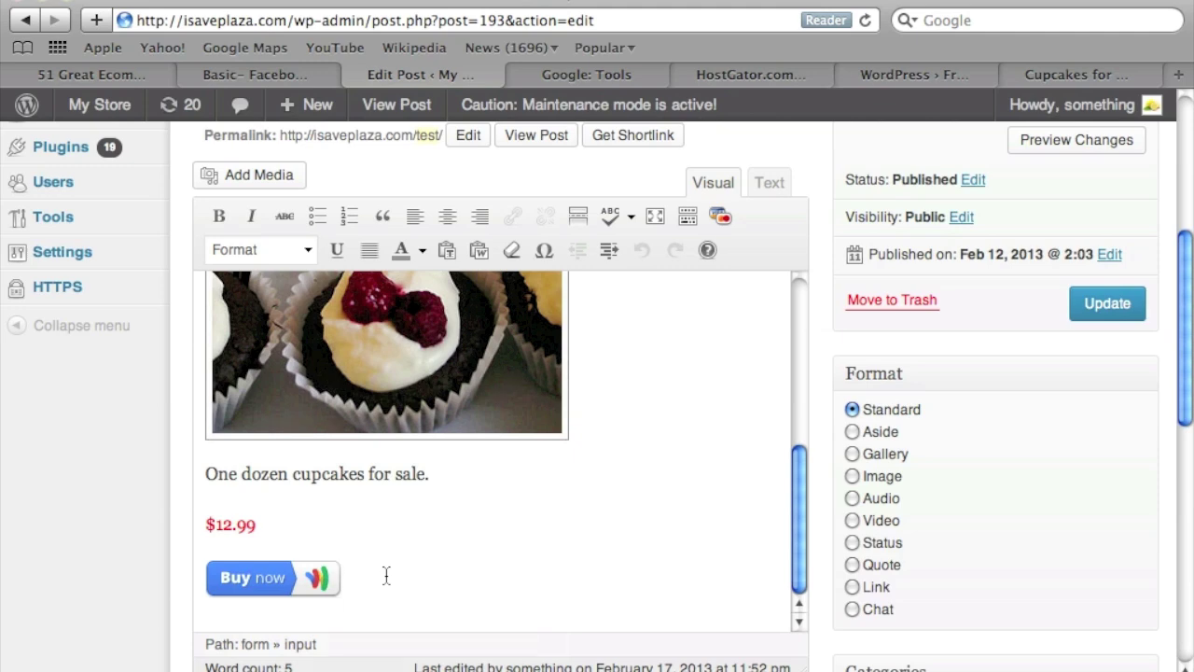
key("BackSpace")
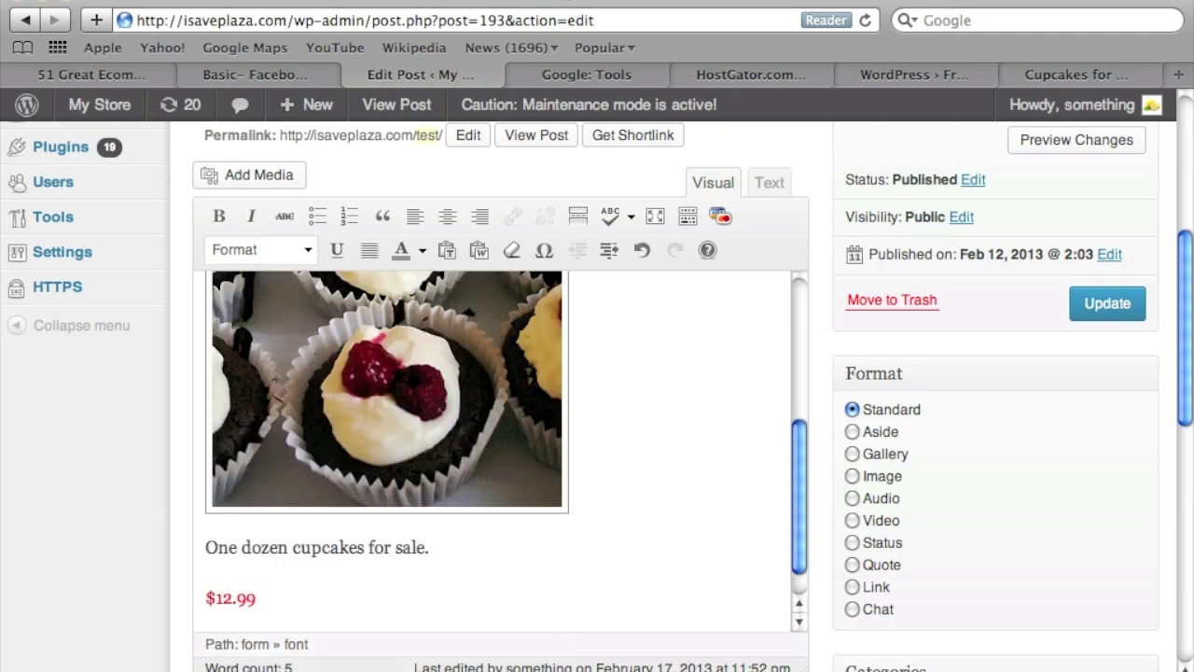
Insert the orange Buy Now image from the media library into the post below the $12.99 price.
scroll(333, 550, "down", 5)
scroll(405, 331, "up", 10)
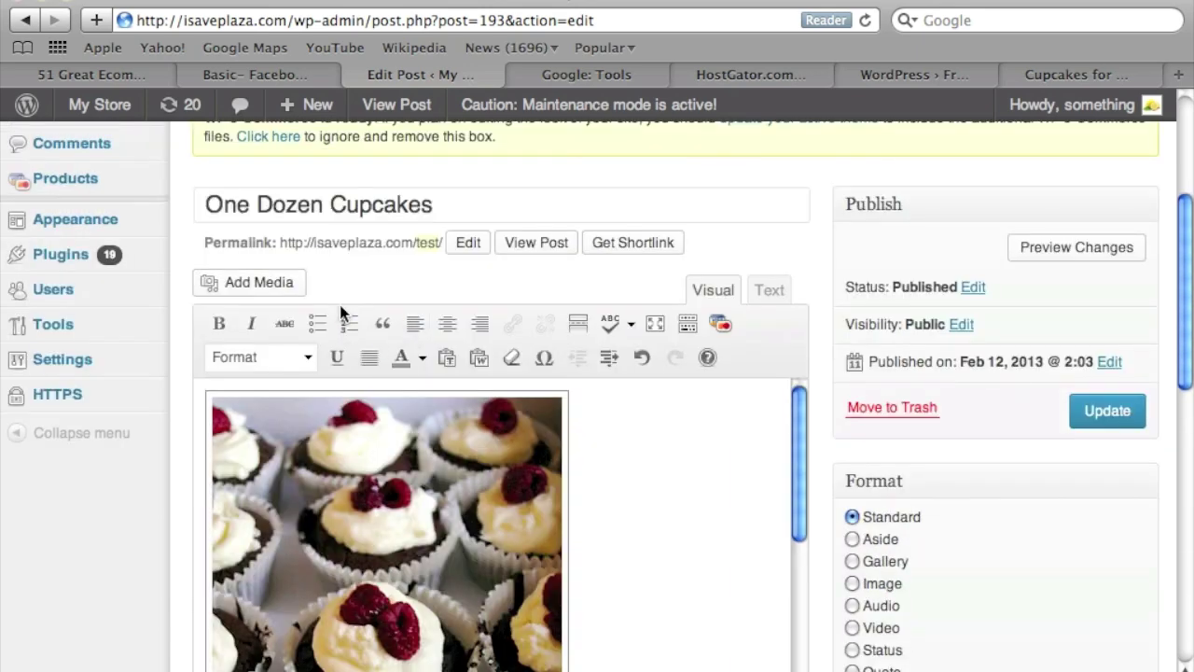
left_click(275, 287)
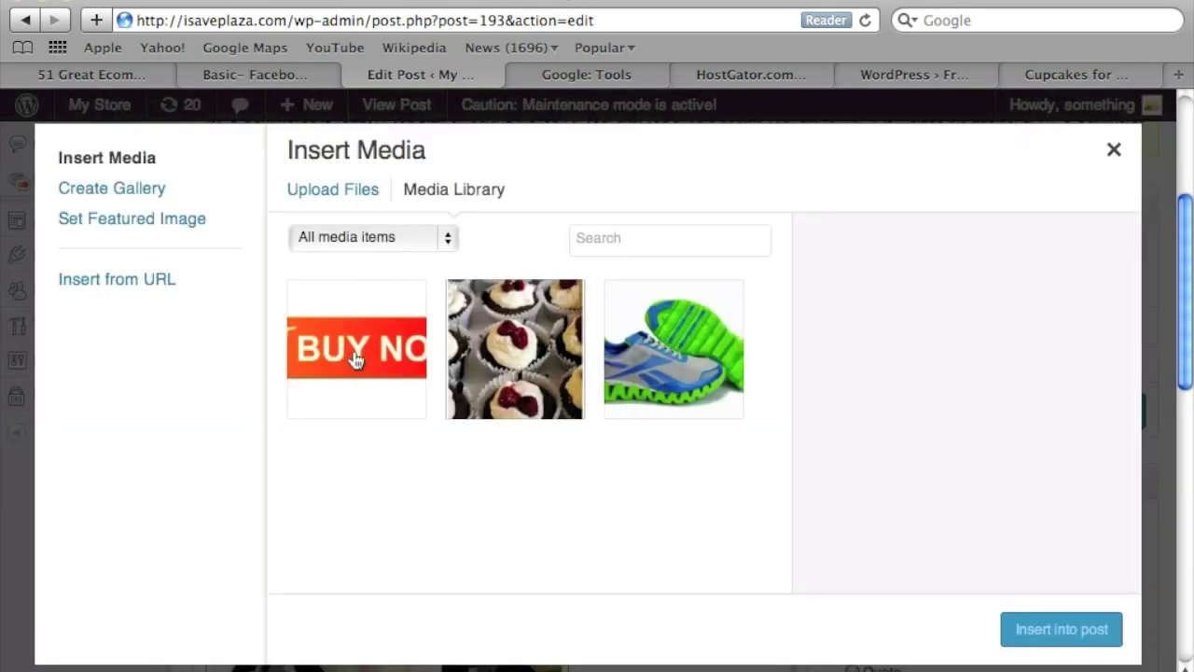
left_click(353, 360)
left_click(1050, 630)
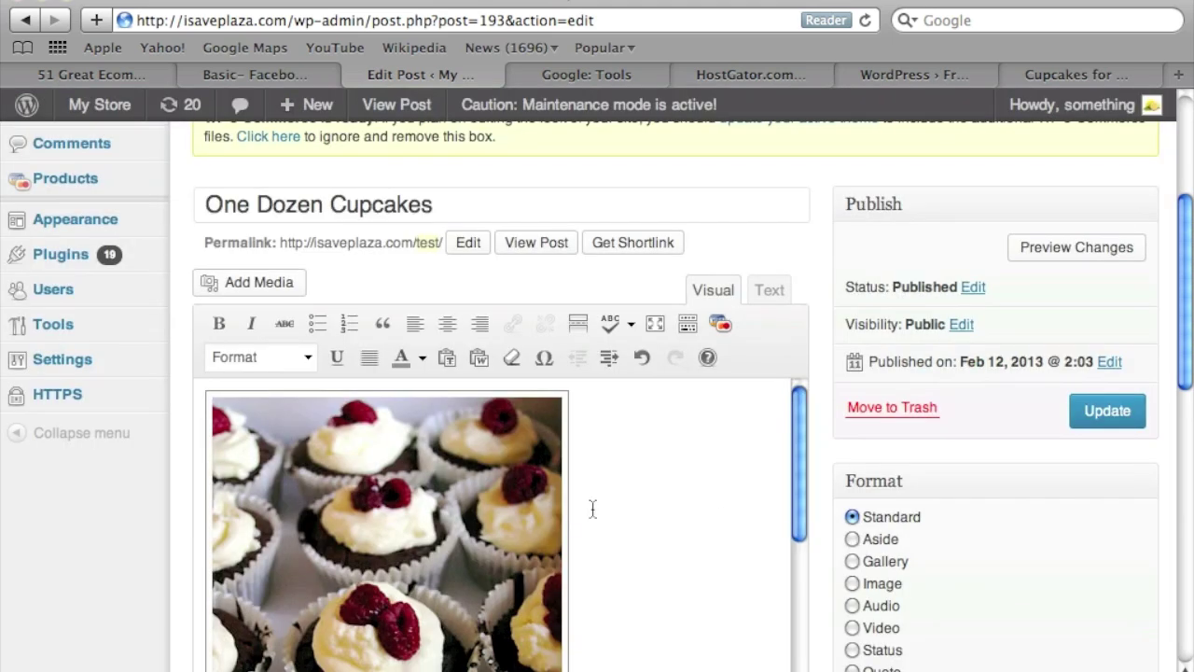
Scale the inserted orange Buy Now image to 60%.
left_click(585, 537)
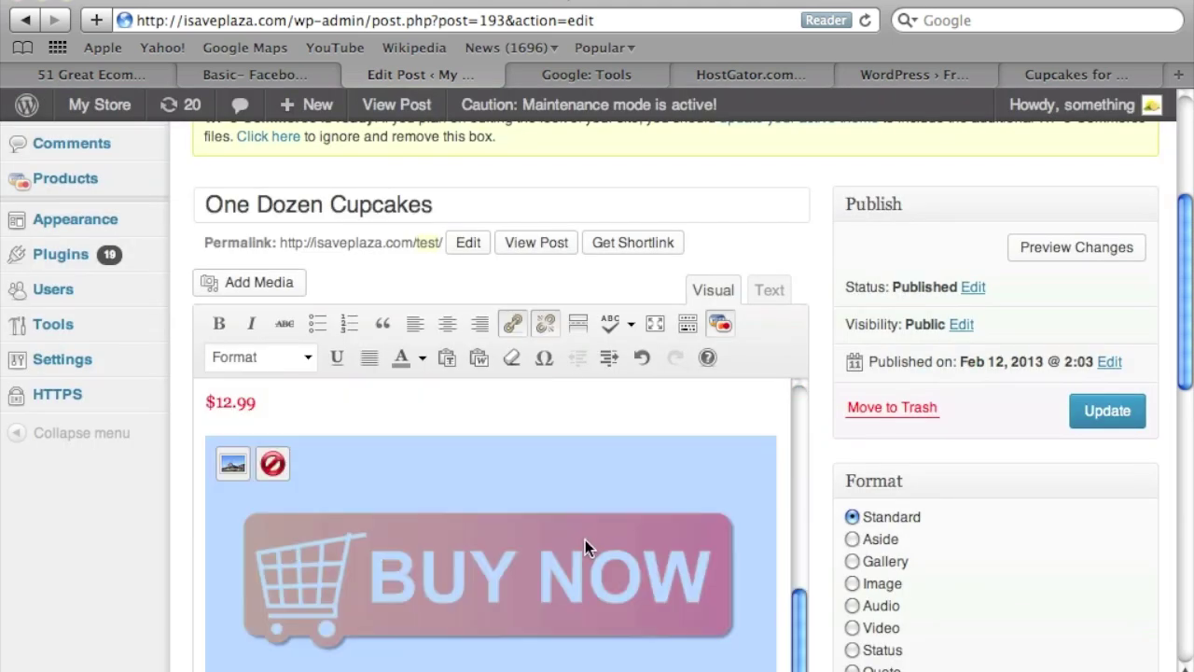
left_click(232, 463)
left_click(337, 442)
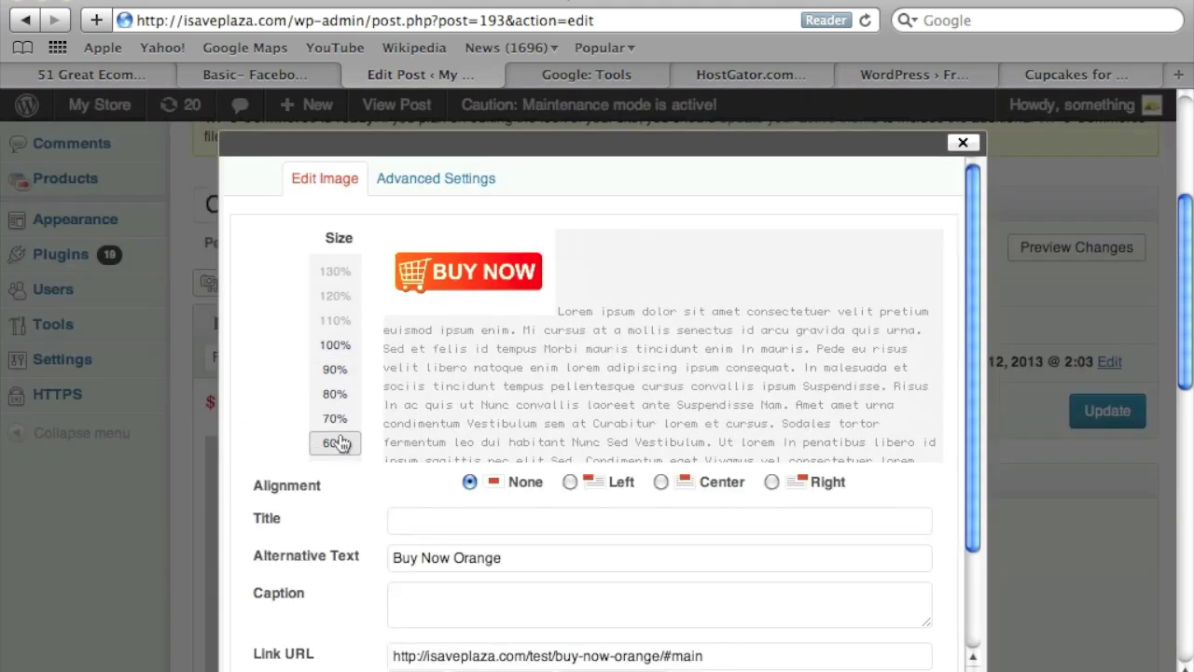
scroll(569, 480, "down", 3)
left_click(283, 641)
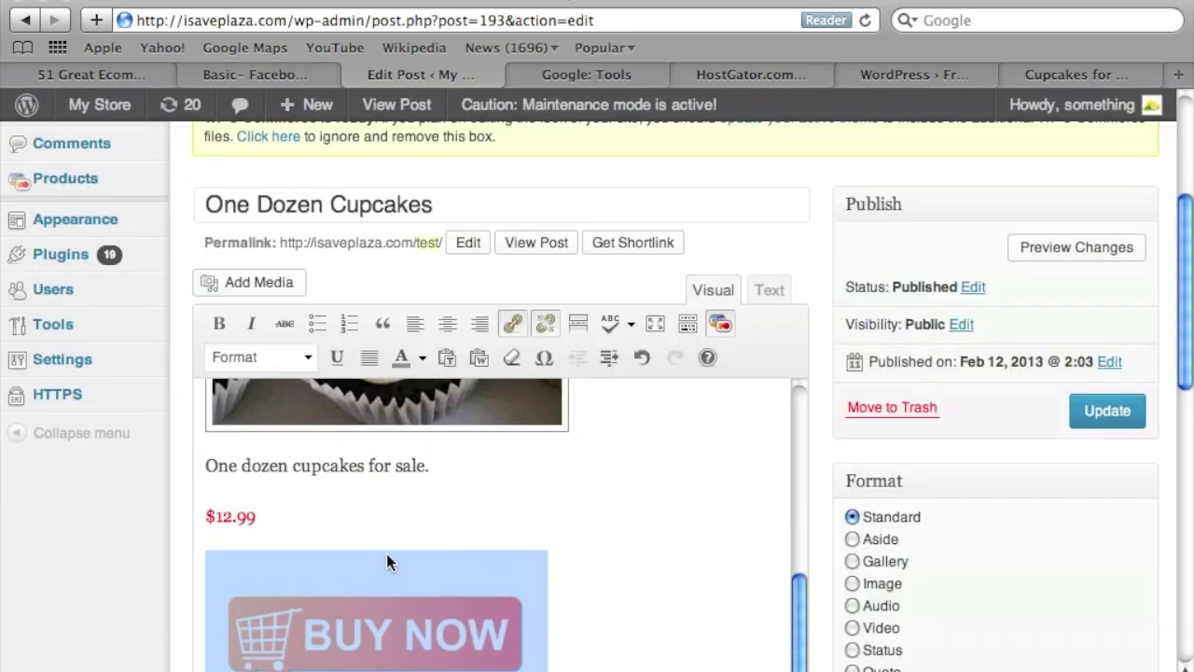
scroll(461, 548, "down", 5)
left_click(620, 499)
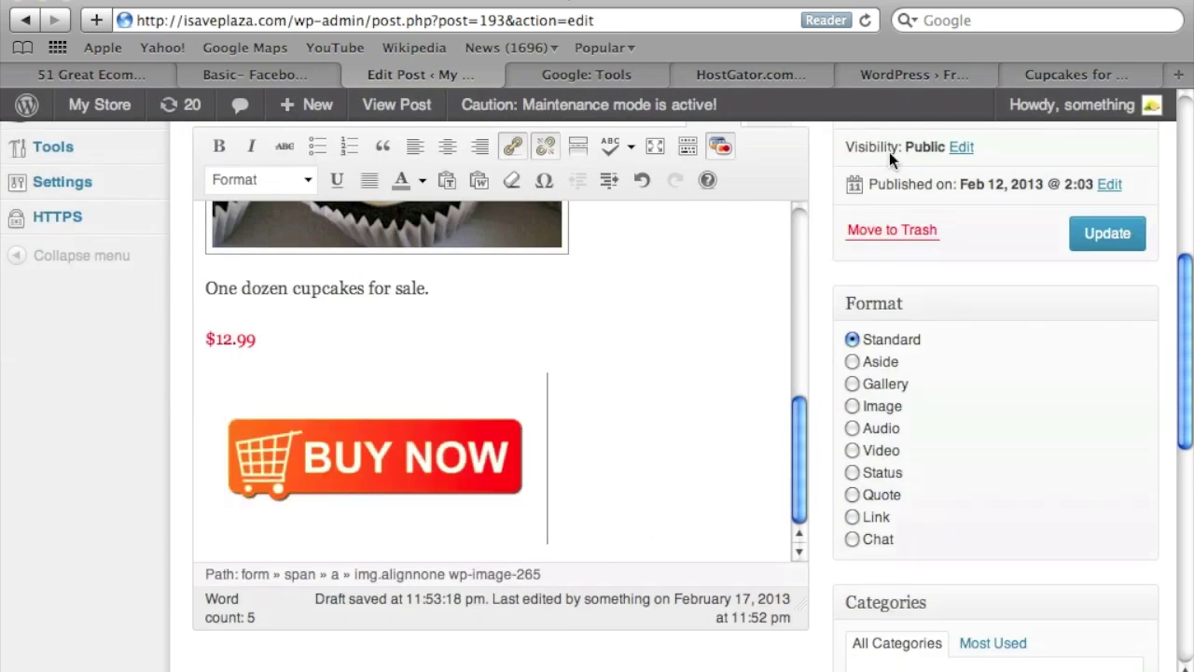
left_click(1071, 74)
left_click(485, 16)
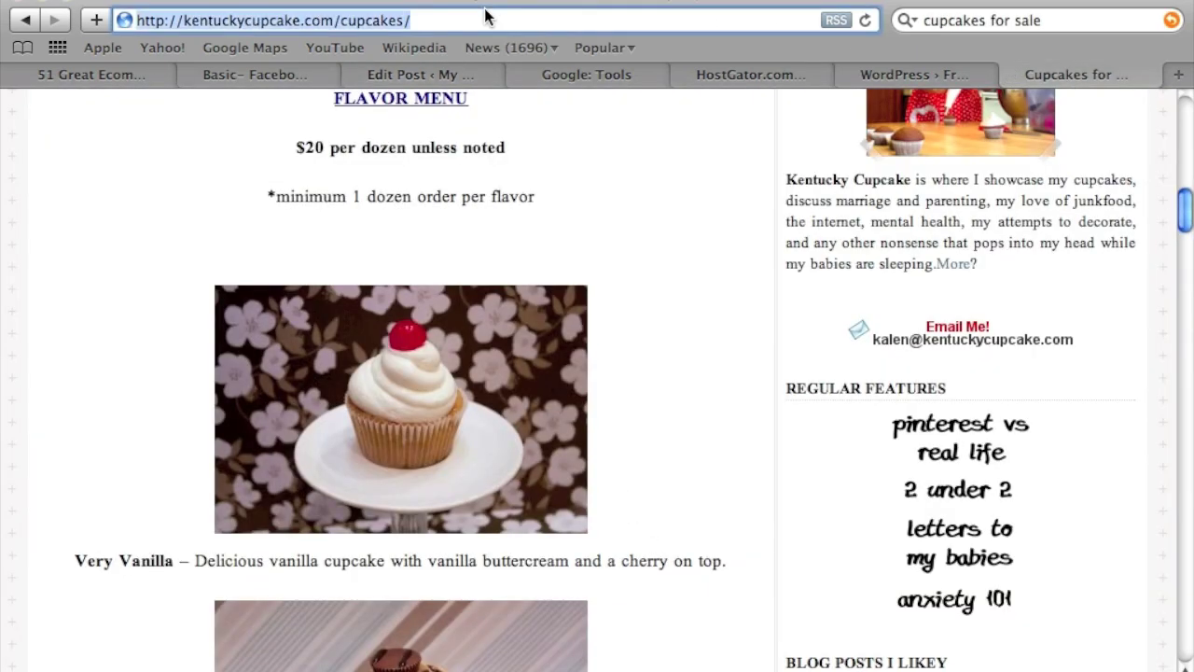
right_click(474, 17)
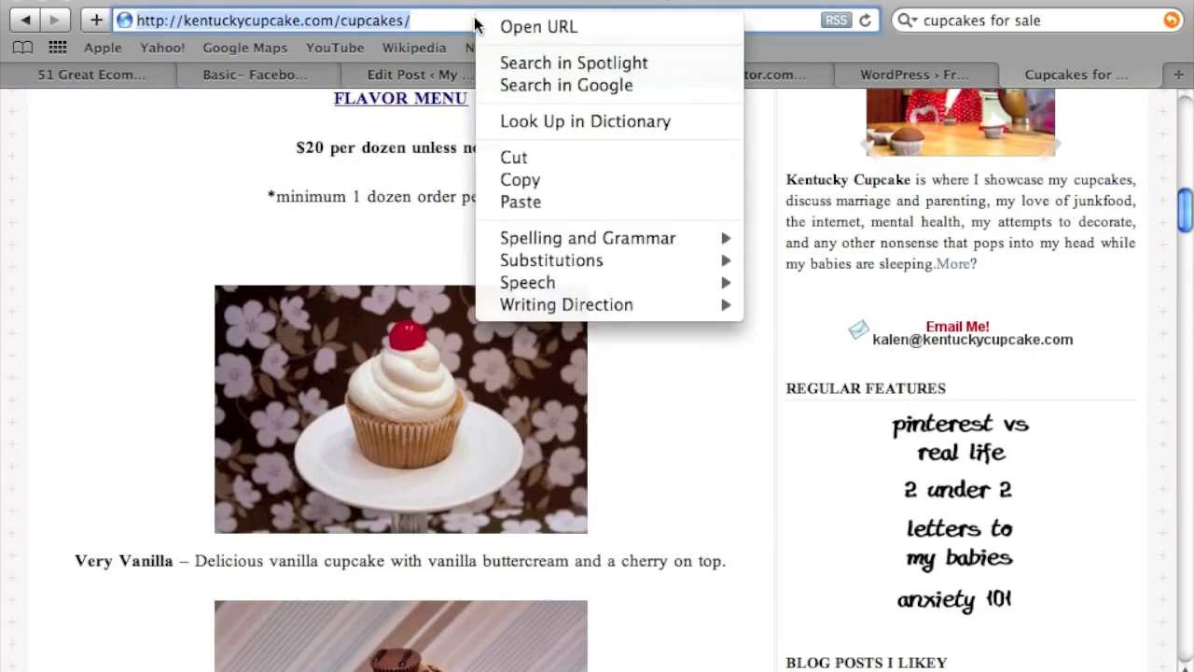
left_click(519, 180)
left_click(409, 69)
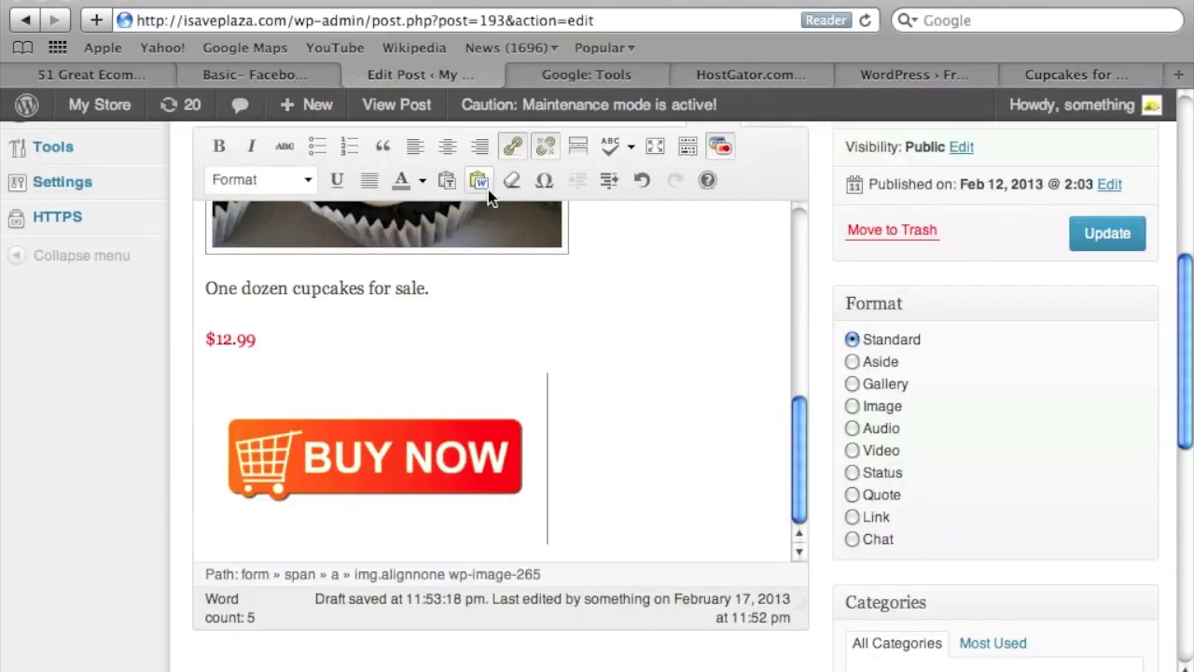
left_click(436, 428)
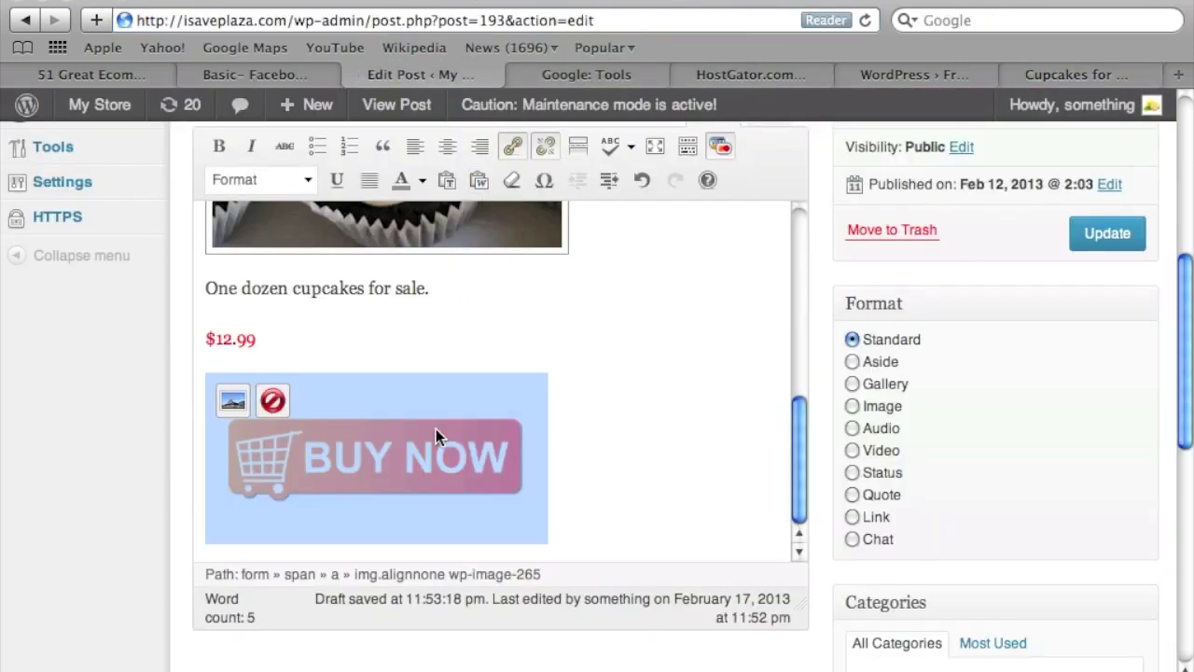
left_click(517, 137)
left_click(569, 341)
left_click(756, 341)
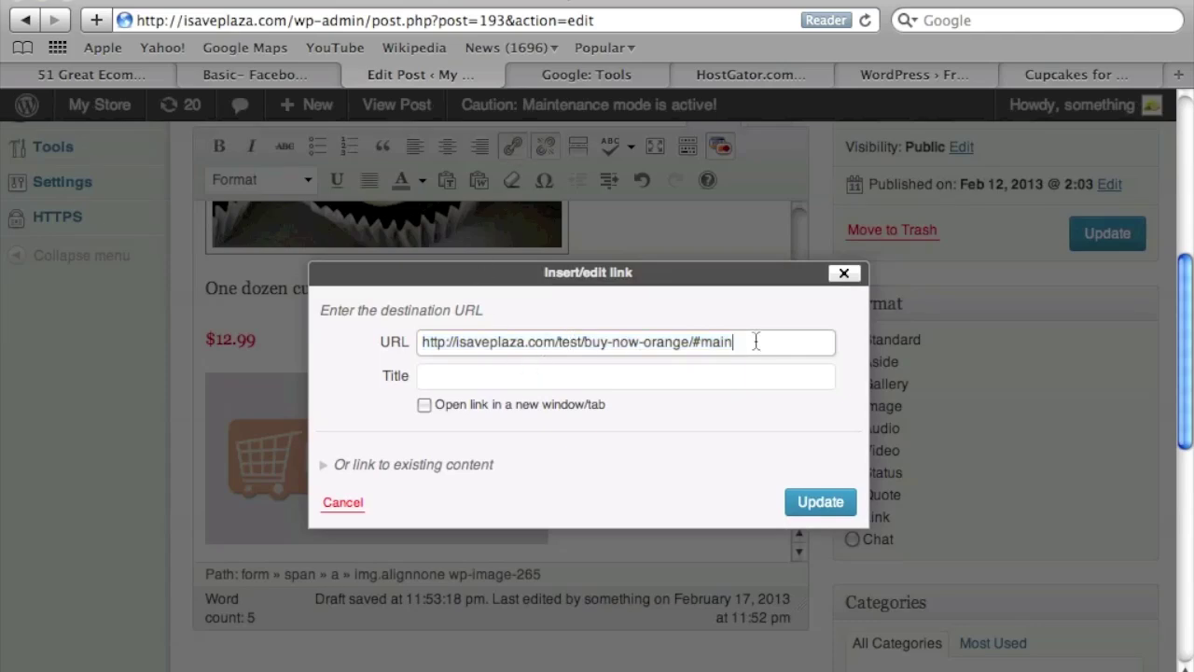
key("BackSpace")
key("BackSpace")
key("BackSpace")
key("BackSpace")
key("BackSpace")
key("BackSpace")
key("BackSpace")
key("BackSpace")
key("BackSpace")
key("BackSpace")
key("BackSpace")
key("BackSpace")
key("BackSpace")
key("BackSpace")
key("BackSpace")
key("BackSpace")
key("BackSpace")
key("BackSpace")
key("BackSpace")
key("BackSpace")
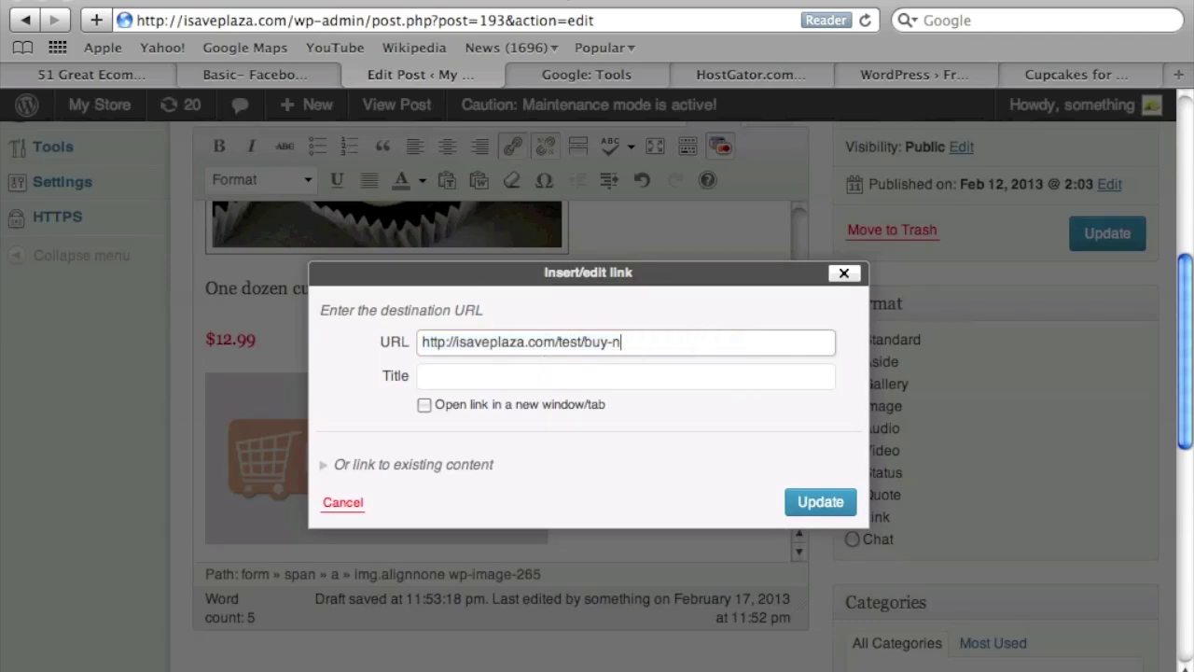
key("BackSpace")
key("BackSpace")
key("BackSpace")
key("BackSpace")
key("BackSpace")
key("BackSpace")
key("BackSpace")
key("BackSpace")
key("BackSpace")
key("BackSpace")
key("BackSpace")
key("BackSpace")
key("BackSpace")
key("BackSpace")
key("BackSpace")
key("BackSpace")
key("BackSpace")
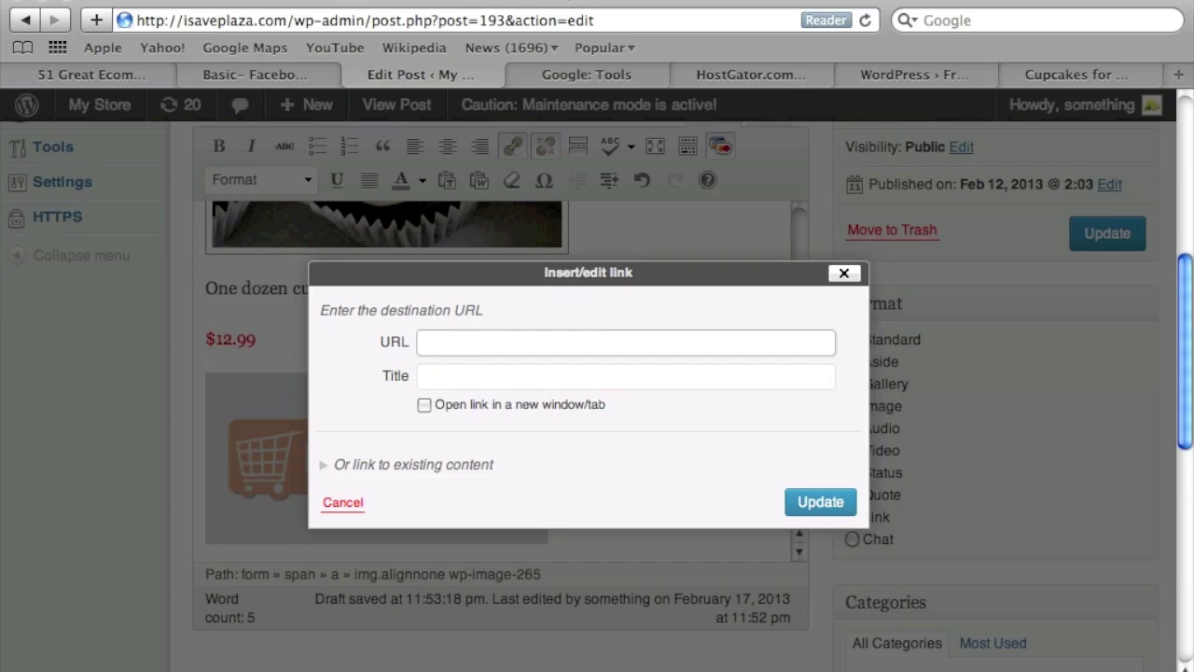
key("super+v")
Title the image link "Buy Now", make it open in a new window/tab, and apply the link changes.
left_click(566, 375)
type("B")
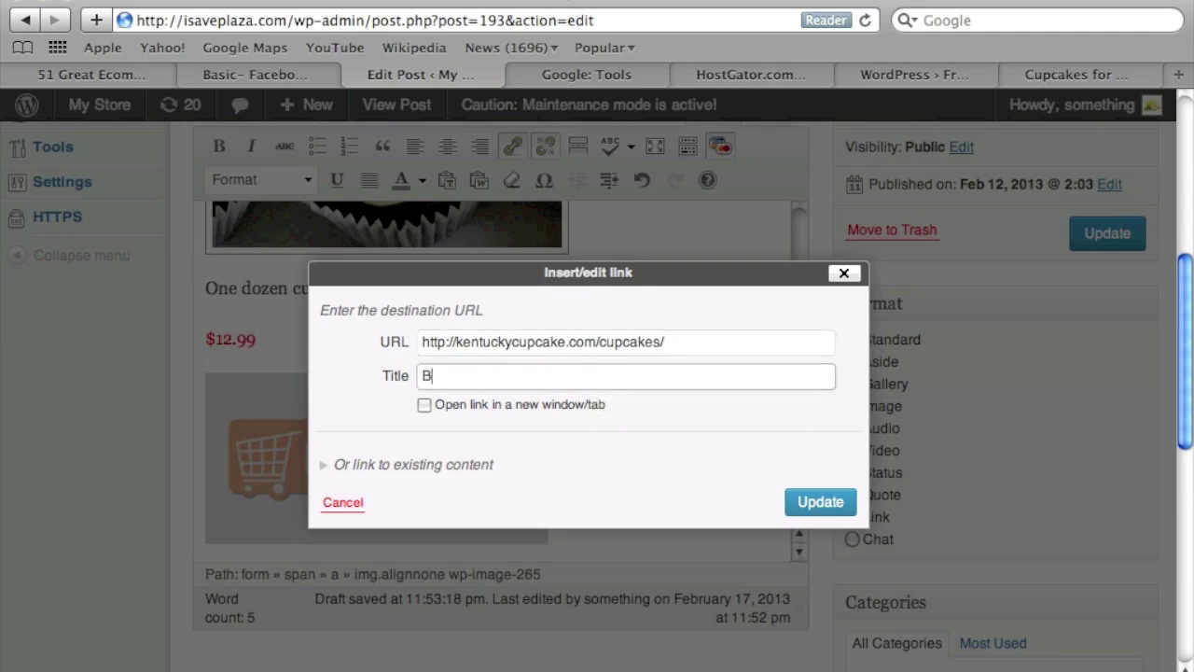
type("uy Now")
left_click(424, 405)
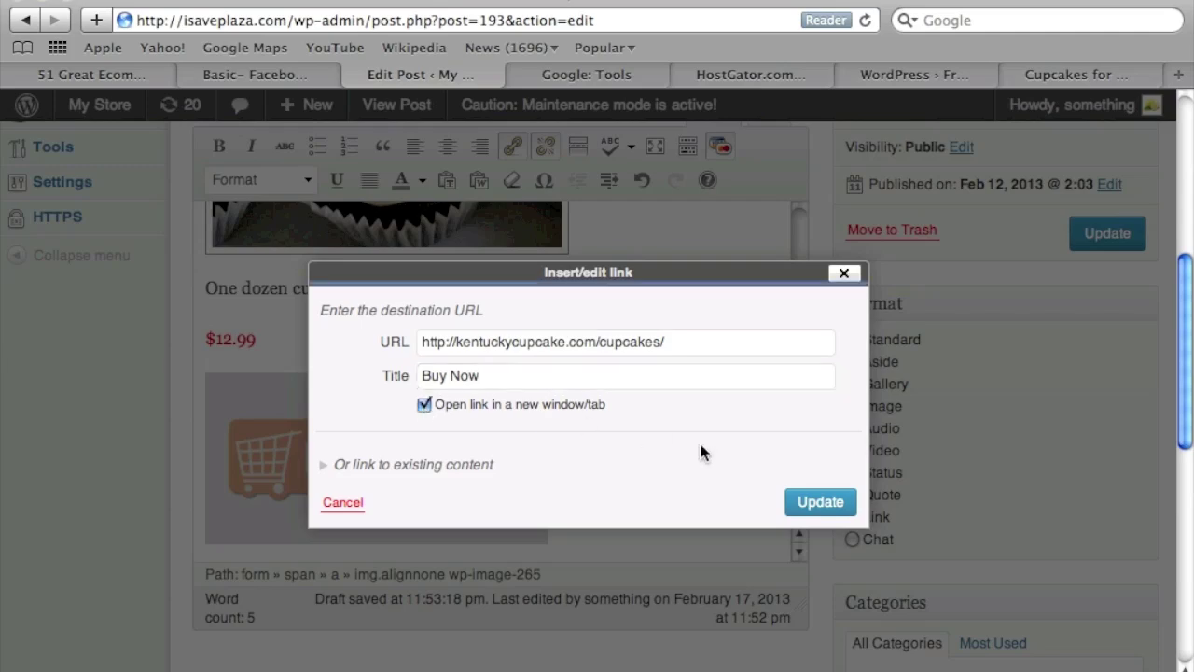
left_click(821, 501)
In the post's HTML source, delete the leftover Google Checkout form and span tags around the Buy Now image link.
scroll(682, 322, "up", 6)
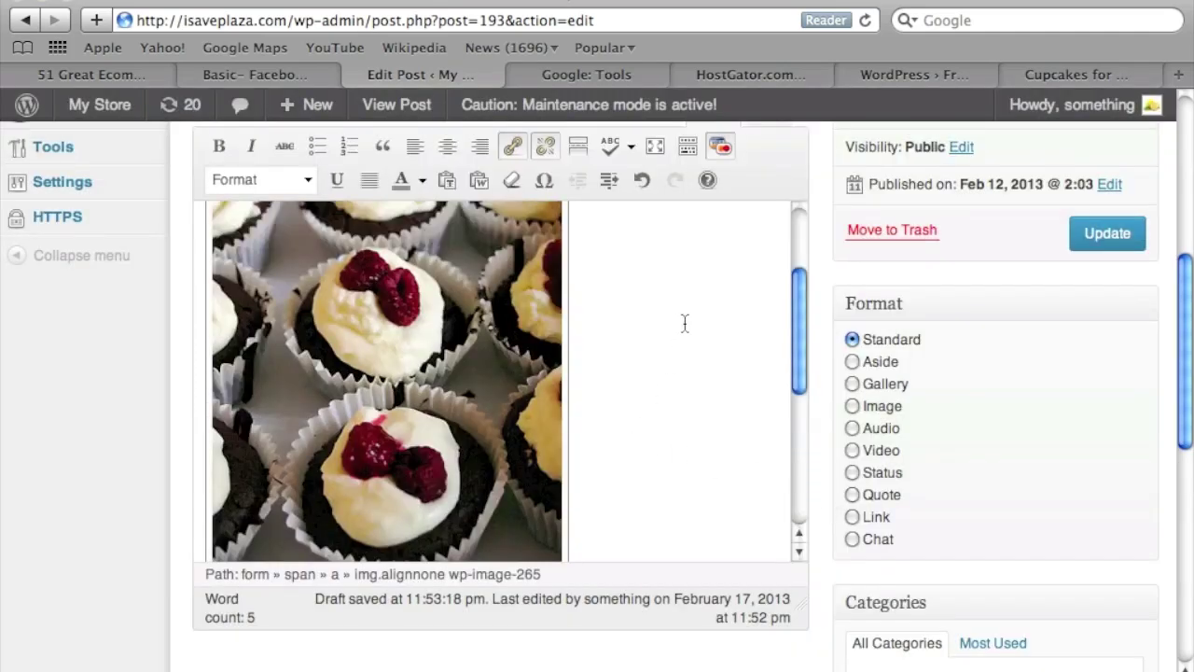
left_click(770, 249)
scroll(642, 393, "down", 3)
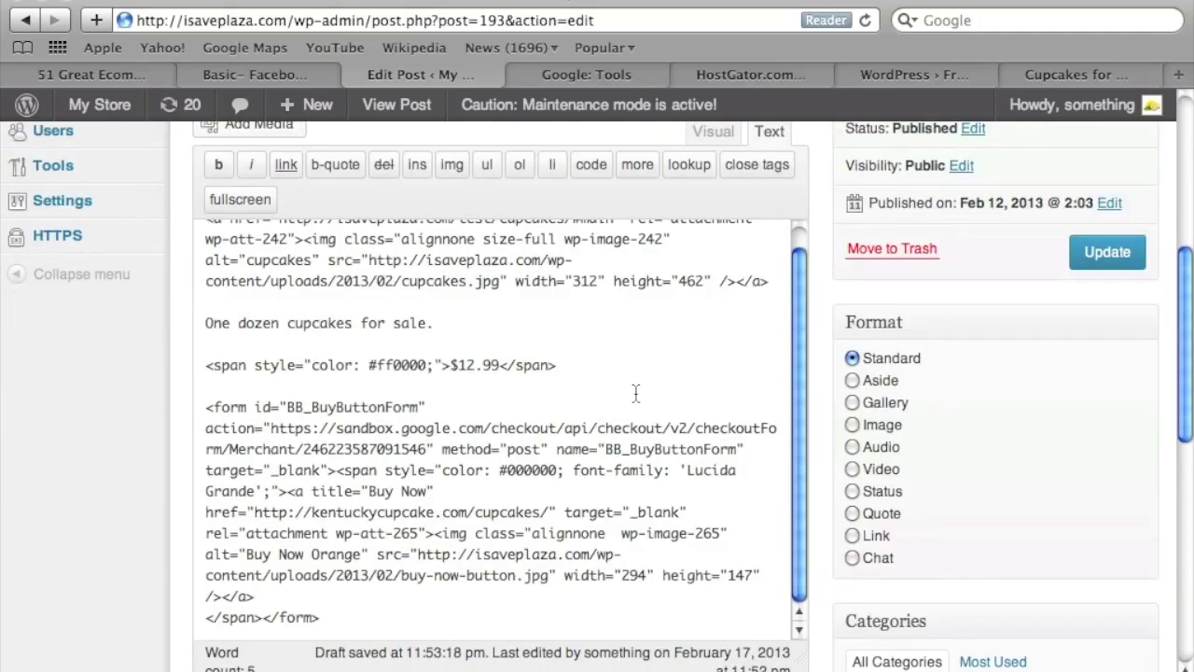
scroll(351, 512, "down", 1)
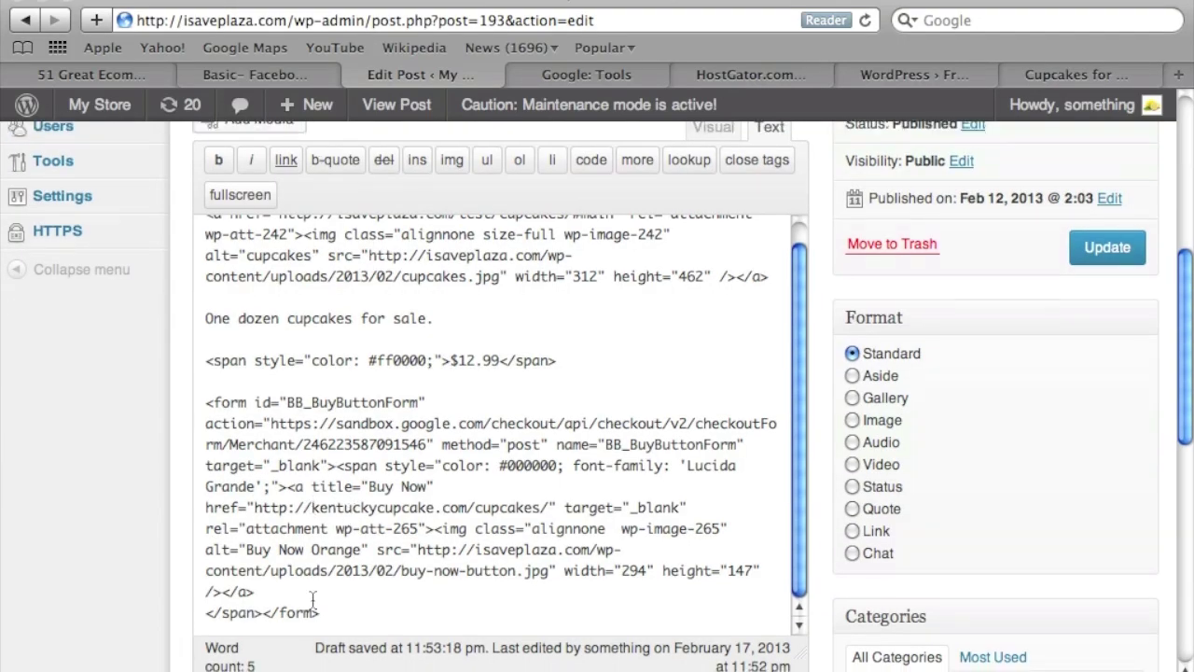
left_click_drag(321, 612, 205, 614)
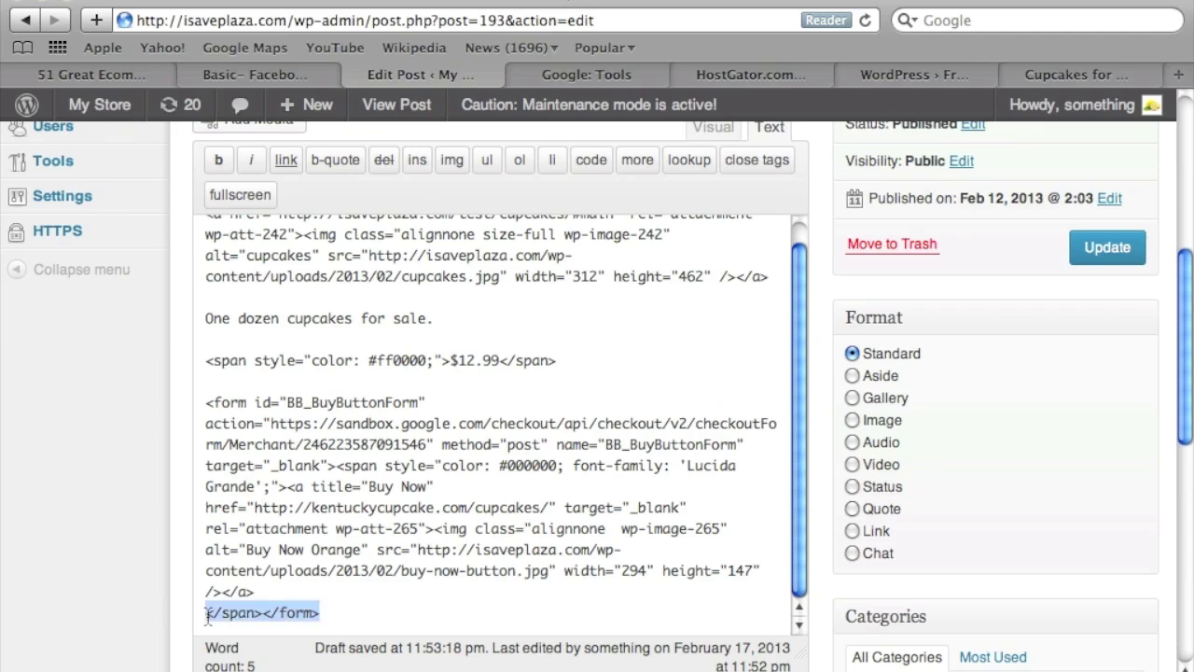
key("BackSpace")
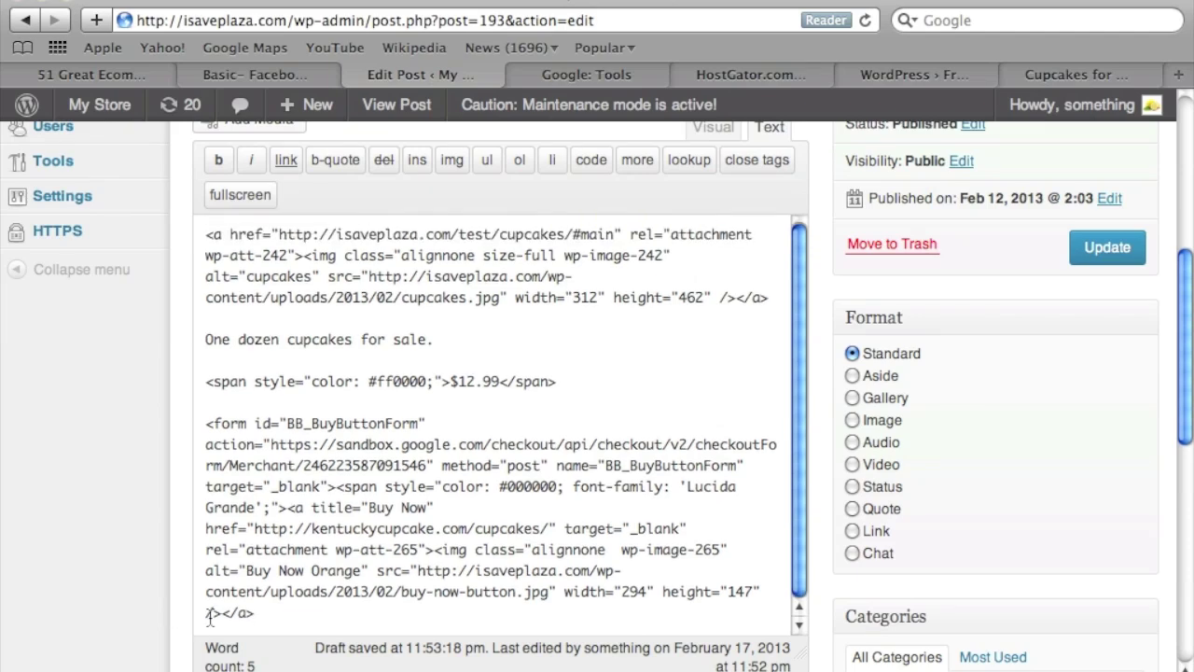
left_click_drag(207, 425, 288, 505)
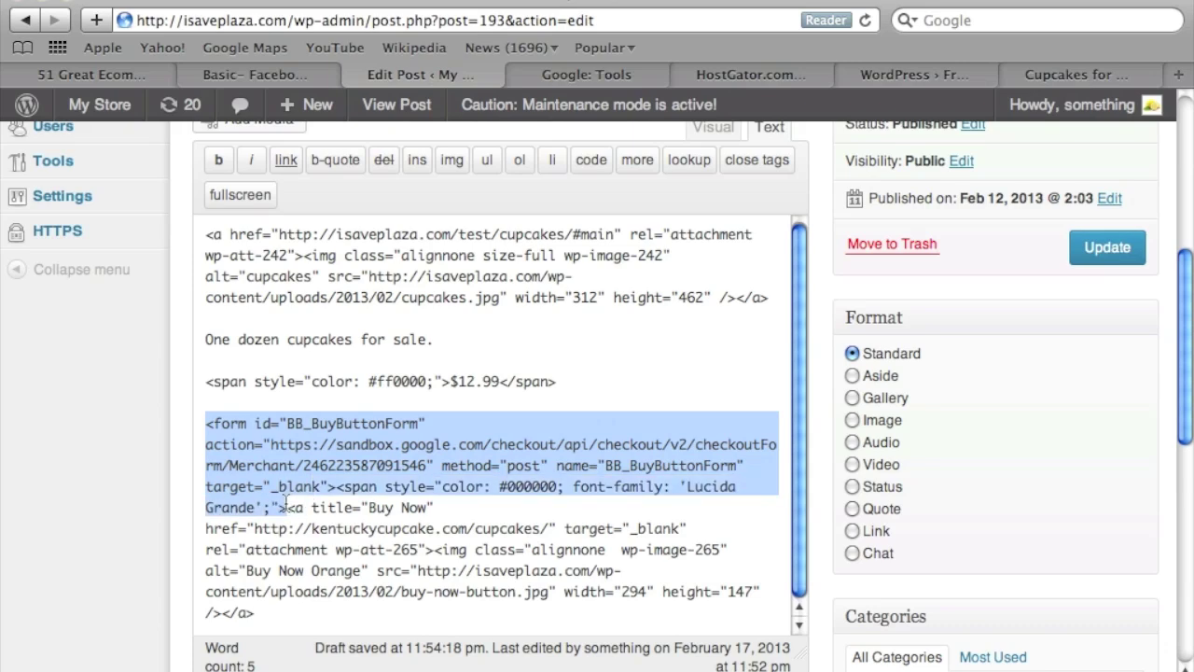
key("BackSpace")
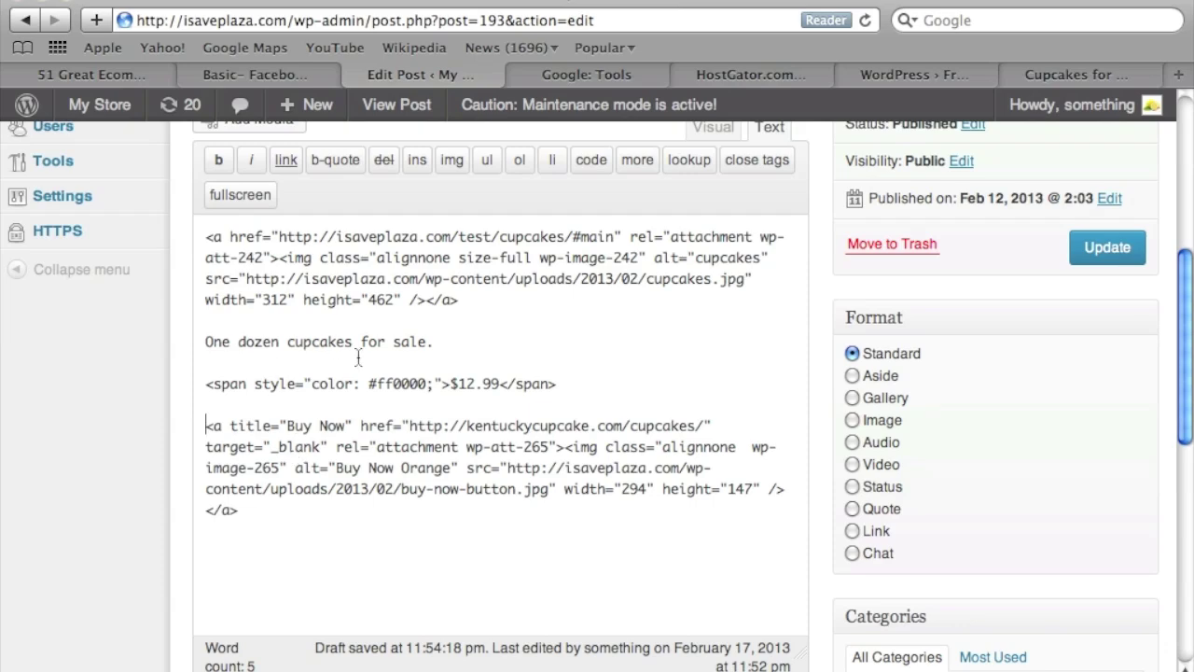
Check the Buy Now image in the post's visual view and update the One Dozen Cupcakes post.
scroll(631, 352, "up", 3)
left_click(704, 294)
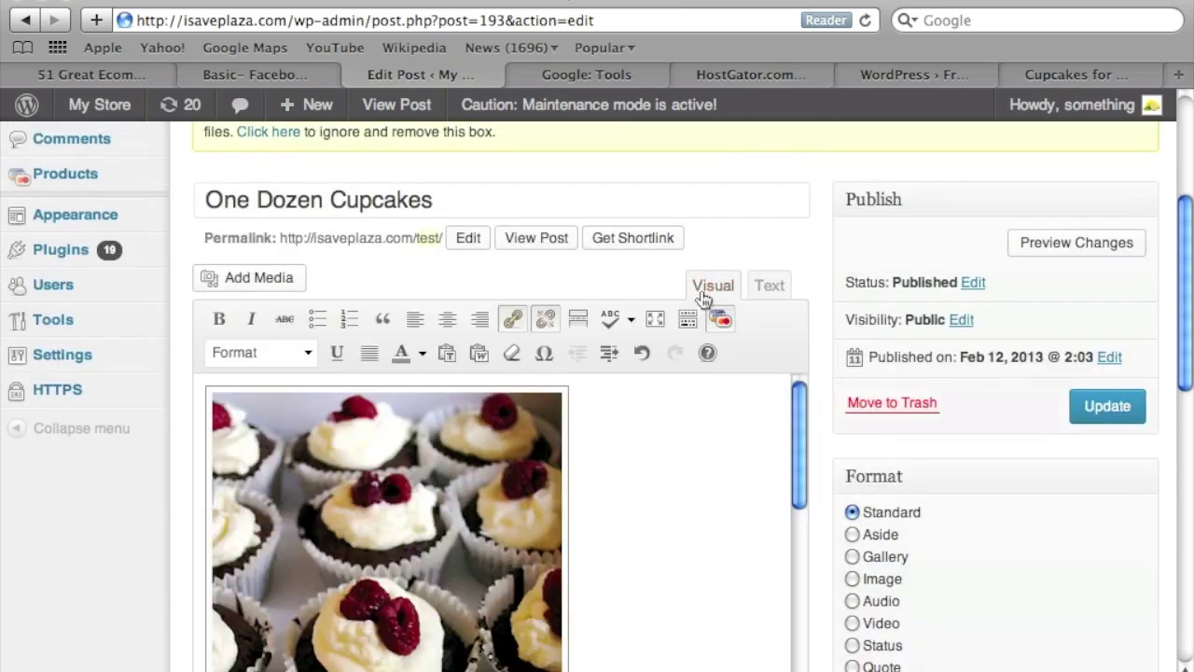
scroll(719, 476, "down", 5)
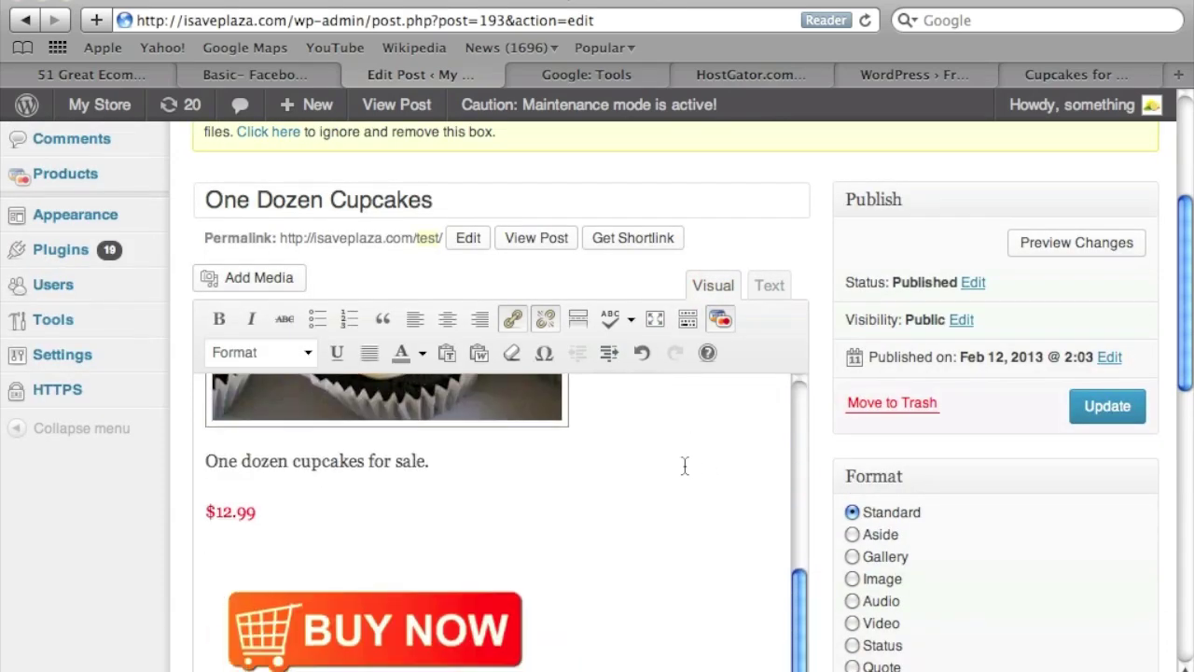
left_click(1106, 406)
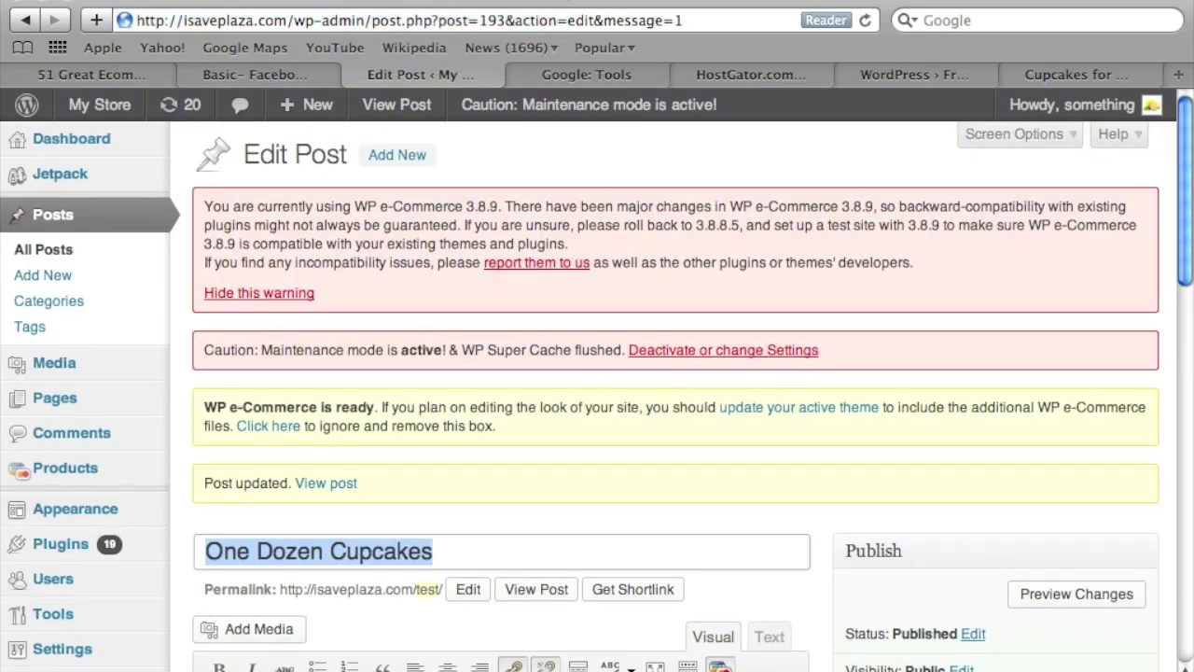
Switch to the Facebook window and reload the My Store app to view the Buy Now image under the cupcake post.
right_click(403, 667)
left_click(441, 450)
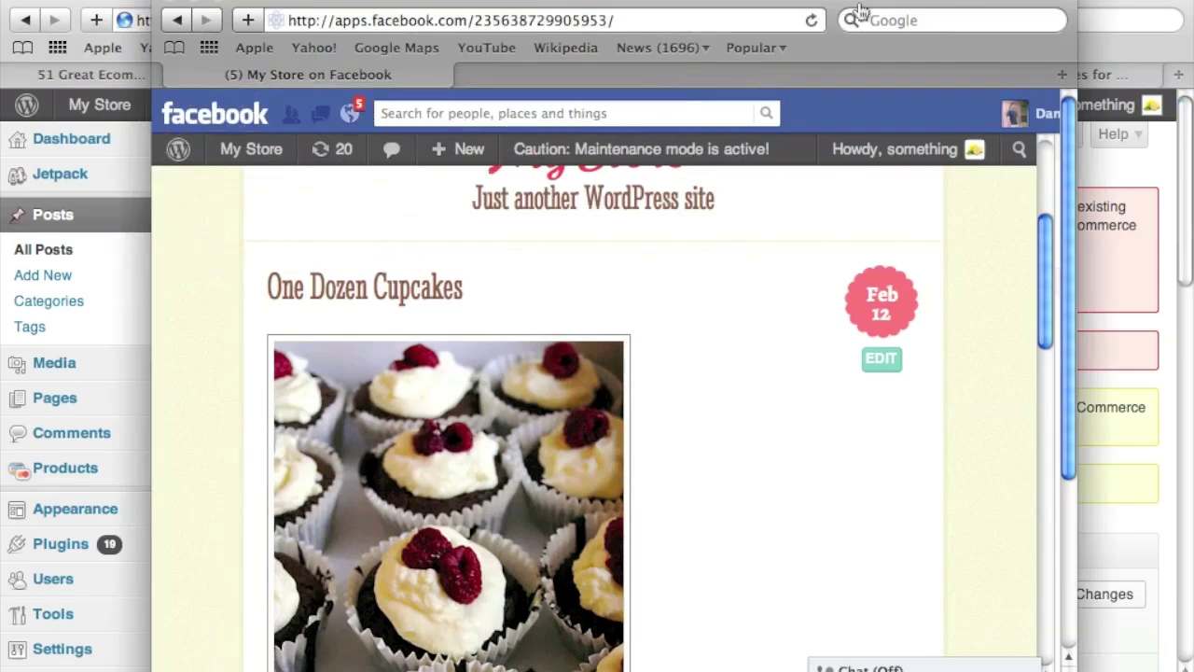
left_click(811, 21)
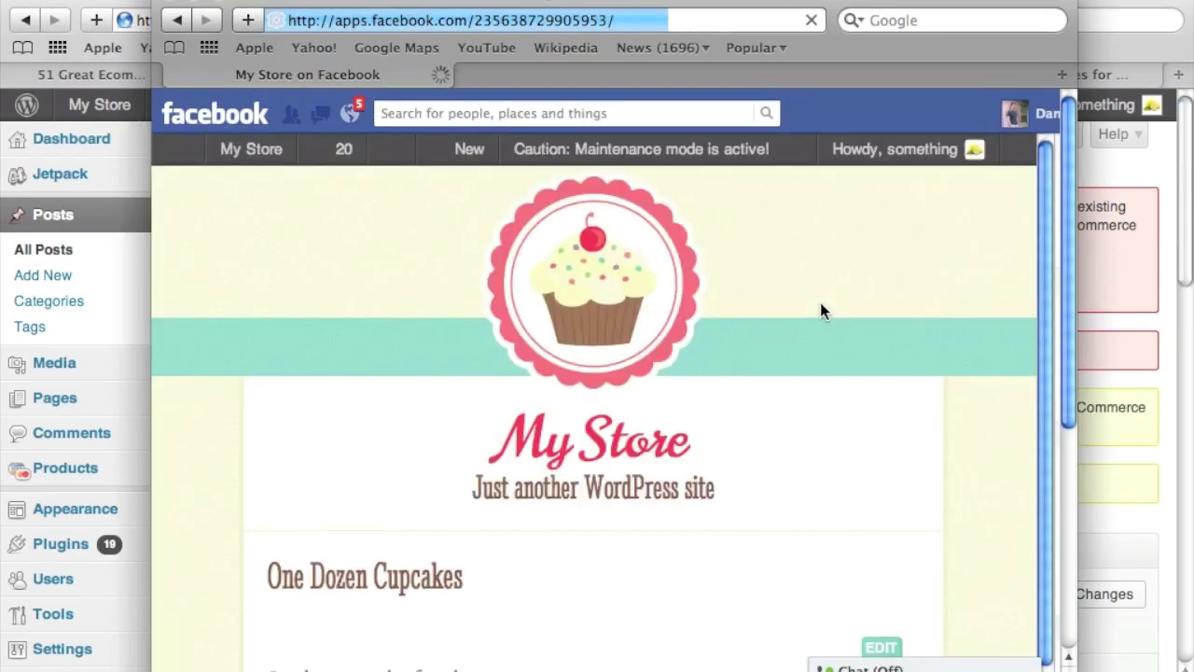
scroll(820, 302, "down", 15)
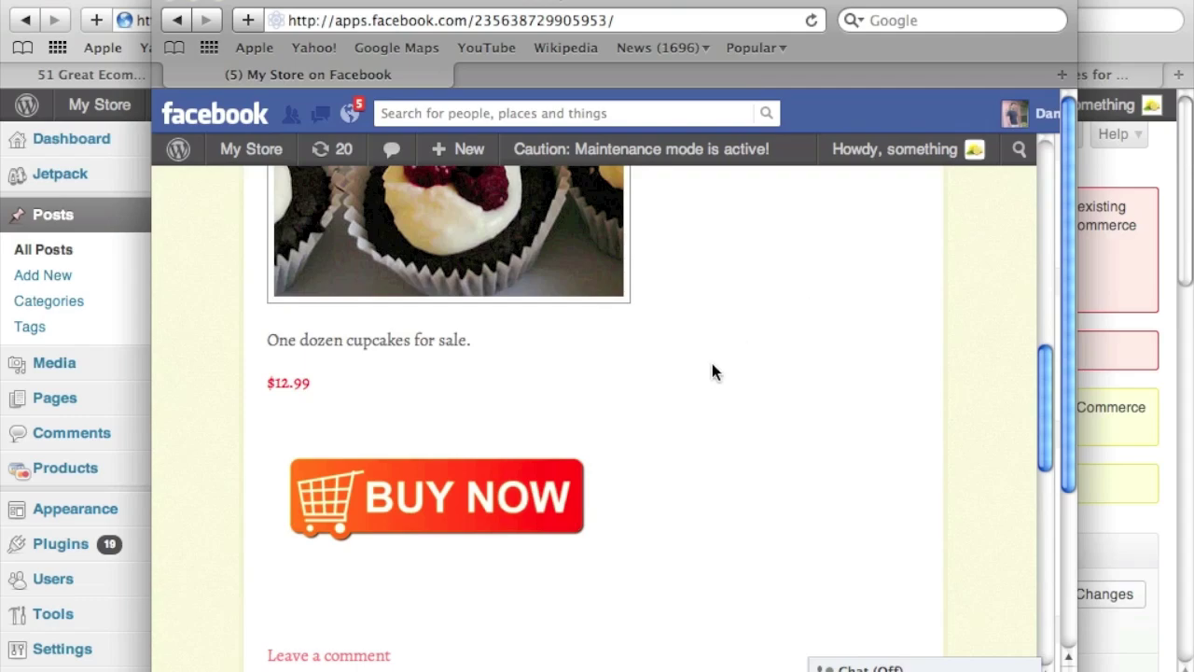
Test the Buy Now image's link in the Facebook store, then close the linked page and return to the WordPress window.
left_click(431, 504)
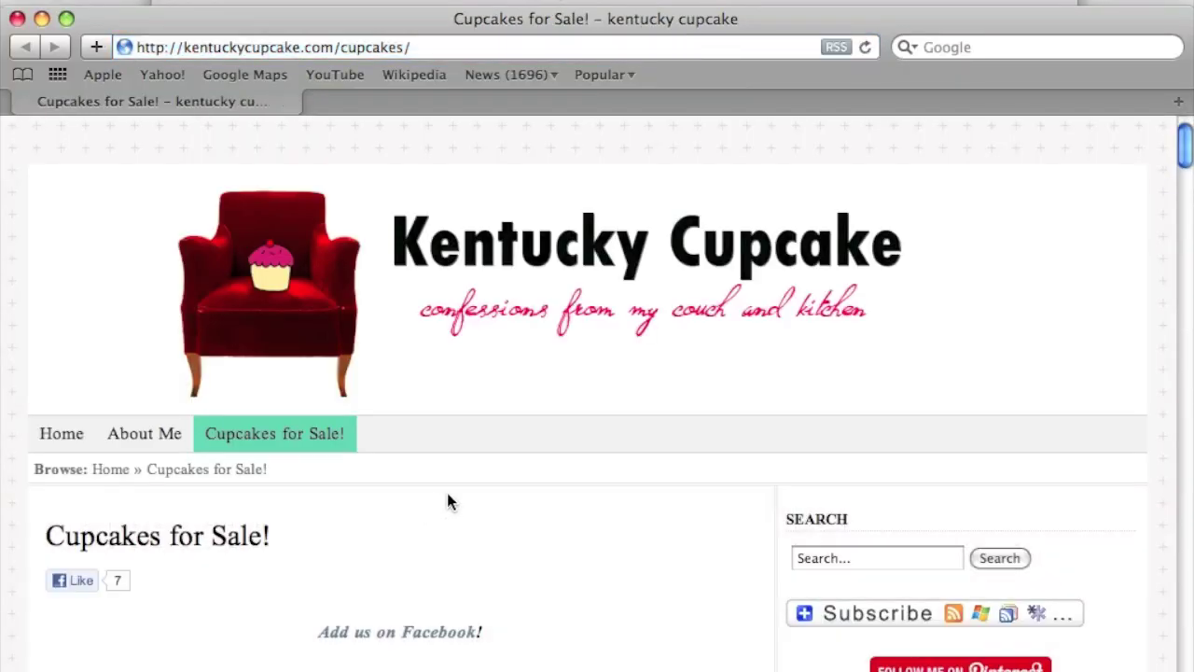
scroll(447, 498, "down", 10)
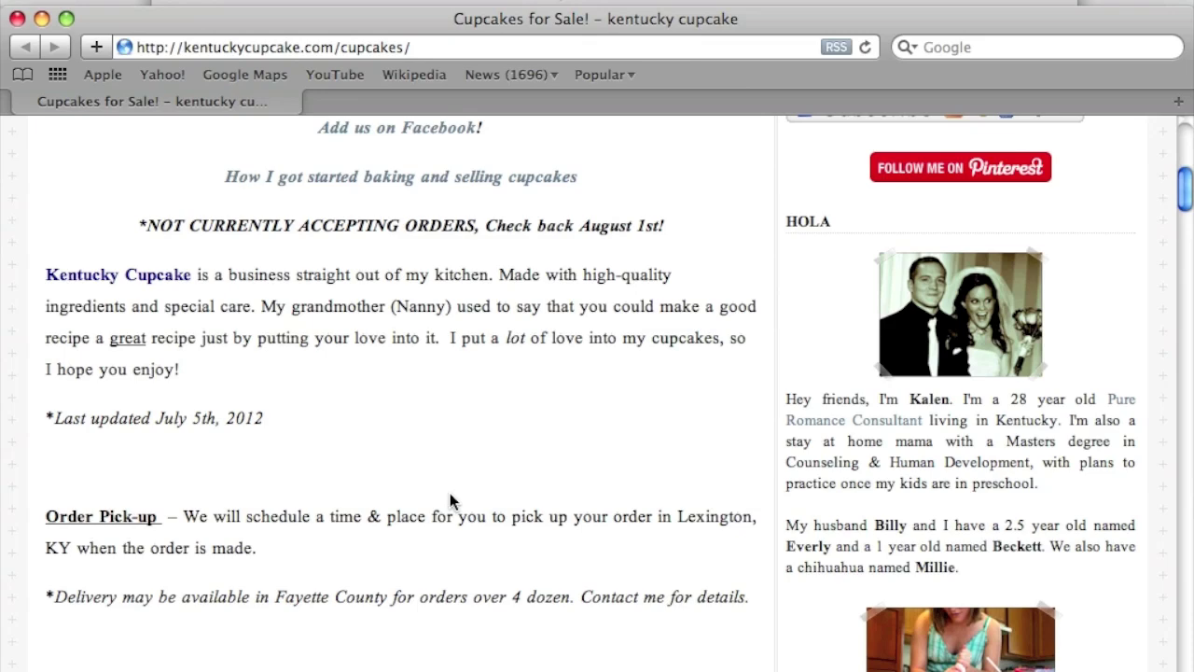
scroll(450, 495, "down", 3)
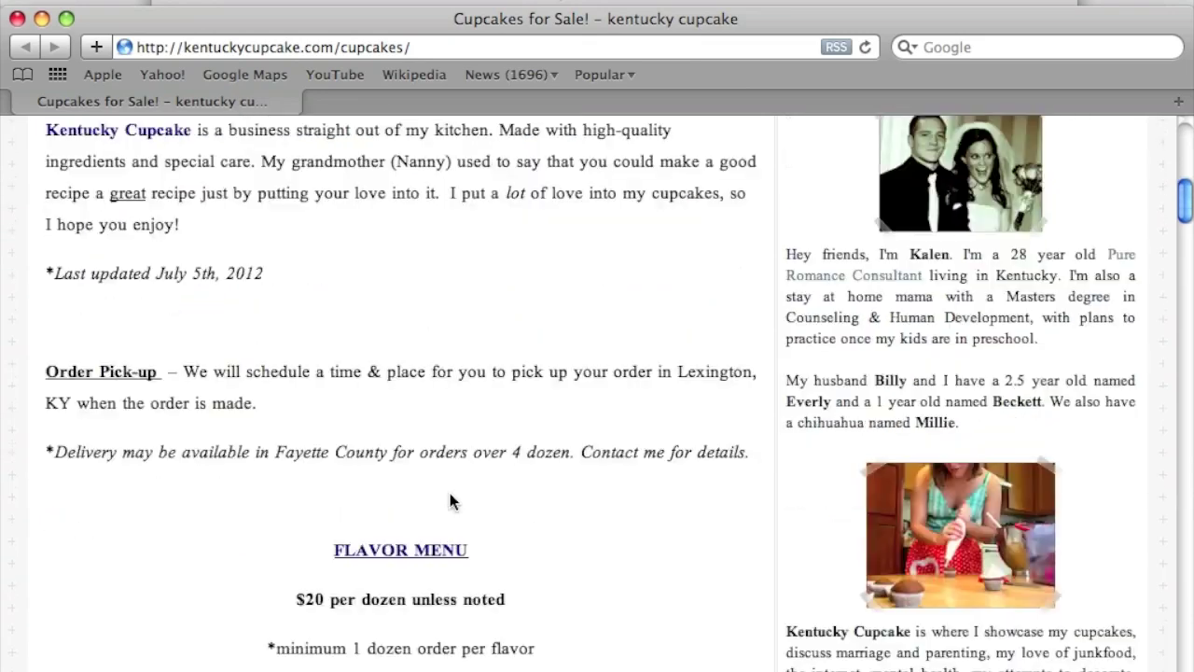
left_click(17, 19)
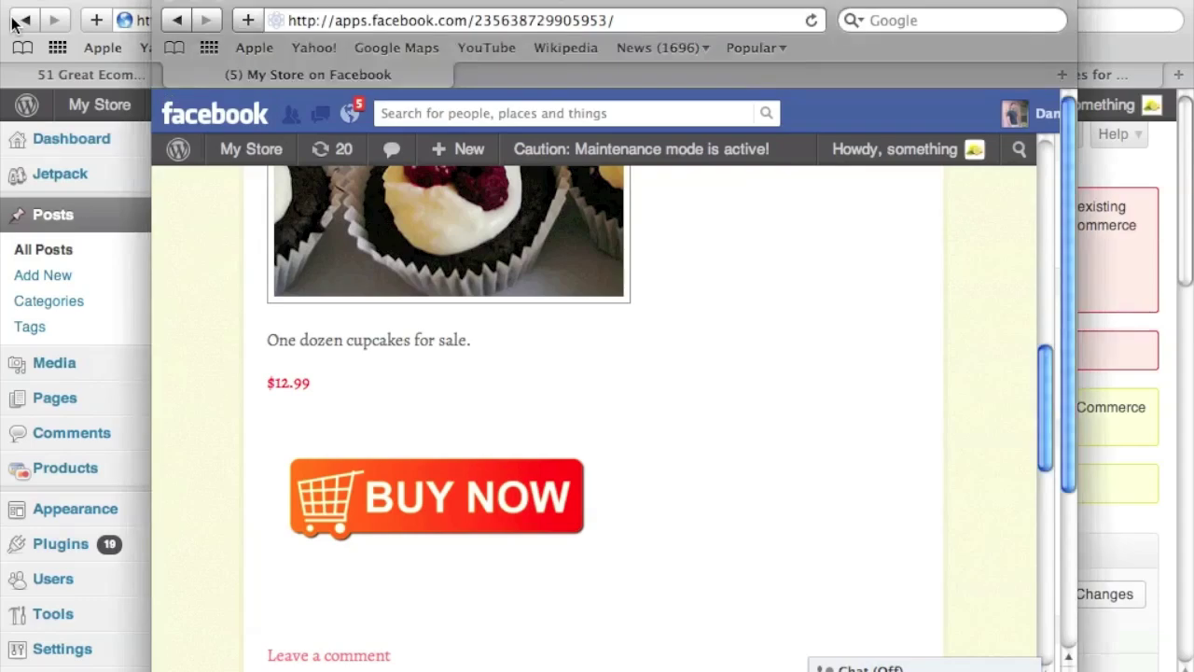
scroll(450, 303, "up", 10)
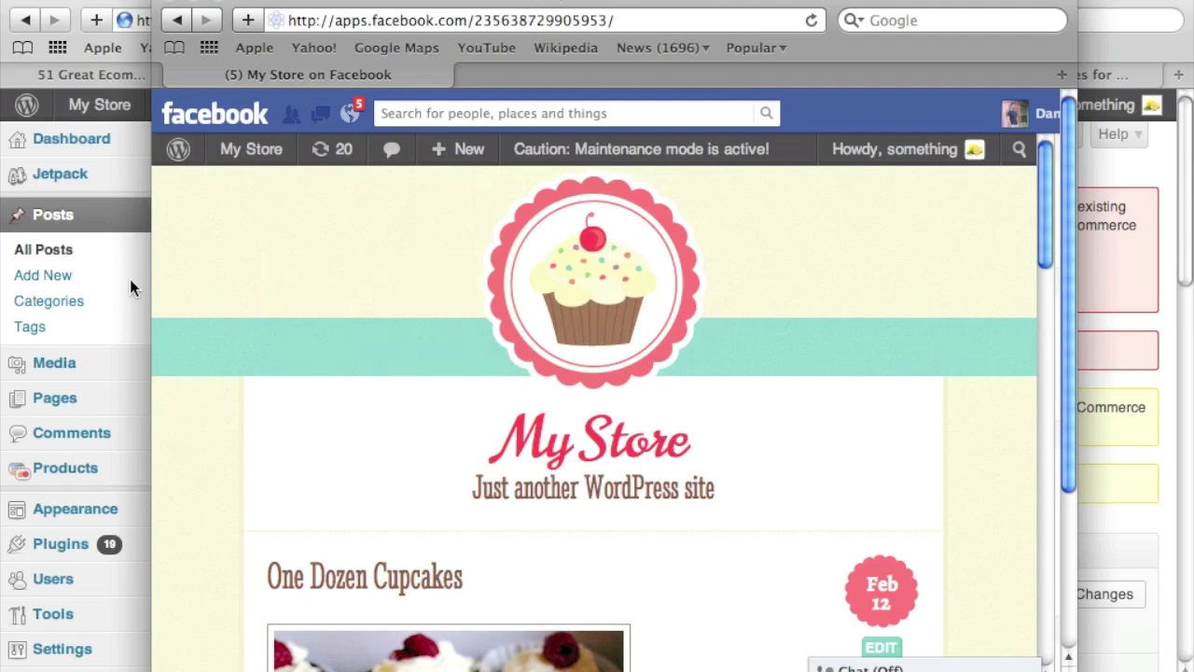
left_click(130, 279)
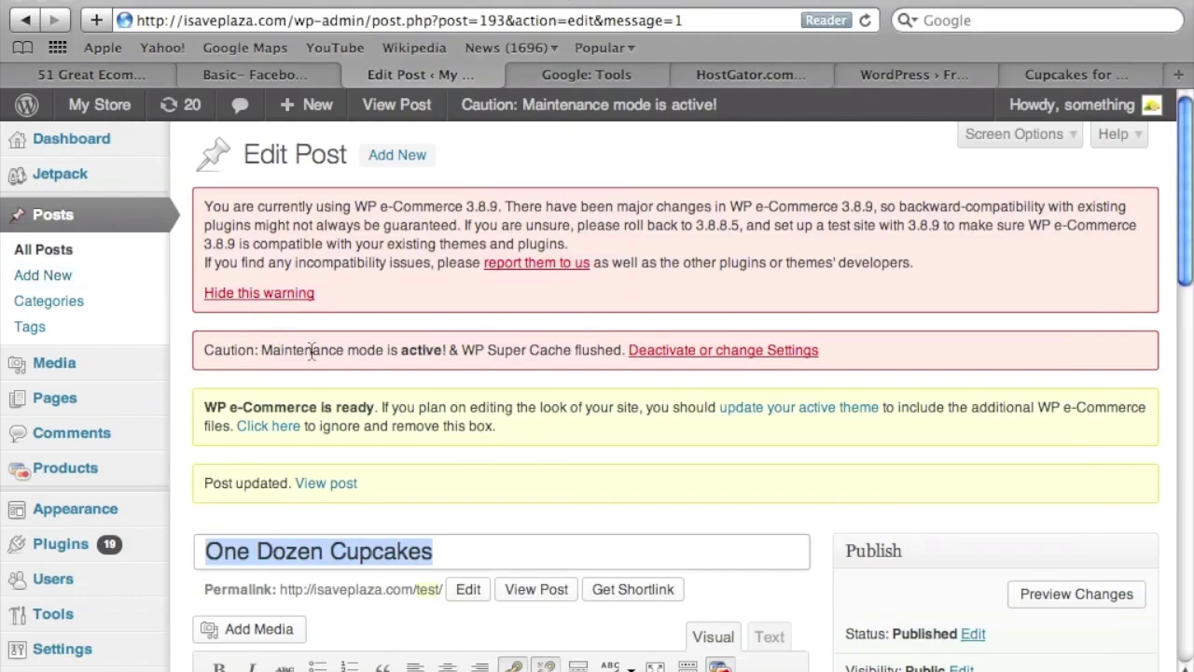
In the ecommerce plugins article, go to Payment Button Generators and read about the PayPal cart, Simple Cart & Buy Now and Paypal Shortcodes plugins.
left_click(133, 77)
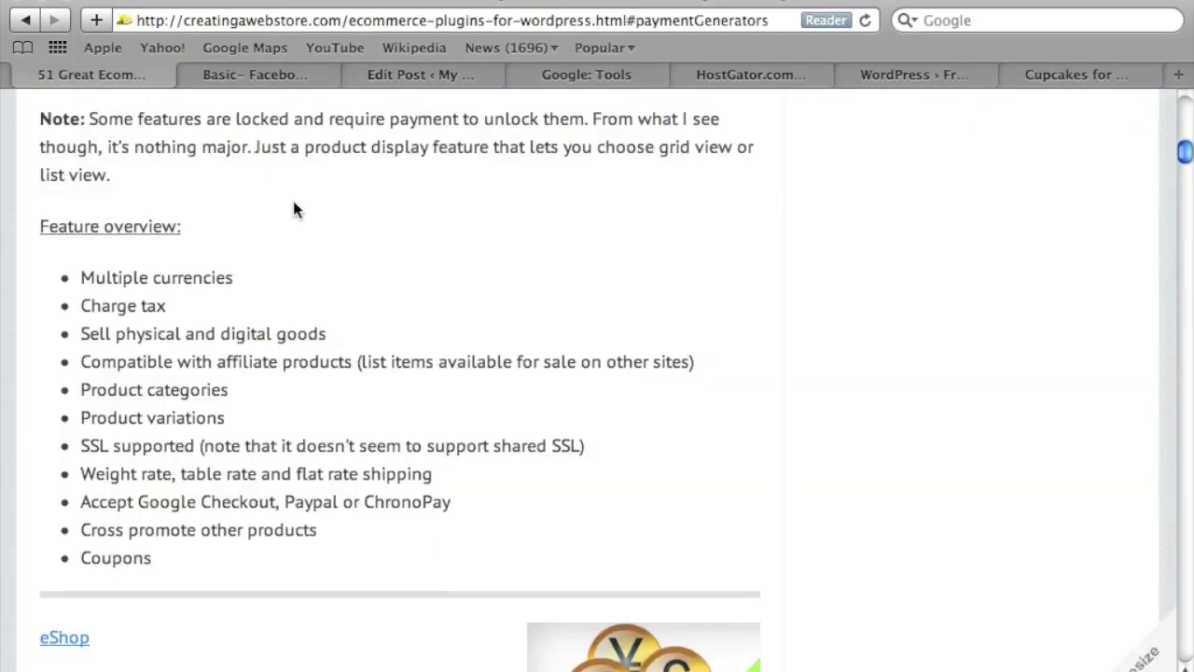
scroll(401, 383, "up", 15)
scroll(401, 388, "down", 10)
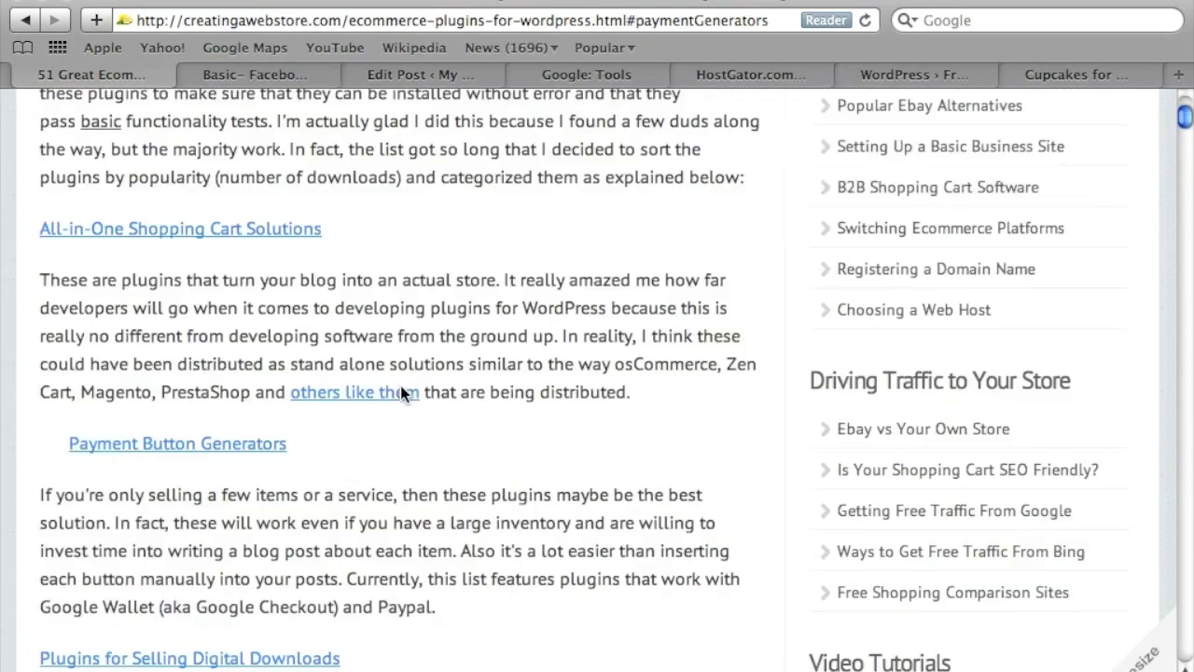
left_click(186, 442)
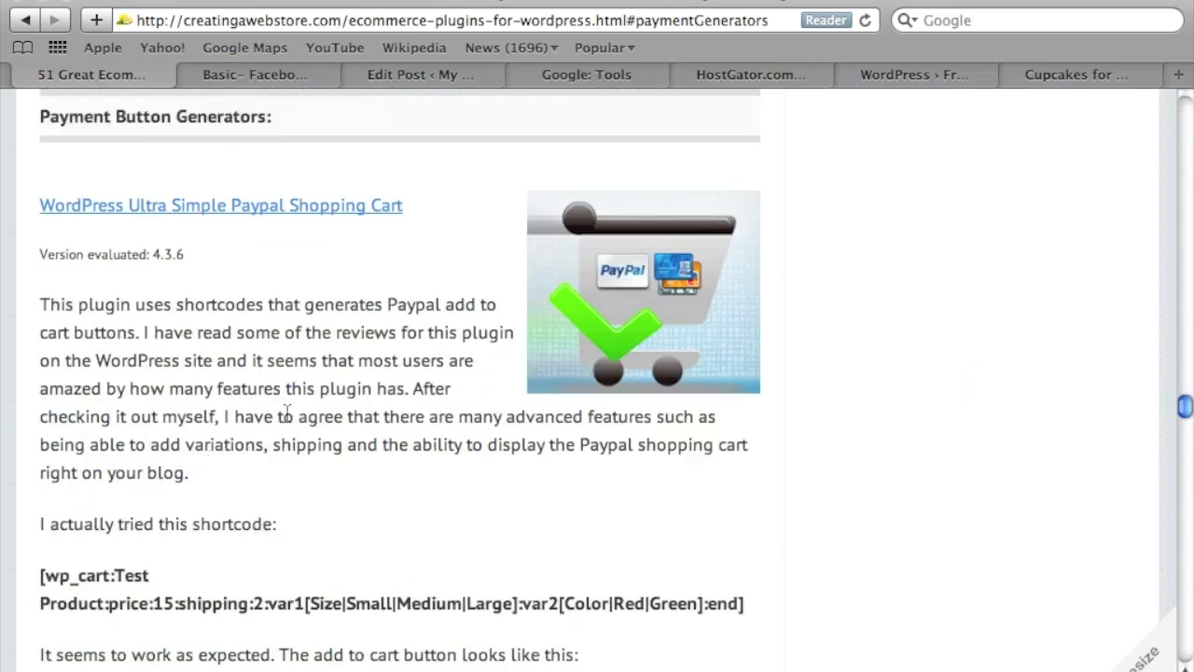
scroll(283, 417, "down", 4)
scroll(284, 416, "down", 1)
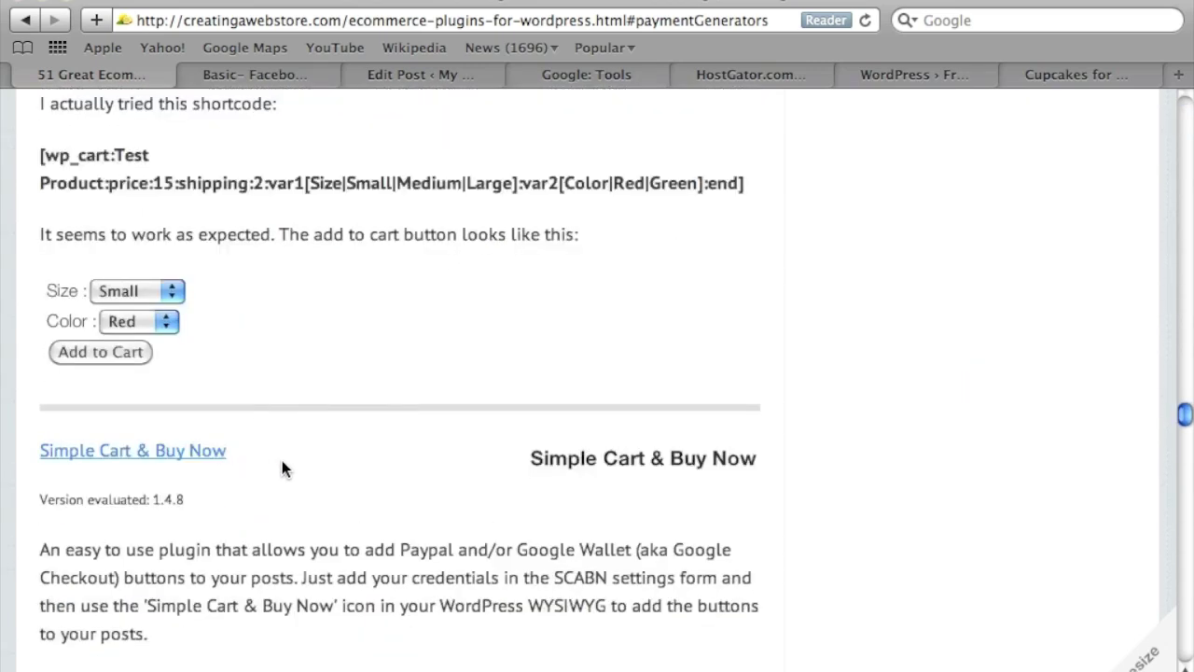
scroll(283, 470, "down", 1)
scroll(286, 468, "down", 1)
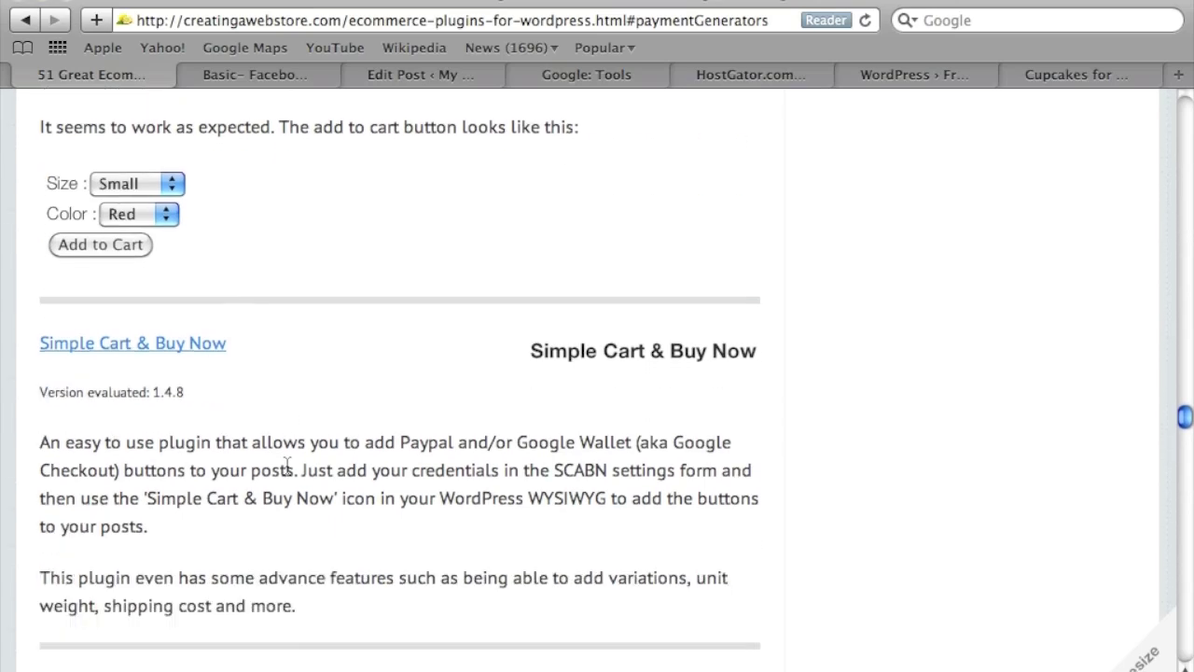
scroll(286, 464, "down", 4)
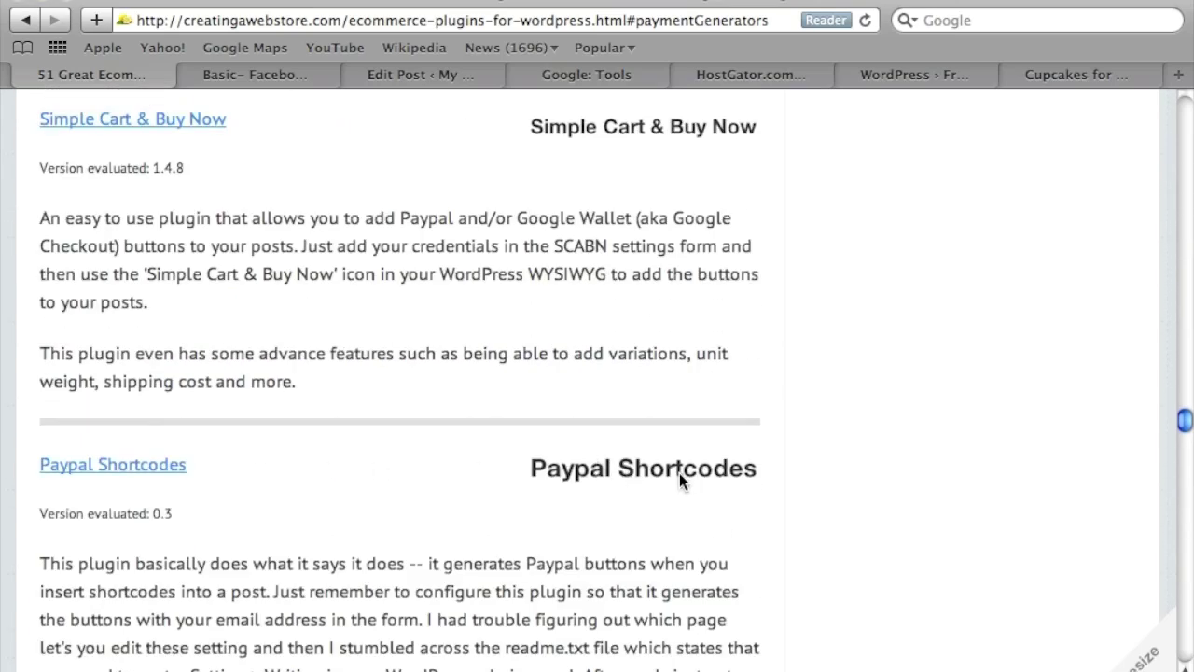
scroll(544, 439, "up", 5)
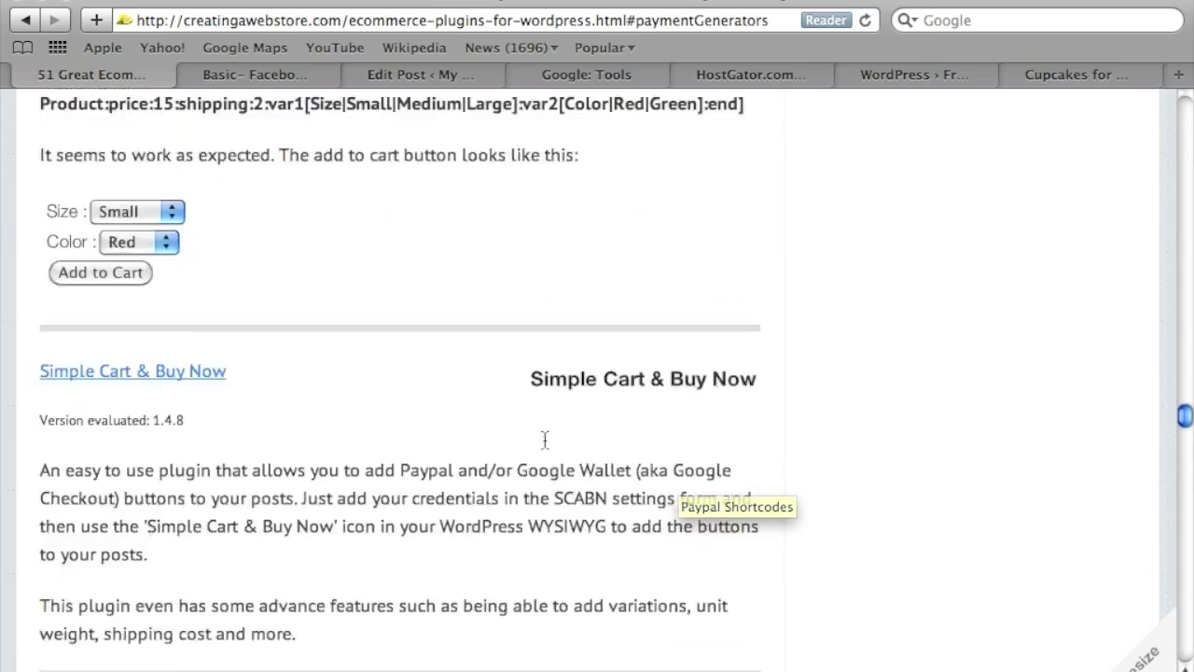
scroll(545, 439, "up", 10)
scroll(545, 439, "down", 18)
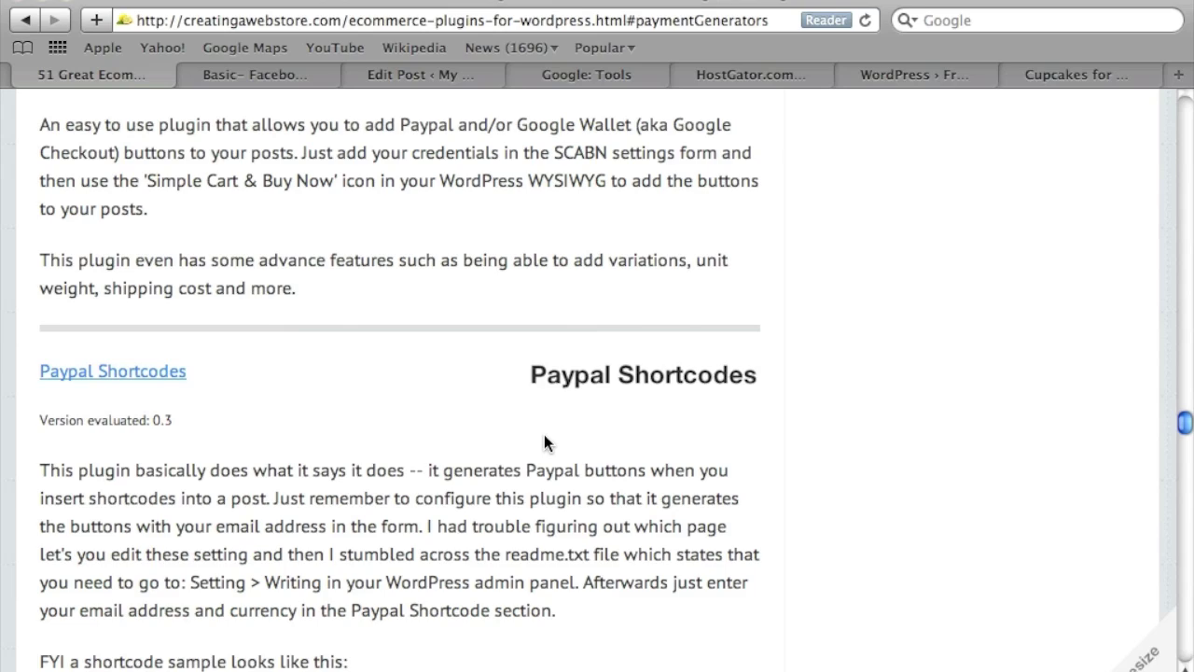
scroll(532, 431, "down", 1)
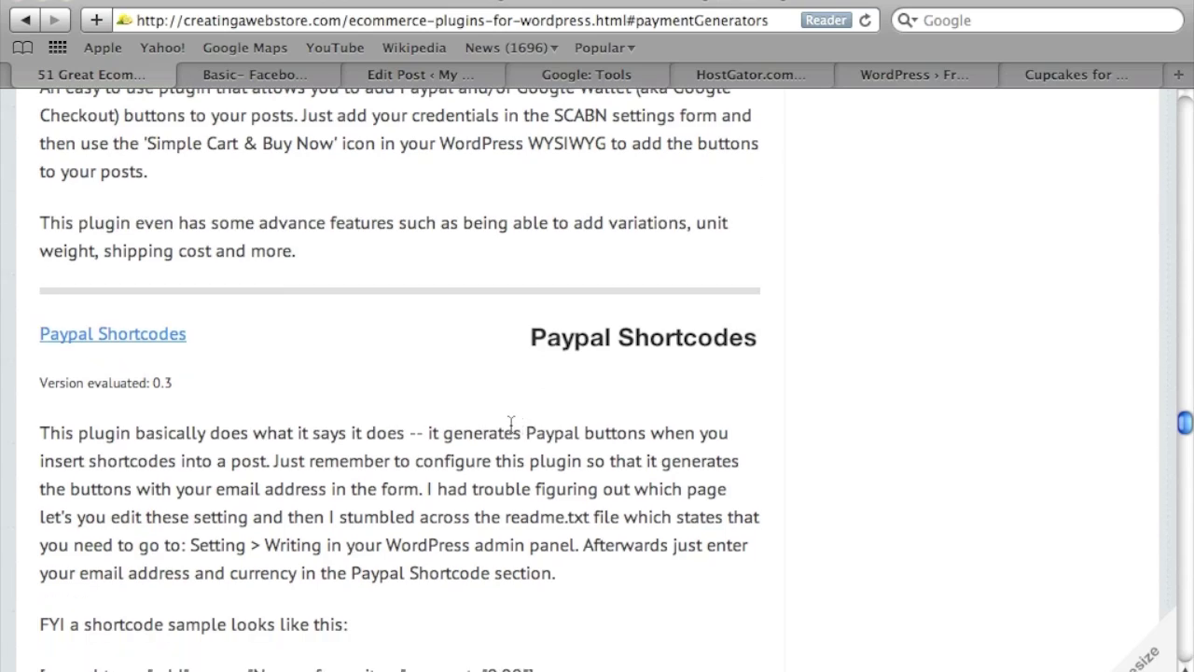
Copy the plugin name Paypal Shortcodes from the article and list the inactive plugins in the WordPress admin.
left_click_drag(187, 334, 41, 334)
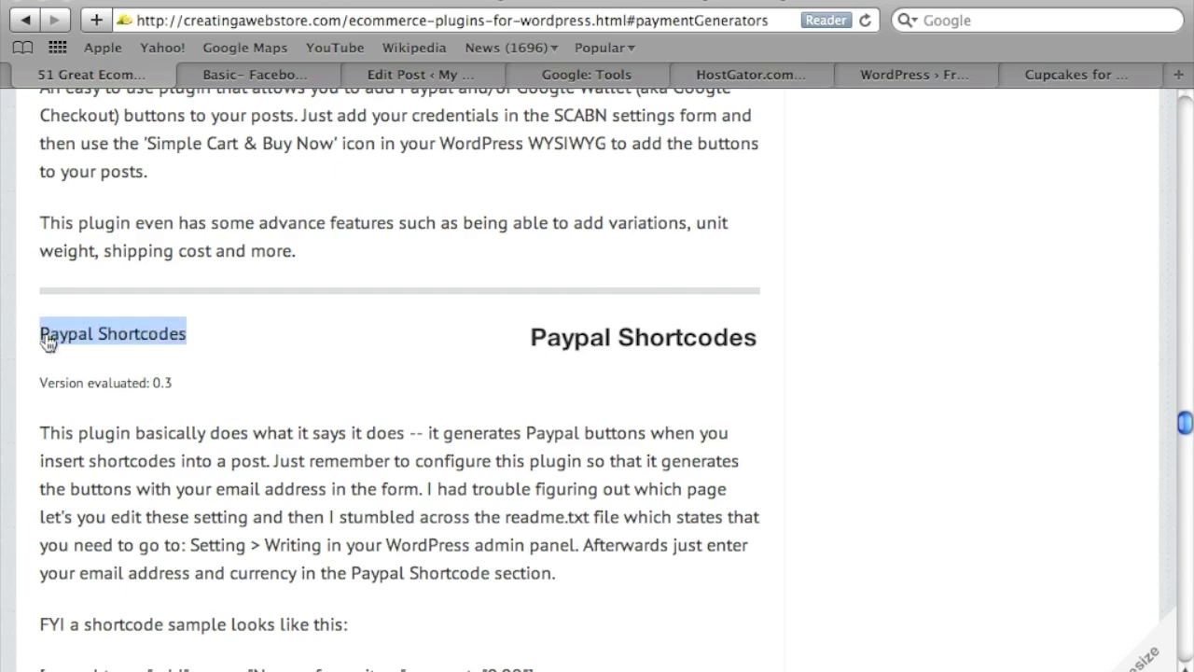
left_click(391, 76)
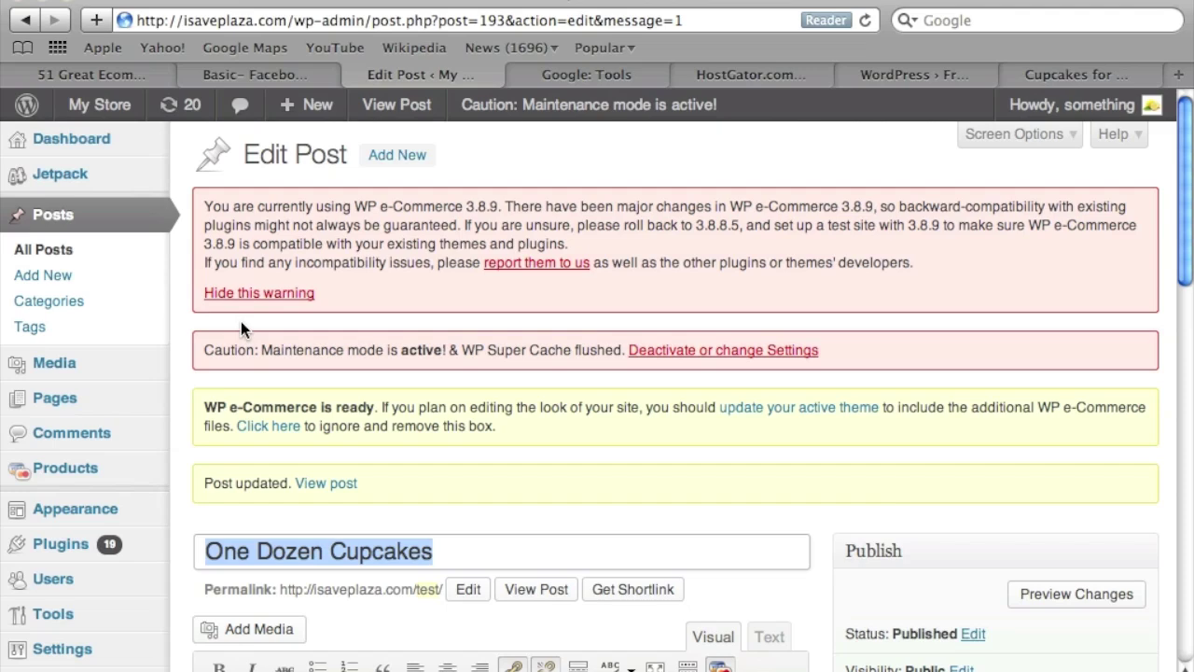
left_click(75, 547)
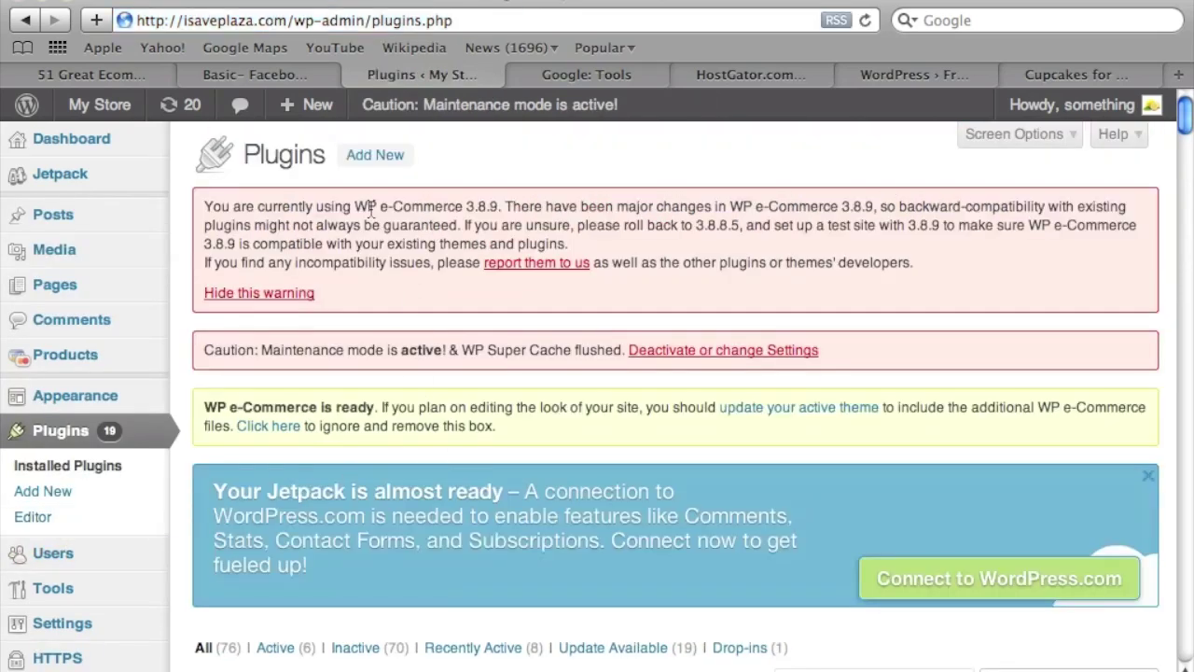
scroll(472, 450, "down", 3)
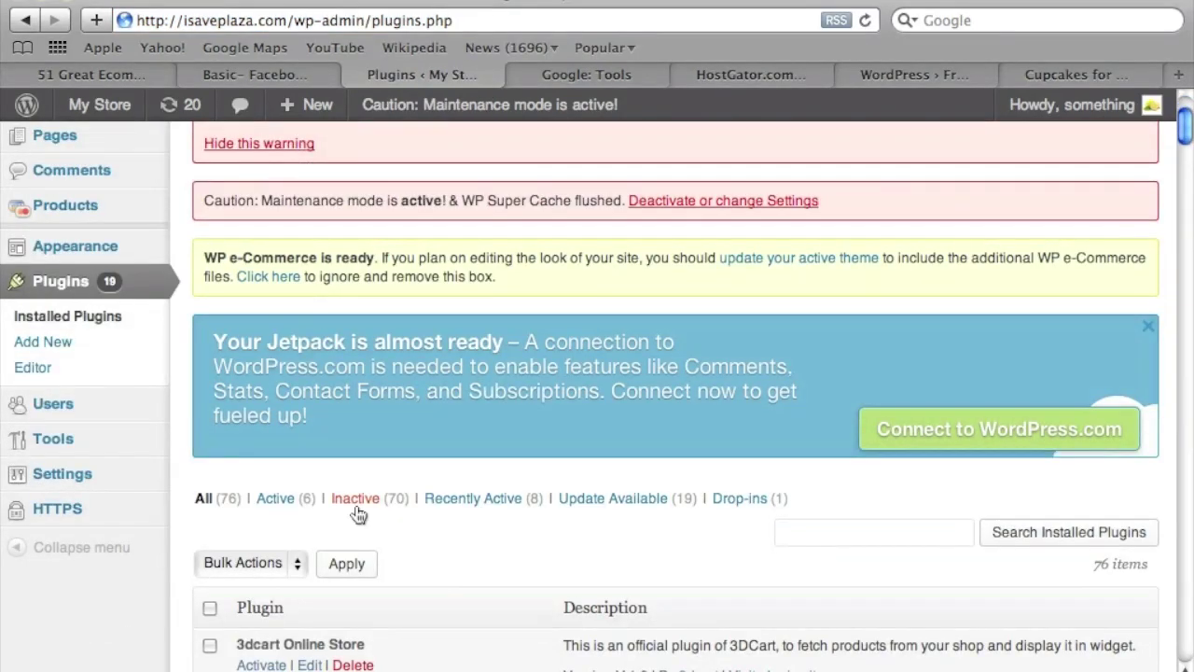
left_click(357, 499)
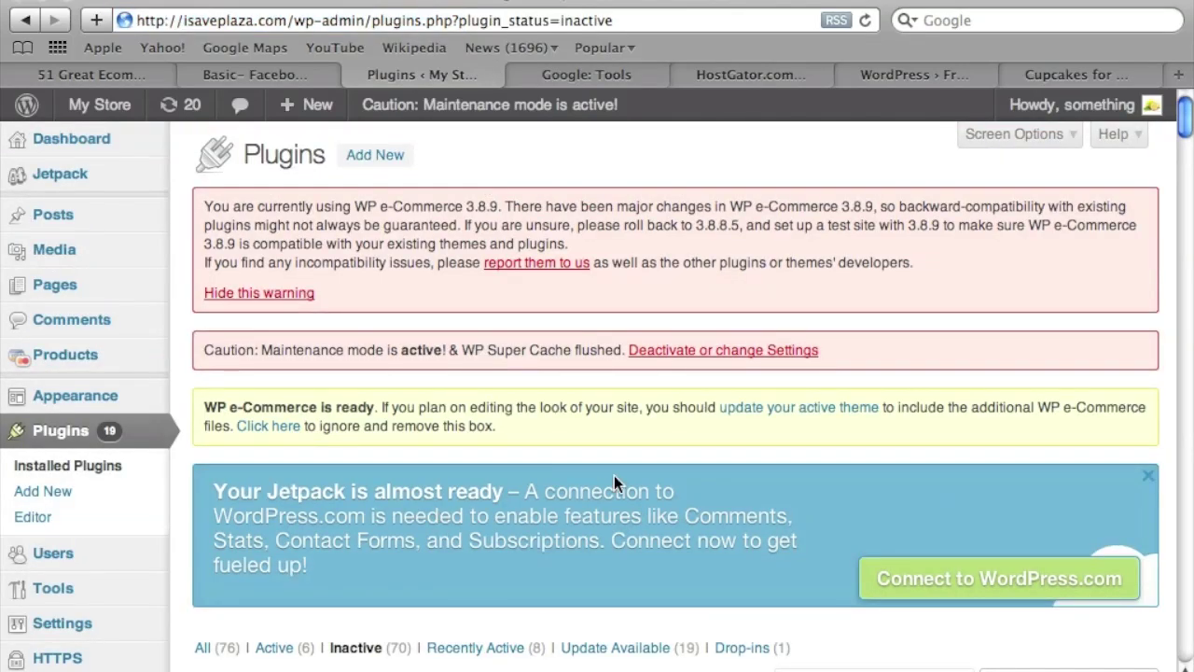
Find the Paypal Shortcode plugin in the inactive plugins list and activate it.
key("super+f")
type("Paypal Shortcodes")
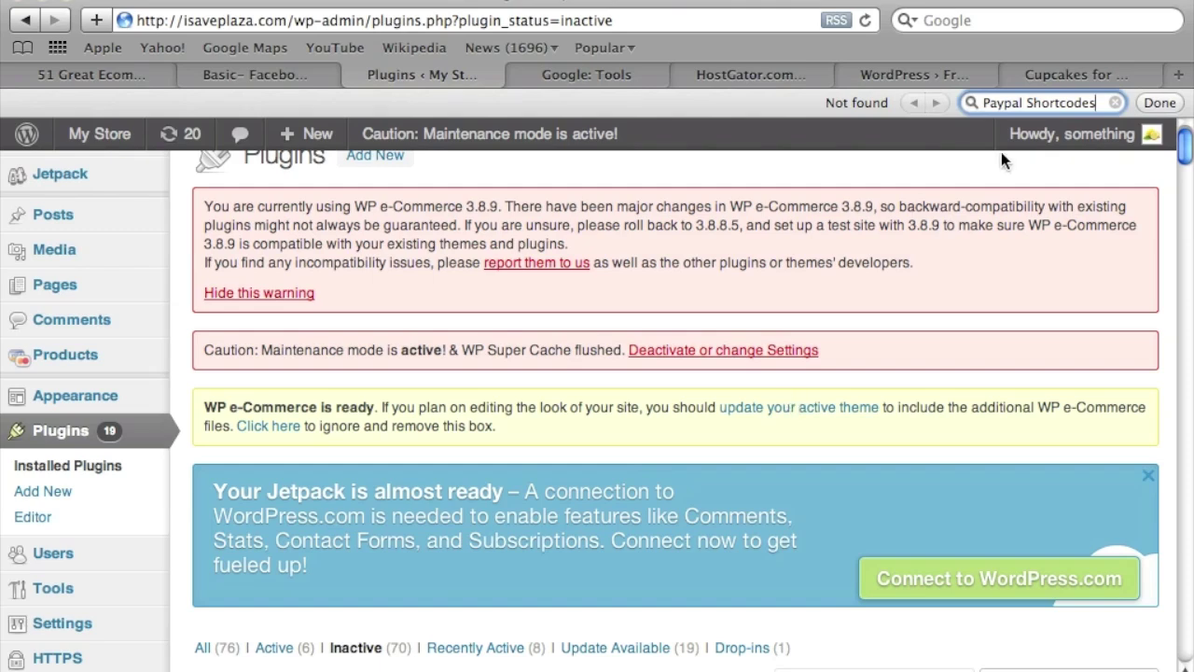
key("BackSpace")
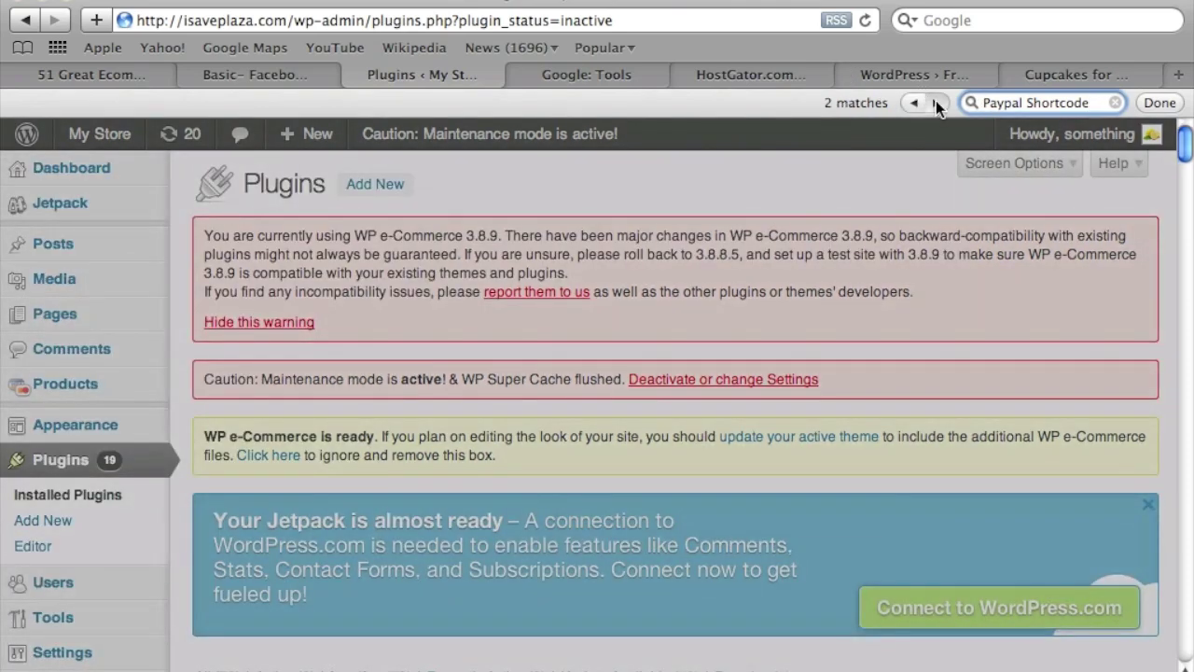
left_click(936, 103)
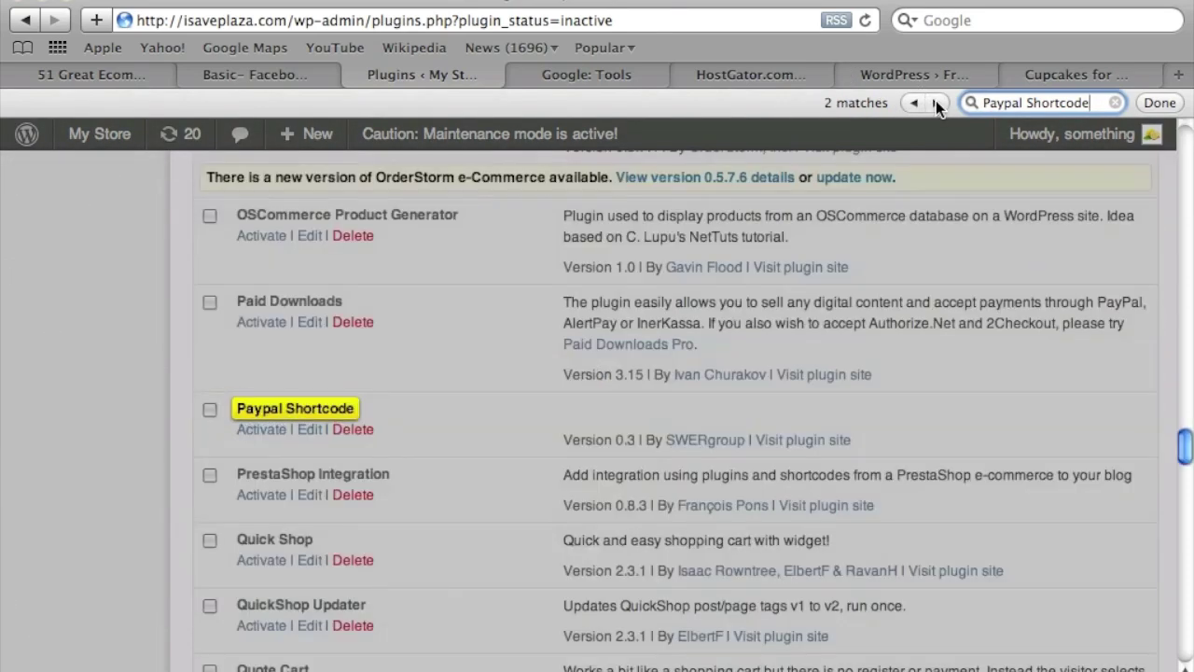
left_click(276, 431)
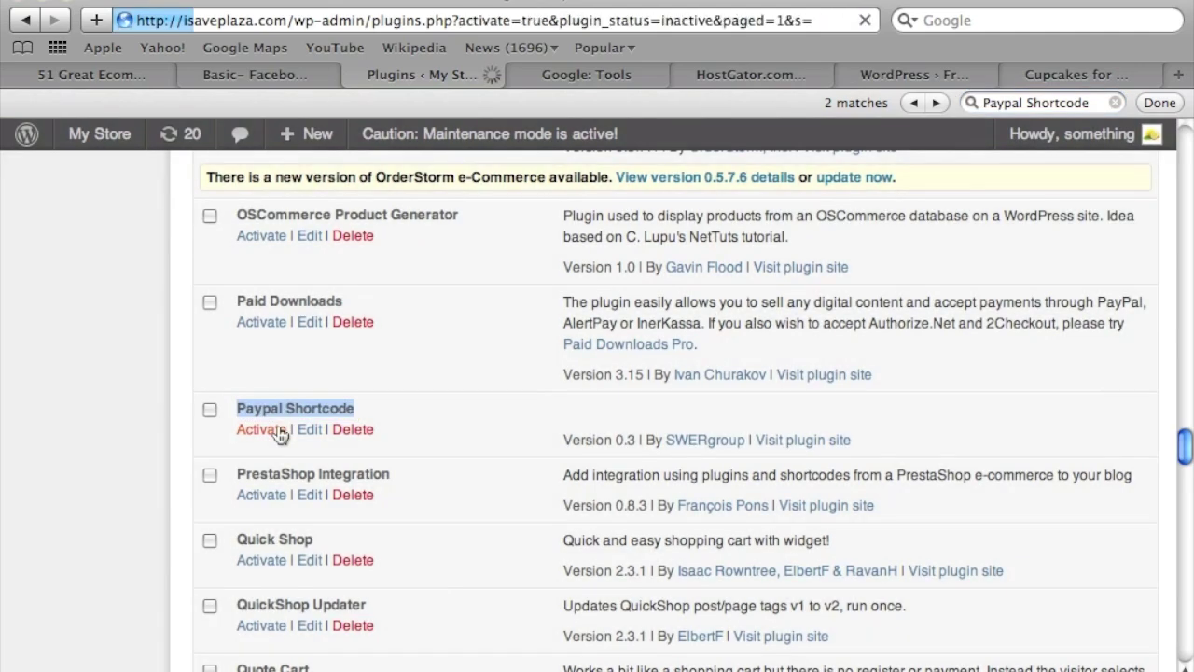
List the active plugins and open the Paypal Shortcode plugin's paypal-shortcodes.php file for editing.
scroll(342, 443, "down", 5)
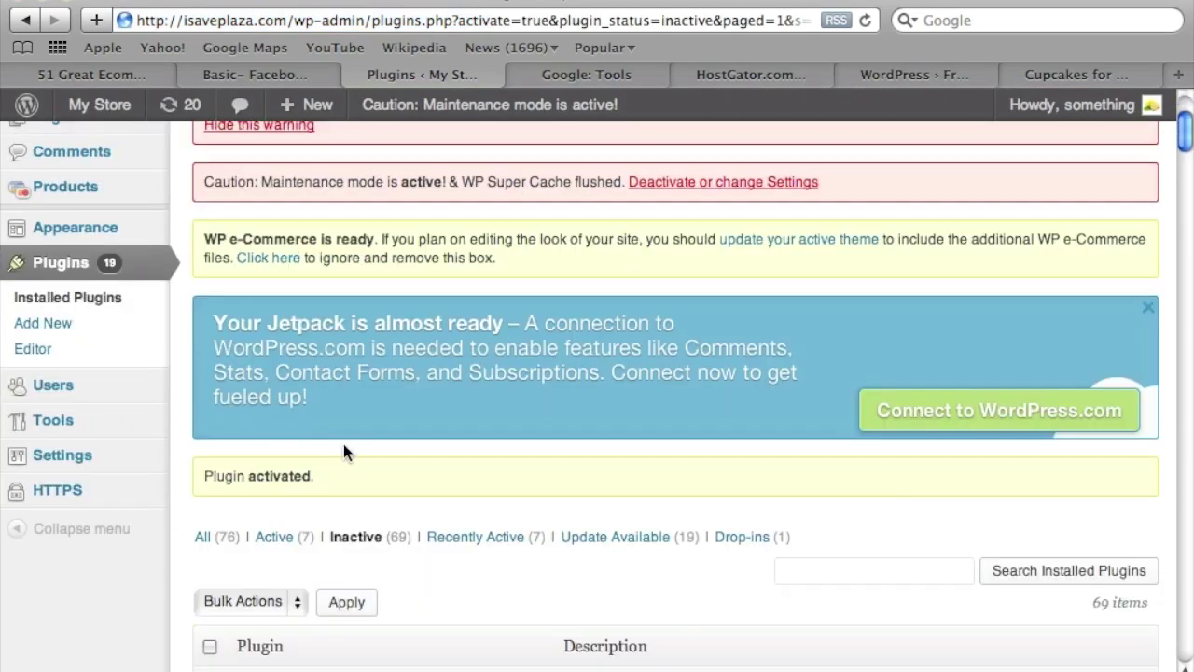
left_click(292, 317)
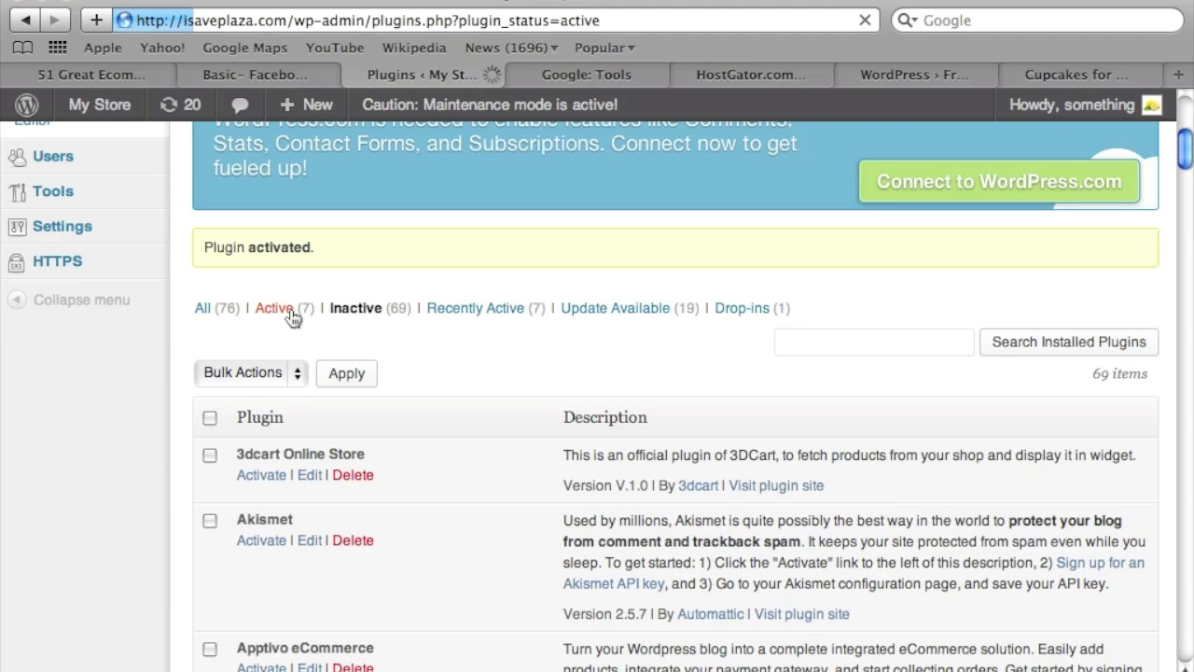
scroll(395, 452, "down", 4)
scroll(428, 476, "down", 4)
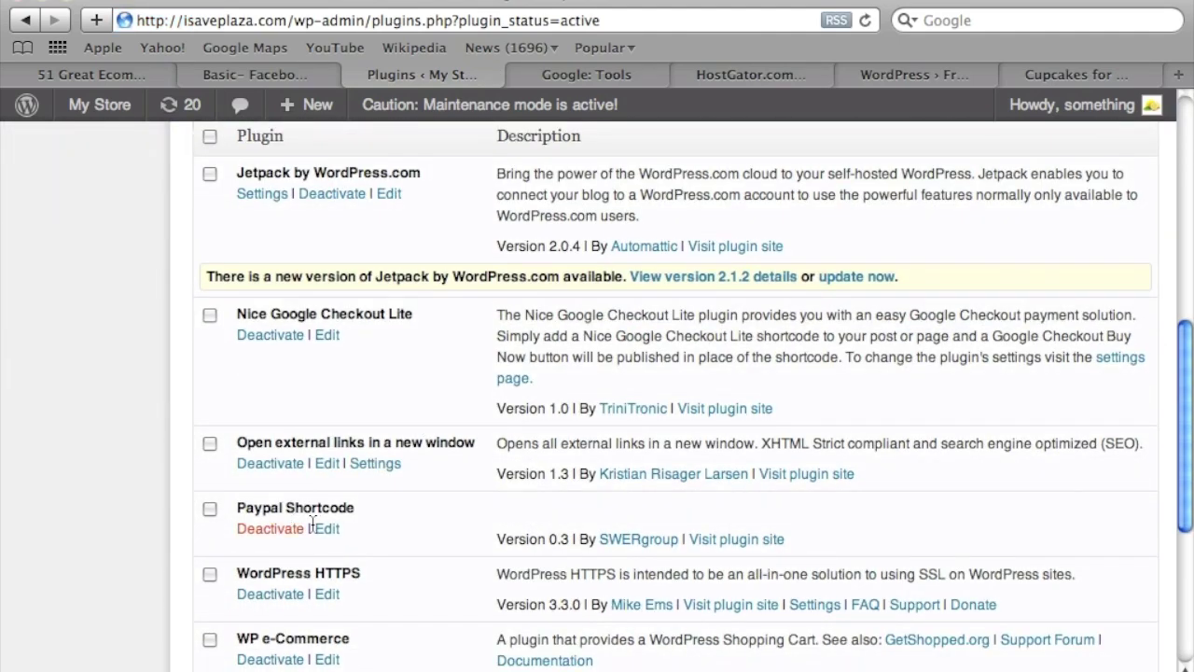
left_click(323, 531)
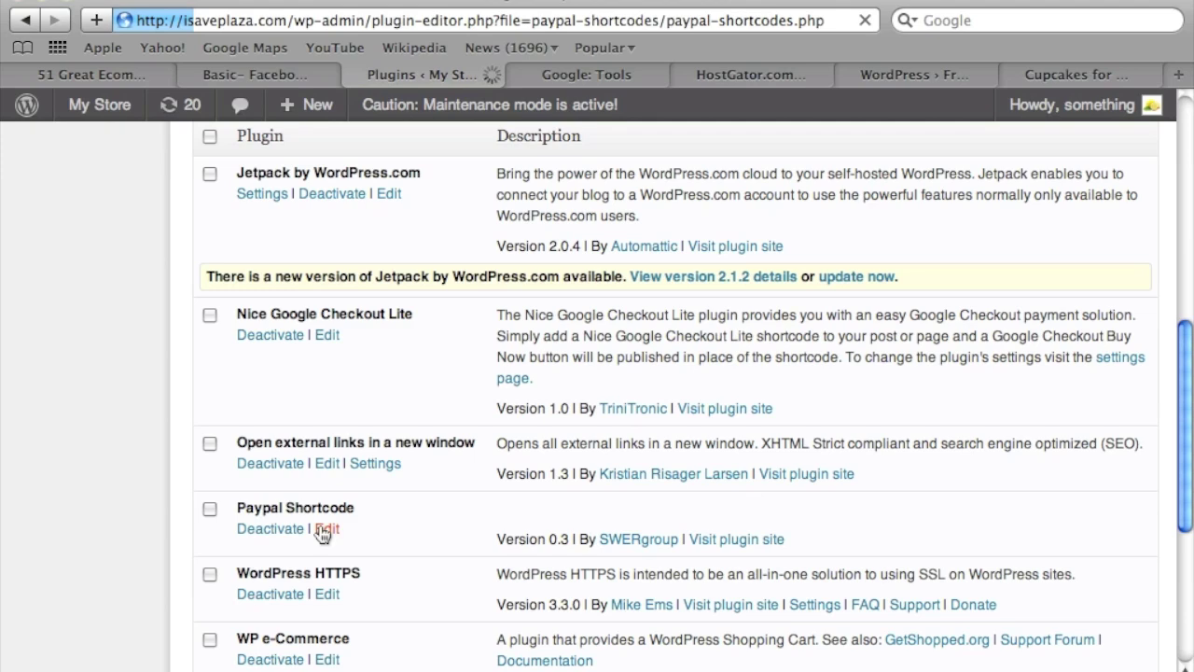
scroll(750, 544, "down", 3)
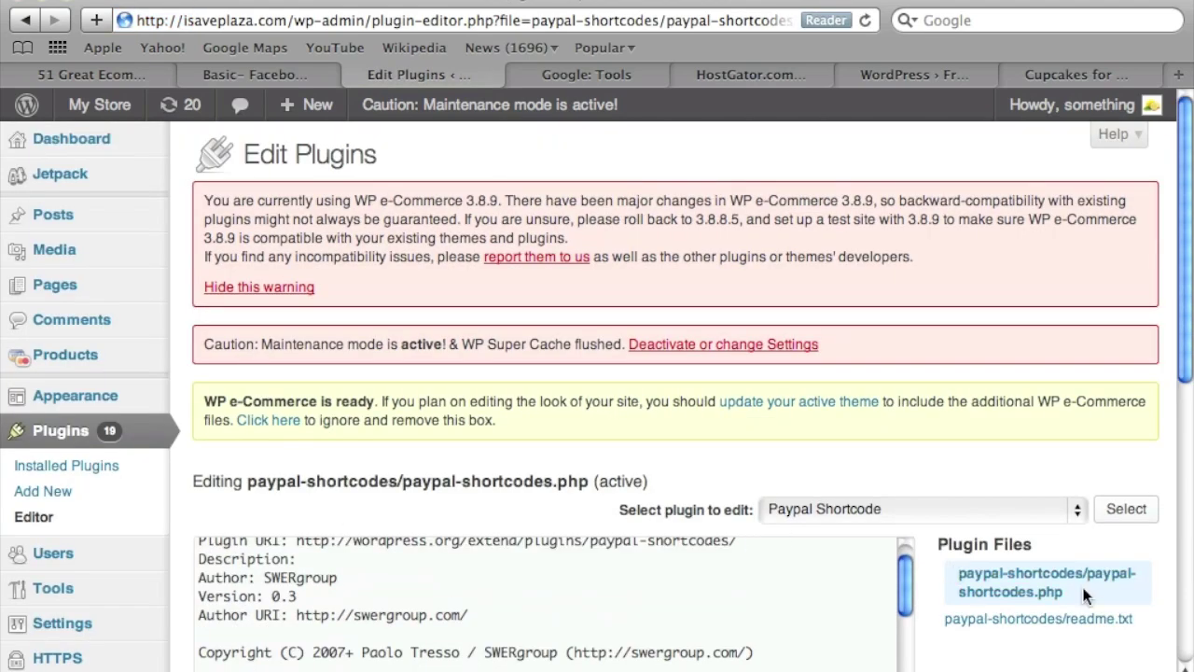
left_click_drag(1066, 589, 954, 581)
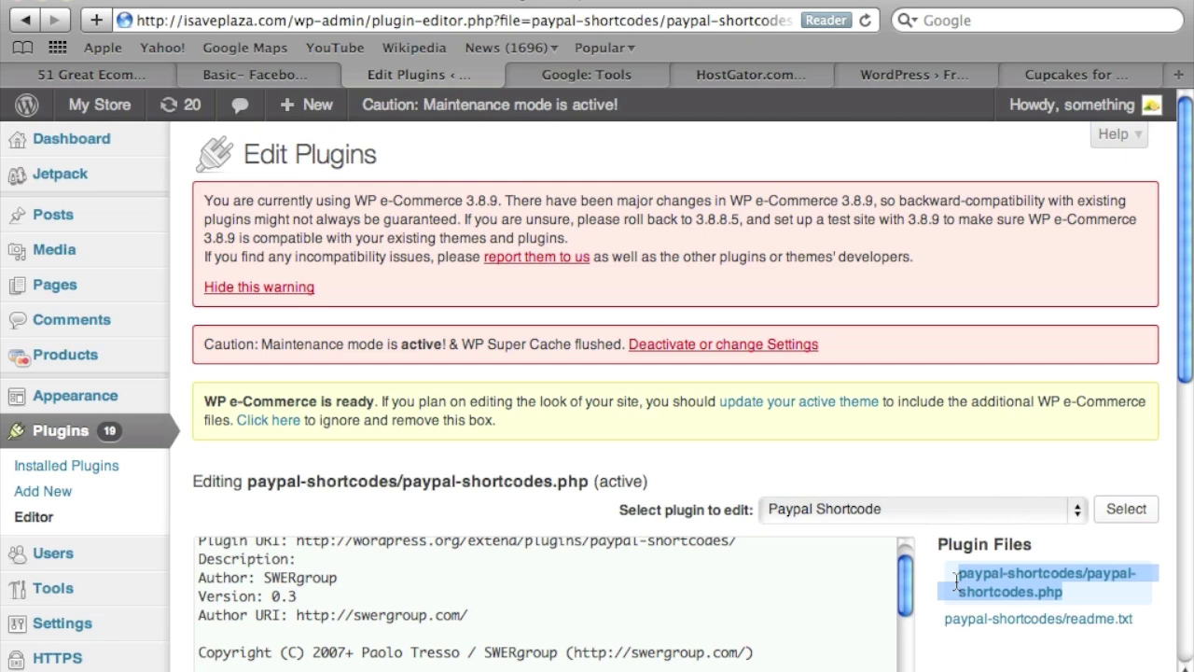
Find the first "<form" tag in paypal-shortcodes.php and add target="_blank" after method="post" in the paypal-cart form.
scroll(776, 599, "down", 10)
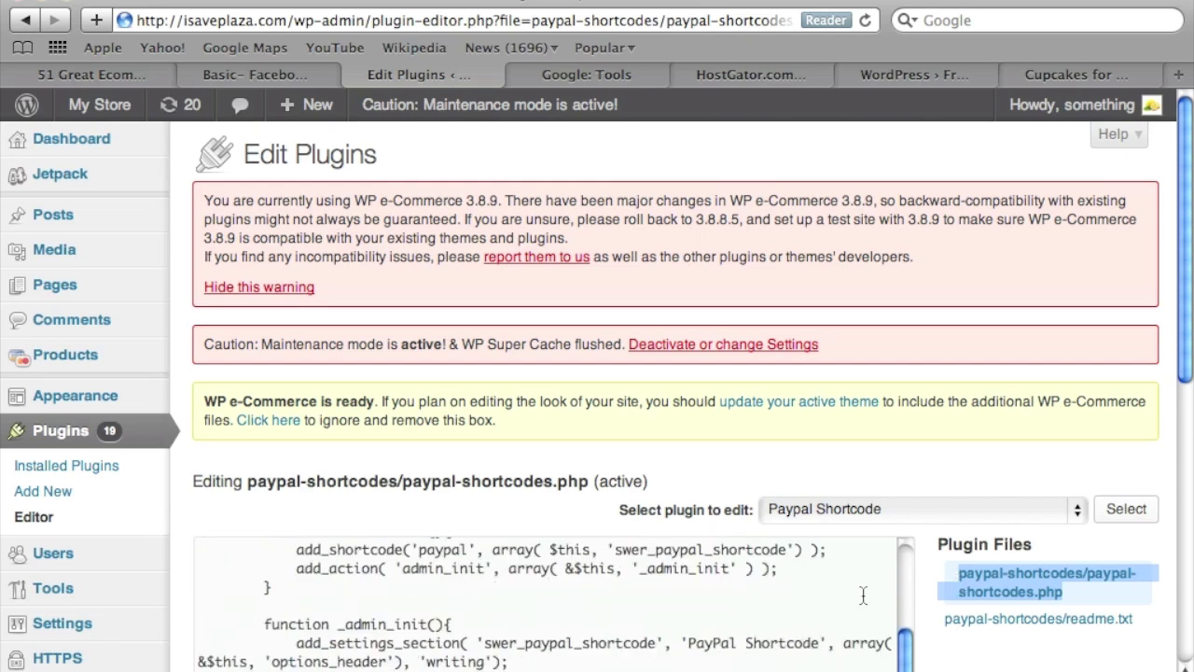
scroll(945, 606, "down", 3)
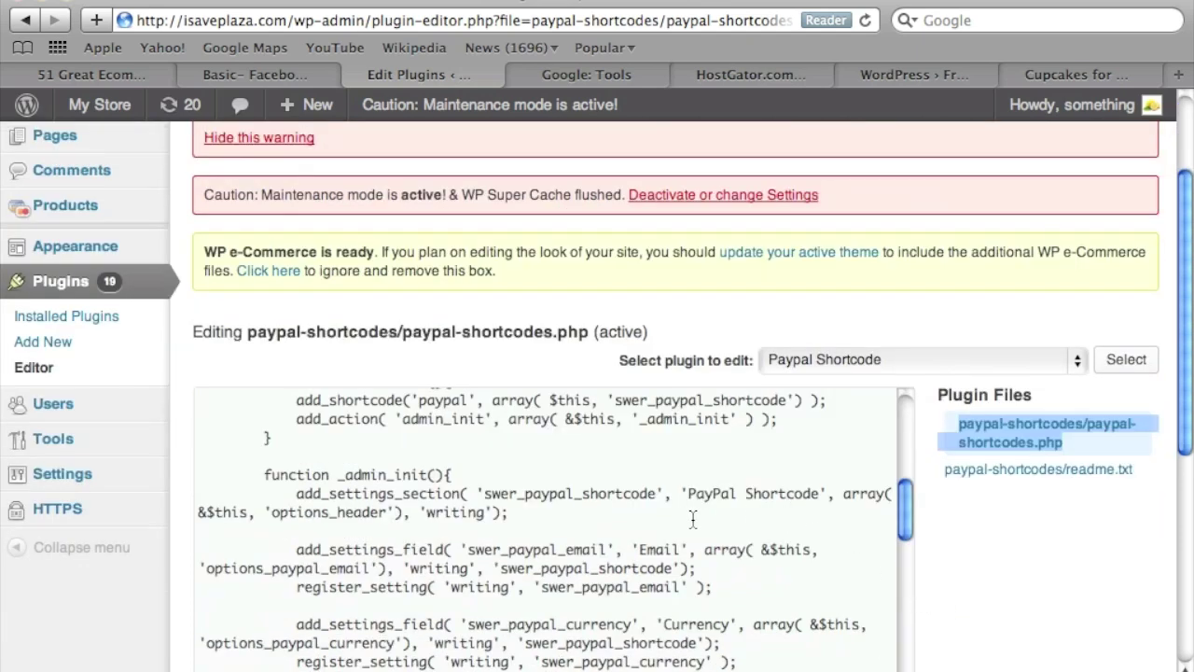
scroll(686, 520, "up", 2)
scroll(695, 519, "up", 3)
key("super+f")
type("<form")
scroll(706, 525, "down", 3)
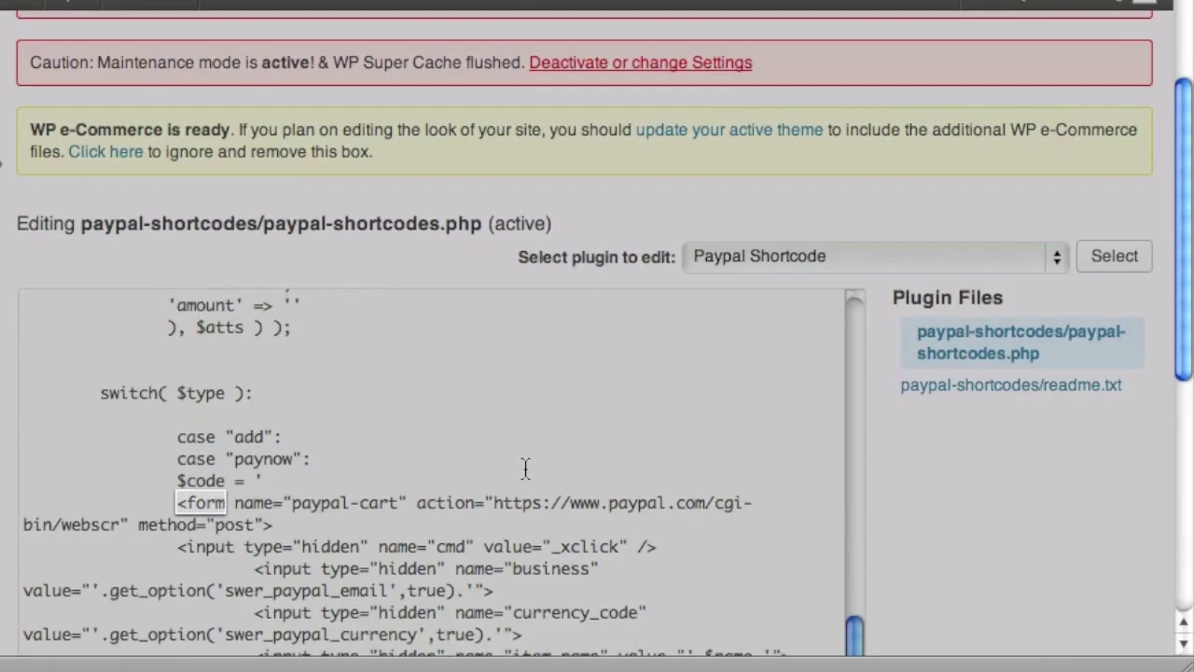
left_click(267, 524)
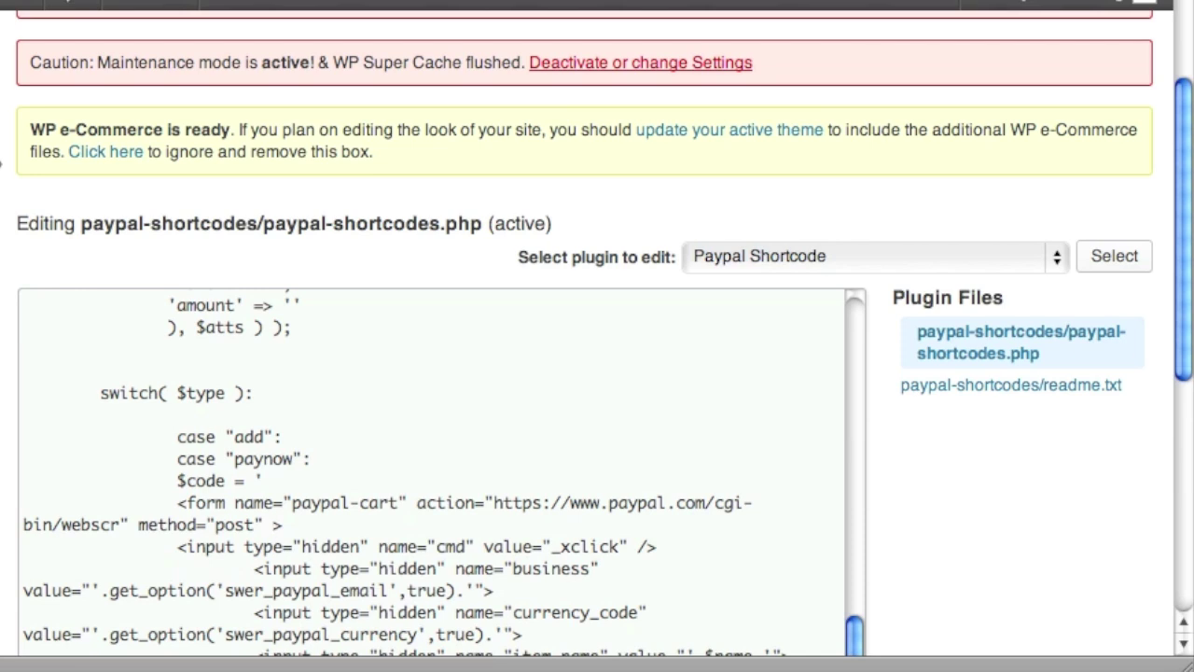
type("target=\"_blank\"")
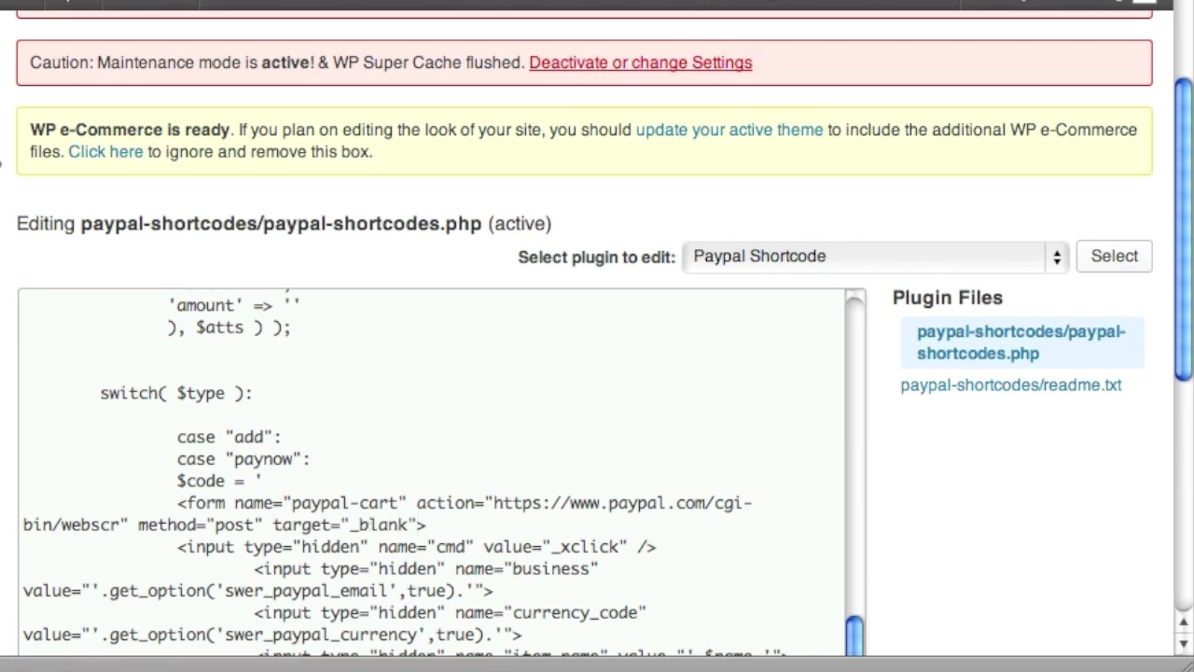
Add target="_blank" after method="post" in the _xclick form of the "view" case and update the plugin file.
key("super+g")
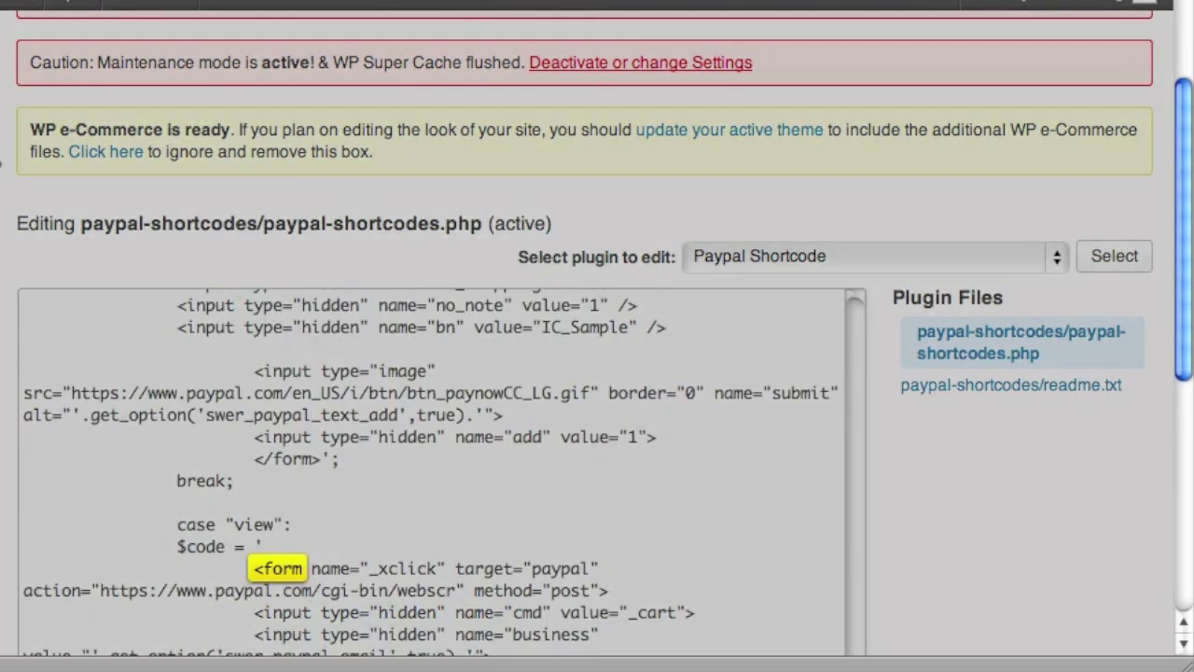
scroll(710, 426, "down", 3)
left_click(605, 518)
type("target")
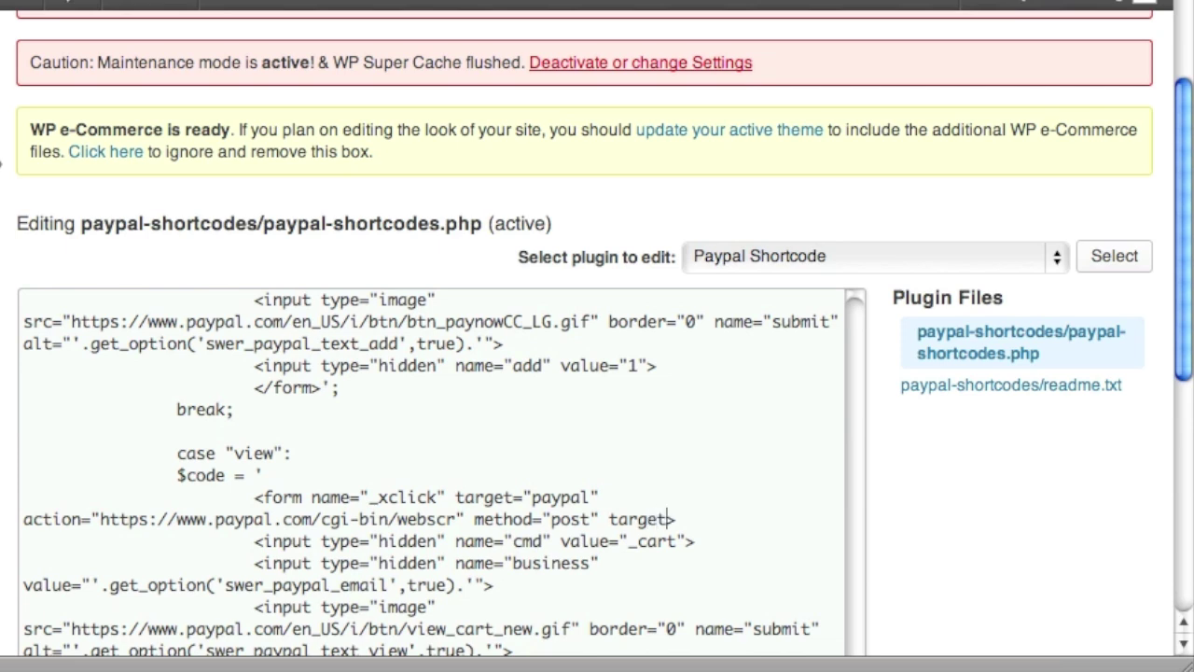
type("=\"_blank\"")
scroll(926, 546, "down", 3)
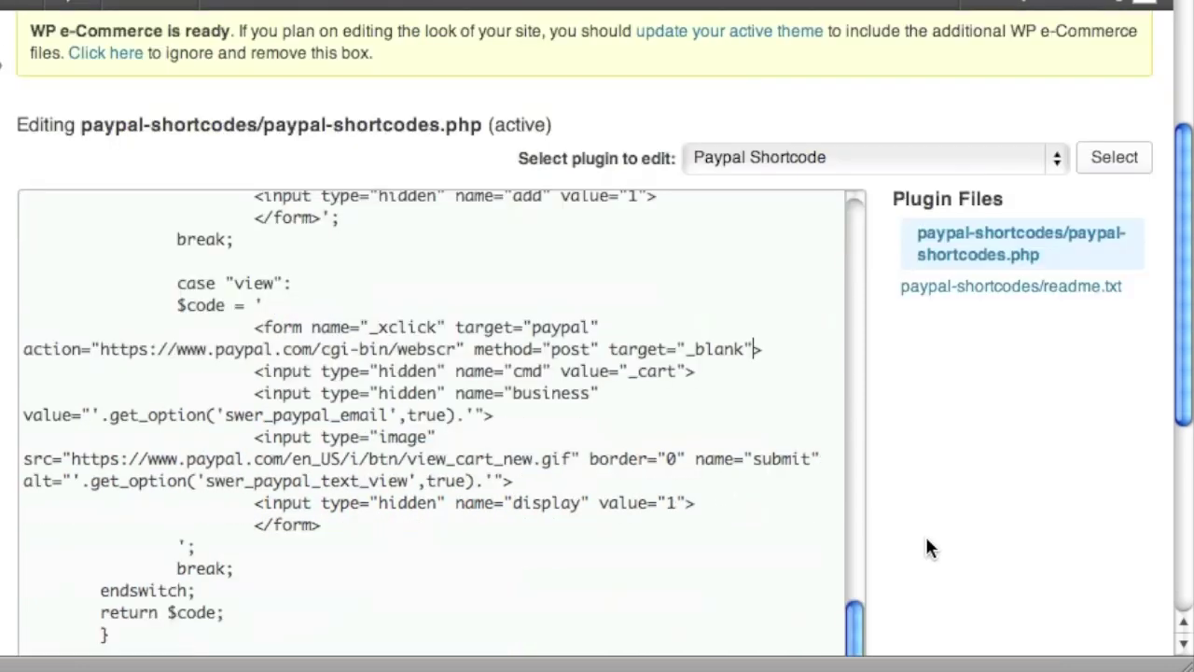
scroll(924, 534, "down", 5)
scroll(373, 555, "down", 2)
left_click(56, 536)
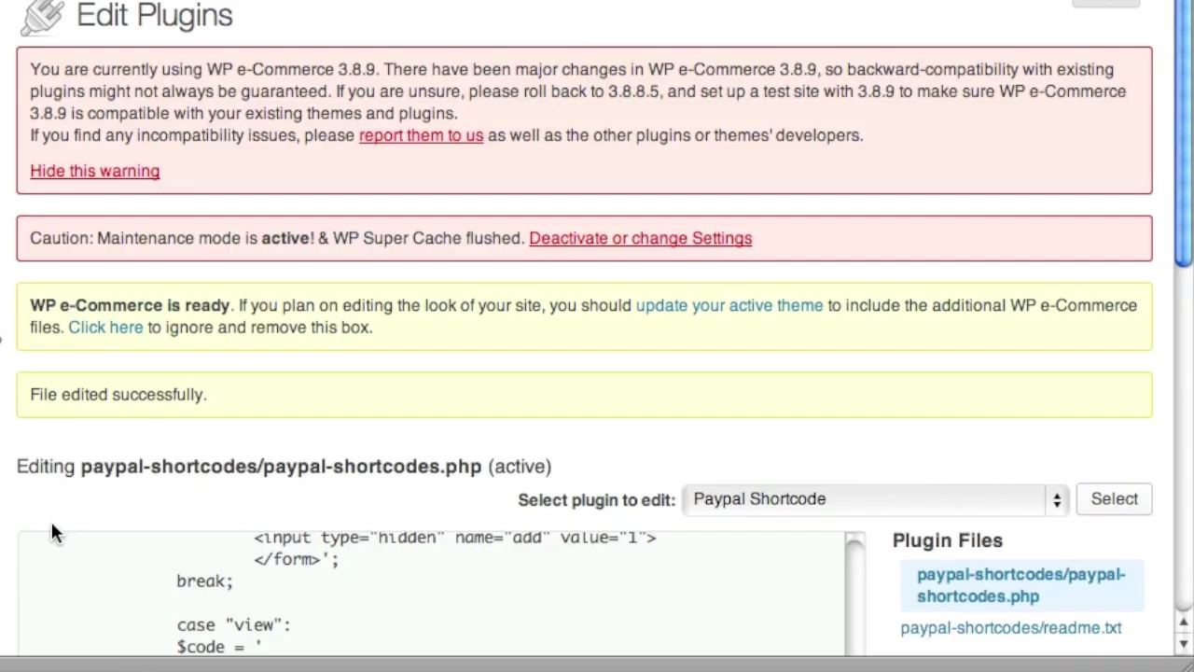
Open the plugin's readme.txt, read its usage description and copy the shortcode [paypal type="add" name="Item Name vol. 1" amount="12.99"].
scroll(53, 533, "down", 5)
scroll(215, 516, "down", 3)
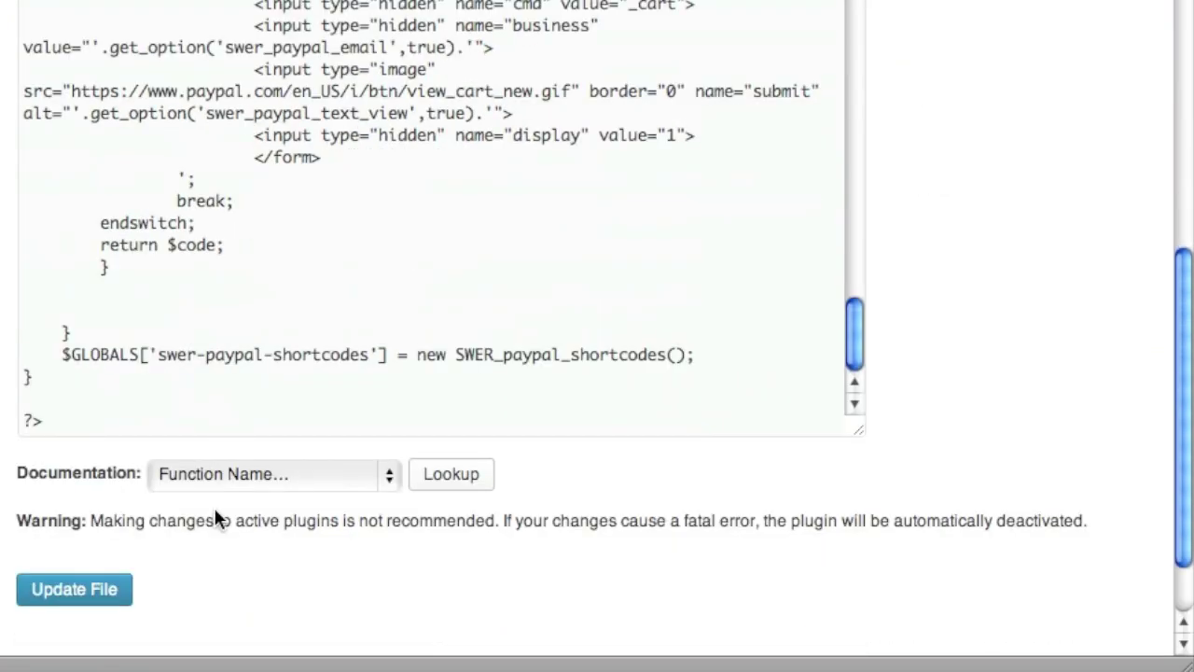
scroll(215, 516, "up", 10)
scroll(215, 515, "up", 10)
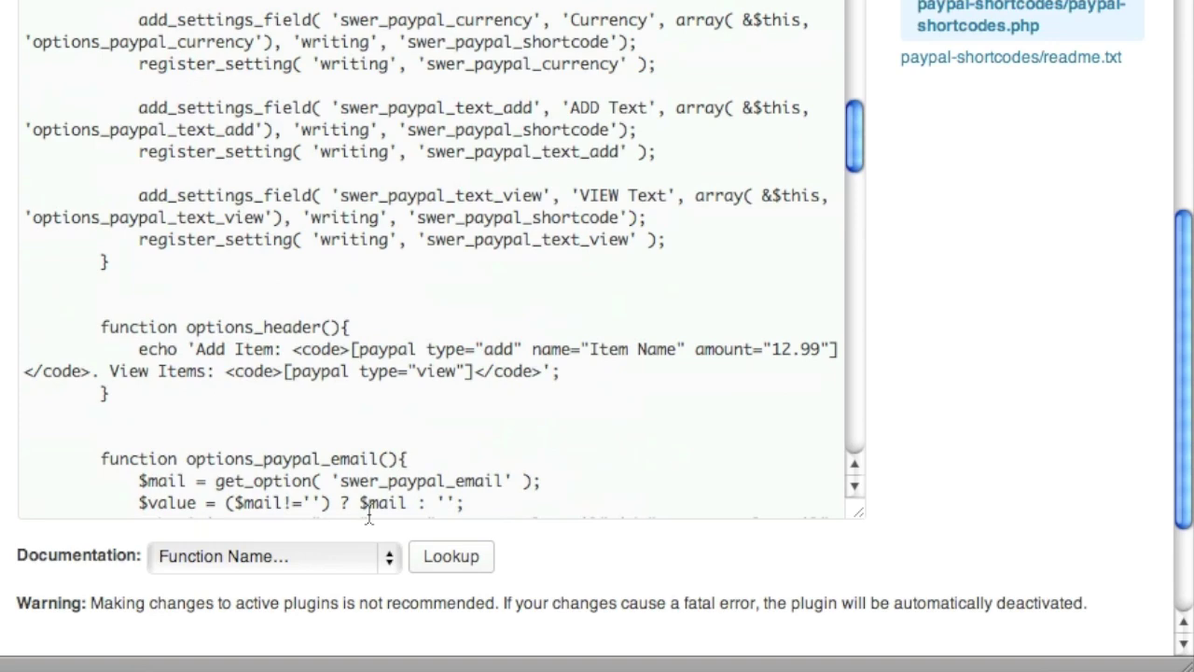
left_click(1026, 58)
scroll(629, 333, "down", 5)
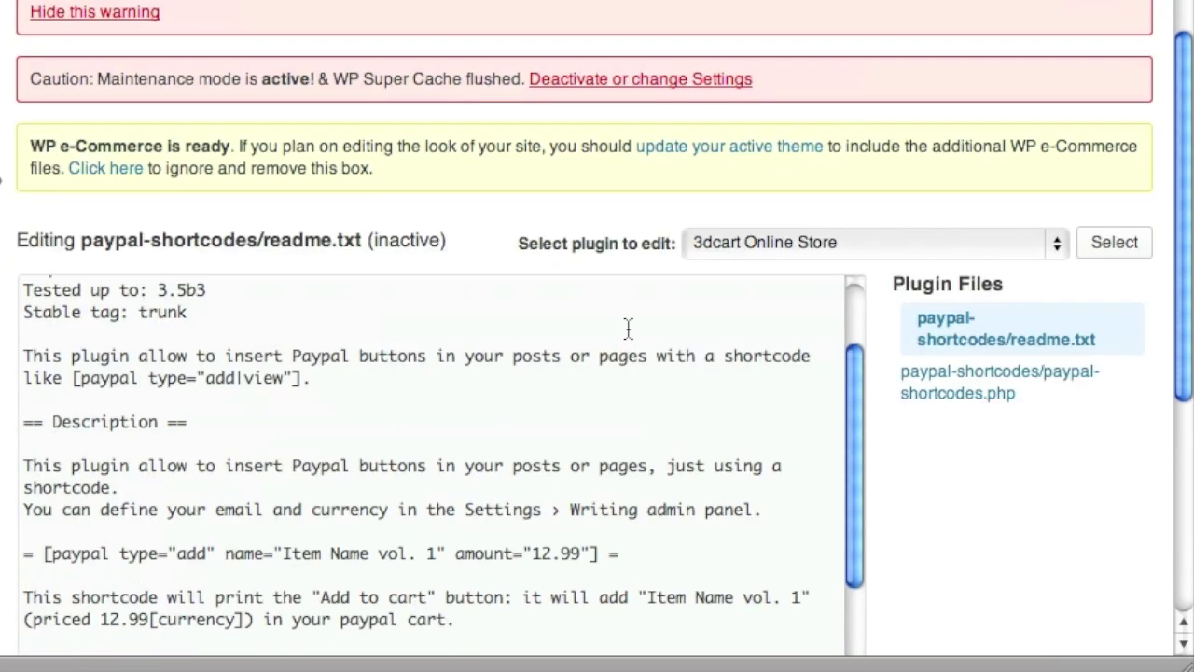
scroll(630, 323, "down", 1)
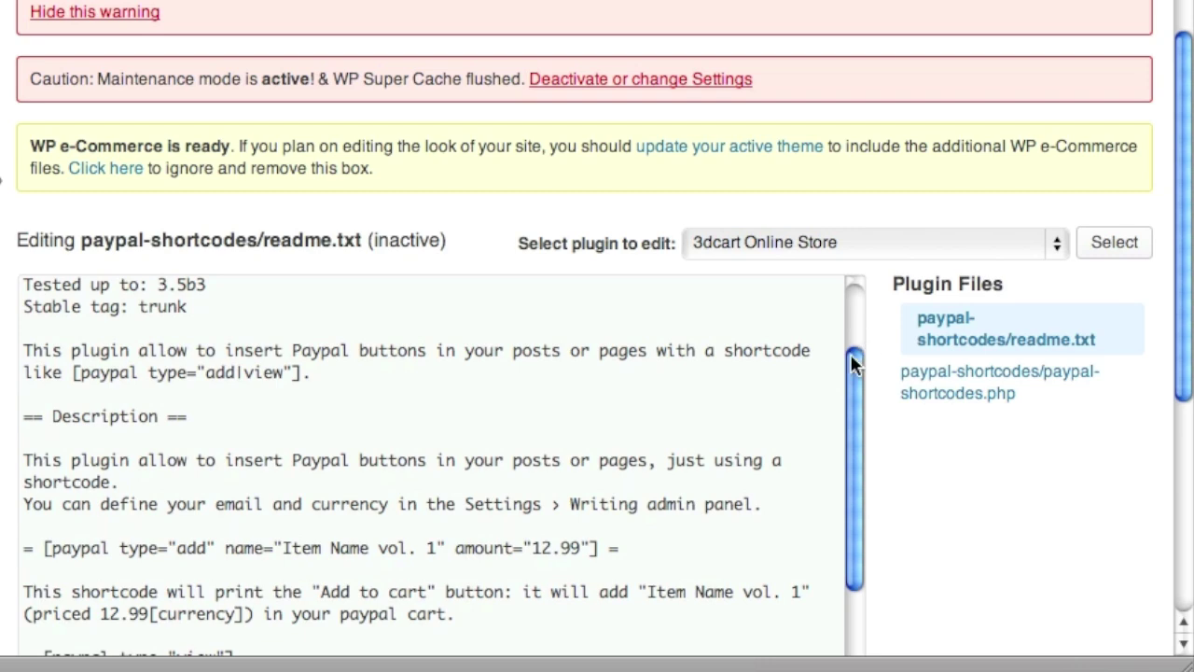
scroll(361, 466, "down", 2)
left_click_drag(599, 487, 43, 489)
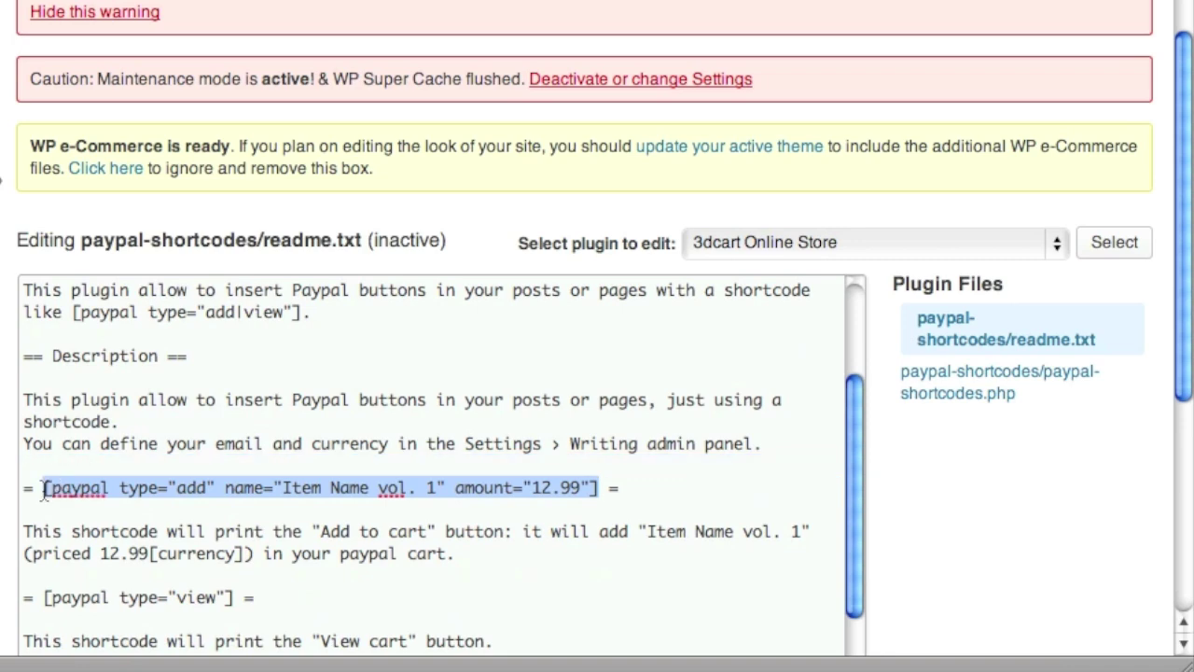
right_click(70, 489)
left_click(126, 556)
Go to the posts list and open the One Dozen Cupcakes post for editing.
scroll(597, 373, "up", 3)
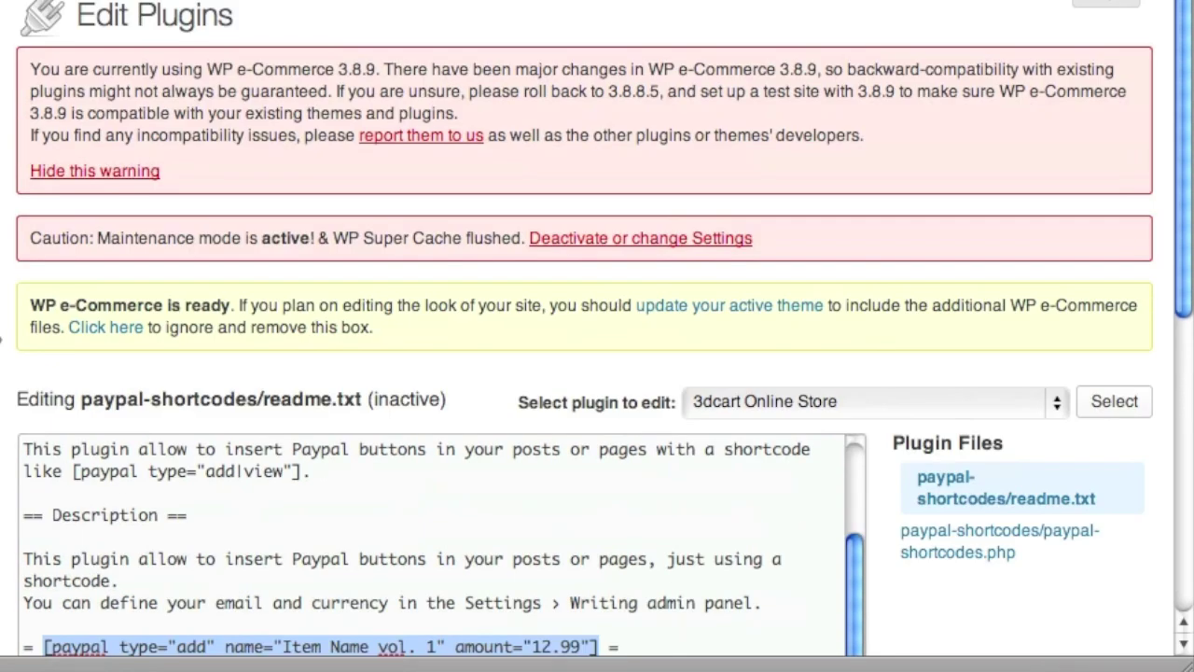
left_click(2, 84)
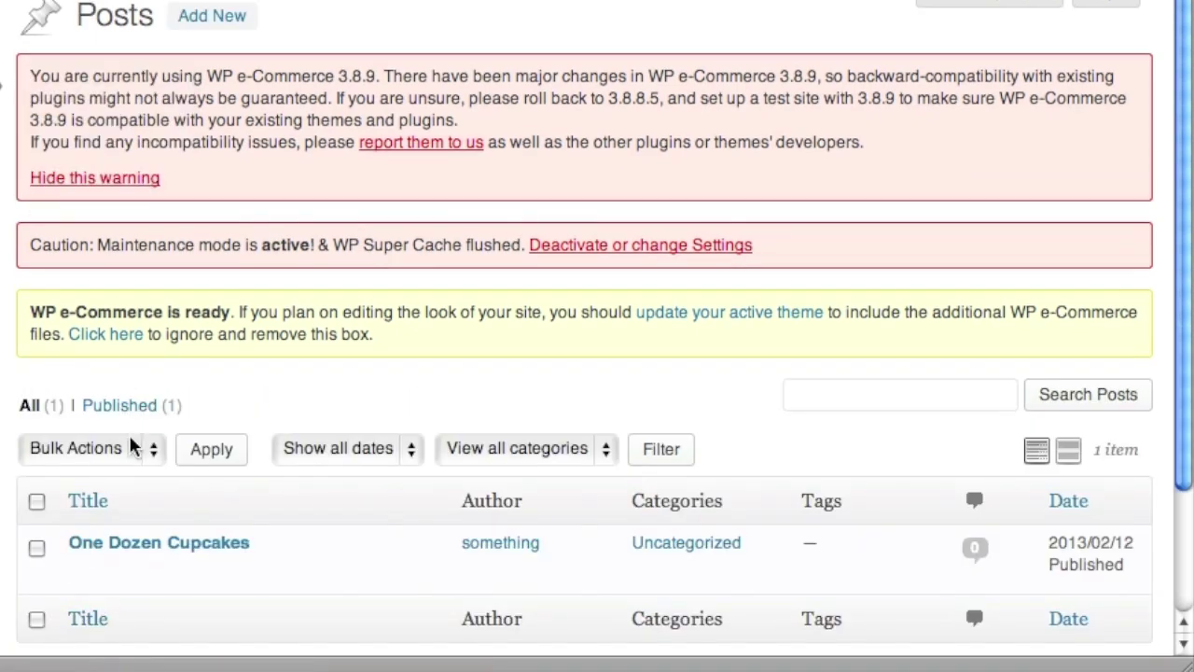
scroll(419, 432, "down", 5)
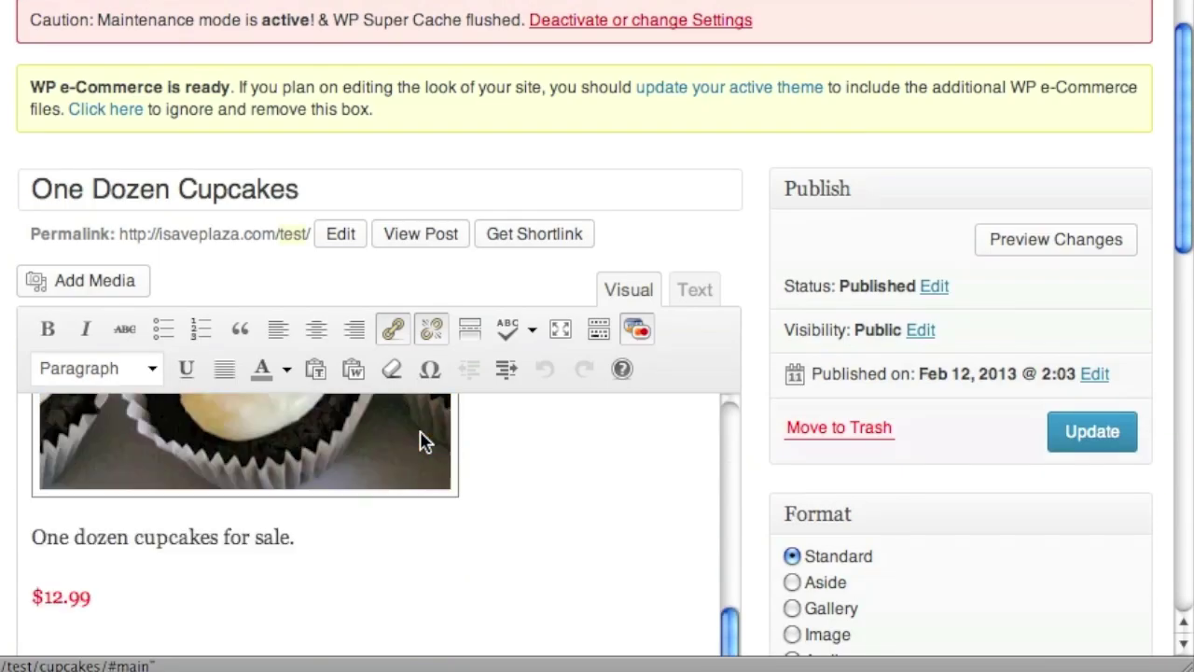
scroll(421, 438, "down", 7)
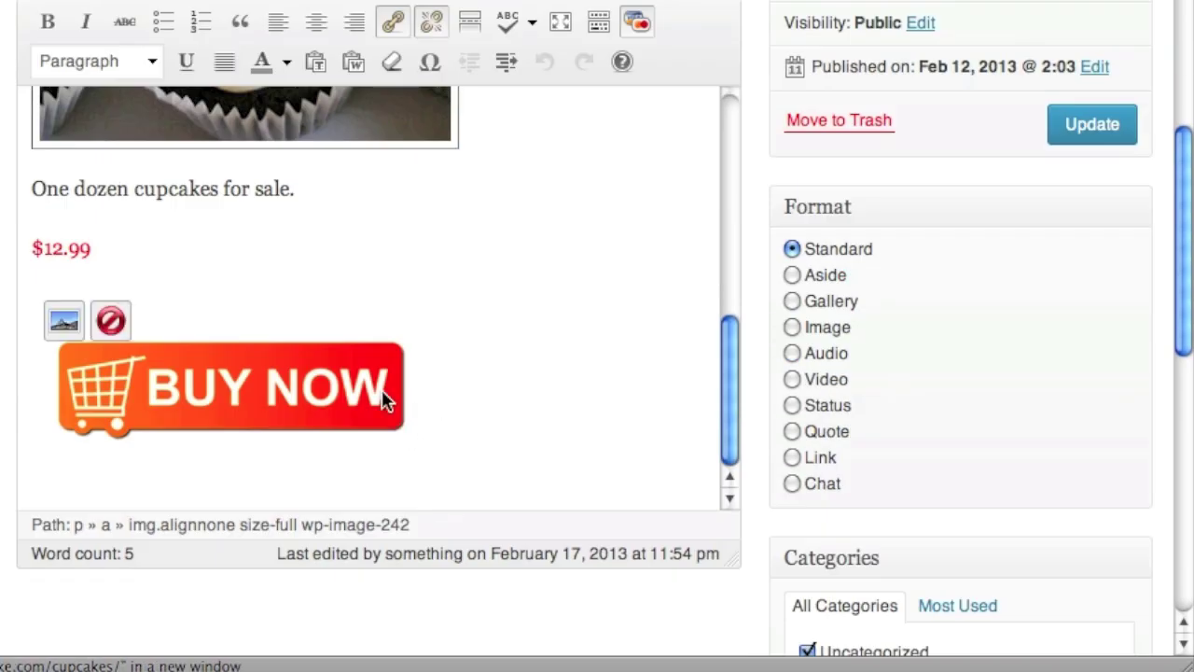
In the post's HTML source, replace the linked Buy Now image code below the price with the copied PayPal shortcode.
left_click(386, 400)
scroll(476, 410, "up", 2)
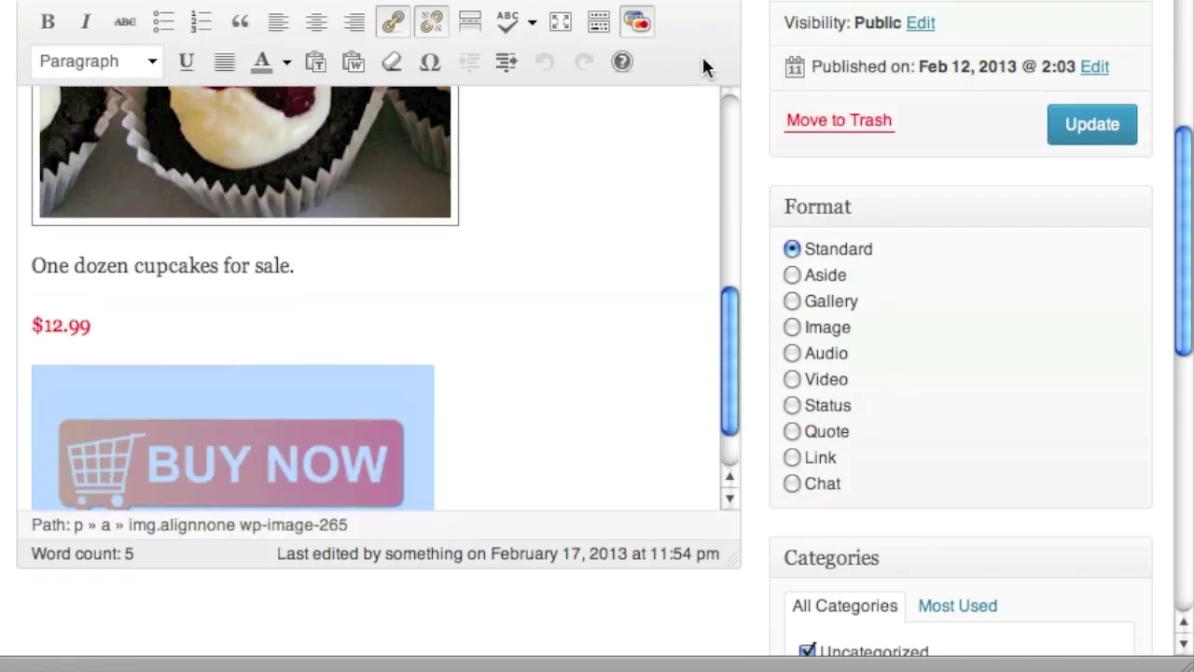
left_click(688, 5)
left_click_drag(128, 427, 15, 315)
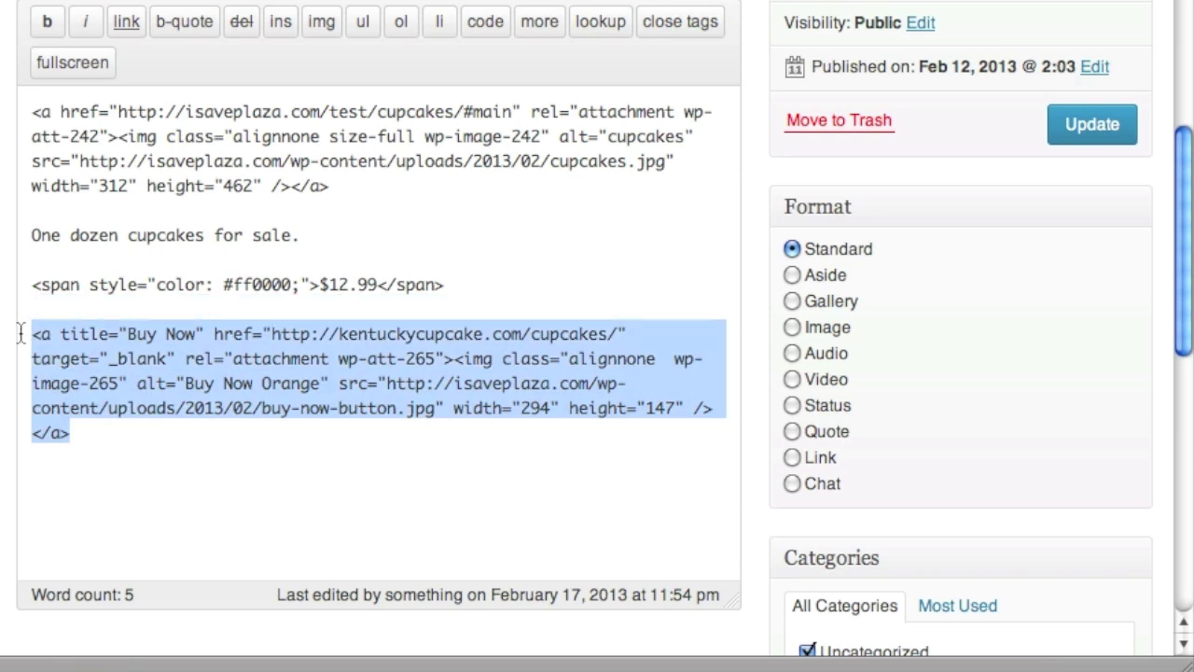
key("Delete")
key("super+v")
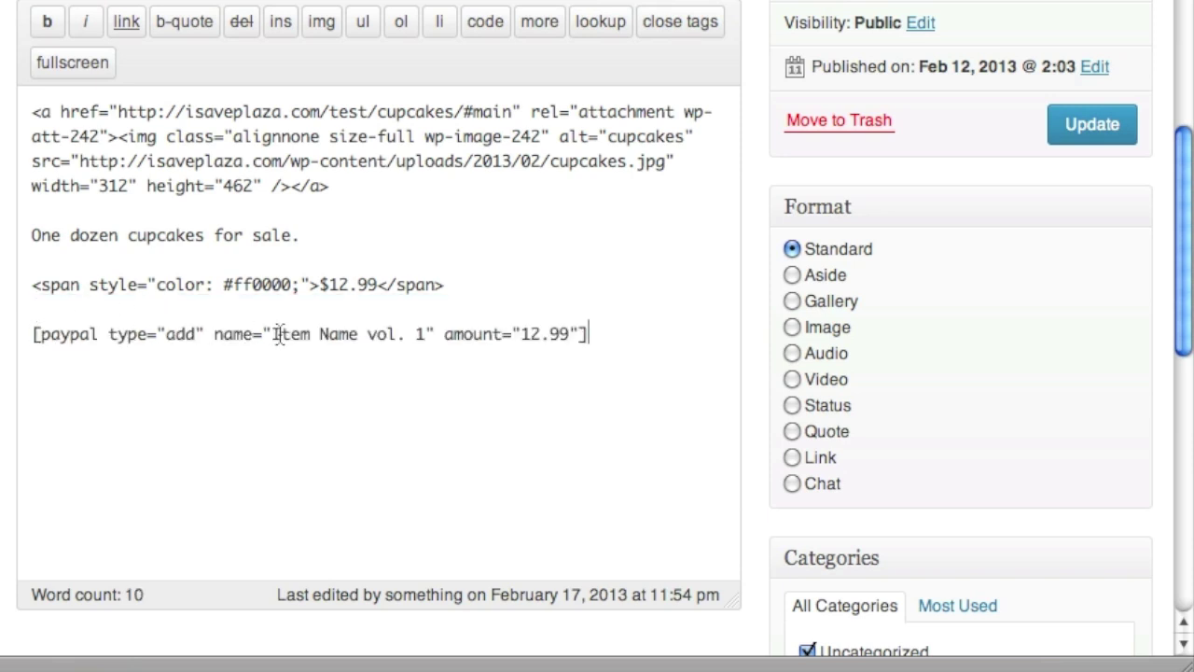
Set the shortcode's item name to One Dozen Cupcakes using the post title, and update the post.
left_click_drag(291, 237, 5, 234)
scroll(234, 299, "up", 3)
left_click(202, 79)
triple_click(202, 79)
type("≈")
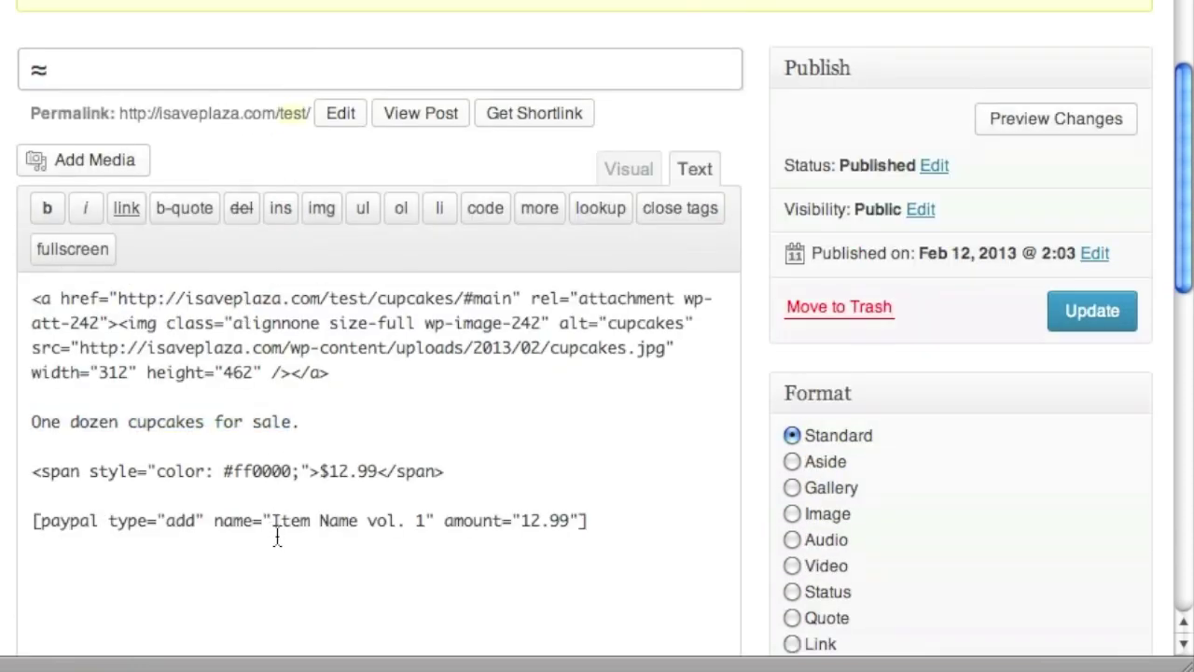
key("super+z")
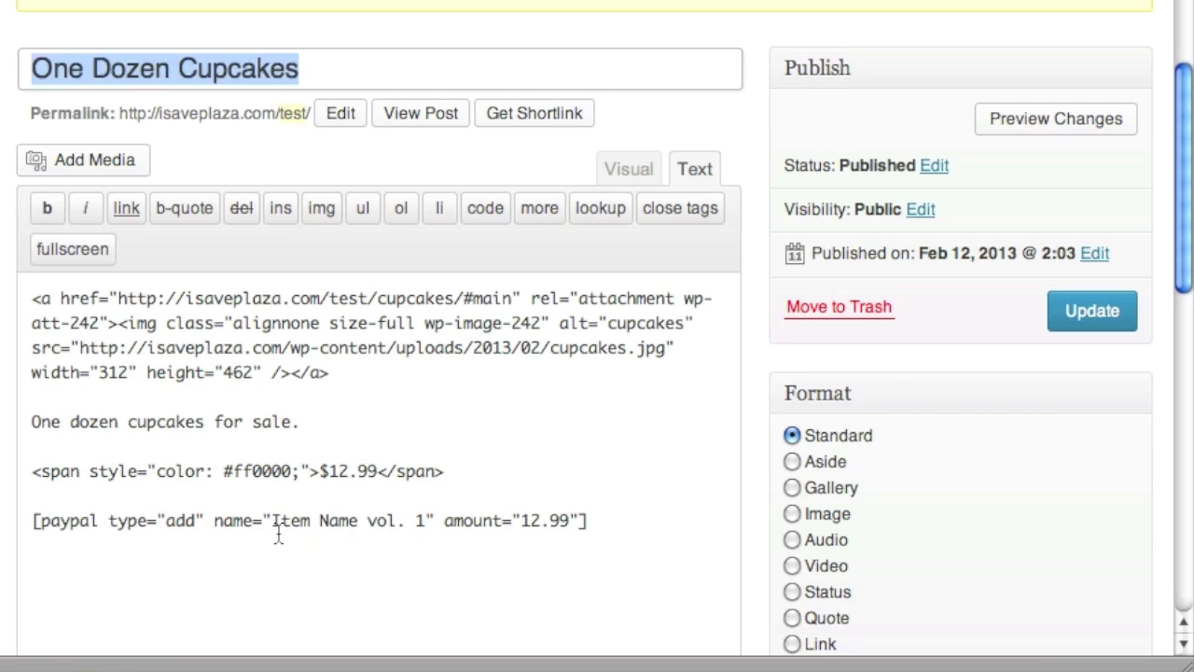
left_click_drag(271, 520, 433, 519)
key("super+v")
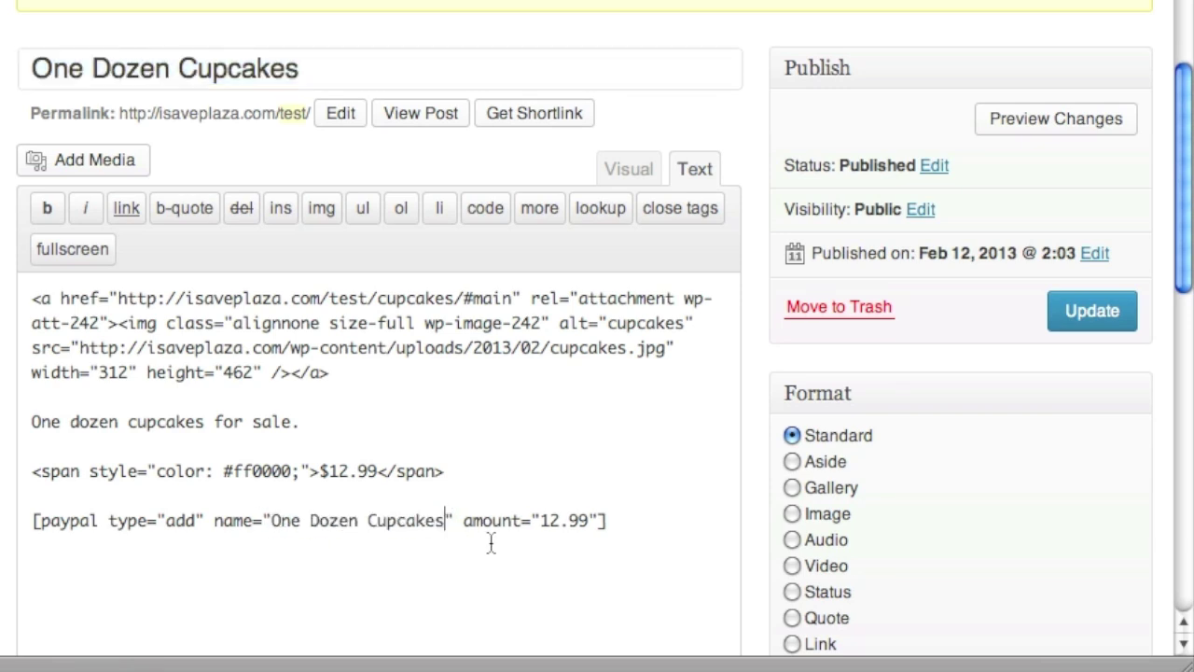
left_click(1078, 311)
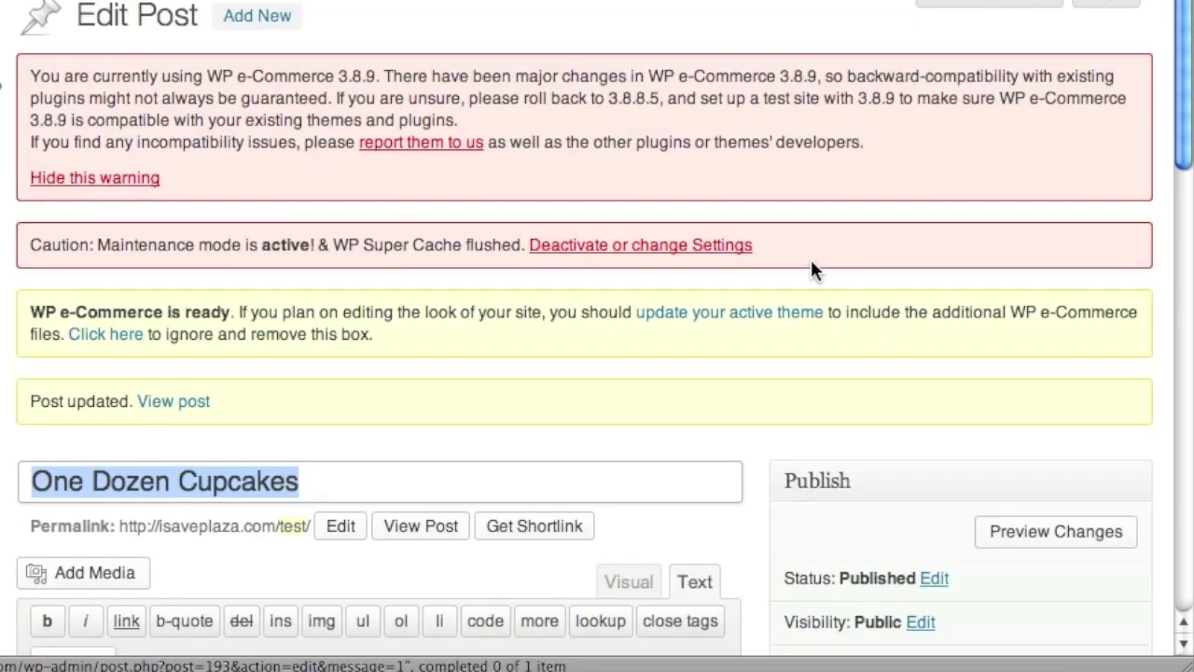
Switch the One Dozen Cupcakes post to the visual editor and review the PayPal shortcode below the price.
scroll(682, 357, "down", 5)
left_click(634, 352)
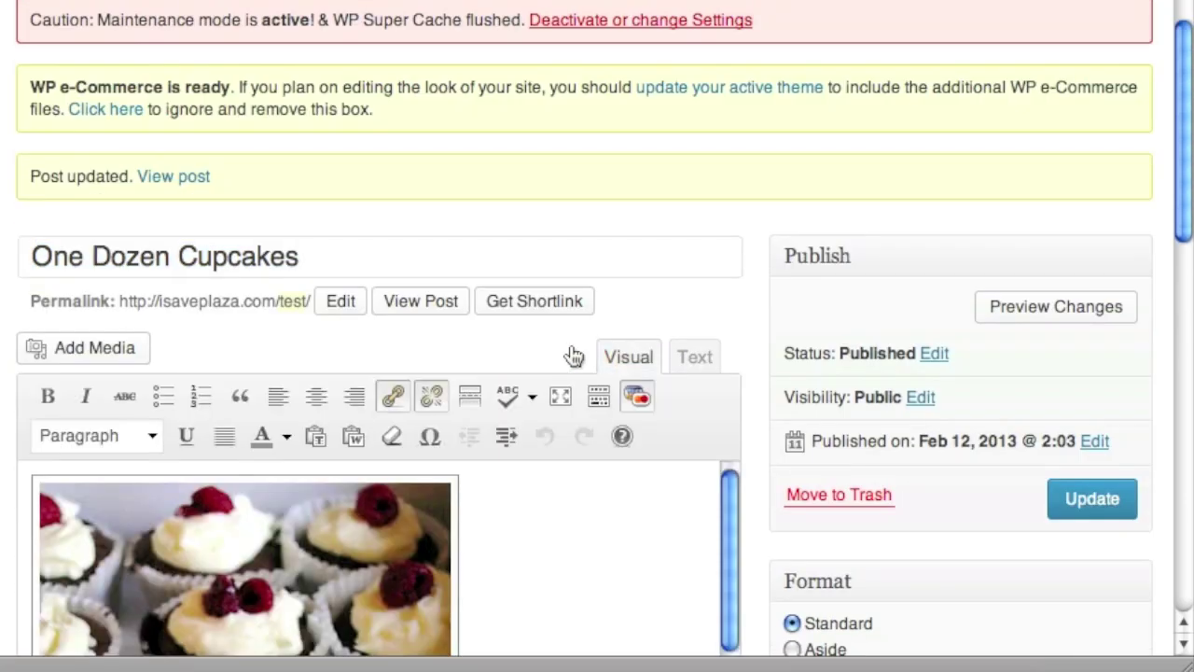
scroll(597, 355, "down", 3)
scroll(625, 357, "down", 8)
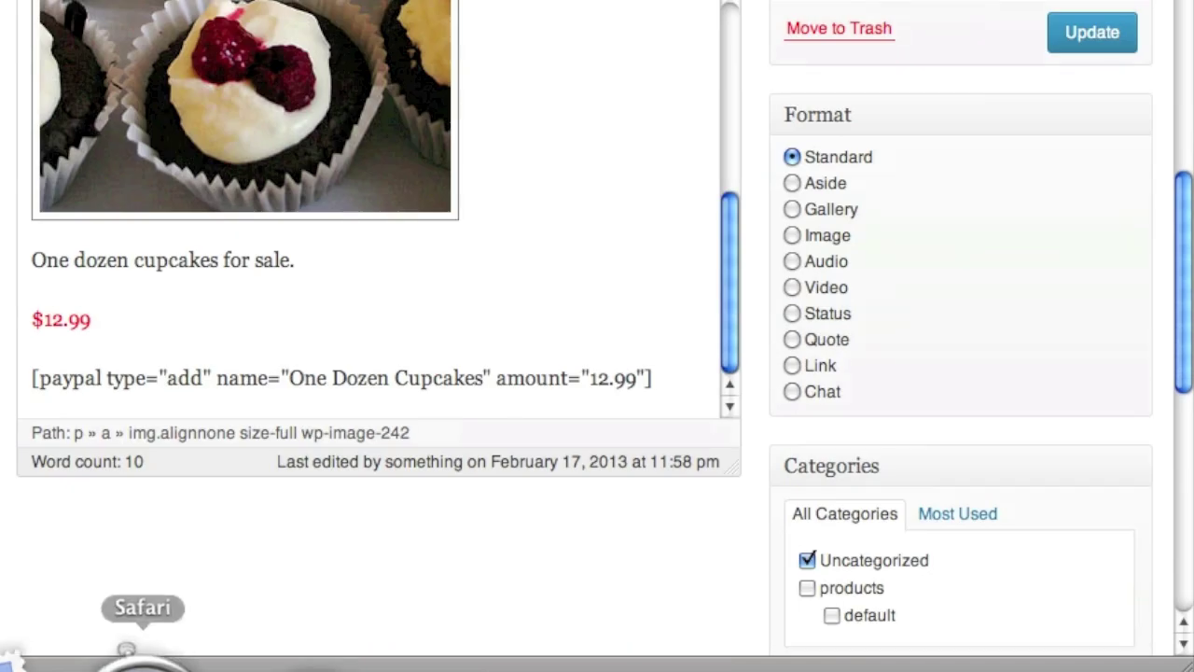
Switch to the My Store on Facebook window, reload the store and find the payment button below the cupcake price.
right_click(126, 645)
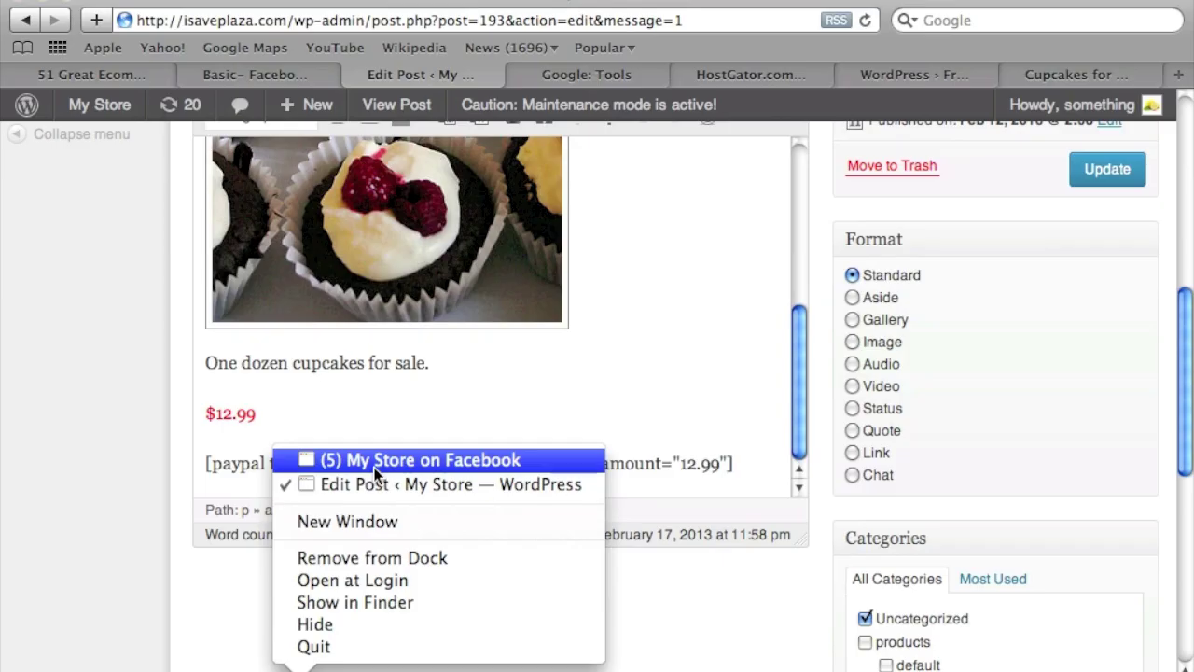
left_click(270, 374)
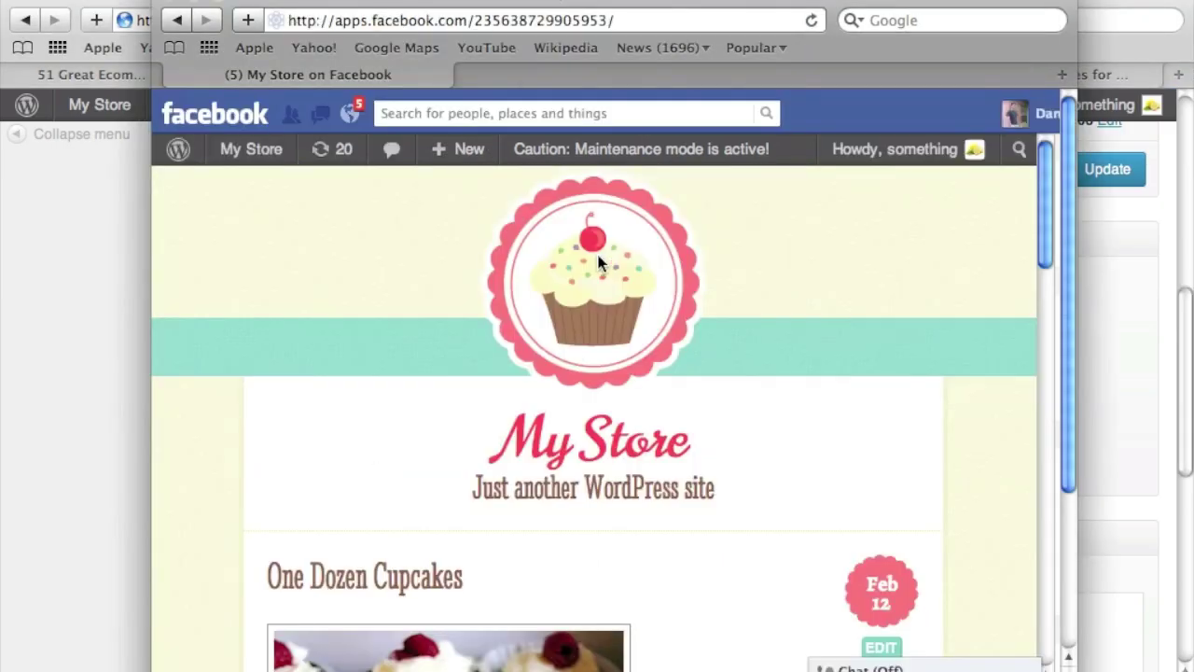
left_click(812, 20)
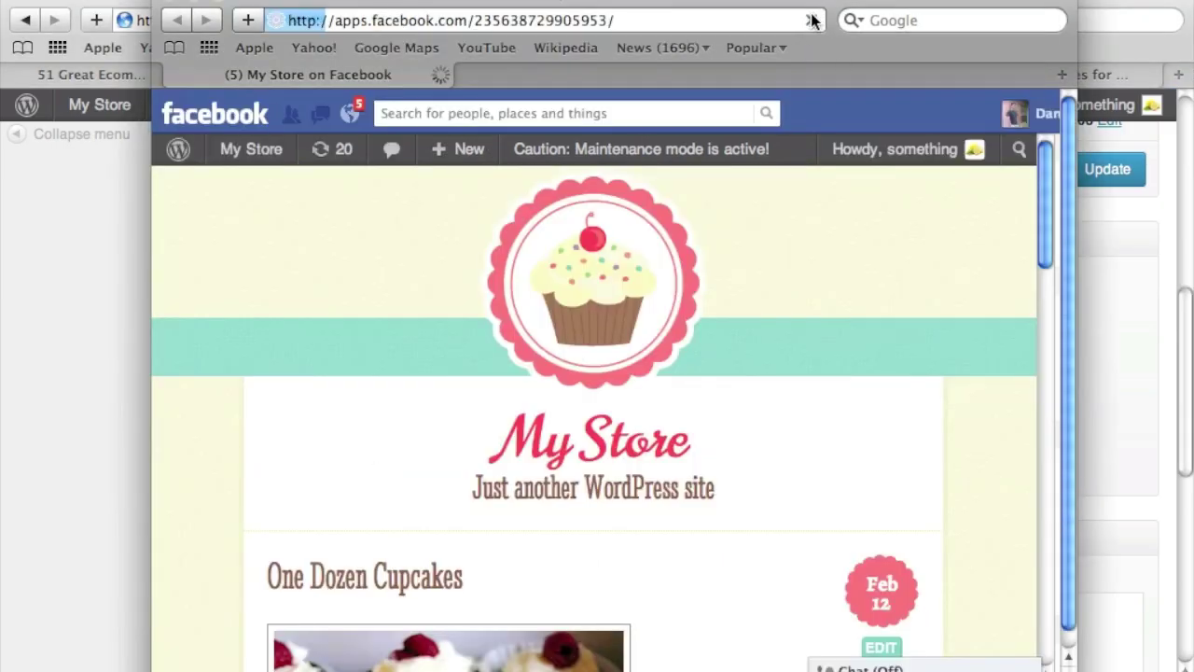
scroll(865, 228, "down", 10)
scroll(865, 229, "down", 5)
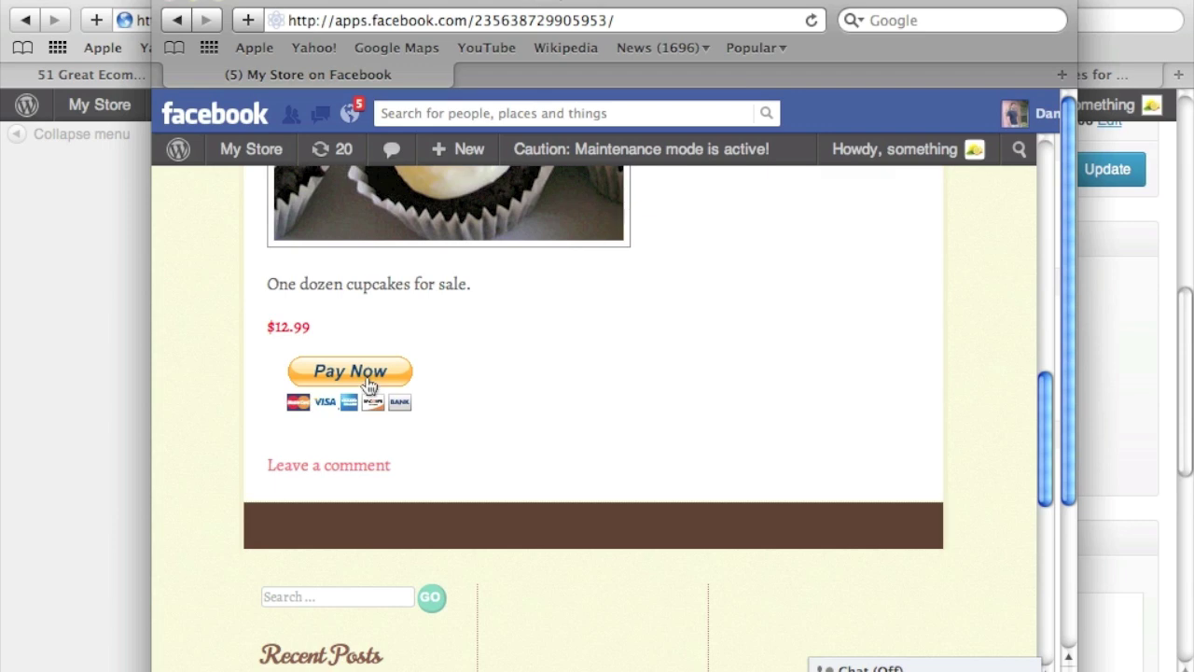
Test the cupcake post's Pay Now button, close the PayPal window and return to the top of the store.
left_click(369, 380)
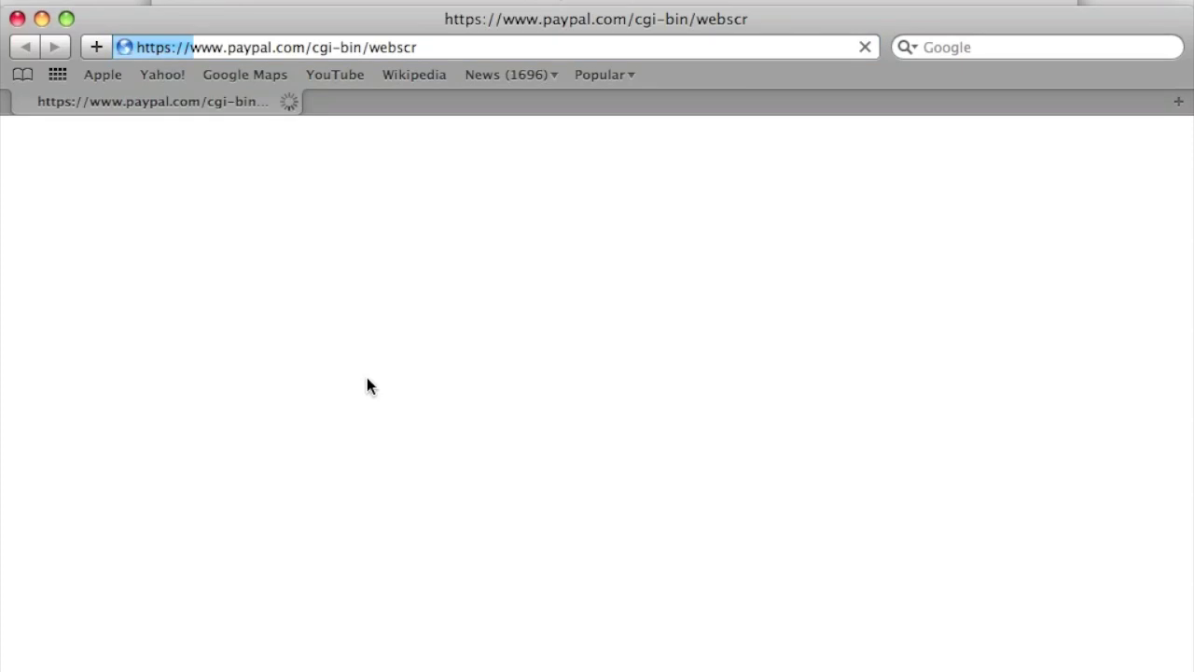
left_click(17, 18)
scroll(936, 529, "up", 10)
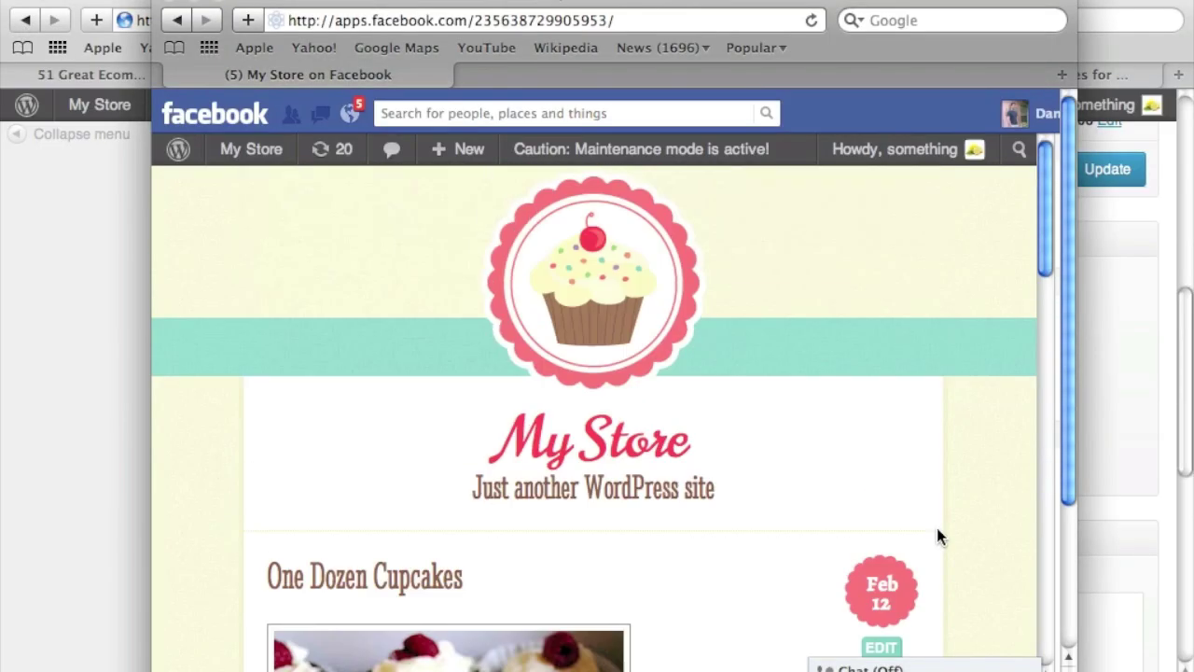
Return to the 51 Great Ecommerce Plugins article and read the WP e-Commerce entry under All-in-One Shopping Cart Solutions.
left_click(81, 241)
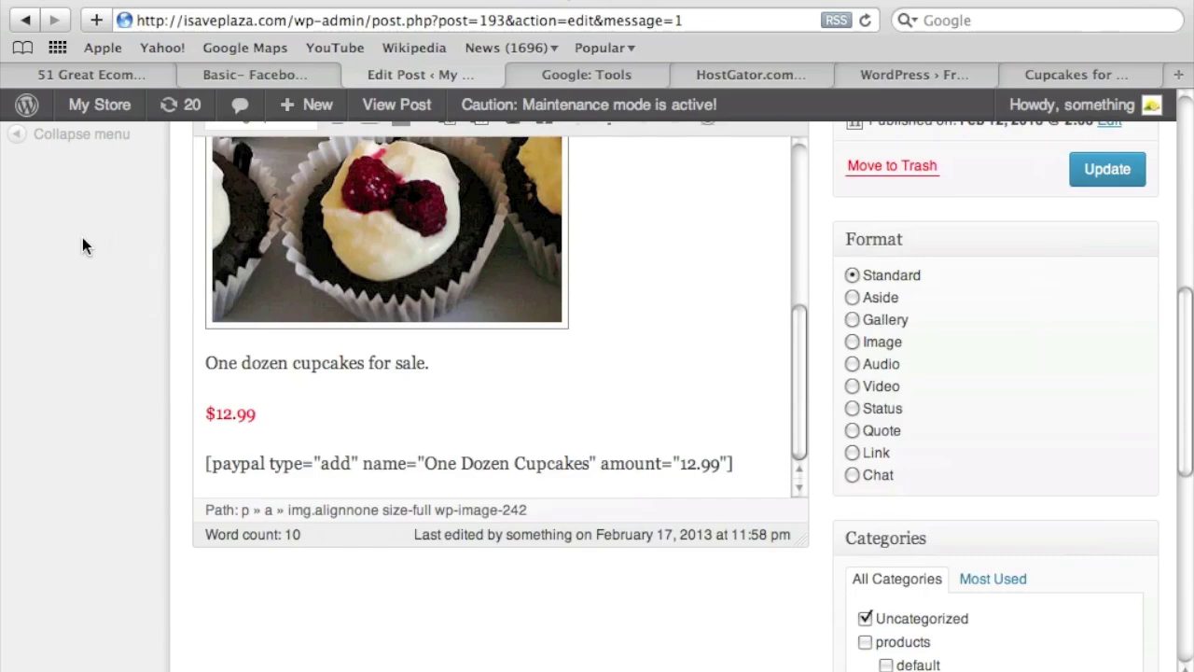
scroll(399, 370, "up", 10)
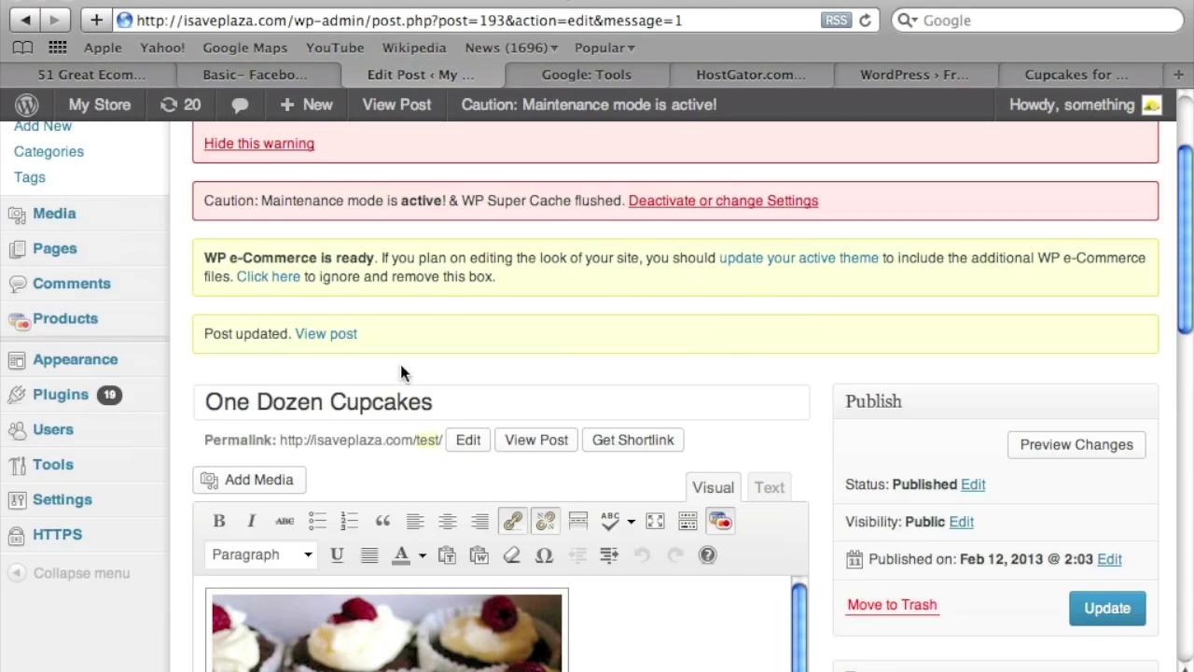
left_click(124, 74)
scroll(465, 476, "up", 5)
scroll(467, 480, "up", 5)
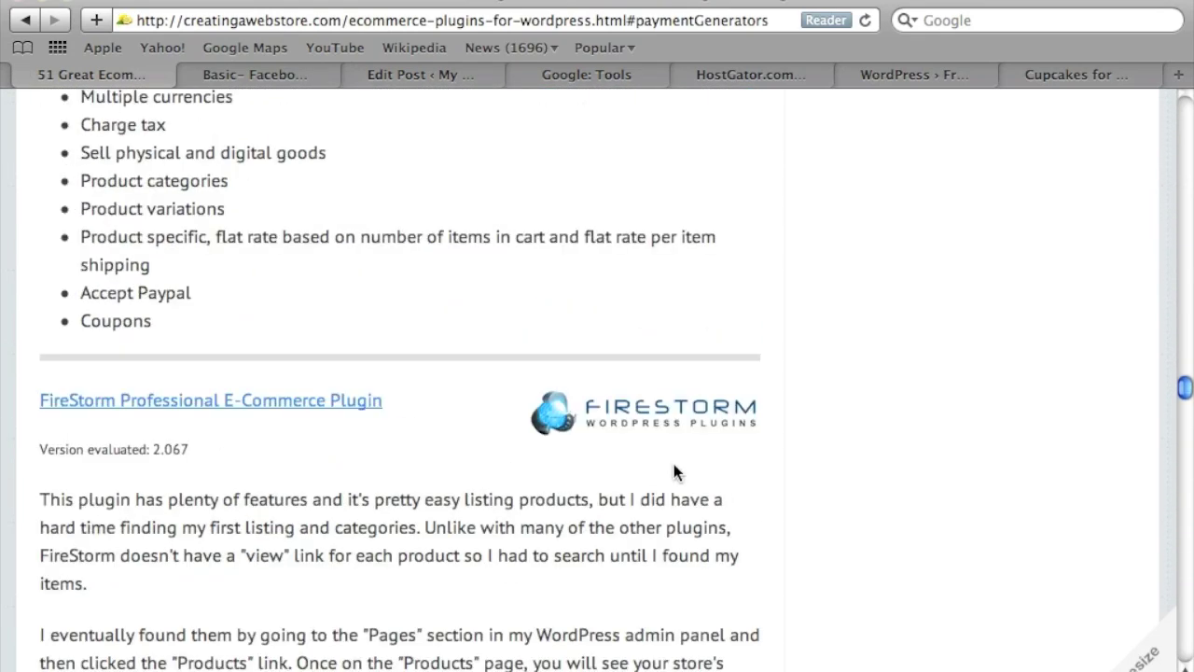
scroll(1114, 168, "up", 20)
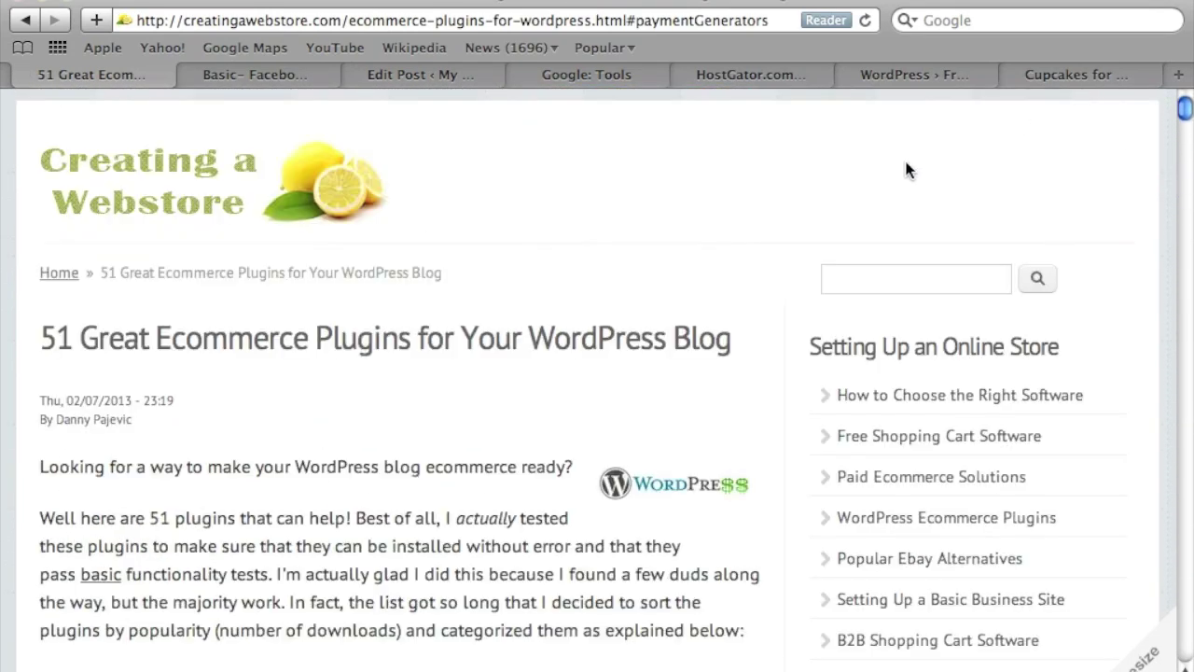
scroll(633, 390, "down", 2)
left_click(233, 318)
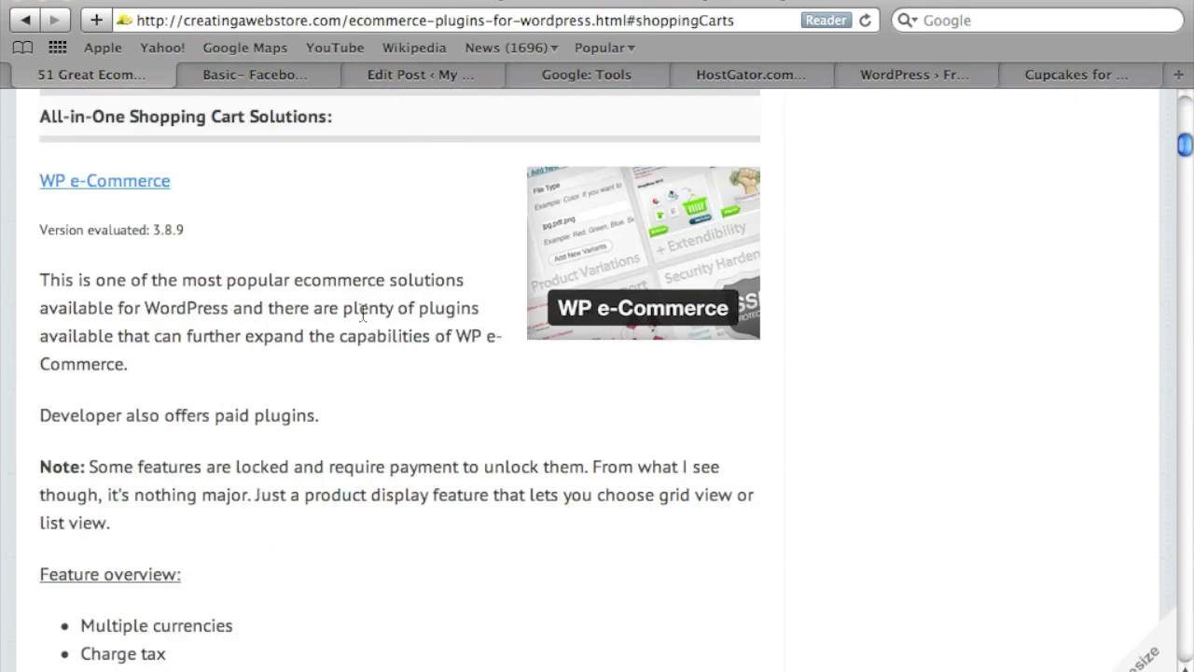
scroll(214, 219, "down", 1)
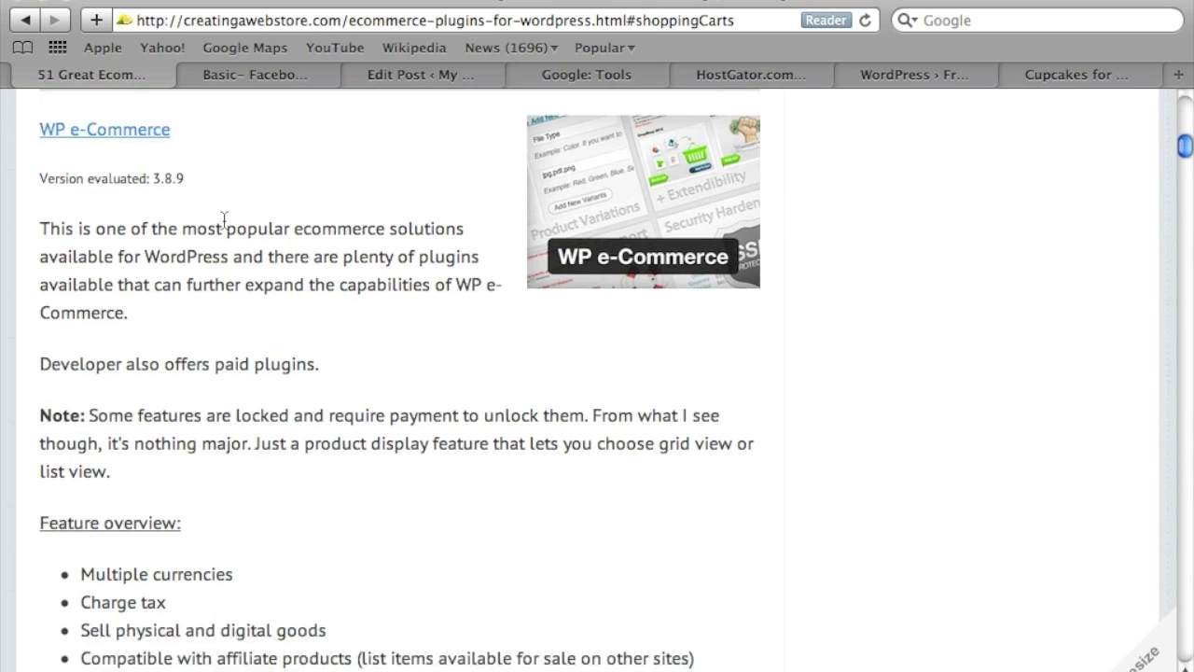
scroll(224, 216, "down", 4)
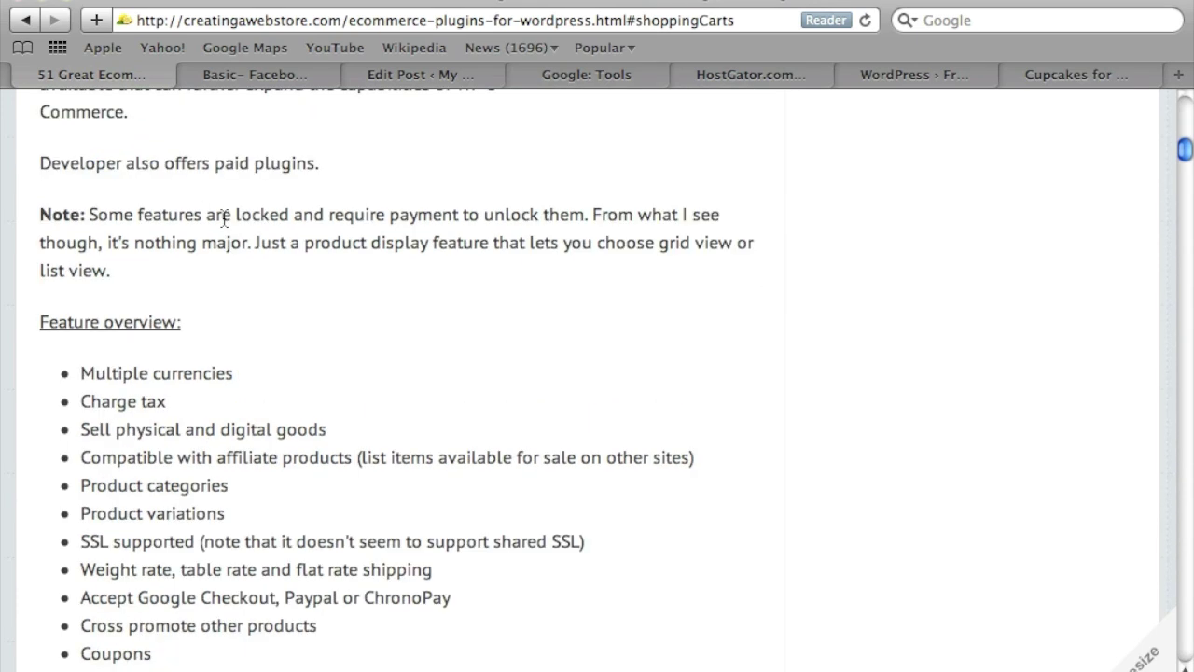
Return to the WordPress admin, go to the products list and open the Sneakers product for editing.
left_click(446, 80)
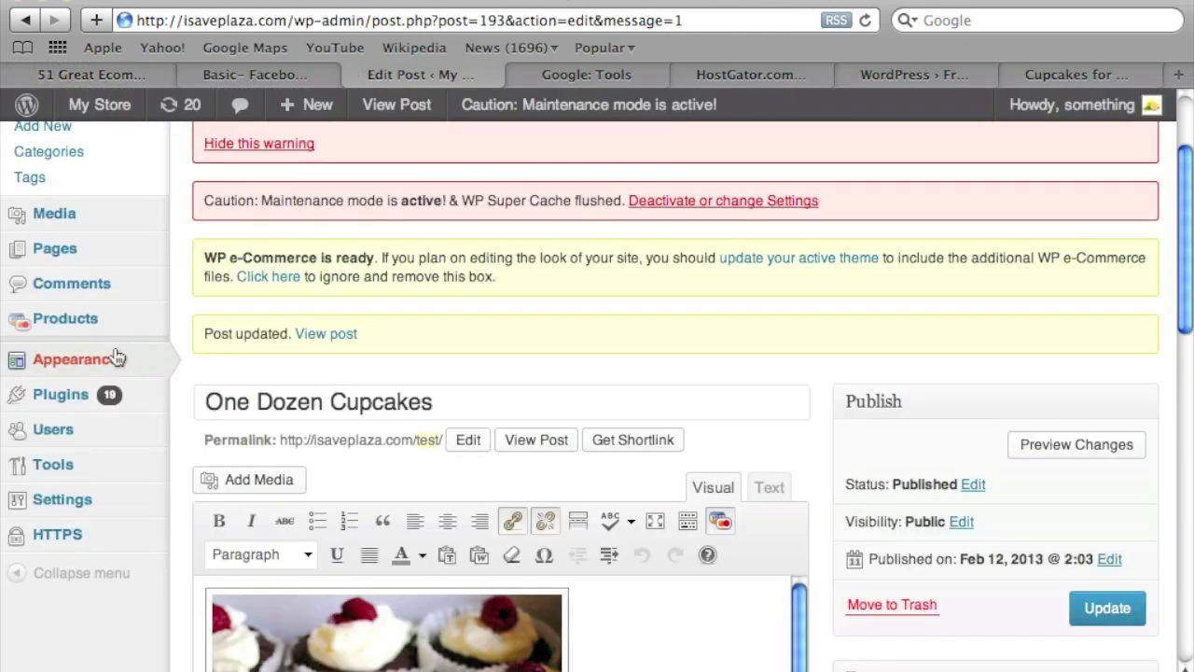
mouse_move(96, 323)
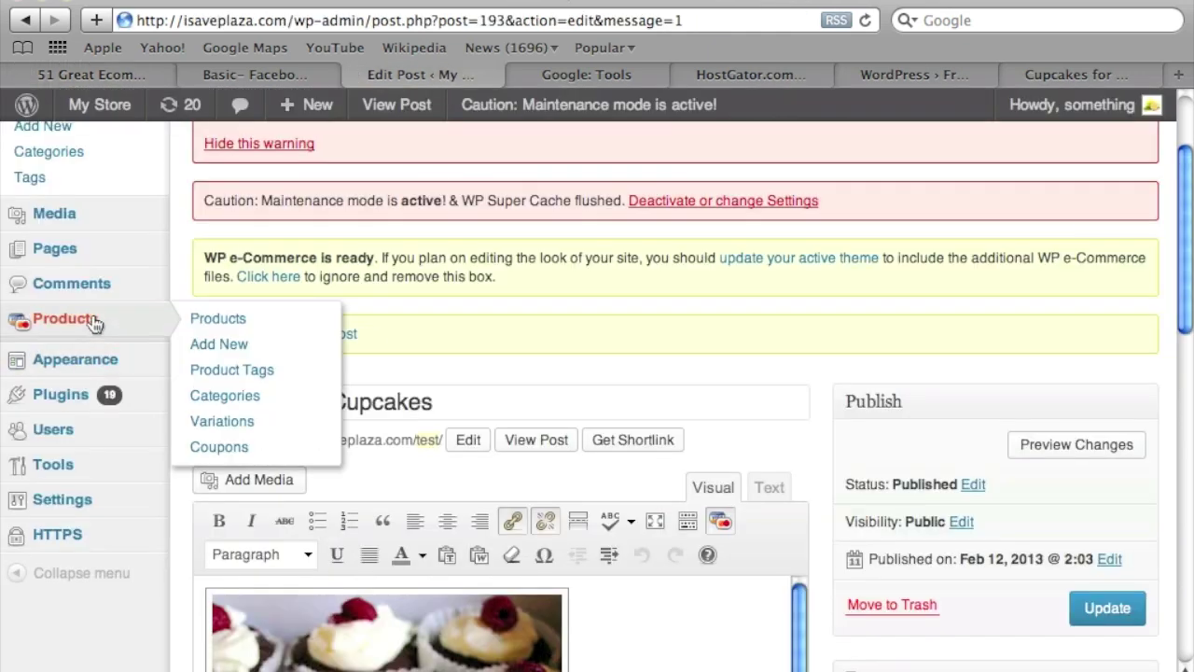
left_click(96, 323)
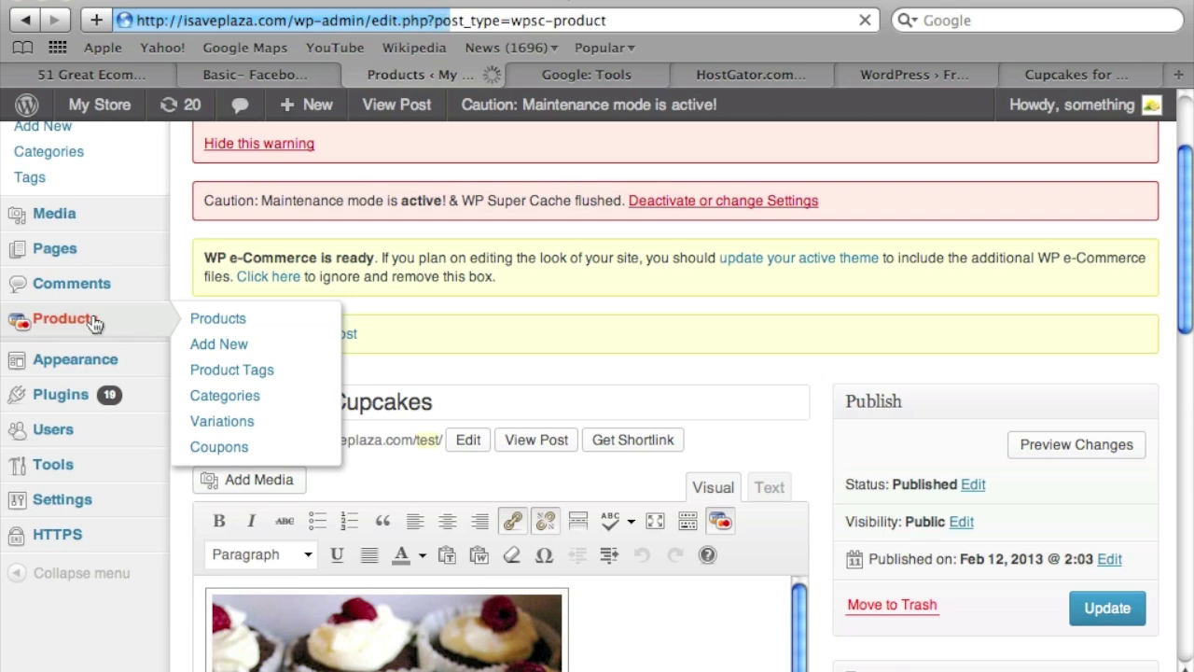
scroll(404, 462, "down", 3)
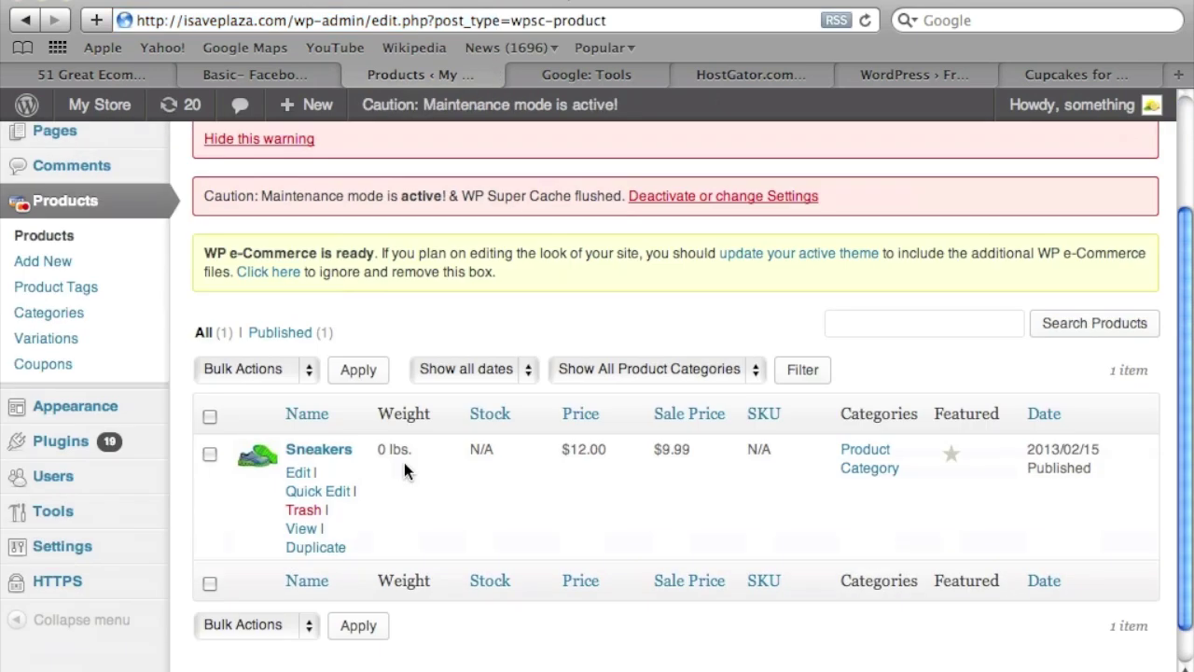
left_click(300, 472)
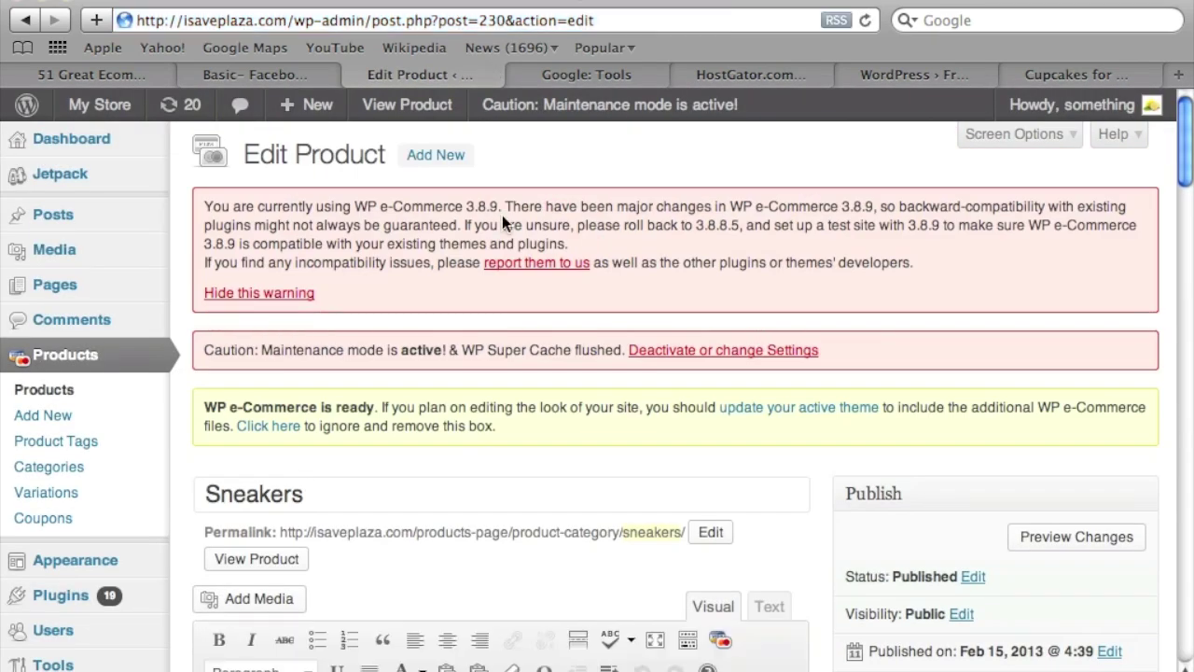
Set the Sneakers product's External Link Target to Open link in a new window.
scroll(502, 215, "down", 10)
scroll(492, 245, "down", 10)
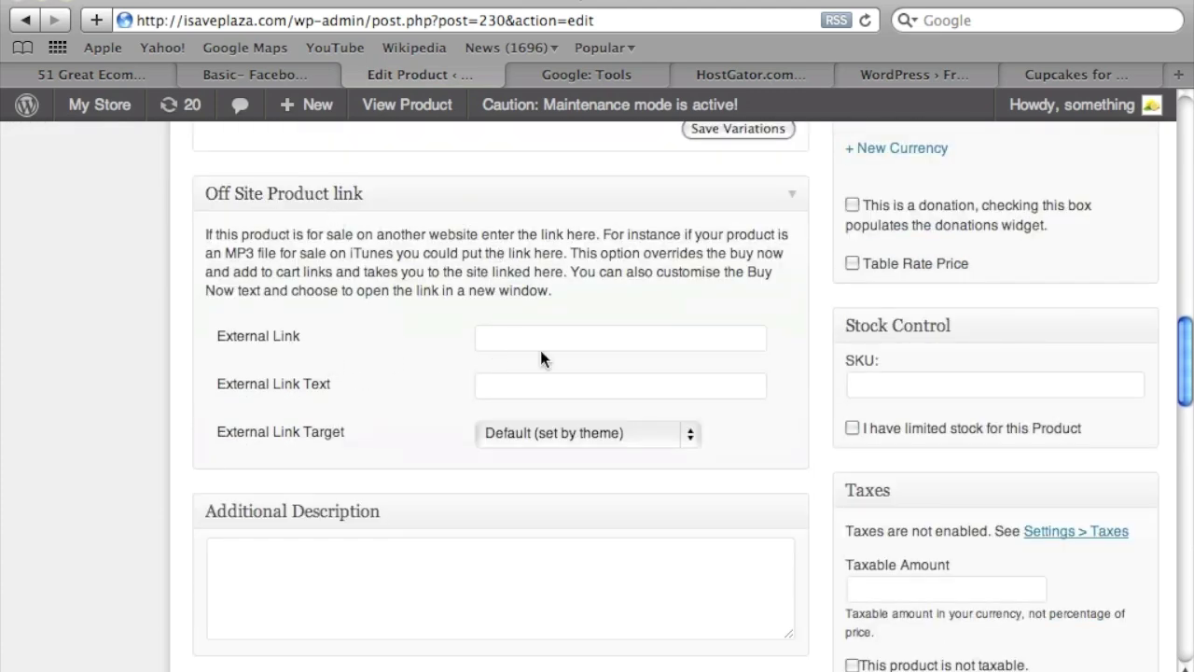
left_click(586, 434)
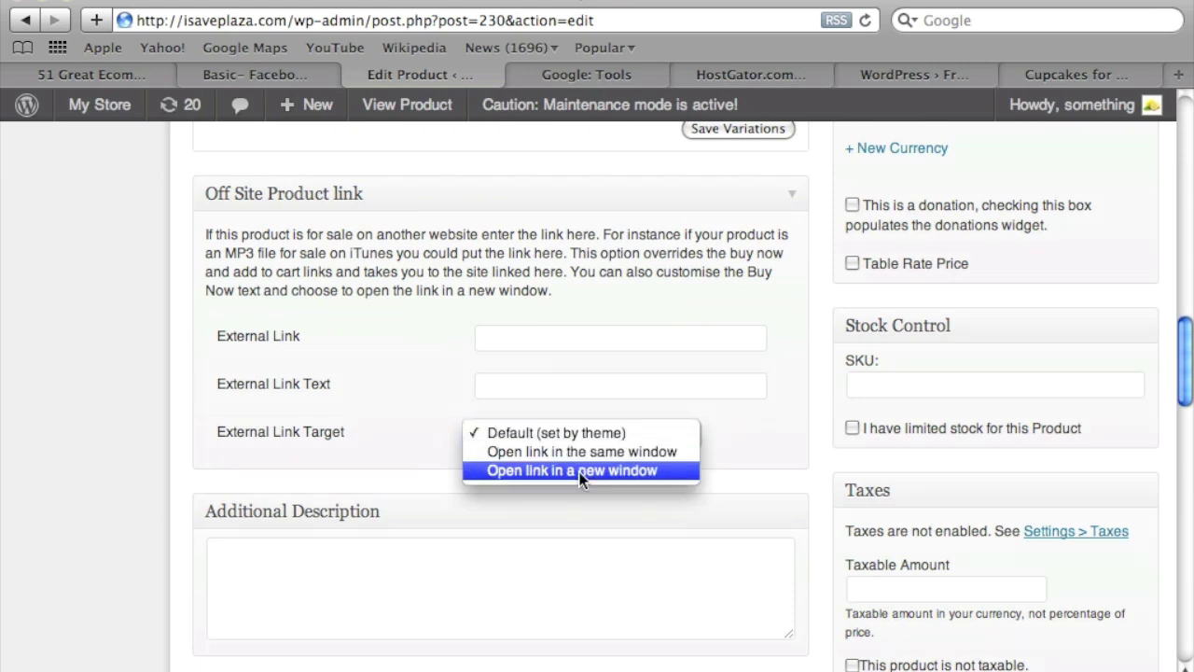
left_click(583, 472)
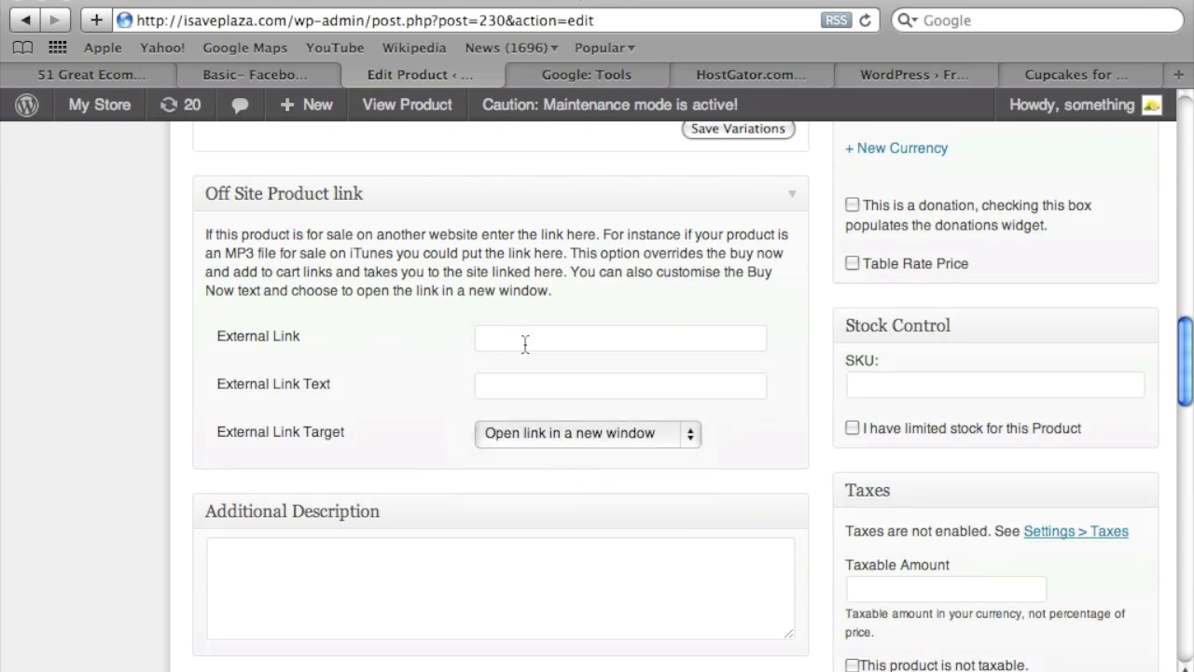
Load amazon.com in the browser tab showing the cupcake page and activate the product search field.
left_click(1072, 74)
left_click(691, 20)
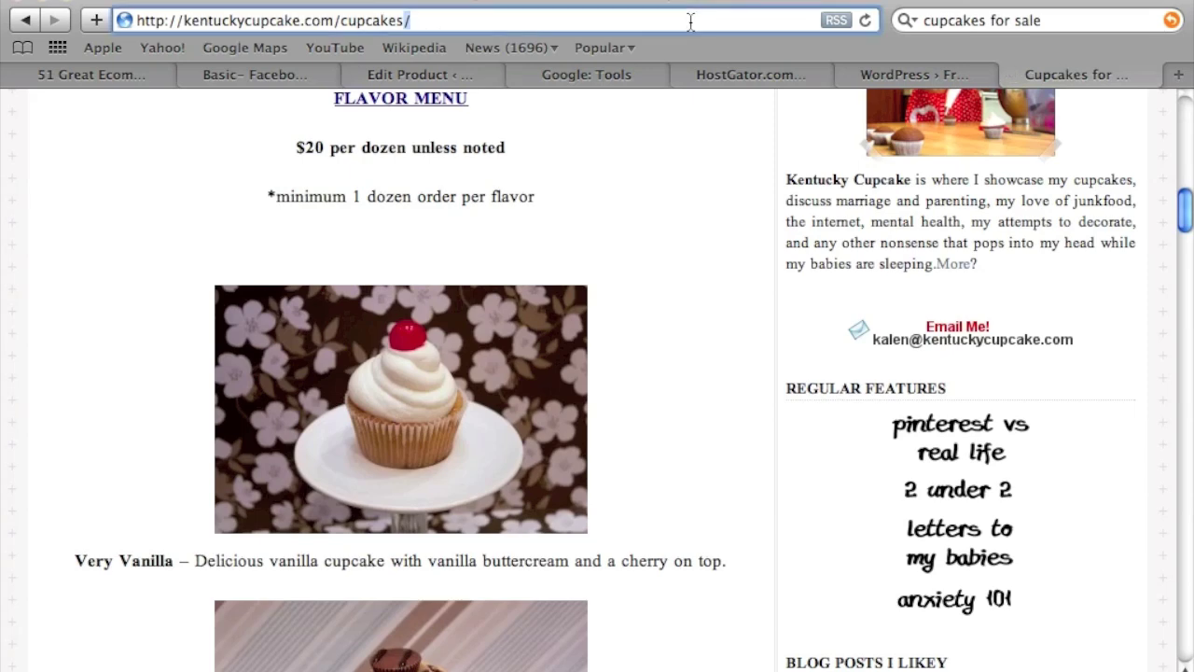
type("amazon.com/")
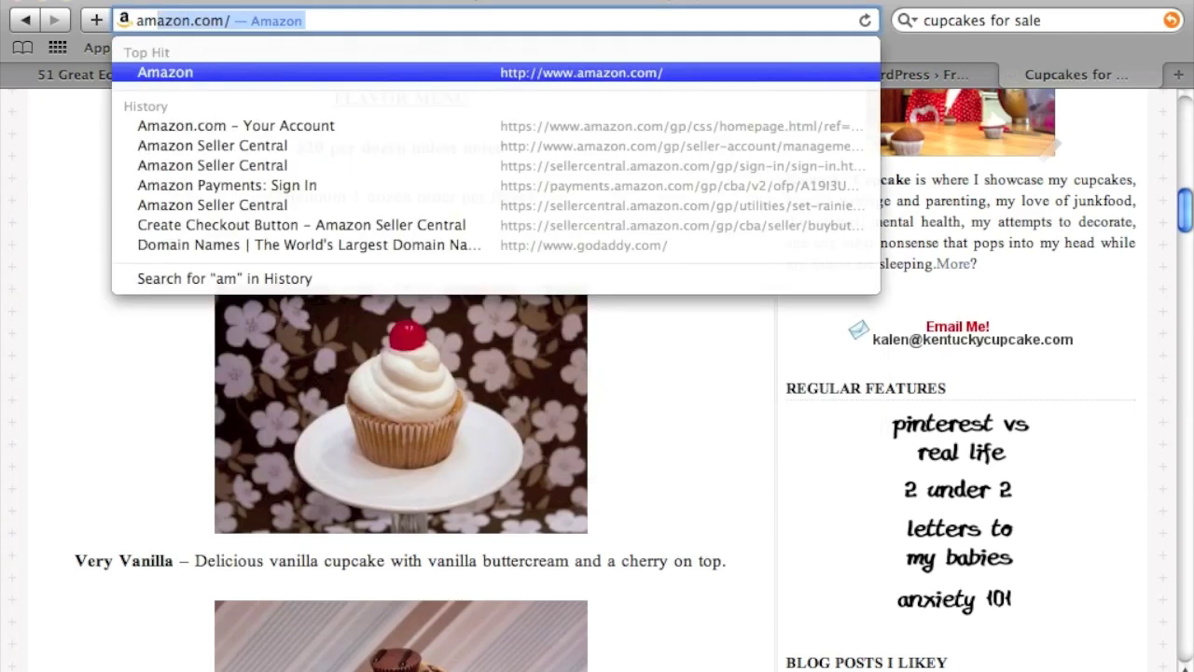
key("Return")
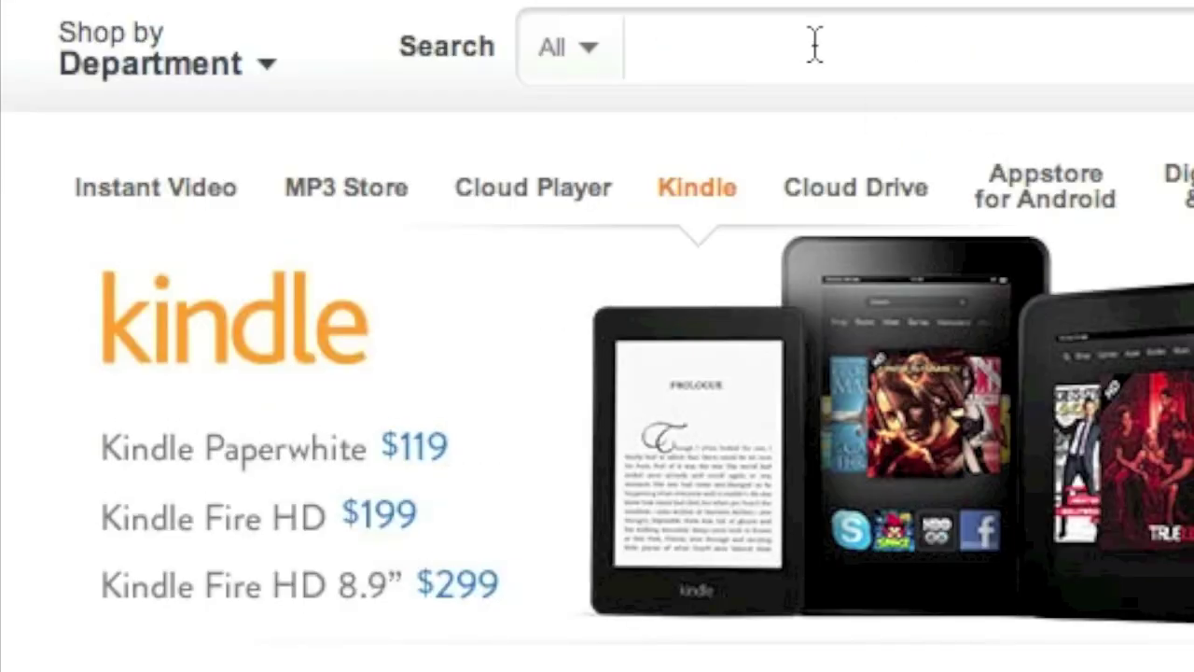
left_click(812, 42)
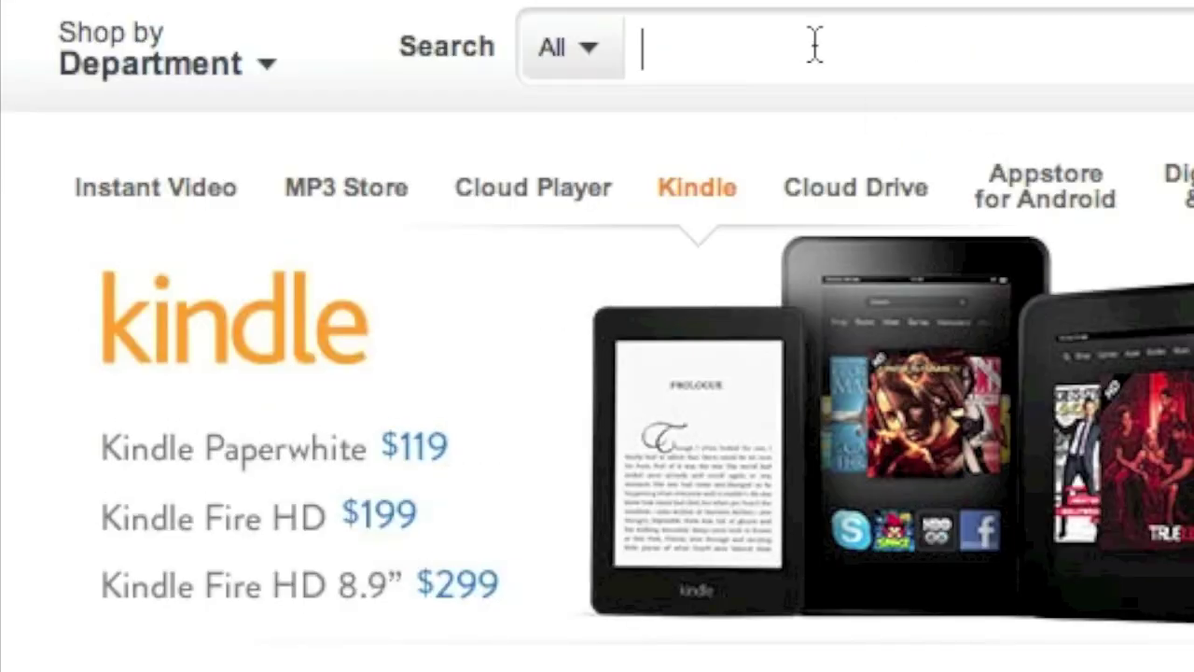
type("sneajer")
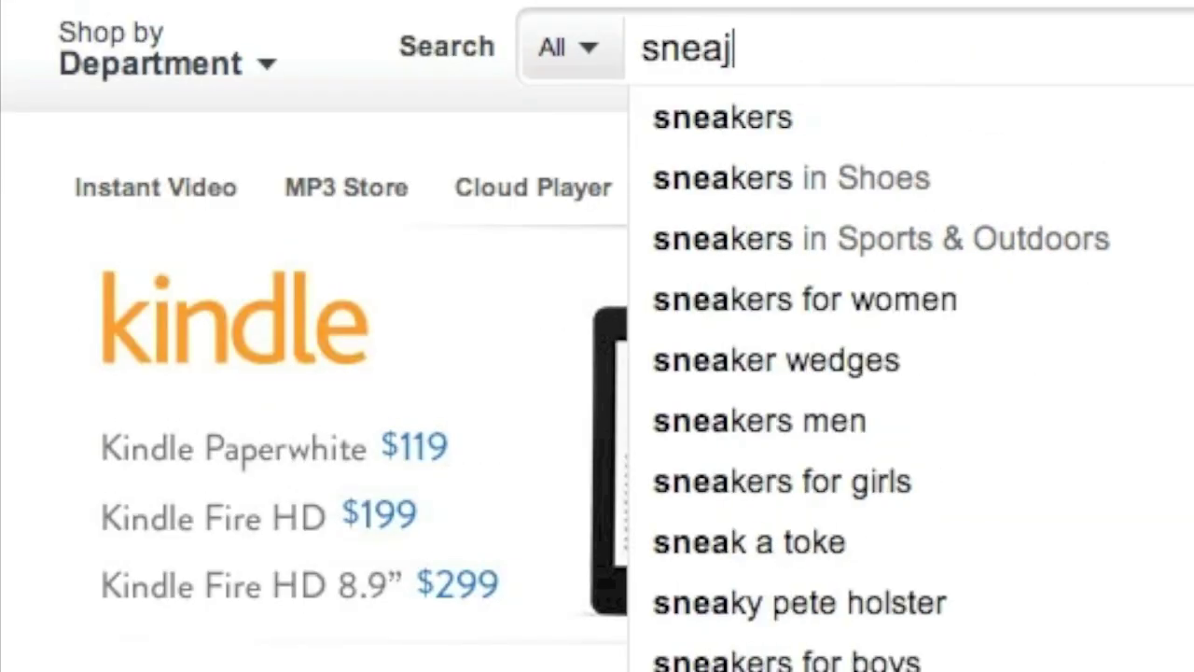
key("BackSpace")
key("BackSpace")
key("BackSpace")
key("BackSpace")
key("BackSpace")
key("BackSpace")
key("BackSpace")
Search Amazon for rebook sneakers.
type("rebook")
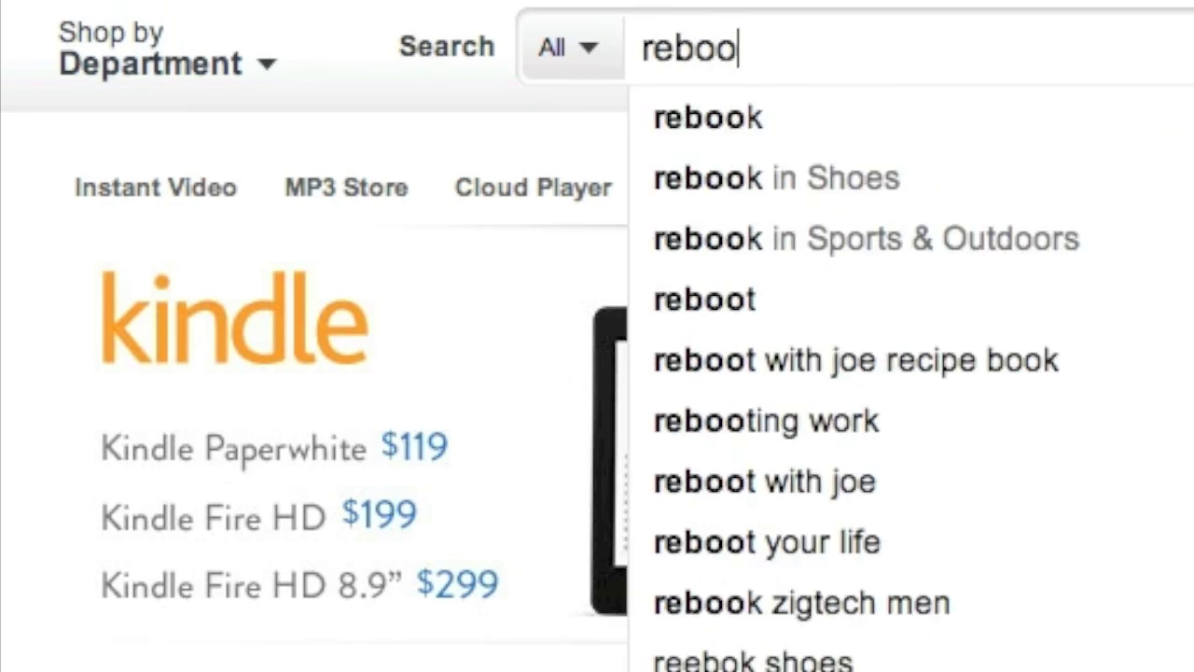
type(" sneakers")
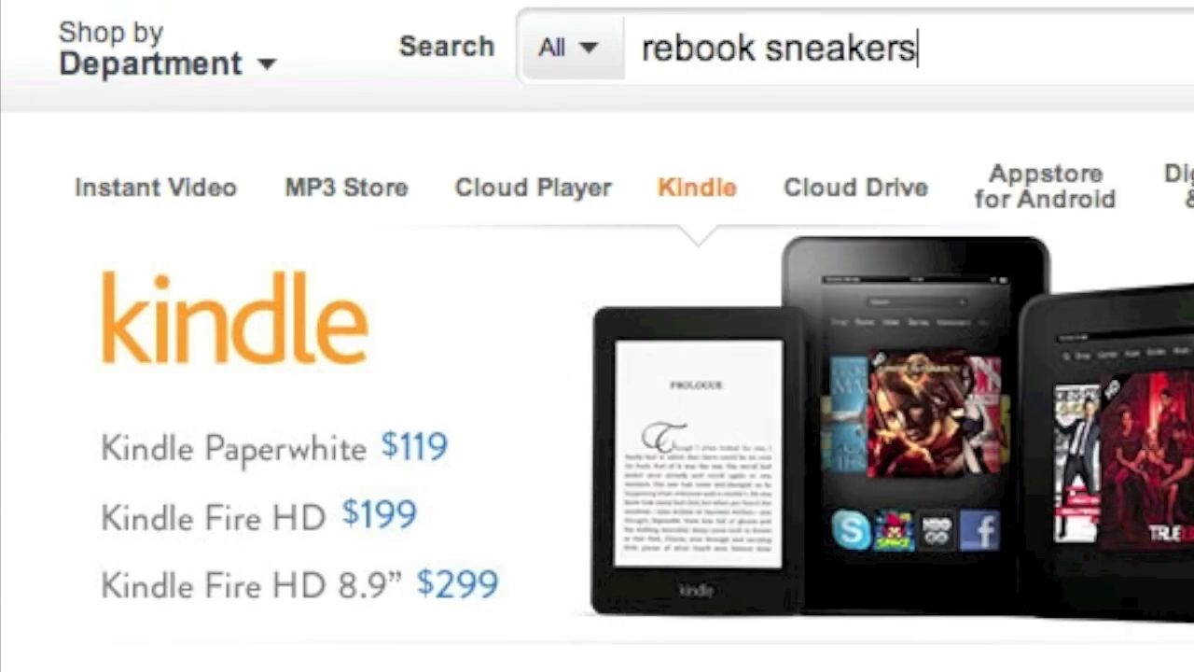
key("Return")
scroll(494, 269, "down", 1)
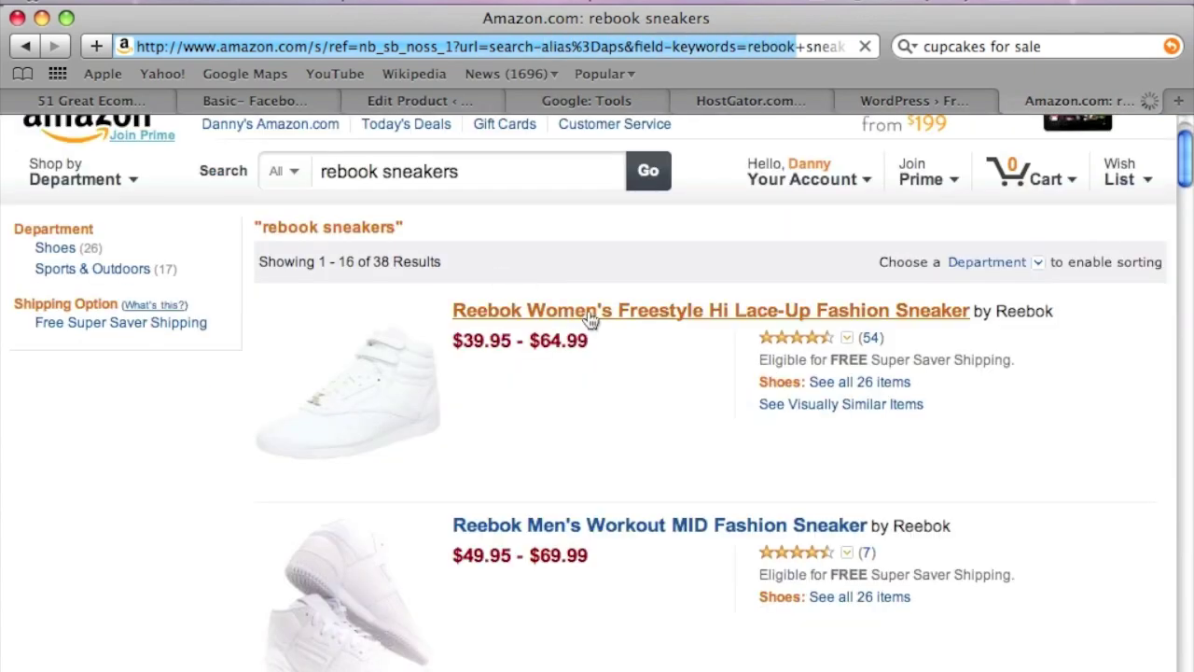
Open the Reebok Women's Freestyle Hi Lace-Up Fashion Sneaker product page and copy its web address.
left_click(591, 313)
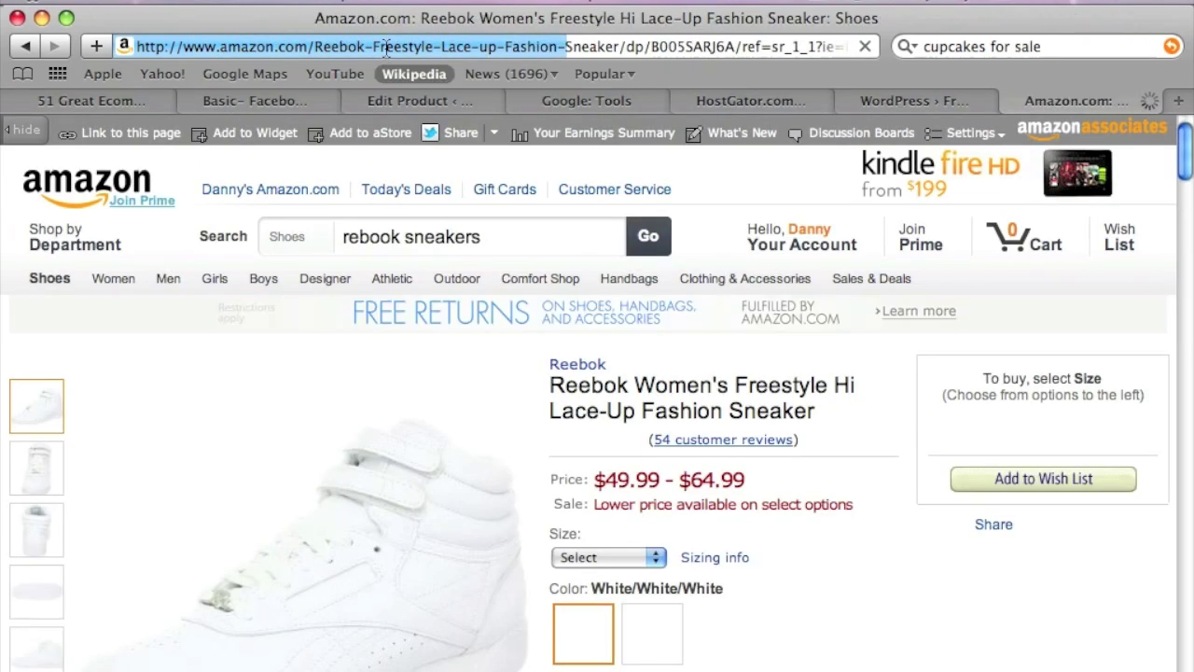
left_click(386, 49)
right_click(387, 47)
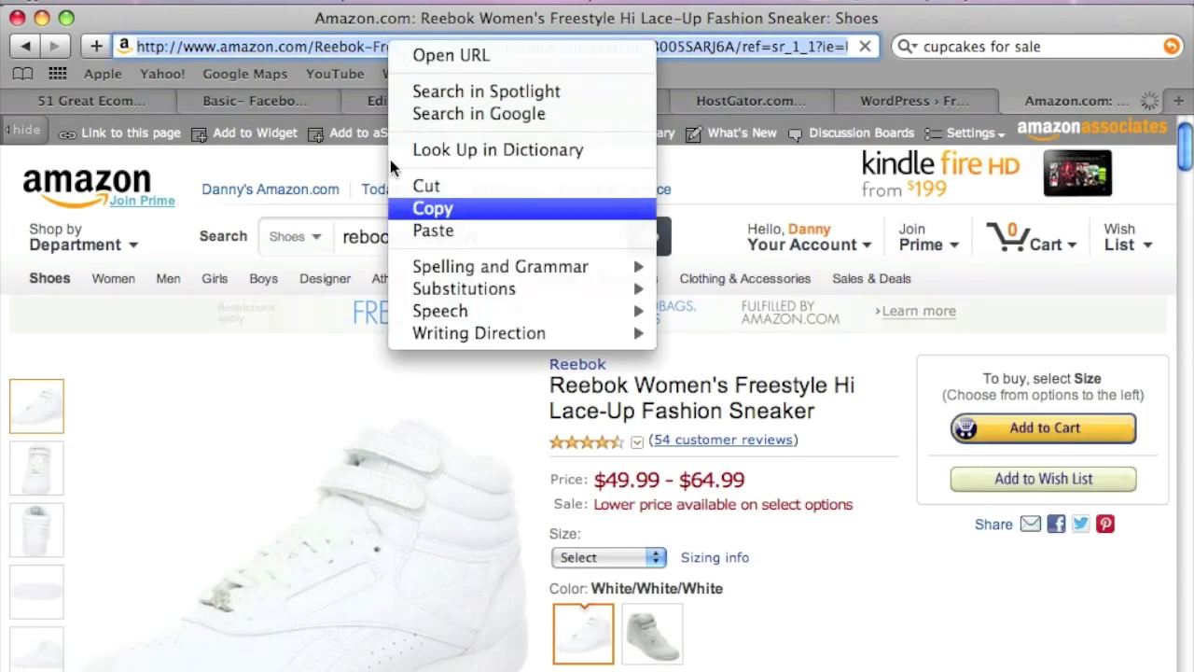
Paste the copied Amazon product address as the External Link of the Sneakers product in WordPress.
left_click(422, 104)
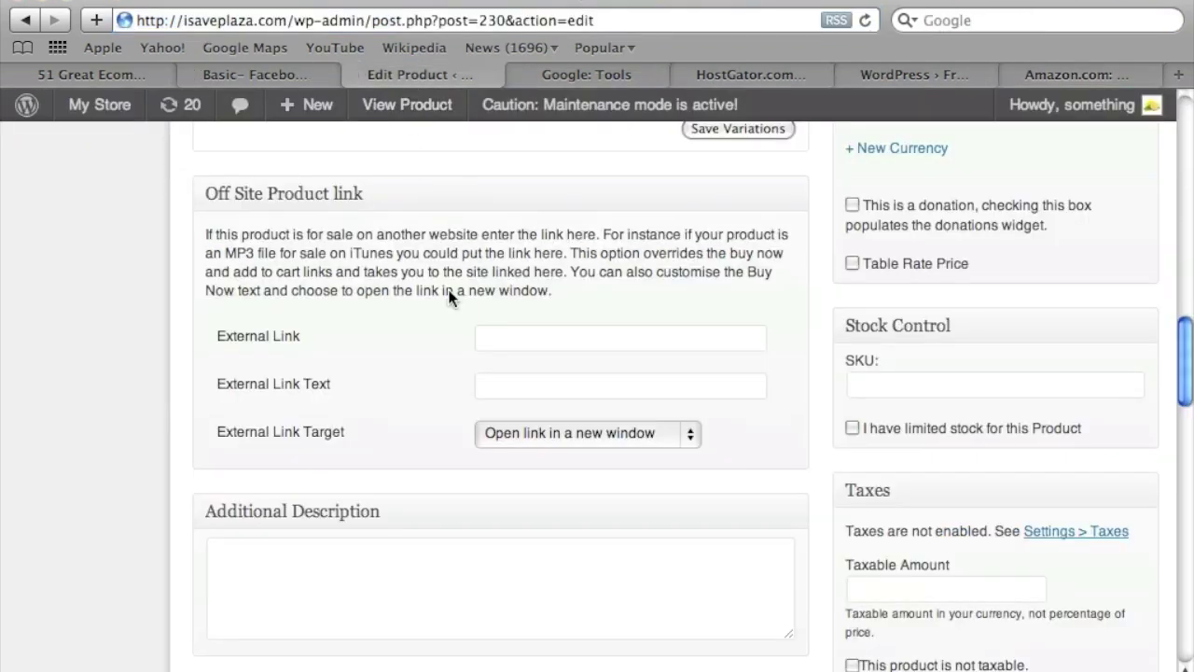
right_click(489, 335)
left_click(521, 388)
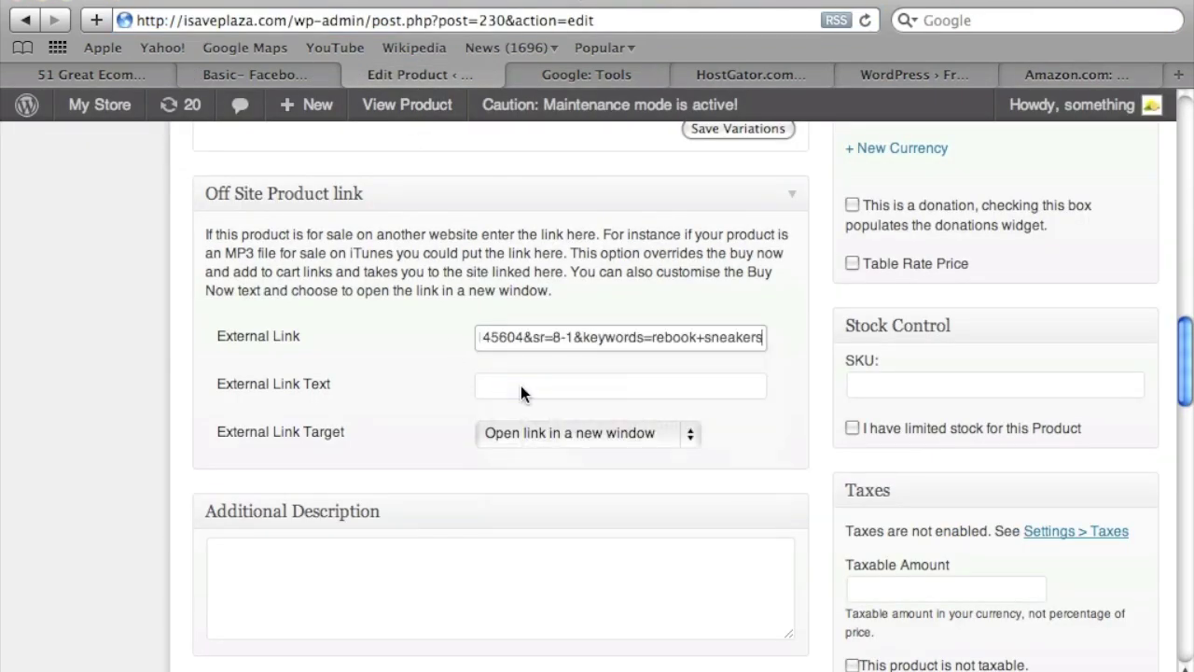
Copy the product title Sneakers and paste it as the External Link Text of the off-site product link.
scroll(537, 388, "up", 15)
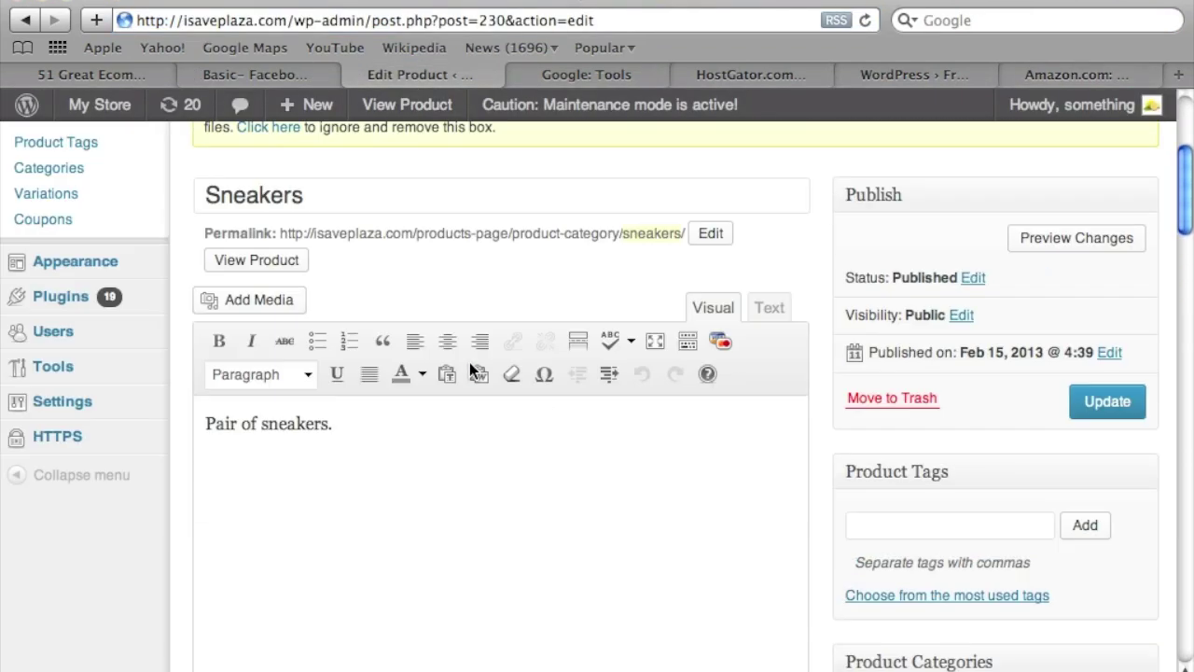
double_click(272, 196)
right_click(271, 195)
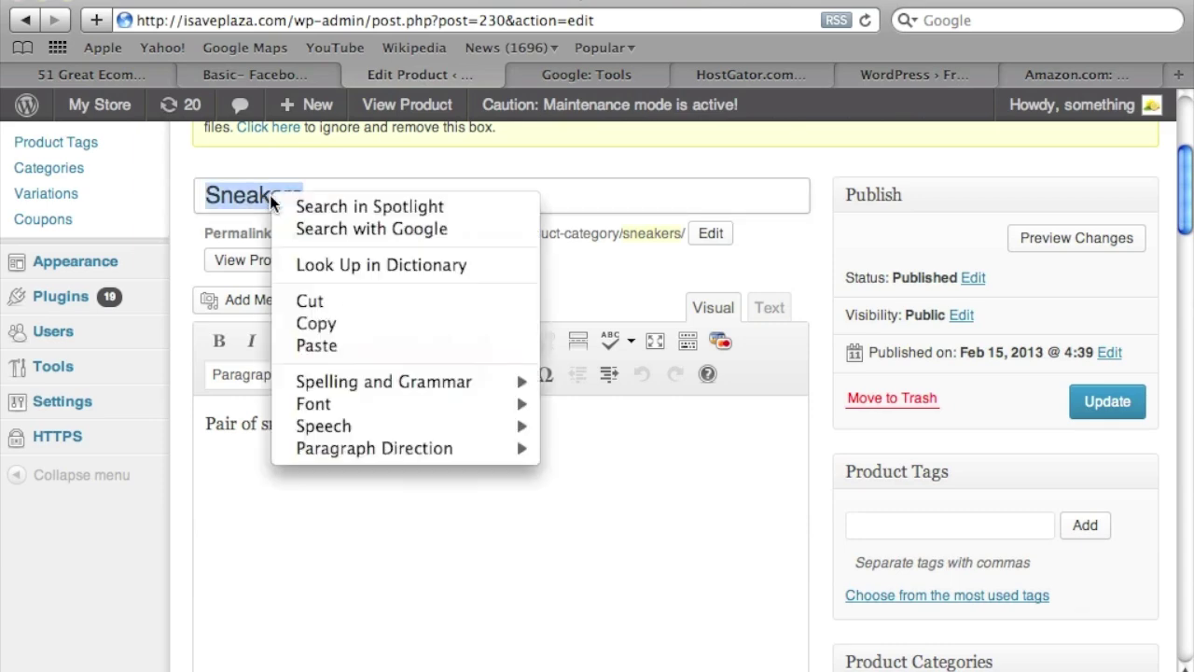
left_click(330, 326)
scroll(539, 437, "down", 15)
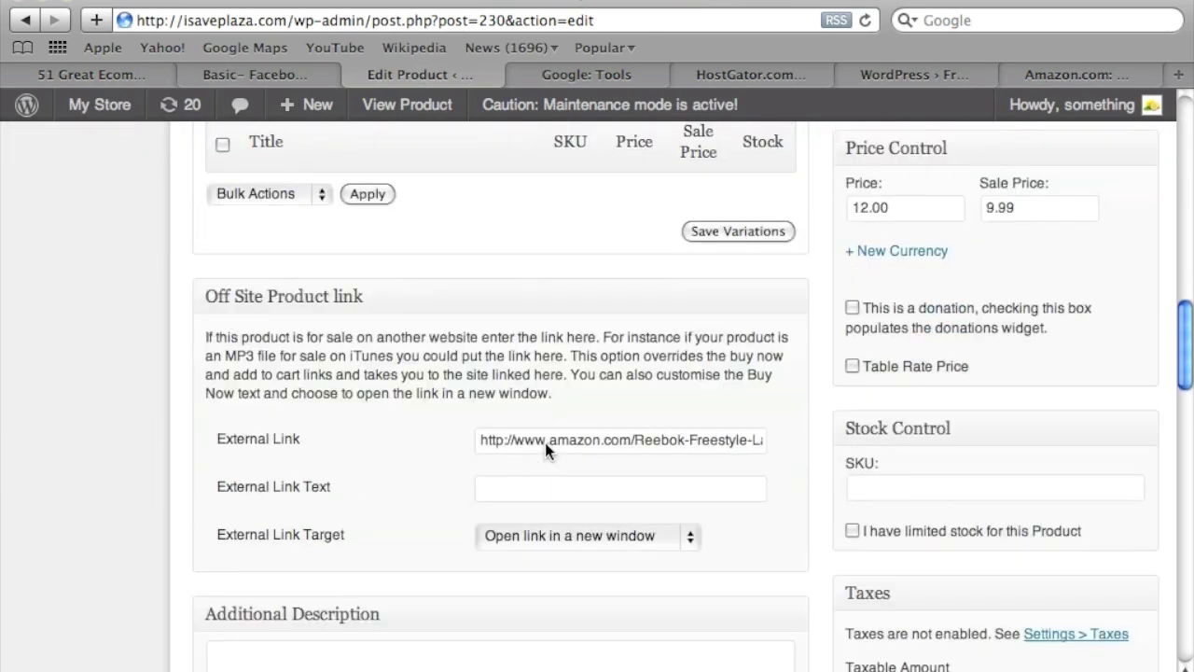
scroll(544, 442, "down", 3)
right_click(506, 341)
left_click(546, 389)
scroll(833, 501, "up", 2)
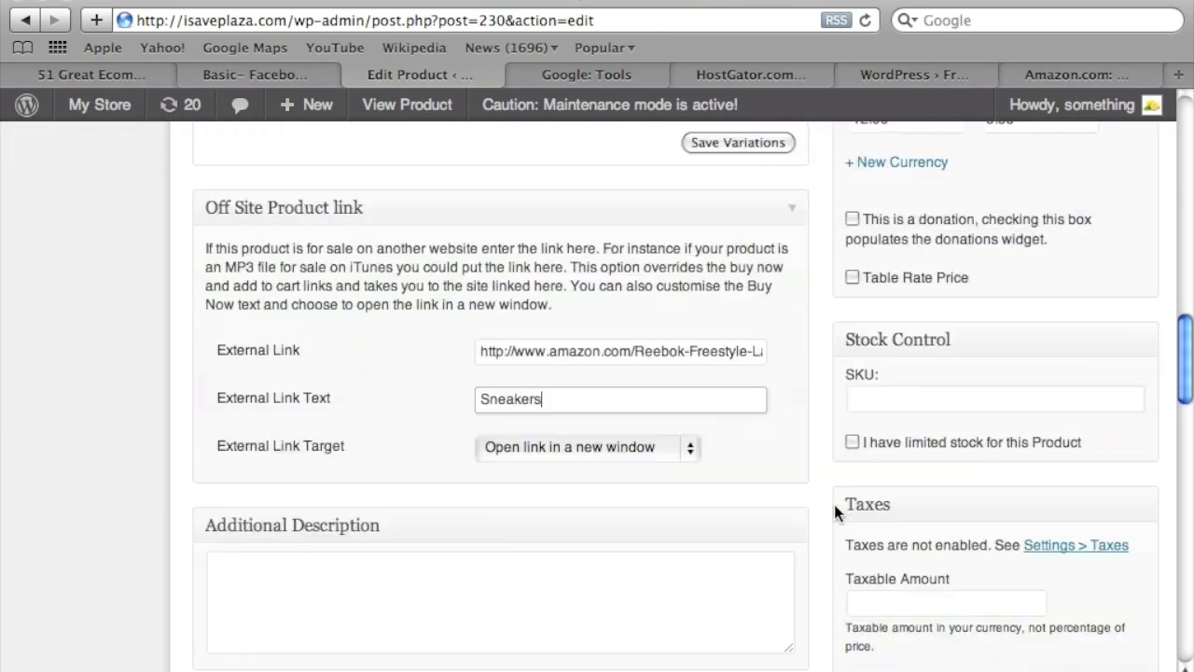
Update the Sneakers product and view its page on the store site.
scroll(833, 501, "up", 15)
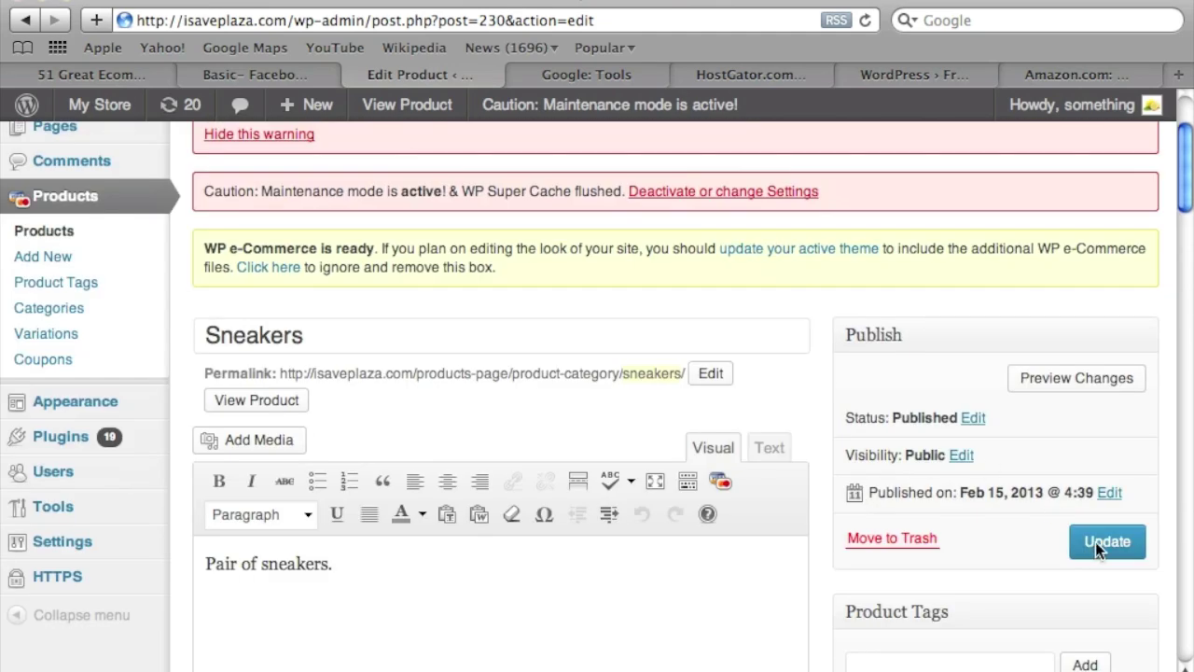
left_click(1095, 541)
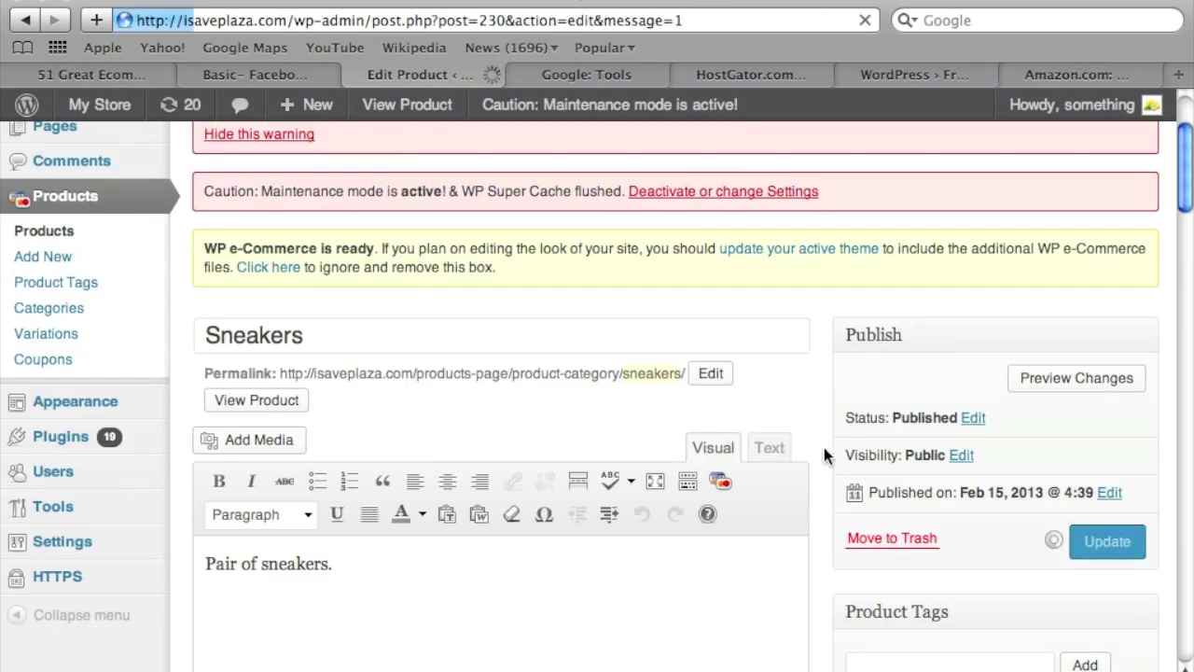
scroll(812, 466, "down", 5)
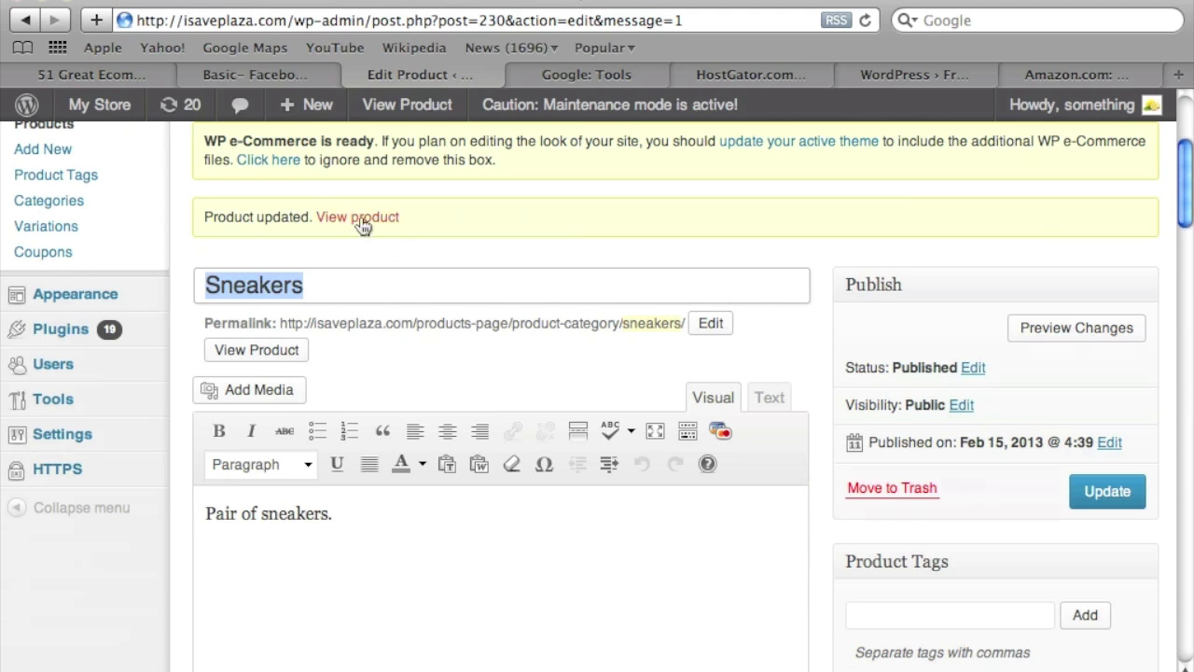
left_click(362, 226)
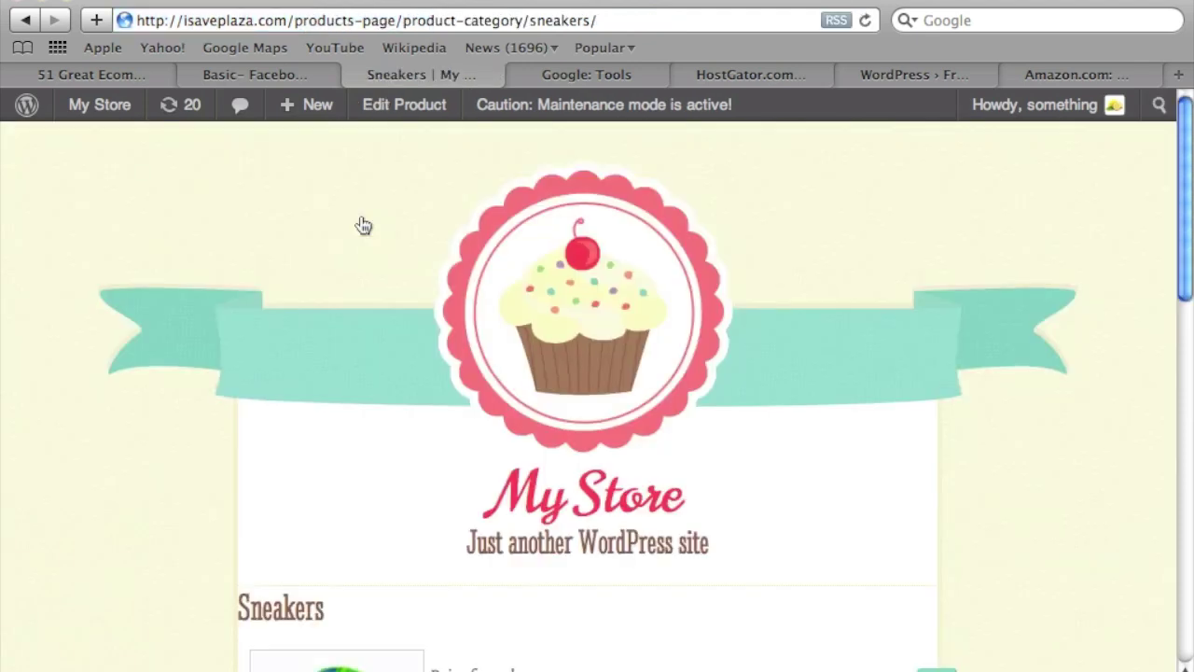
scroll(452, 308, "down", 5)
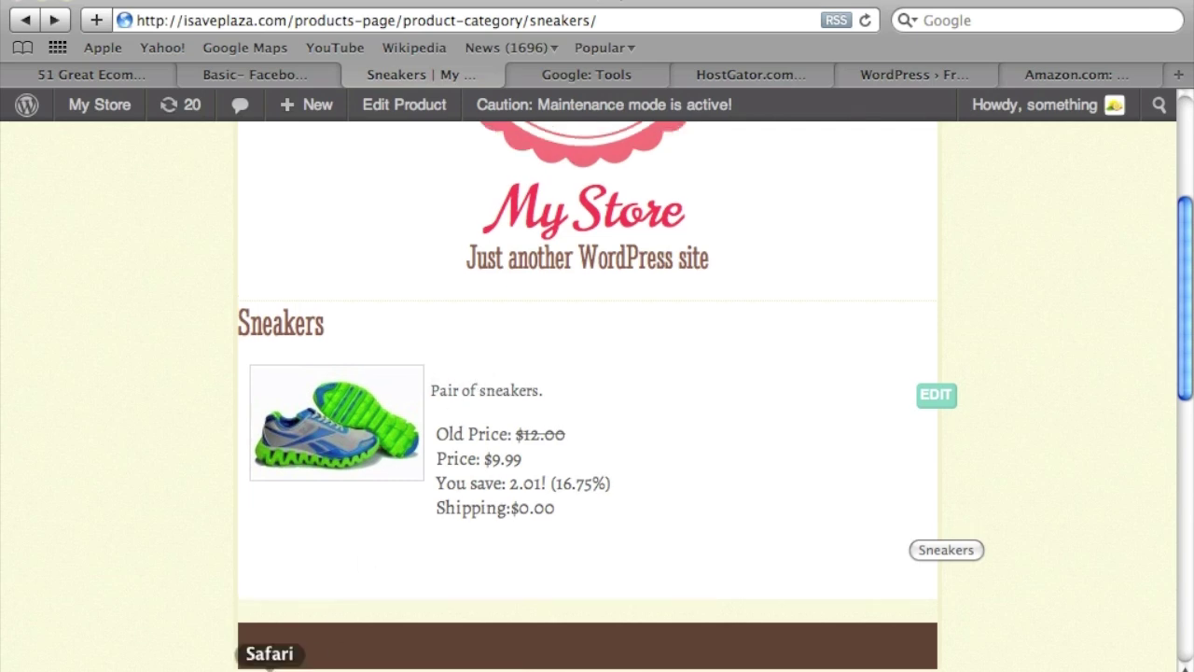
Switch to the My Store on Facebook window and examine the app's home page from the header down to the footer widgets.
right_click(270, 668)
left_click(362, 457)
scroll(436, 439, "up", 15)
scroll(437, 446, "down", 5)
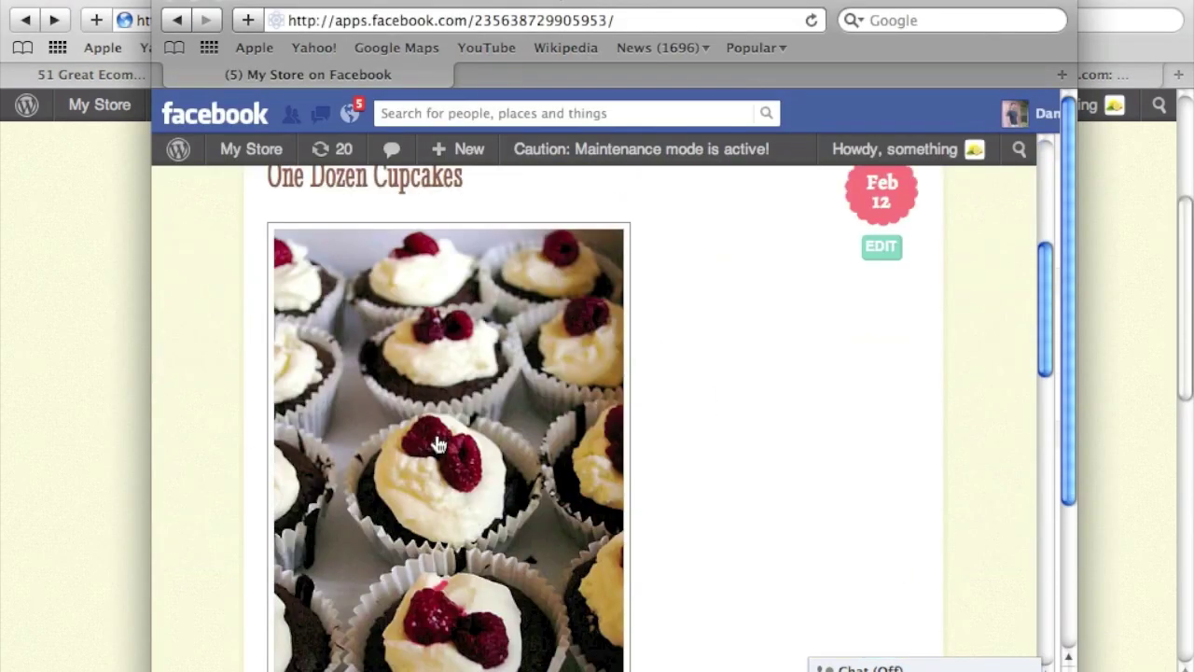
scroll(436, 425, "up", 5)
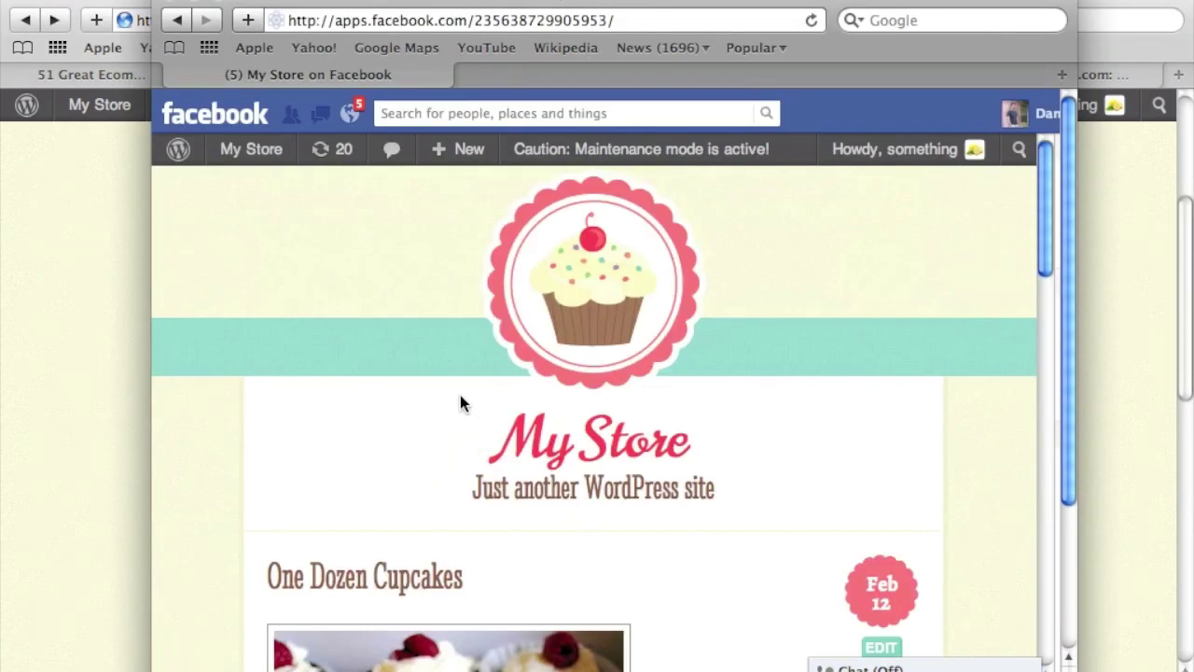
scroll(456, 448, "down", 4)
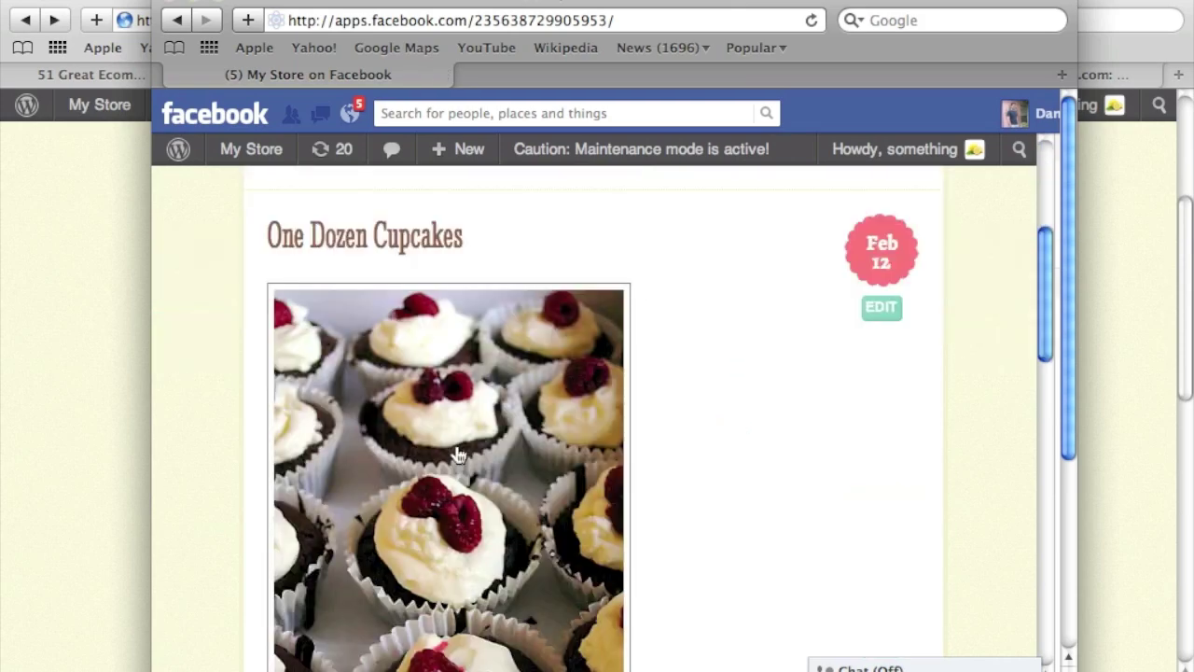
scroll(456, 448, "down", 10)
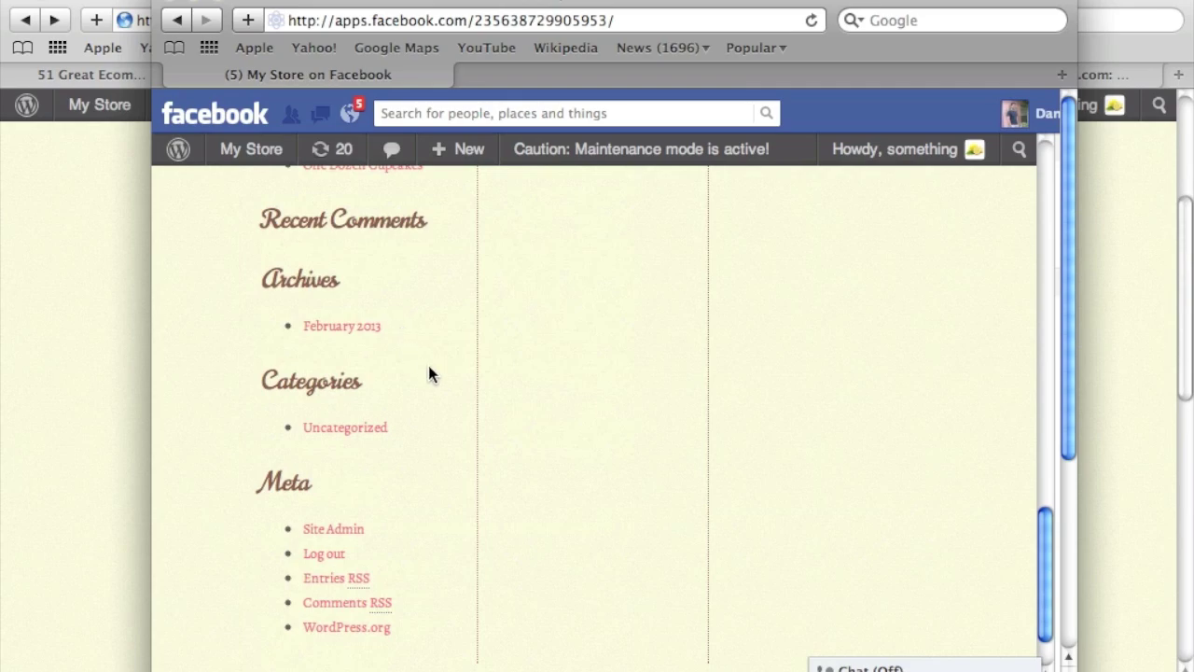
scroll(435, 382, "up", 8)
scroll(435, 385, "up", 4)
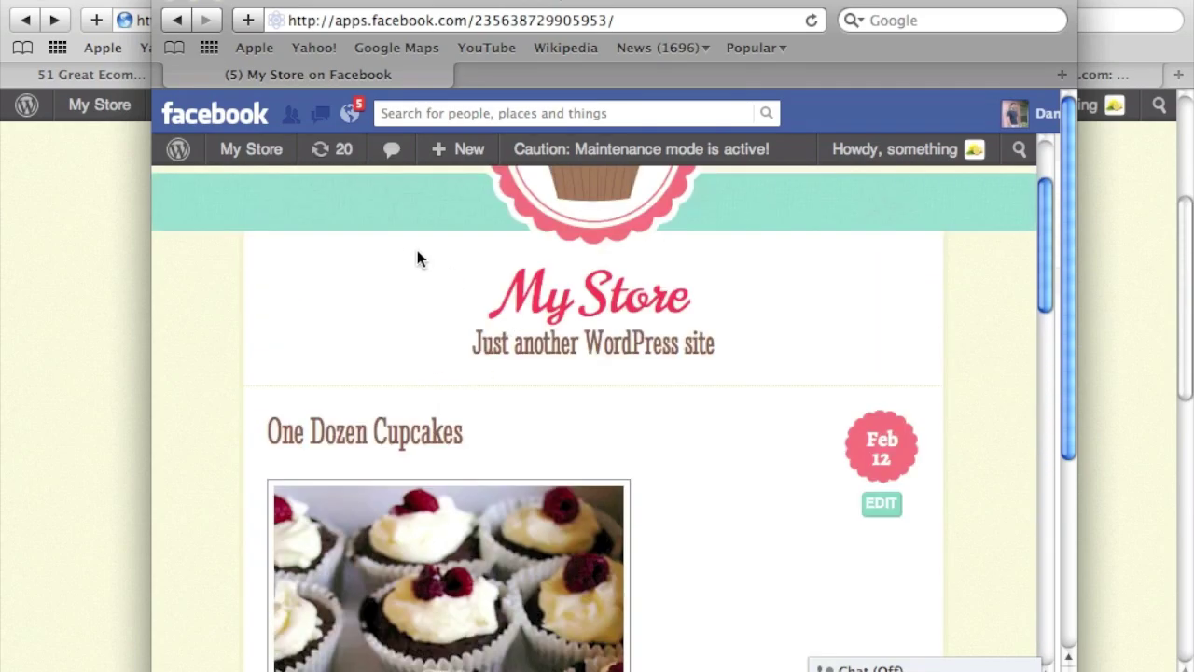
scroll(436, 347, "down", 10)
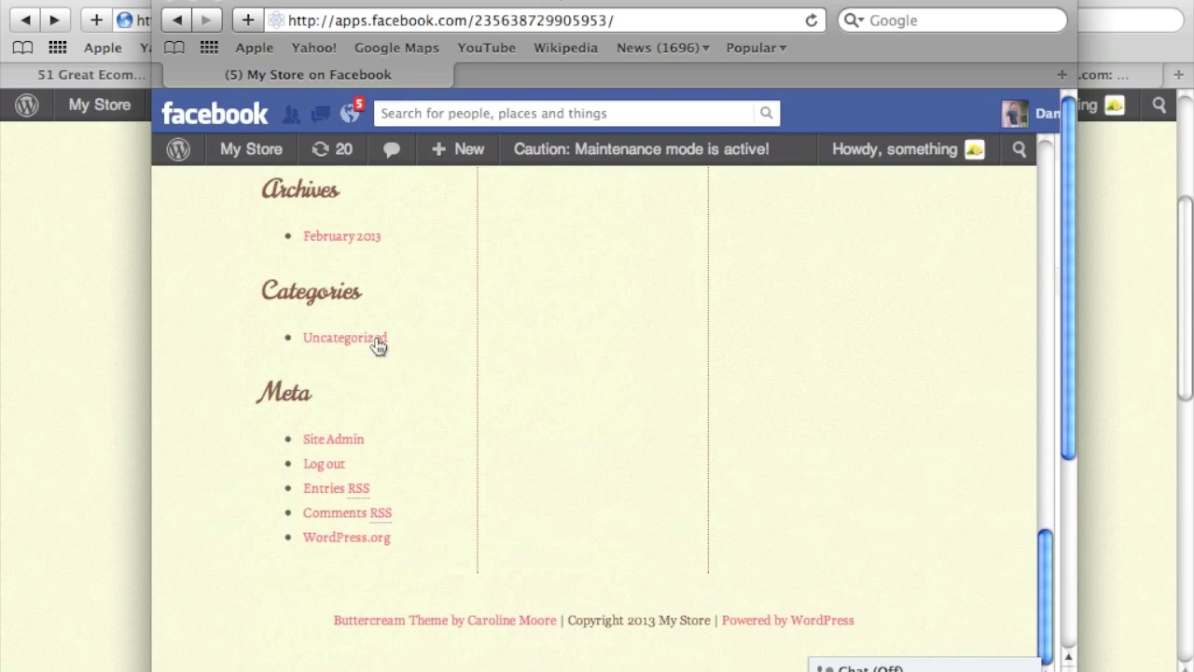
scroll(370, 346, "up", 2)
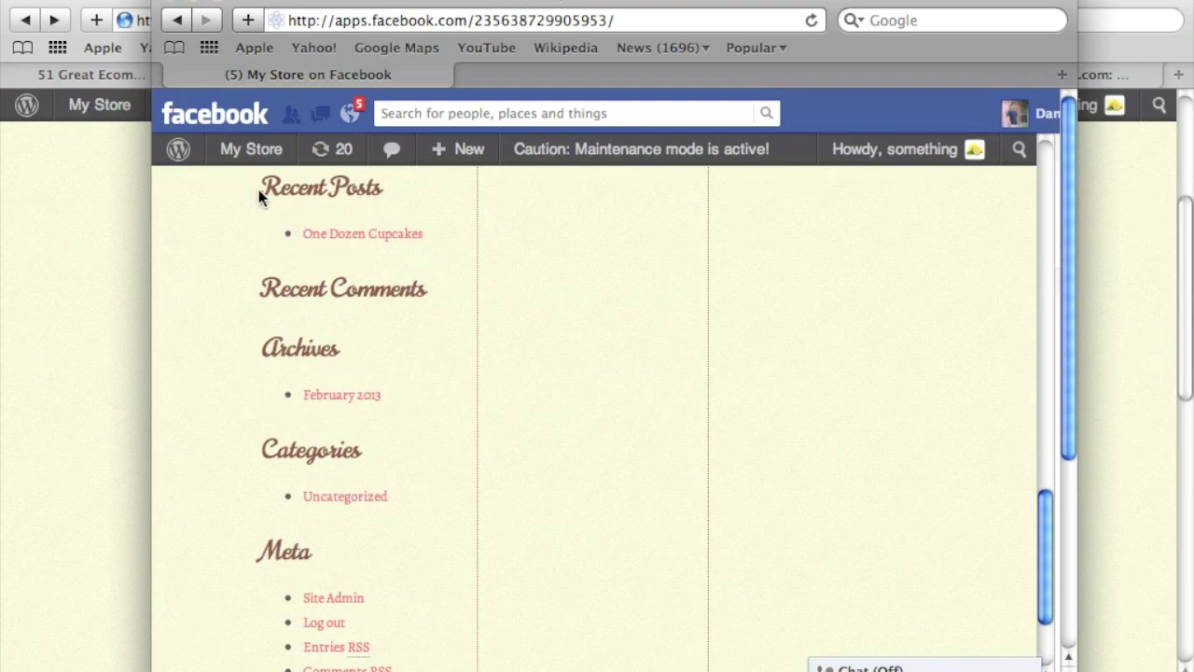
scroll(378, 448, "up", 2)
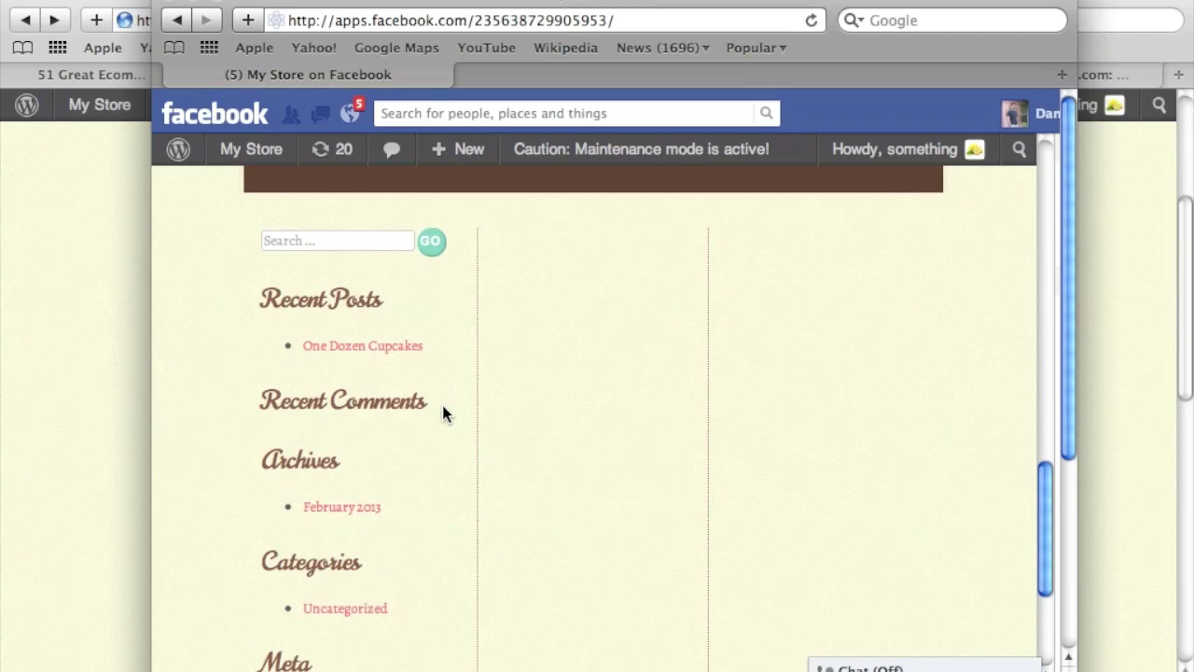
Return to the store site window, load isaveplaza.com/products-page/ and copy its address.
left_click(131, 333)
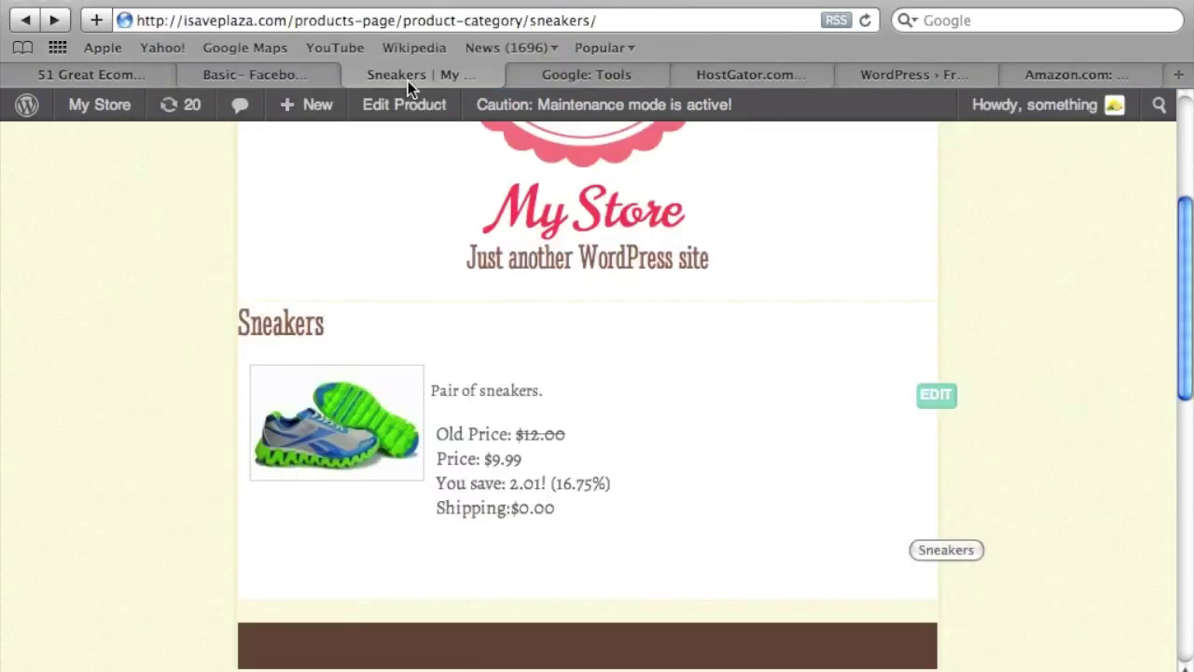
left_click_drag(403, 20, 720, 16)
key("BackSpace")
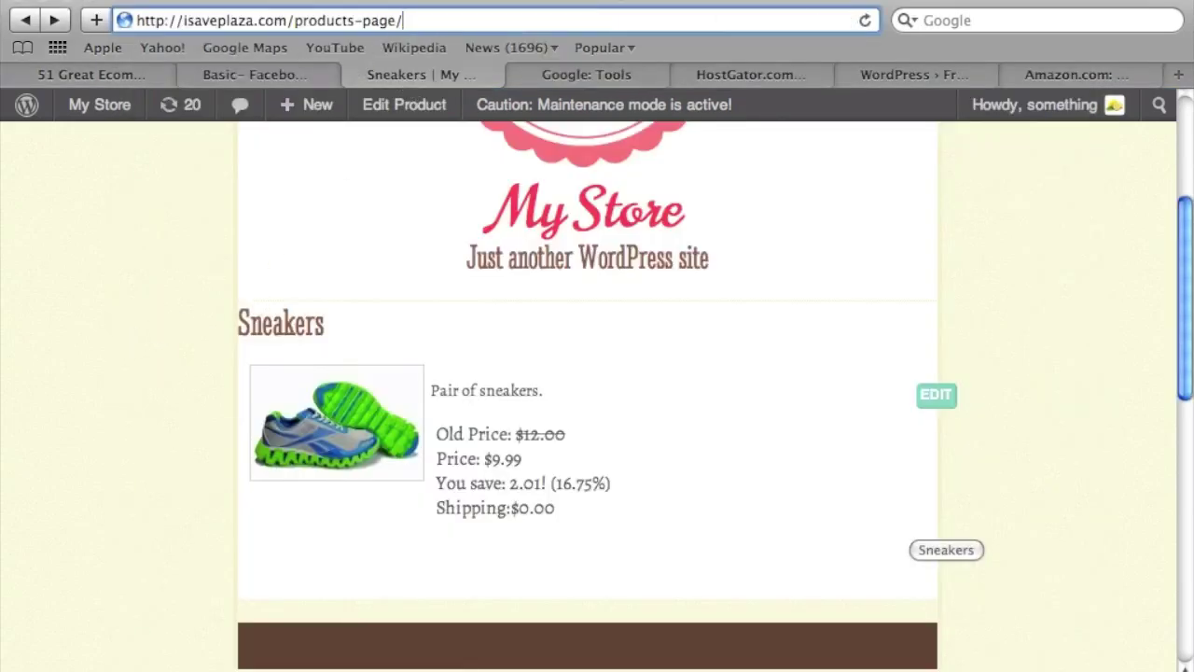
key("Return")
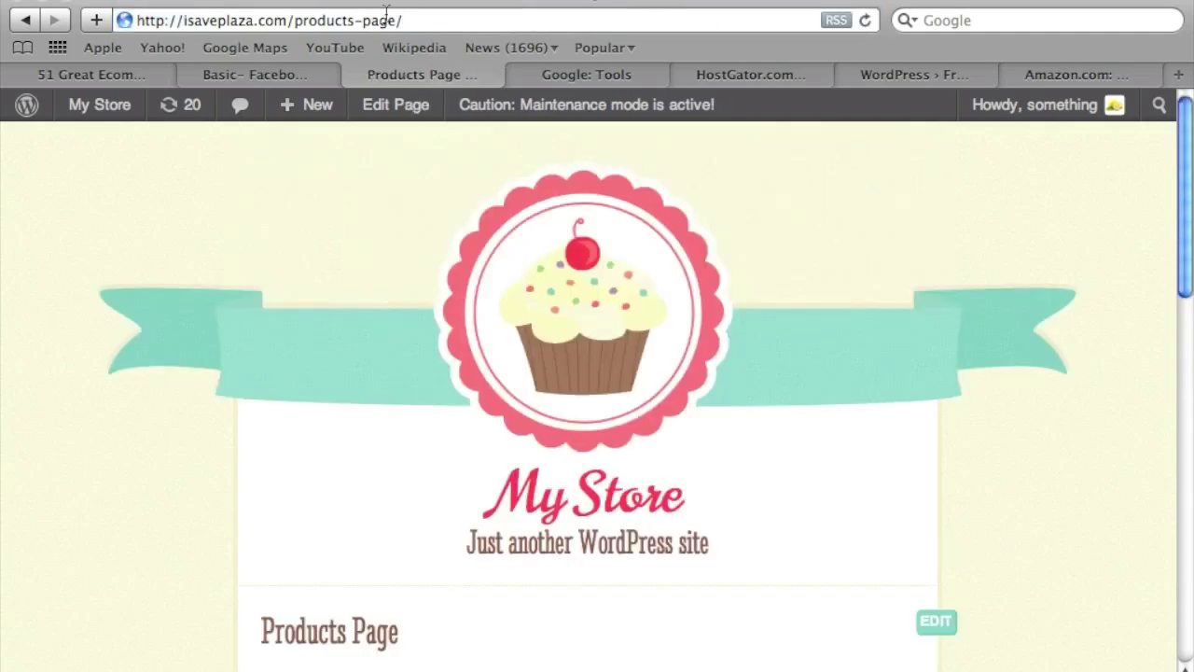
right_click(358, 20)
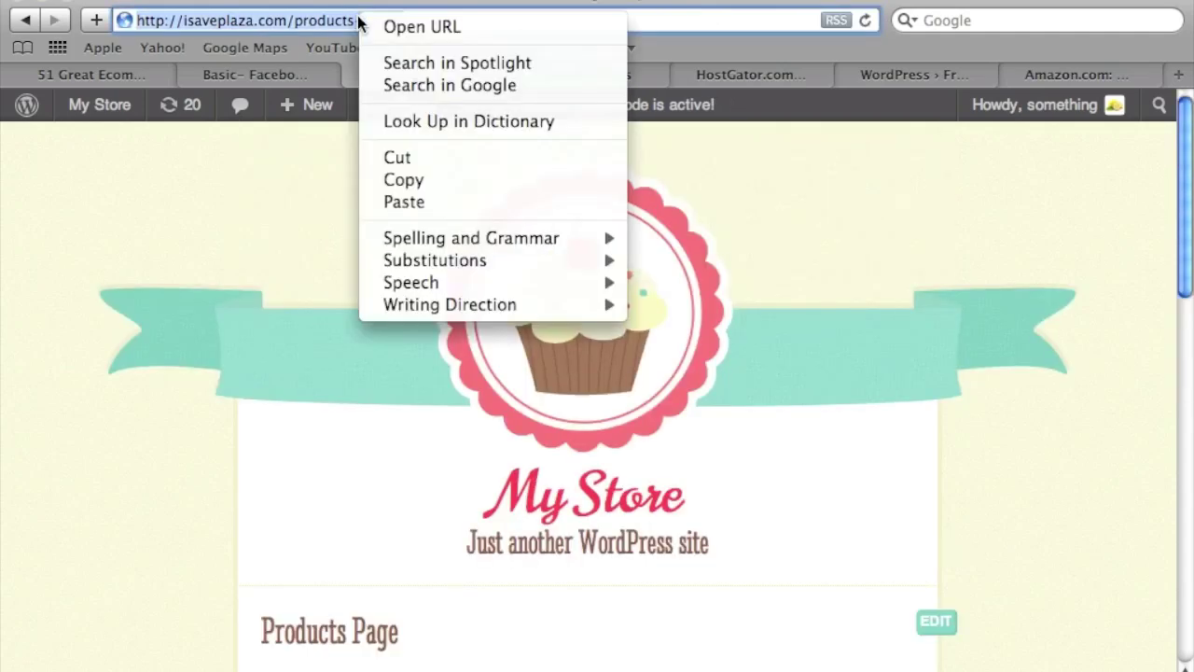
left_click(427, 177)
left_click(303, 73)
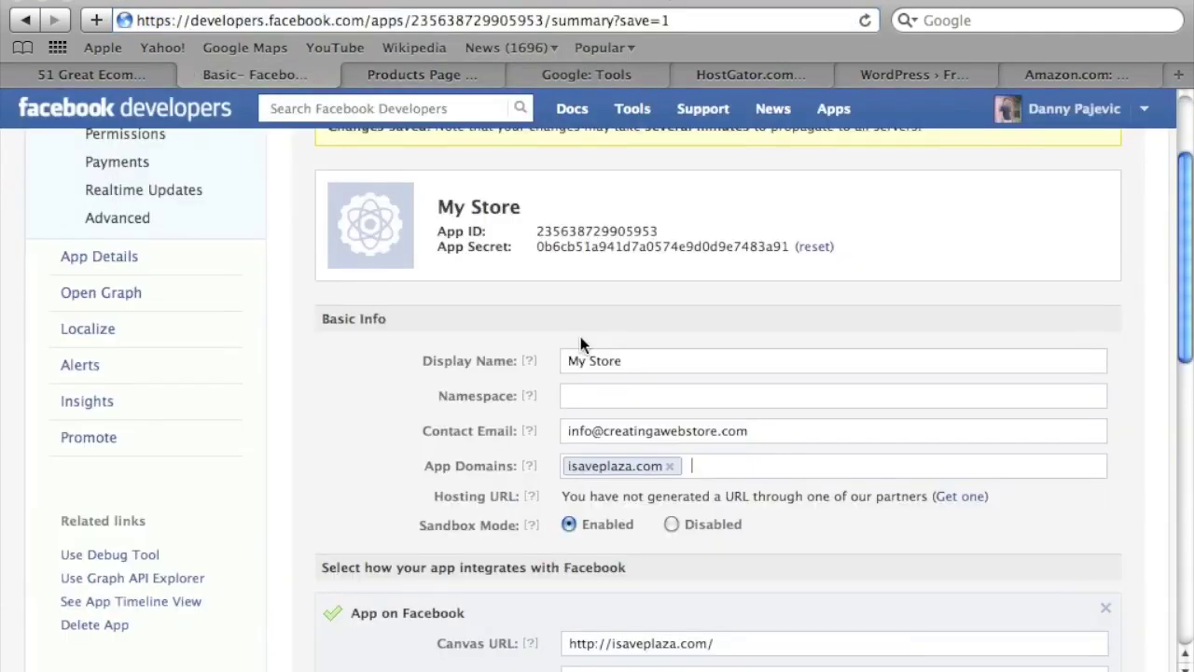
scroll(580, 341, "down", 4)
left_click(635, 461)
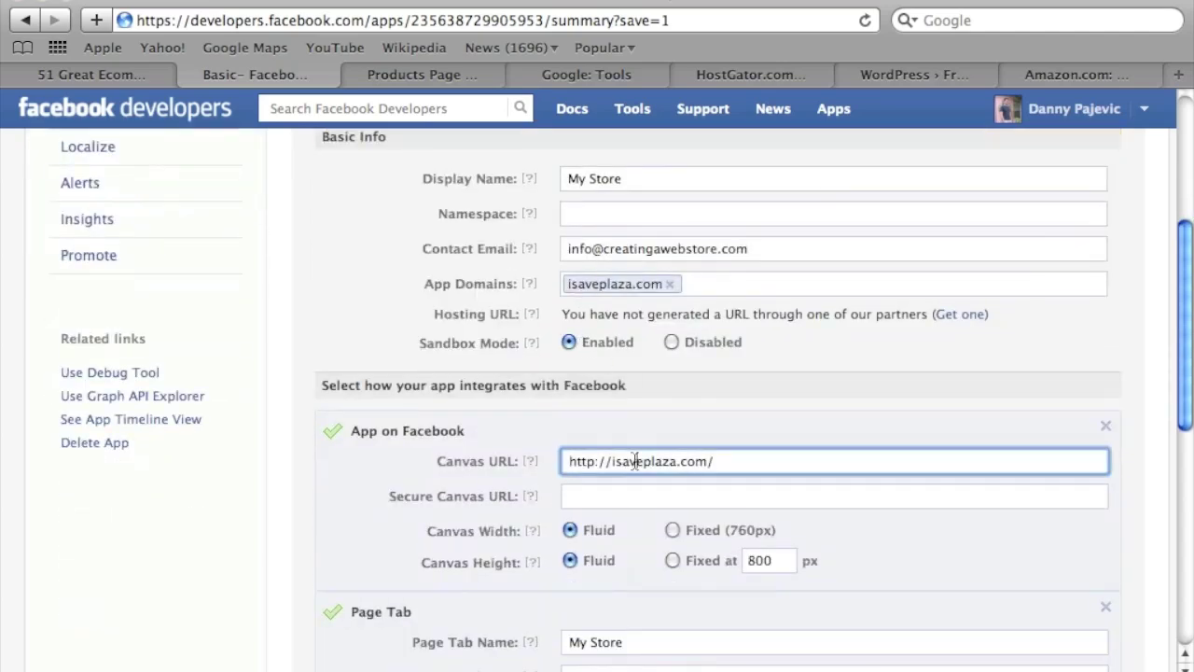
triple_click(635, 461)
right_click(634, 461)
left_click(699, 602)
Replace the Page Tab URL with the copied products page address and save the app settings.
scroll(640, 524, "down", 3)
triple_click(666, 538)
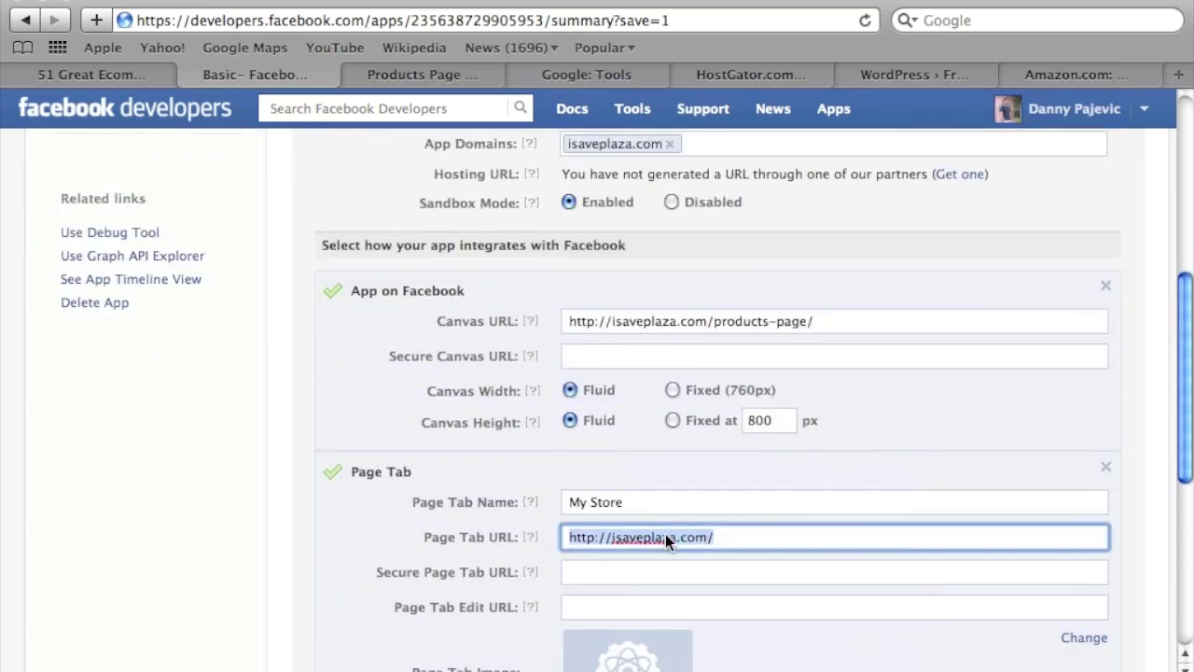
right_click(679, 538)
left_click(725, 634)
scroll(566, 493, "down", 10)
left_click(650, 529)
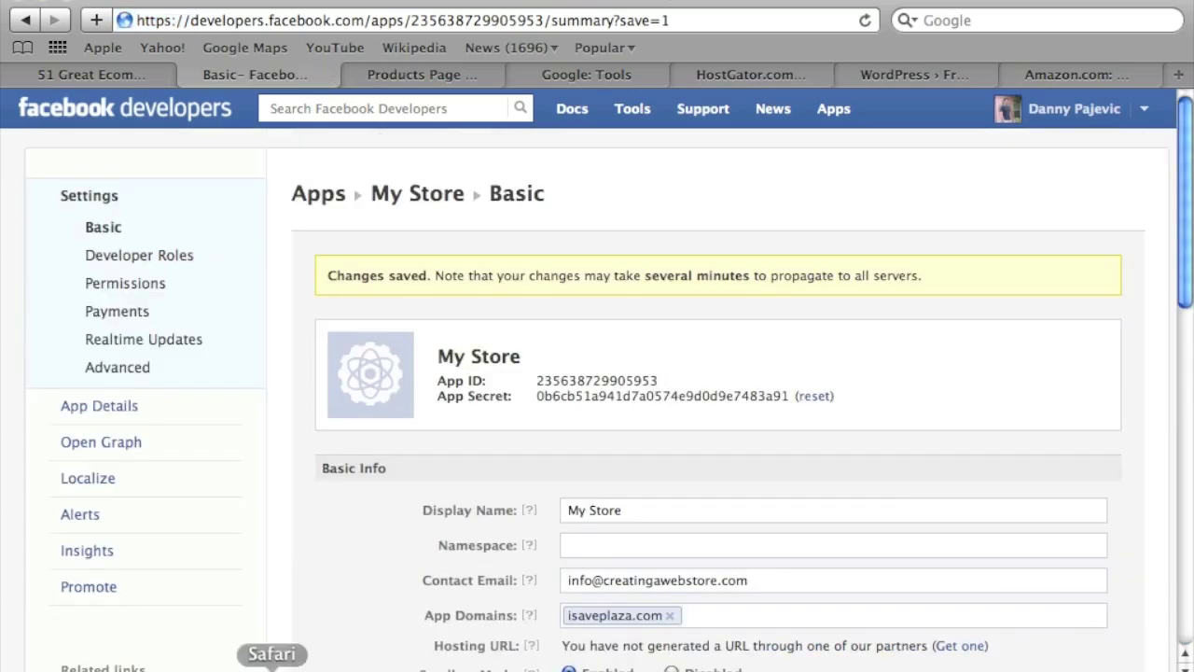
Switch to the My Store on Facebook window and reload the app.
right_click(271, 666)
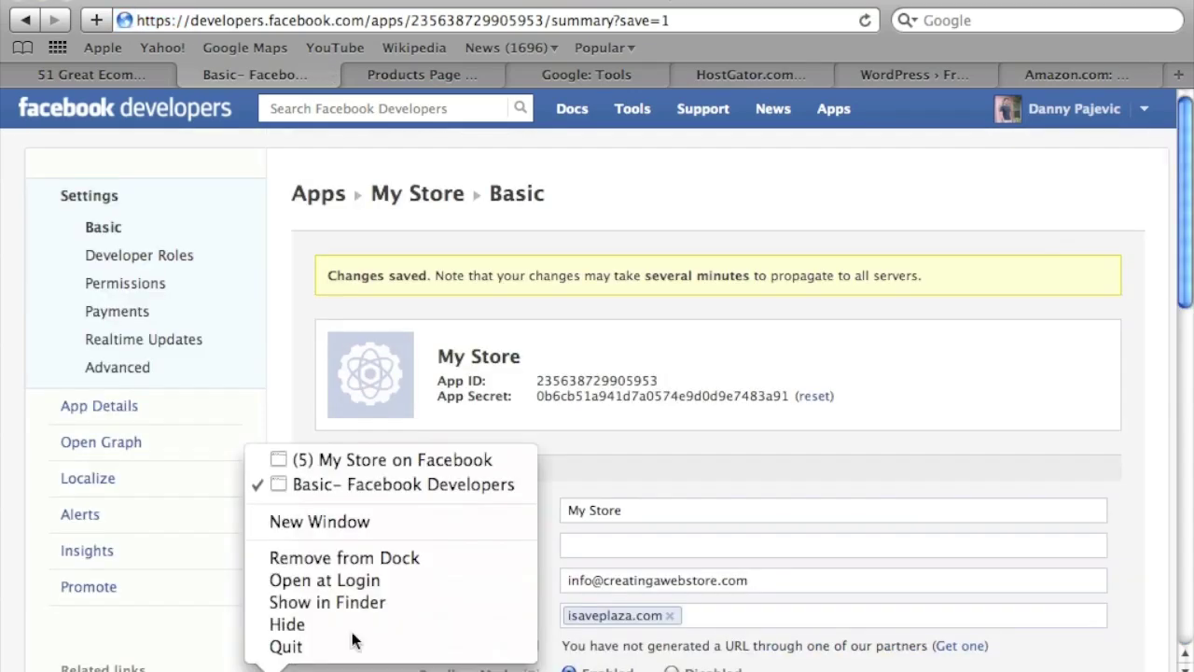
left_click(364, 458)
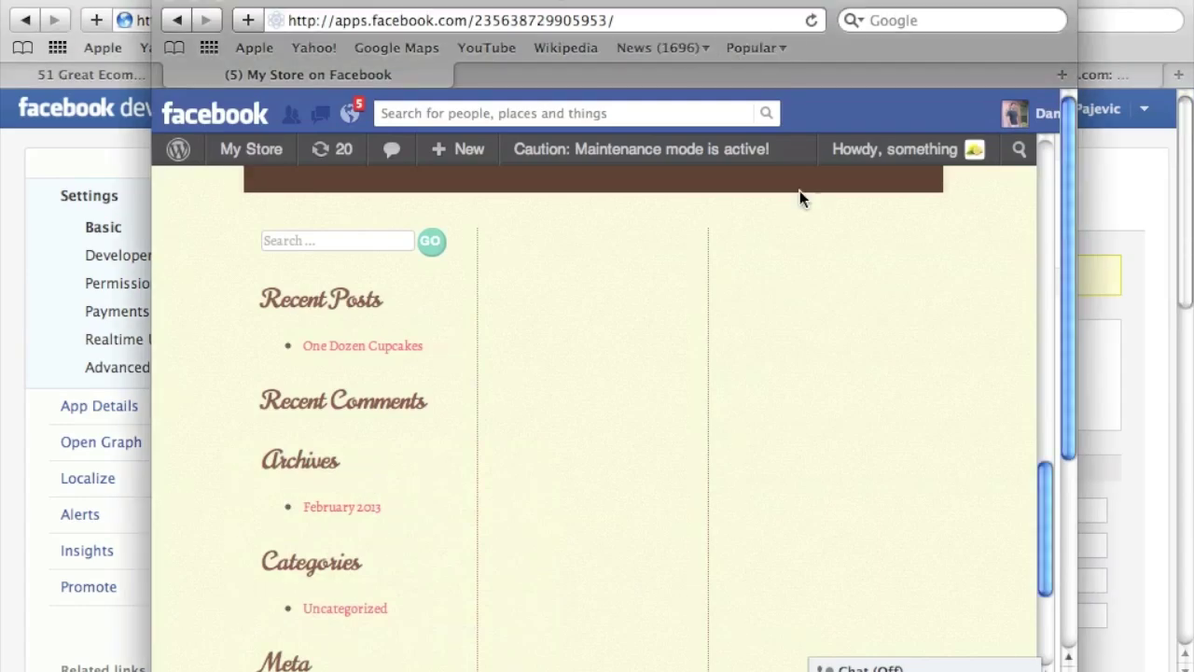
scroll(842, 333, "up", 15)
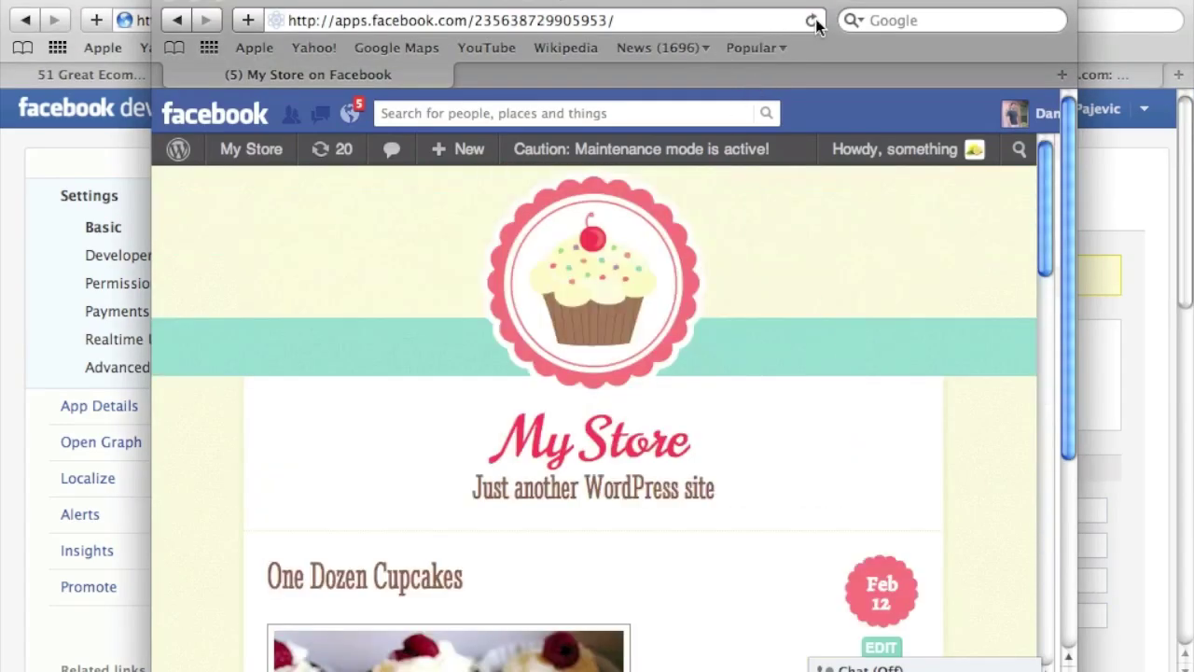
left_click(812, 24)
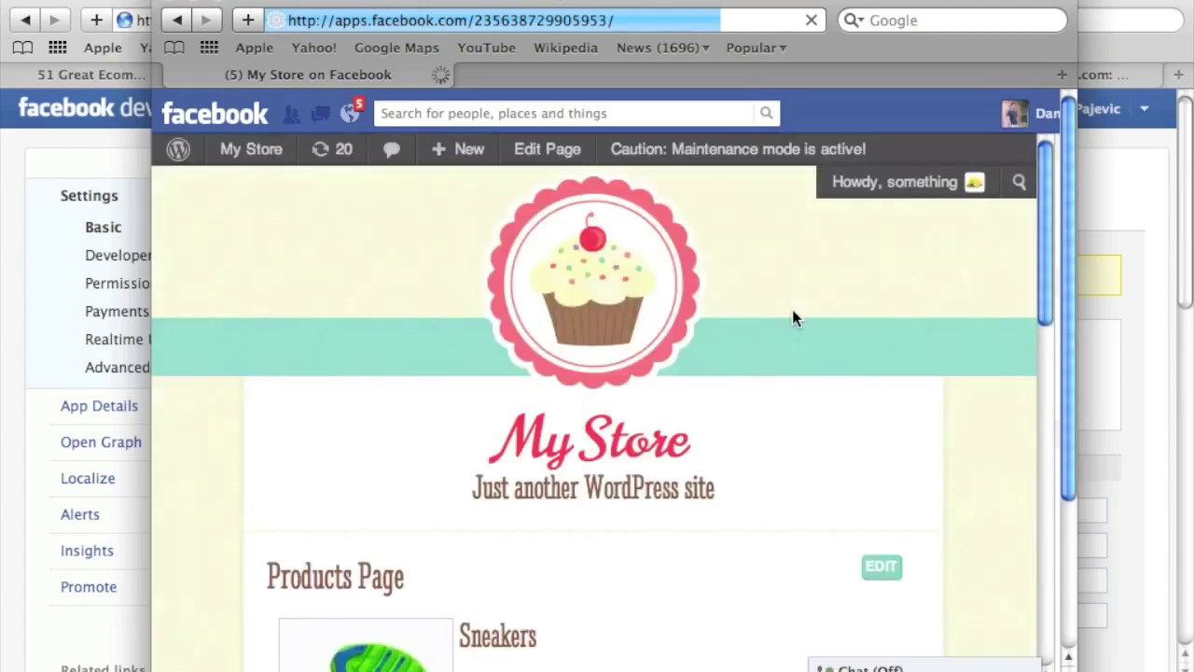
Test the Sneakers product's off-site link on the app's Products Page and close the Amazon window it opens.
scroll(792, 319, "down", 5)
scroll(792, 319, "up", 5)
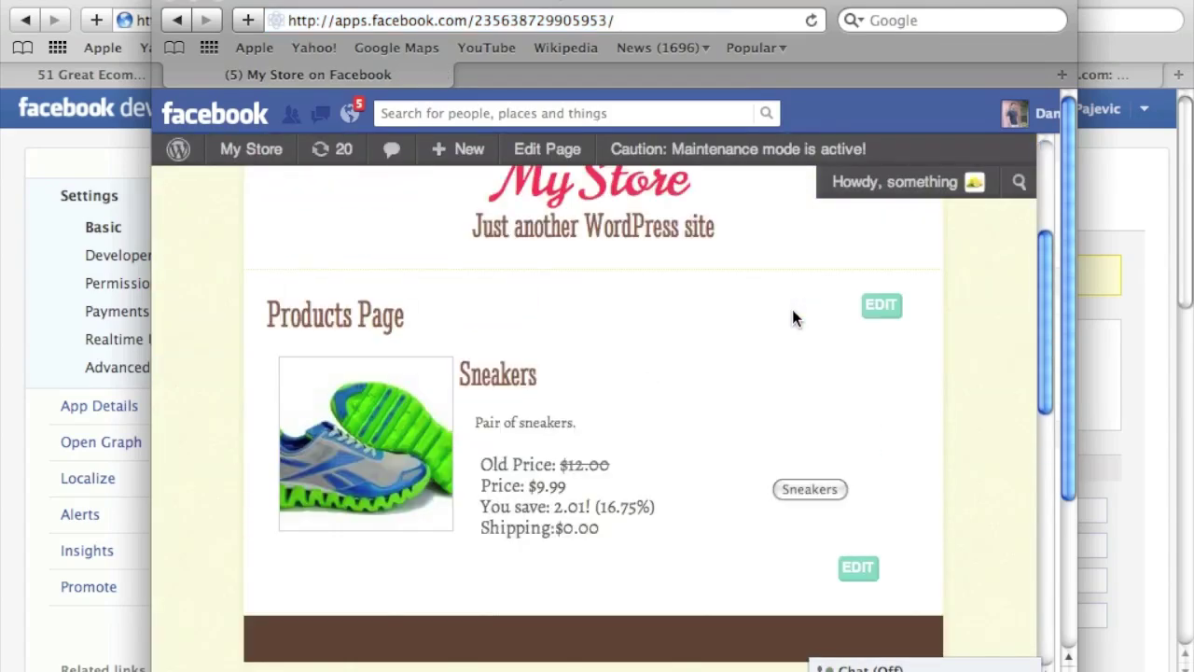
scroll(792, 318, "down", 3)
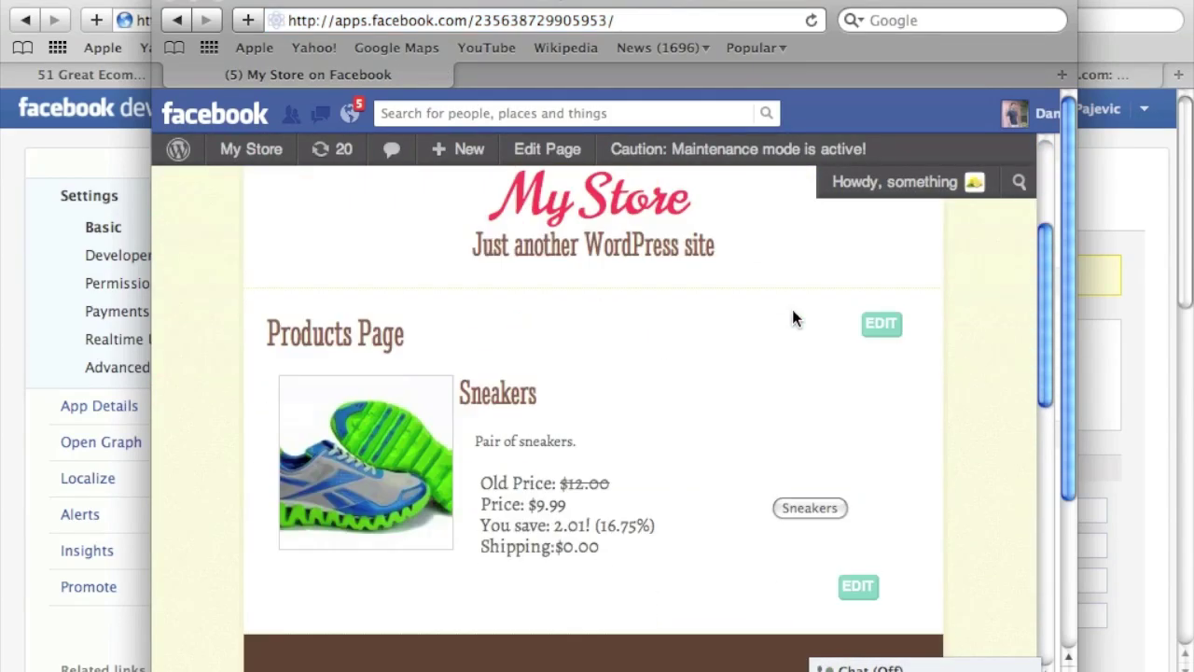
left_click(809, 508)
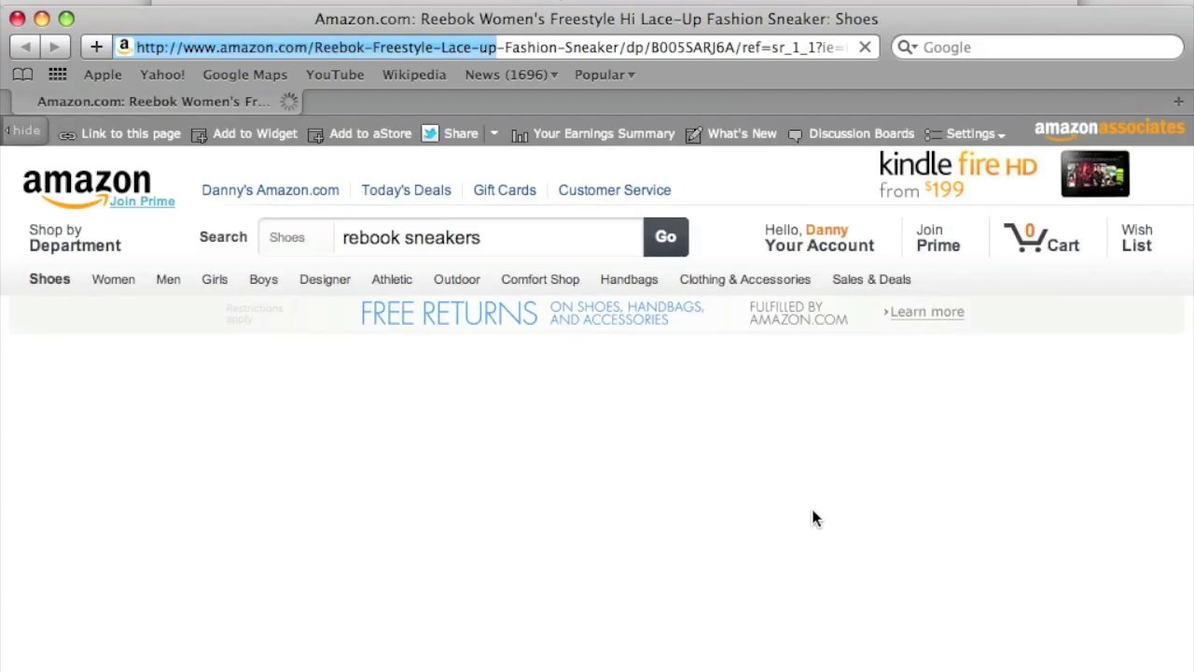
left_click(18, 19)
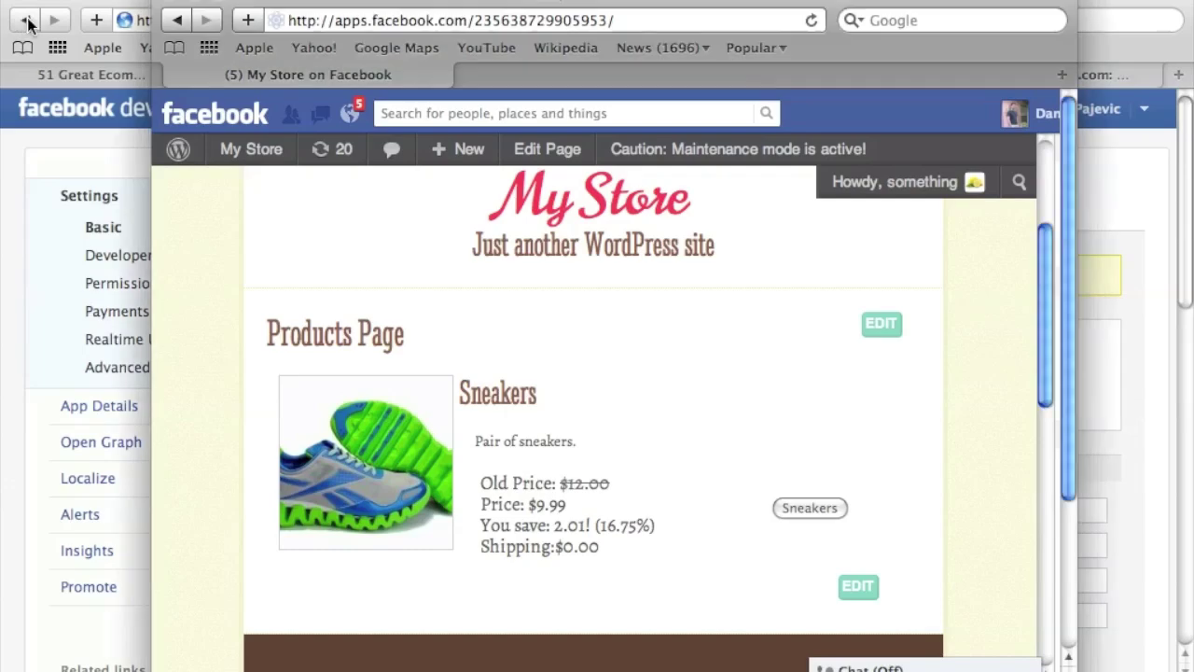
Return to the main browser window and view the Sneakers listing on the store site's Products Page.
left_click(11, 297)
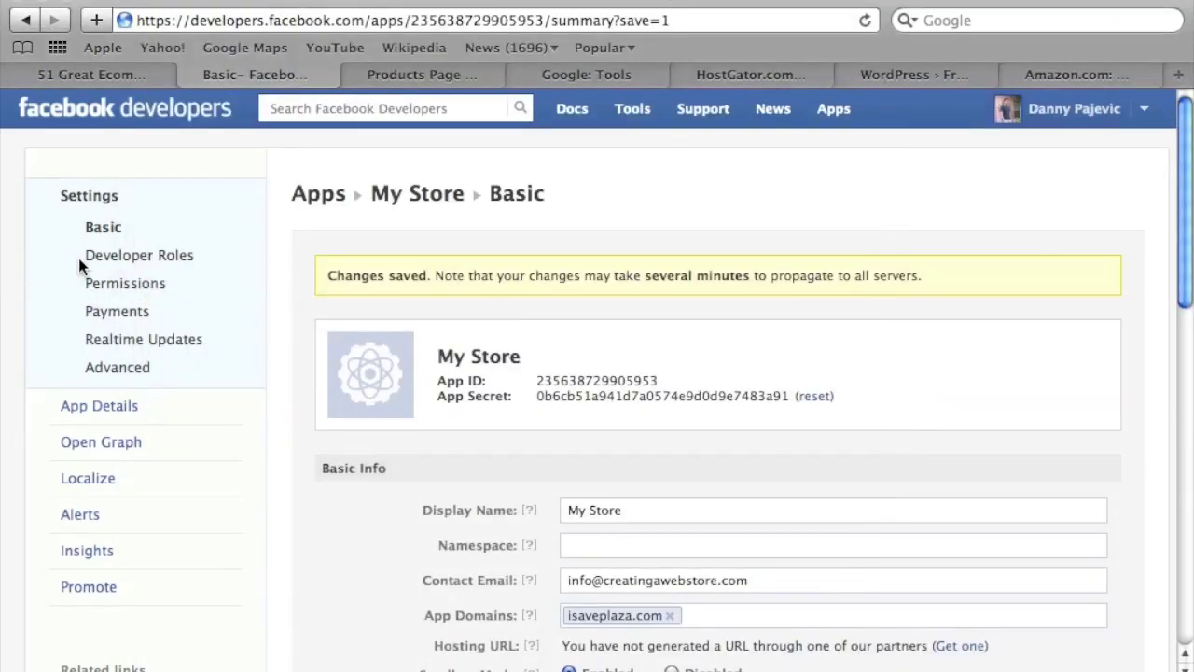
left_click(446, 79)
scroll(426, 319, "down", 5)
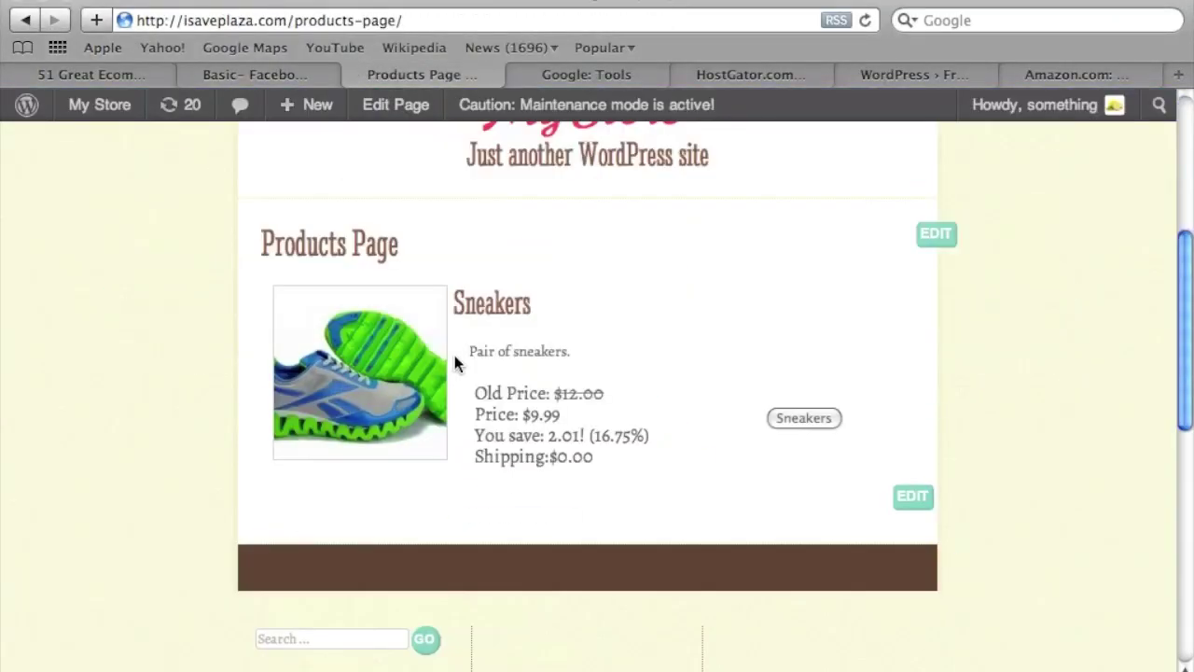
Open the store's Products Page in the page editor and look over its content.
left_click(947, 238)
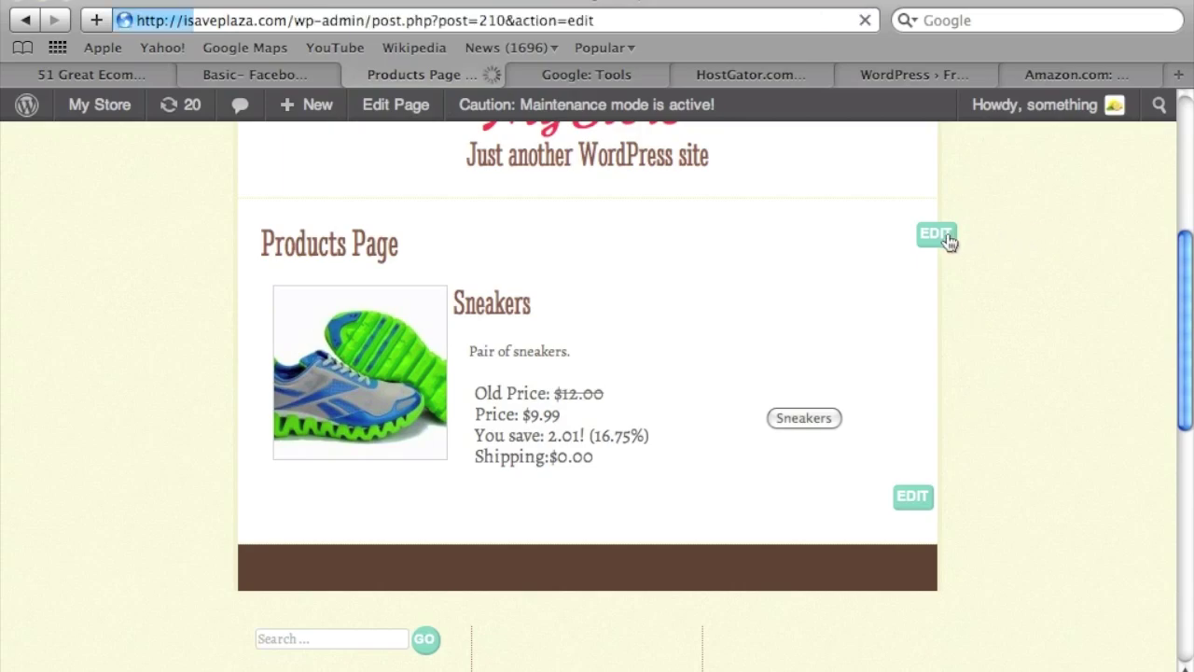
scroll(786, 327, "down", 10)
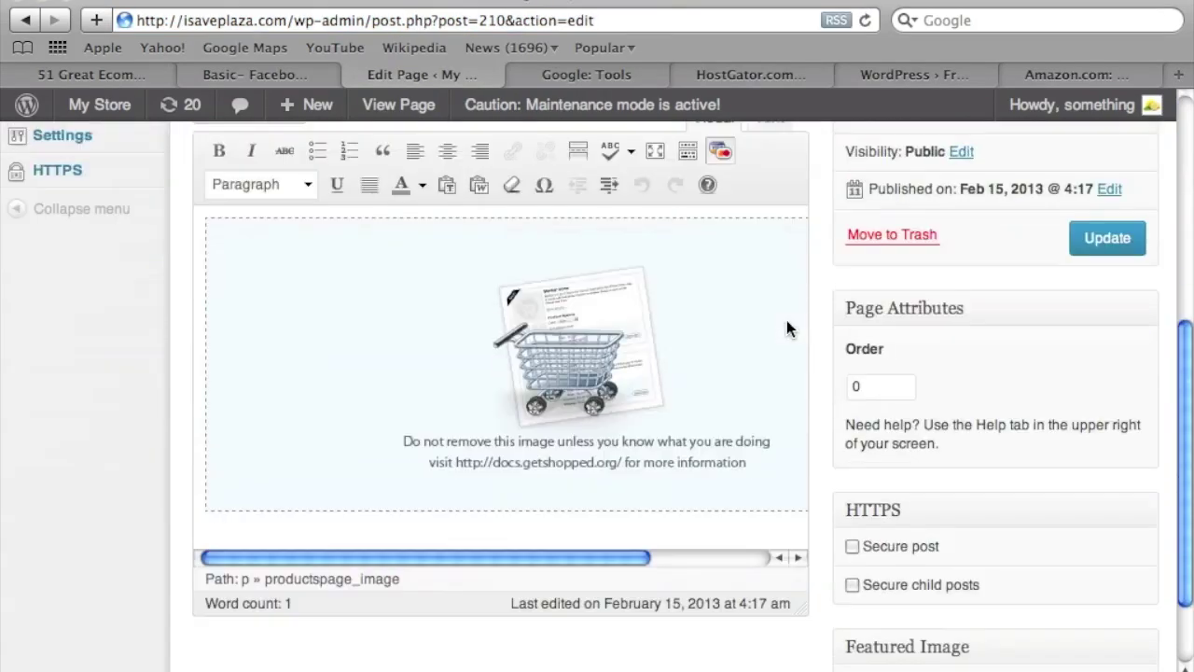
scroll(786, 327, "up", 10)
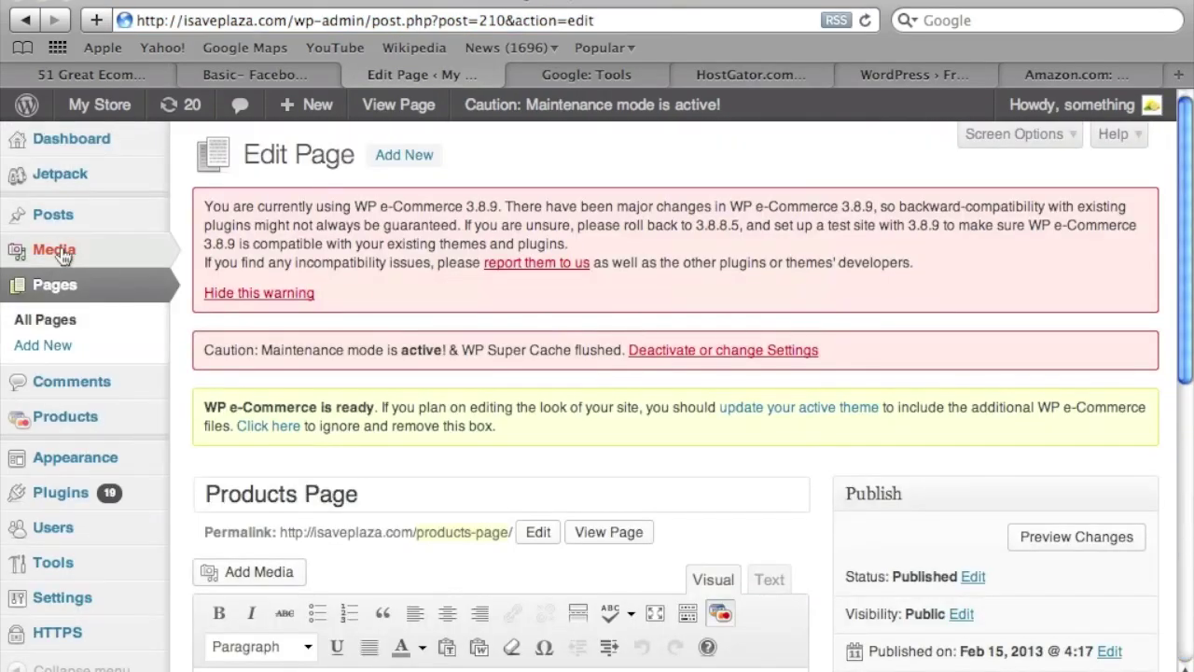
Open the Sneakers product for editing and go to its Off Site Product link settings.
left_click(83, 423)
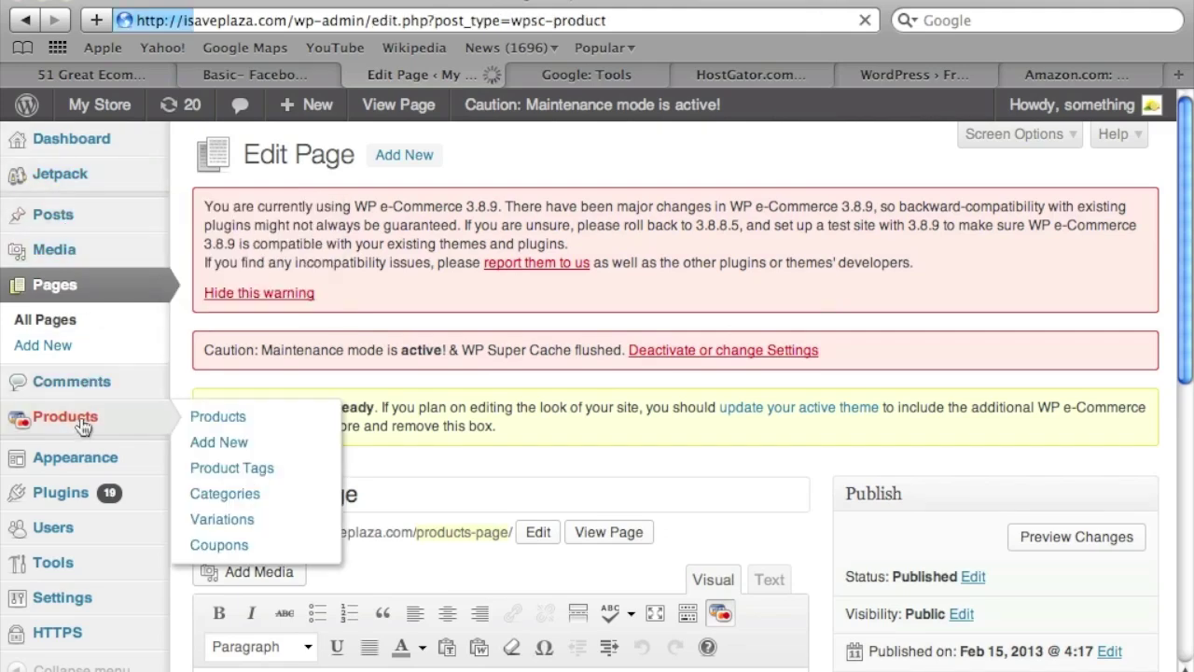
left_click(300, 625)
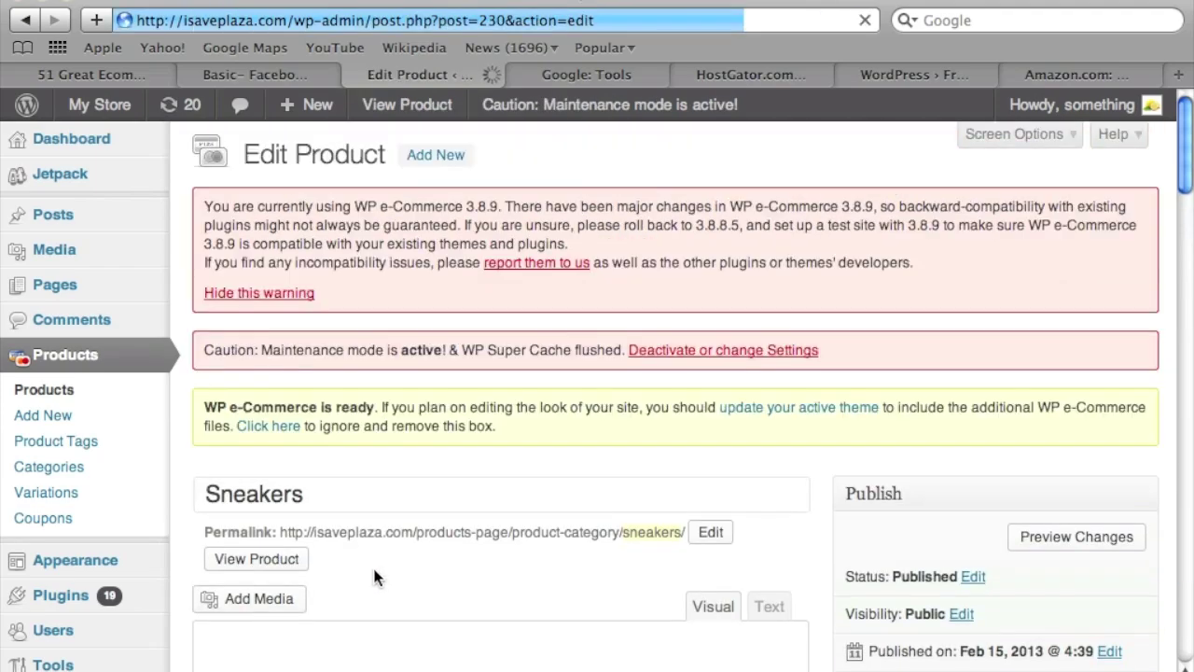
scroll(372, 565, "down", 15)
scroll(378, 569, "down", 3)
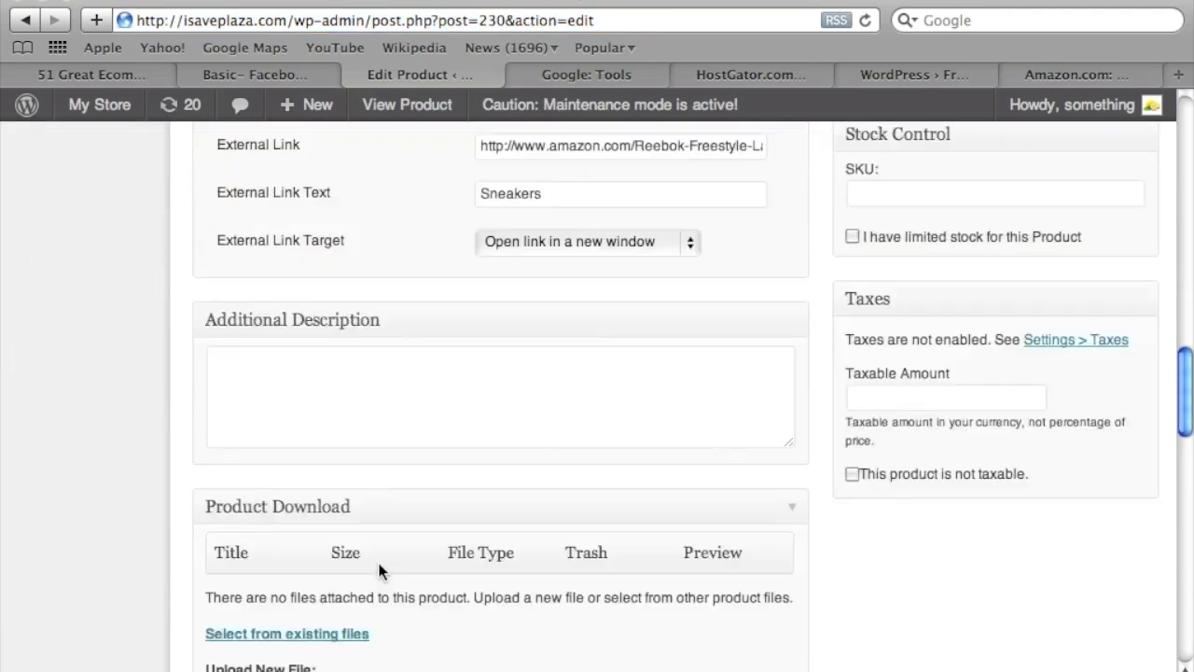
Review the External Link Target options for the Sneakers product without changing the selection.
left_click(545, 241)
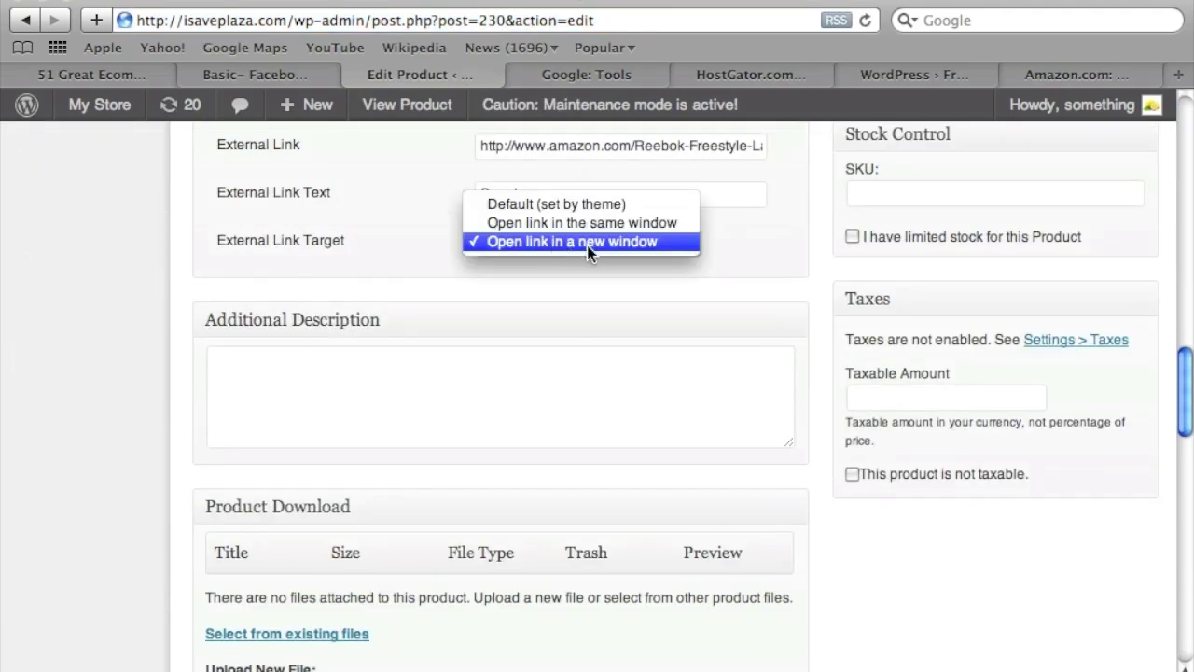
left_click(459, 241)
scroll(601, 434, "up", 3)
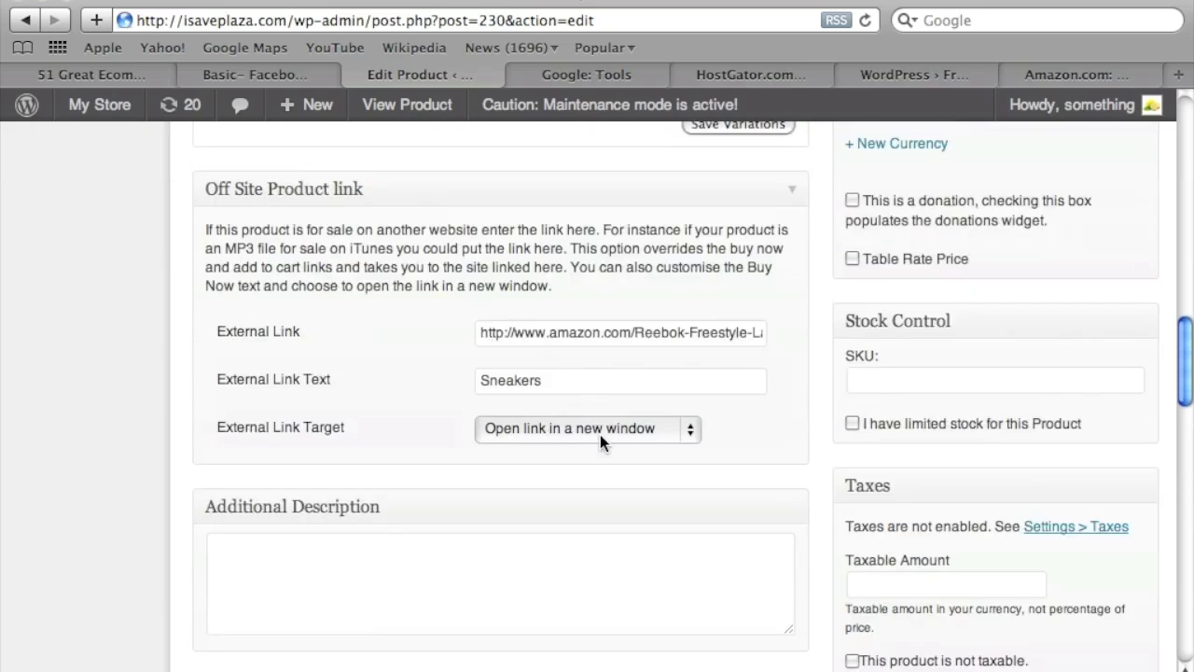
left_click(562, 428)
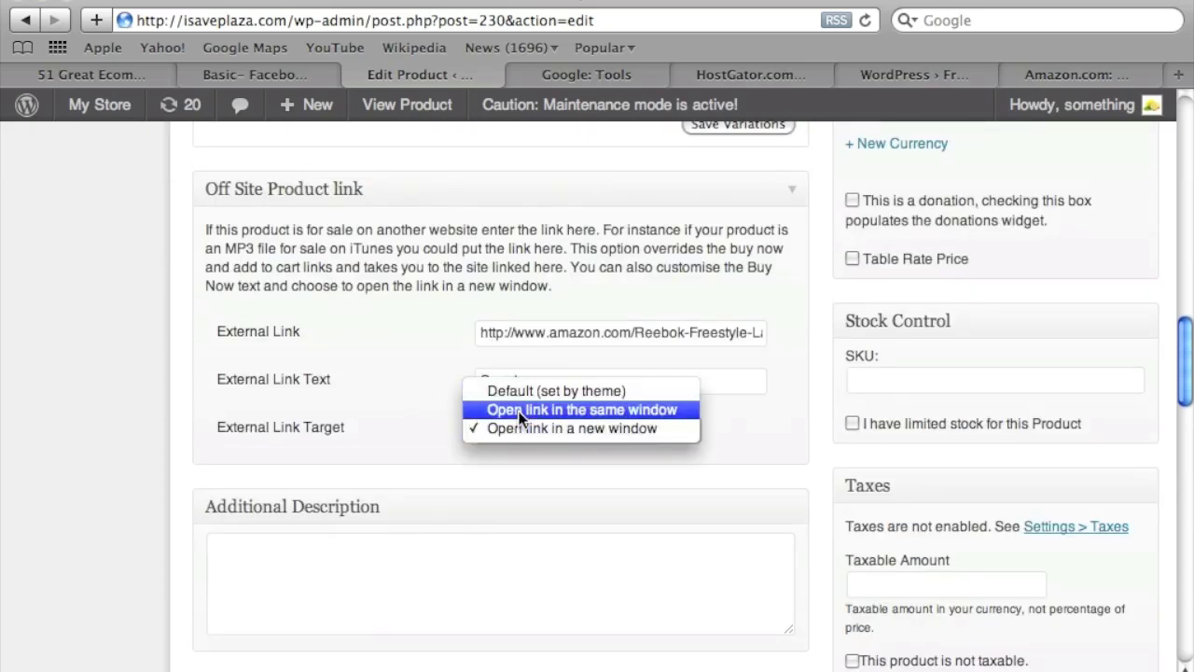
left_click(407, 392)
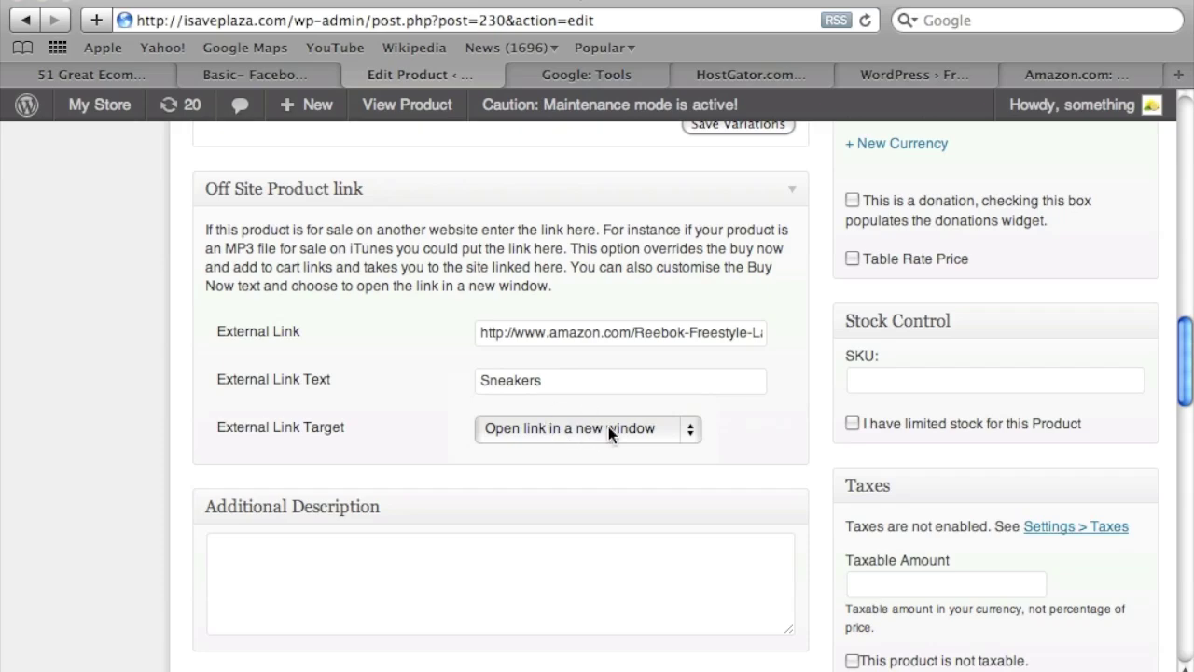
Clear the Sneakers product's External Link and External Link Text, and update the product.
scroll(446, 456, "up", 5)
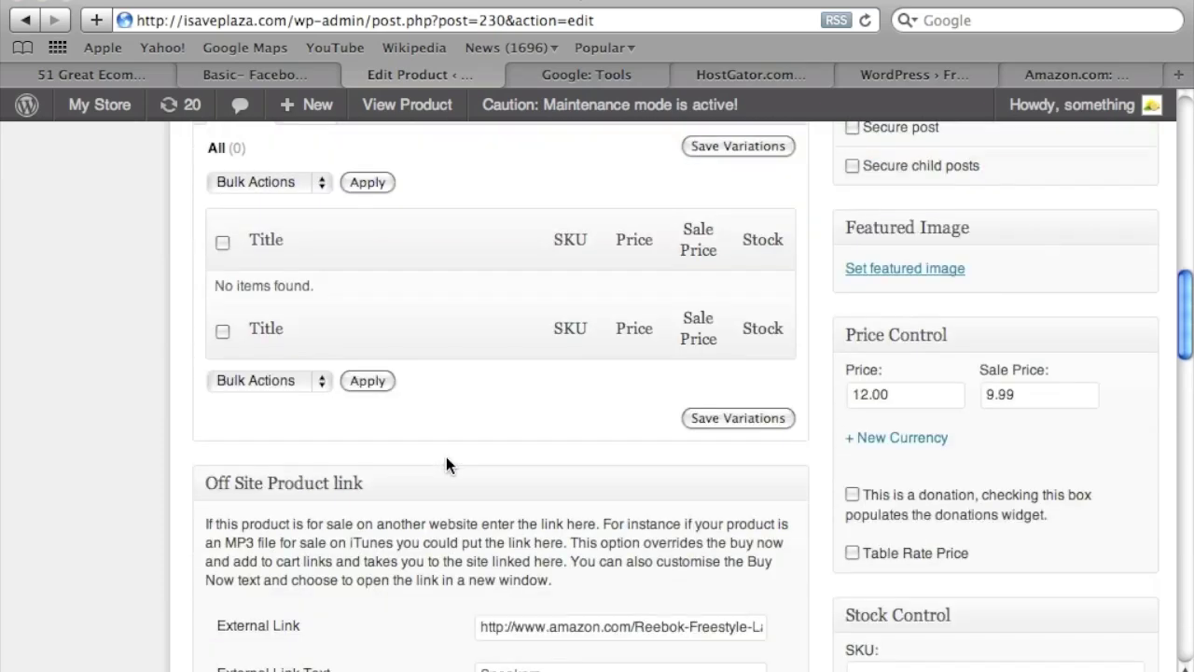
scroll(446, 464, "down", 1)
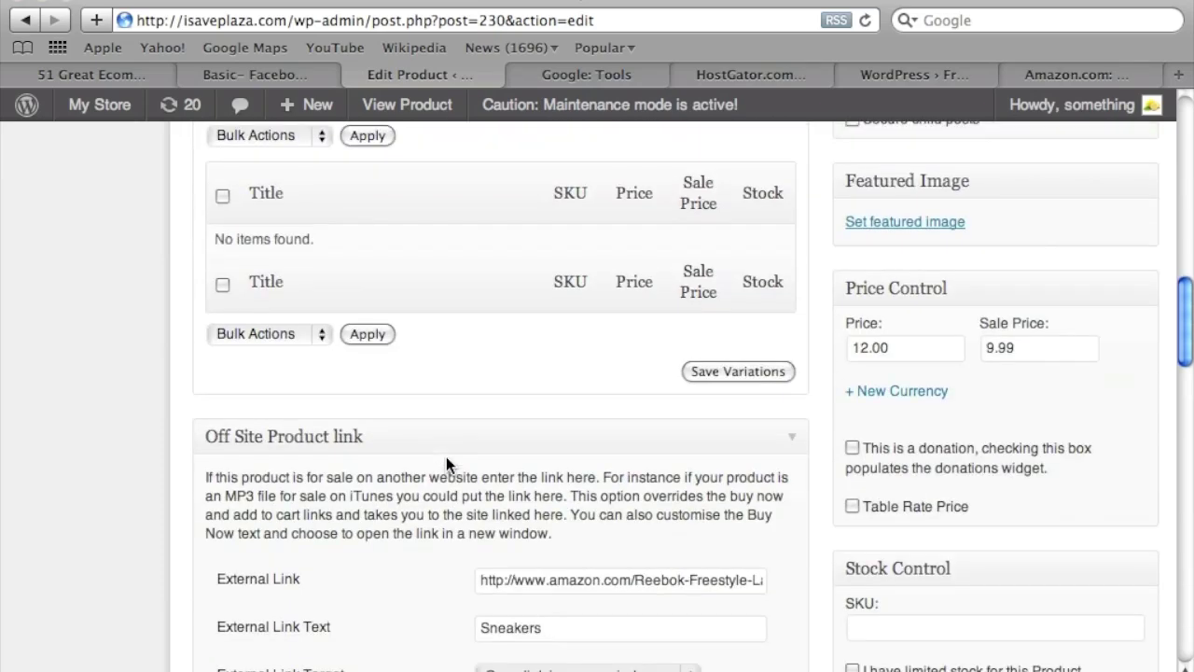
scroll(445, 420, "up", 5)
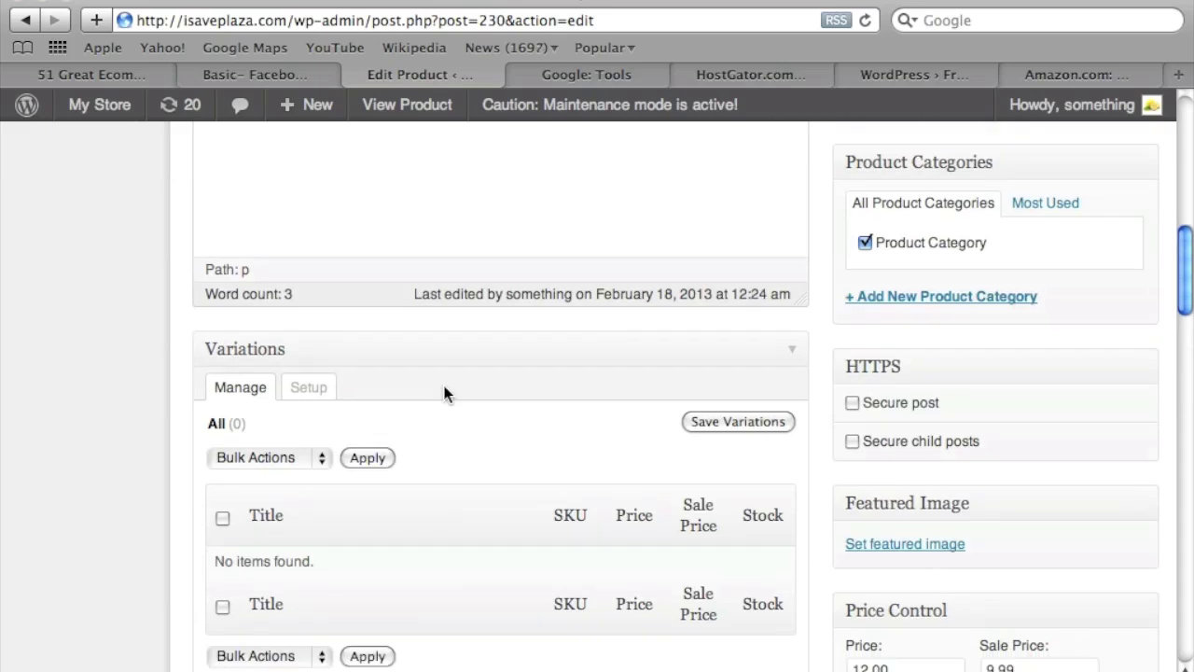
scroll(444, 394, "down", 1)
scroll(444, 394, "down", 1)
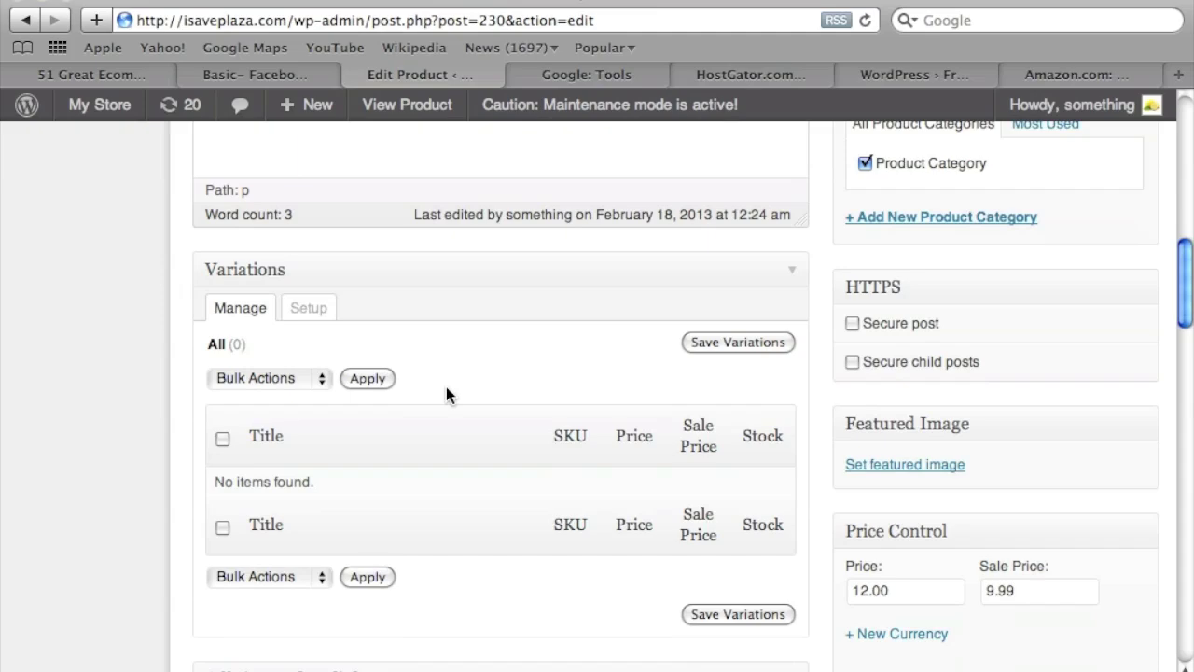
scroll(446, 386, "down", 5)
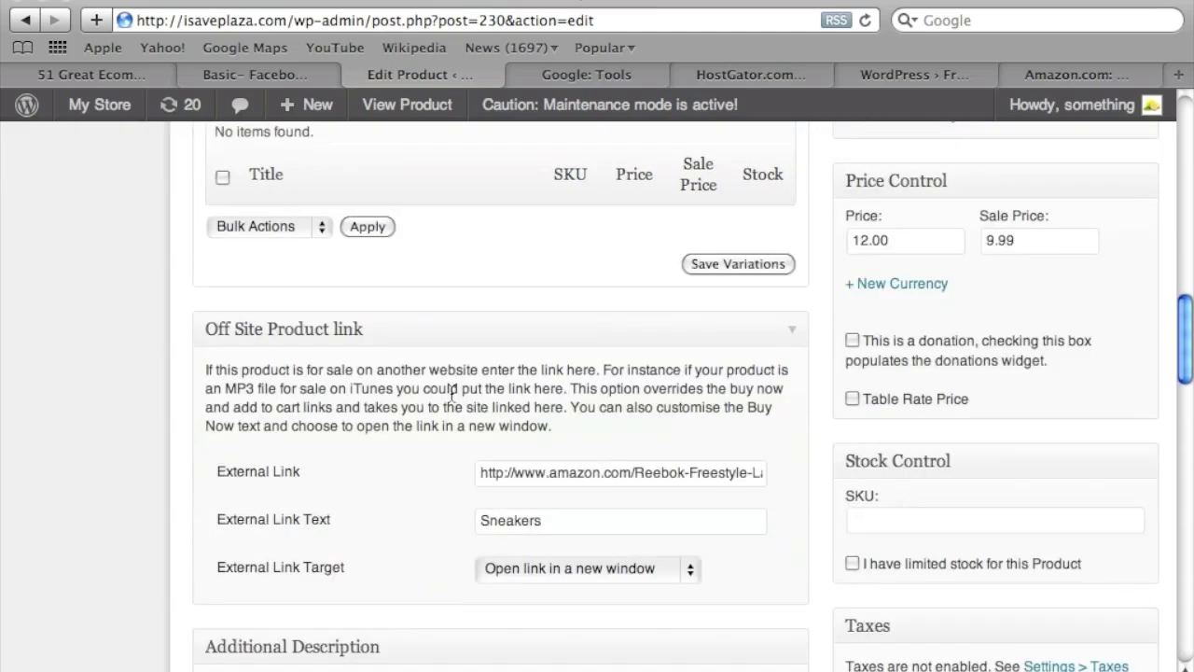
triple_click(531, 476)
key("BackSpace")
left_click(602, 520)
double_click(602, 521)
key("BackSpace")
scroll(671, 525, "up", 15)
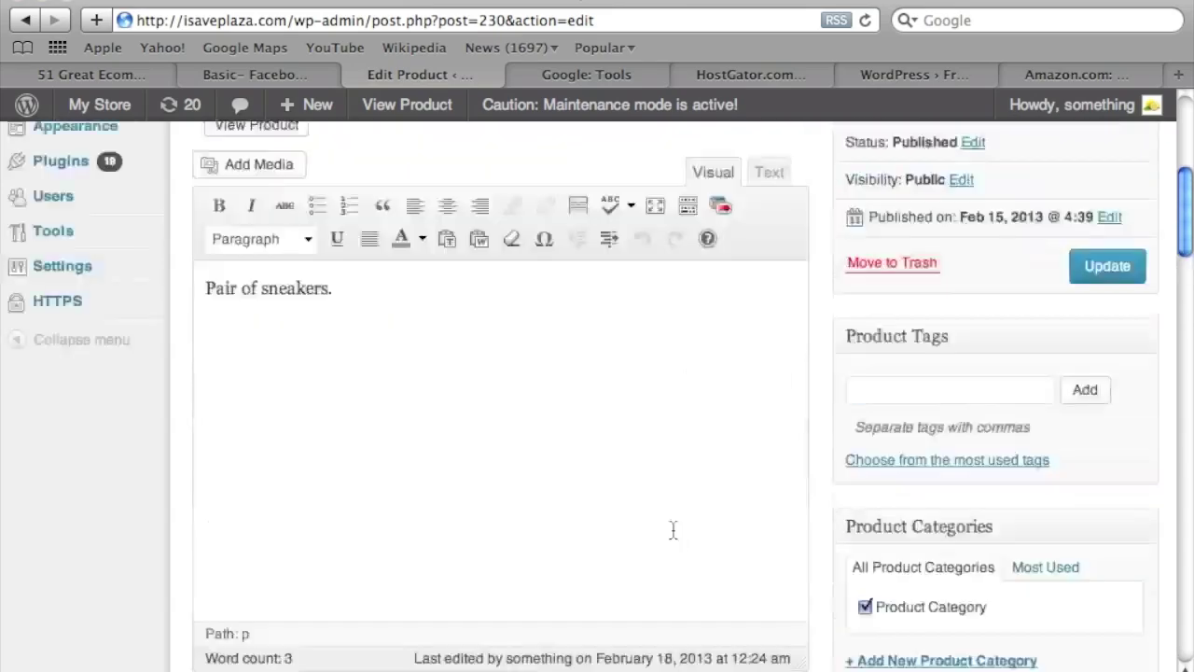
Create a custom navigation menu named Shopping Cart for the store site.
scroll(463, 512, "down", 3)
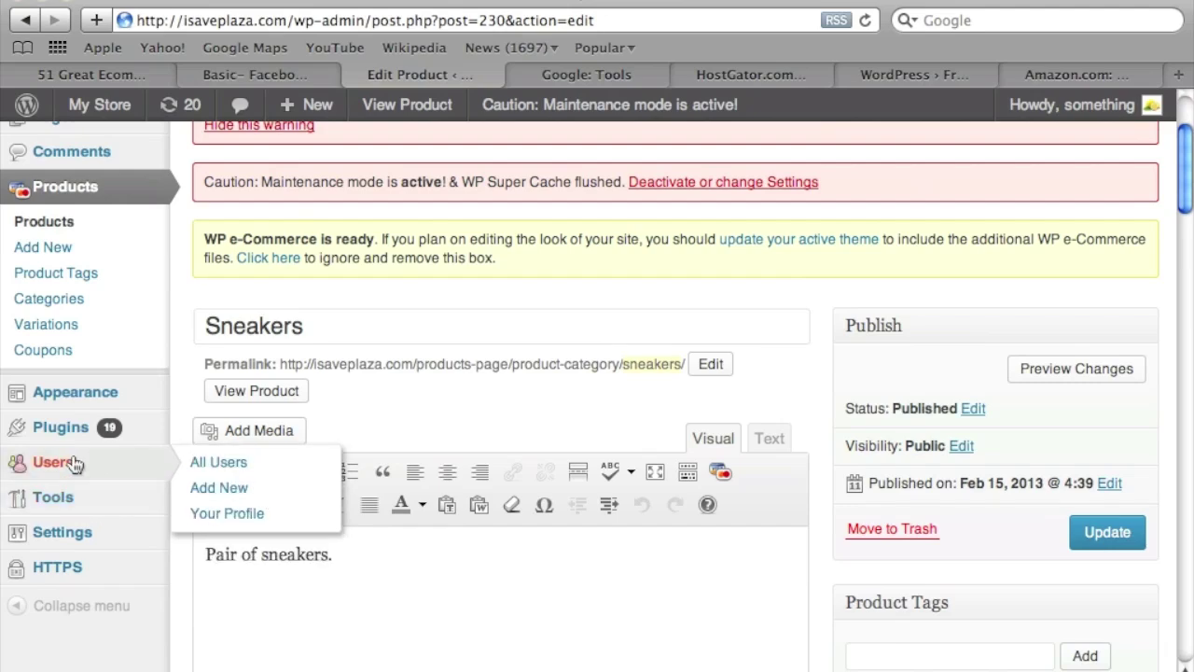
mouse_move(79, 540)
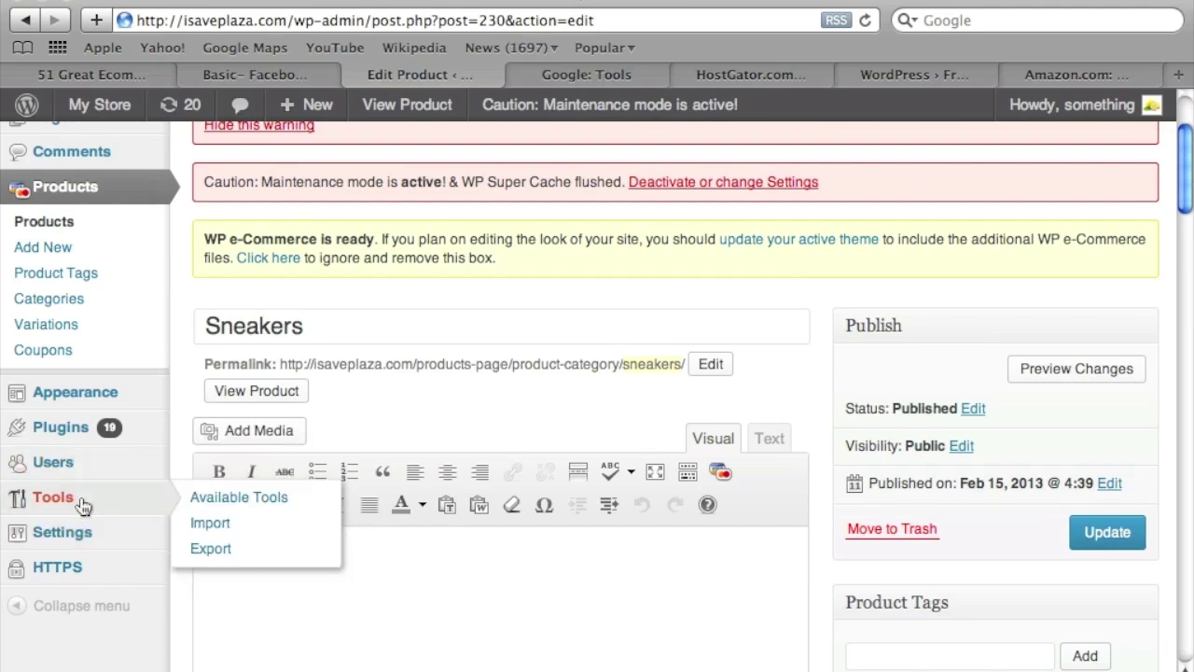
mouse_move(106, 398)
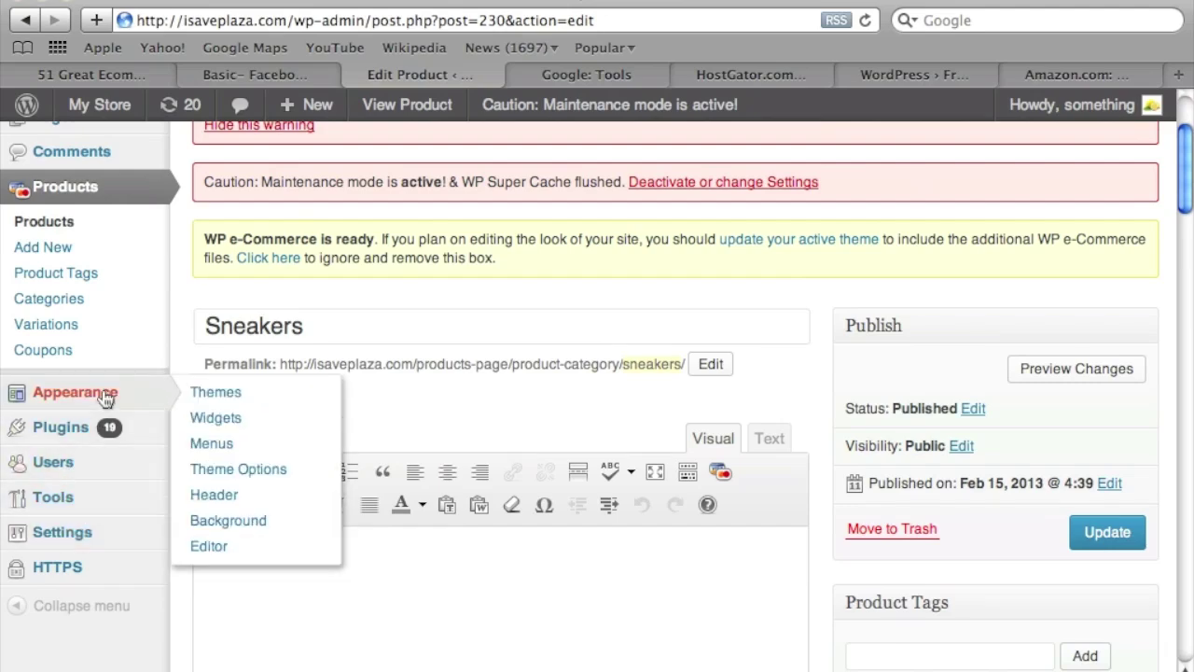
left_click(228, 447)
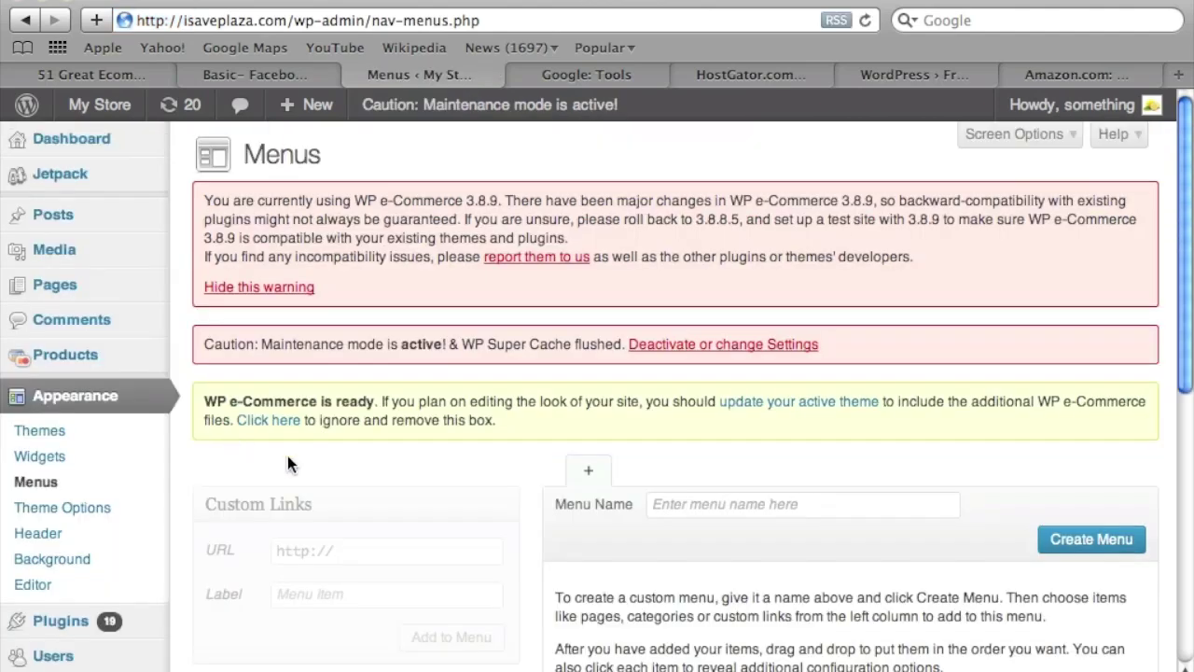
scroll(420, 471, "down", 5)
left_click(785, 325)
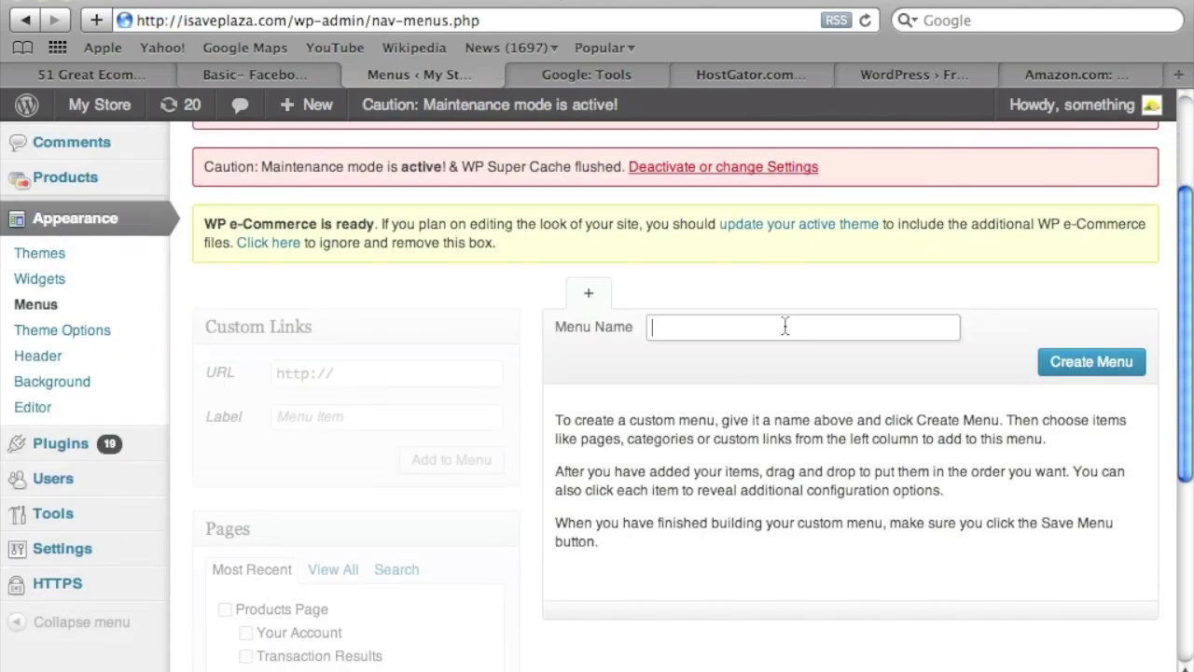
type("Shopping Cart")
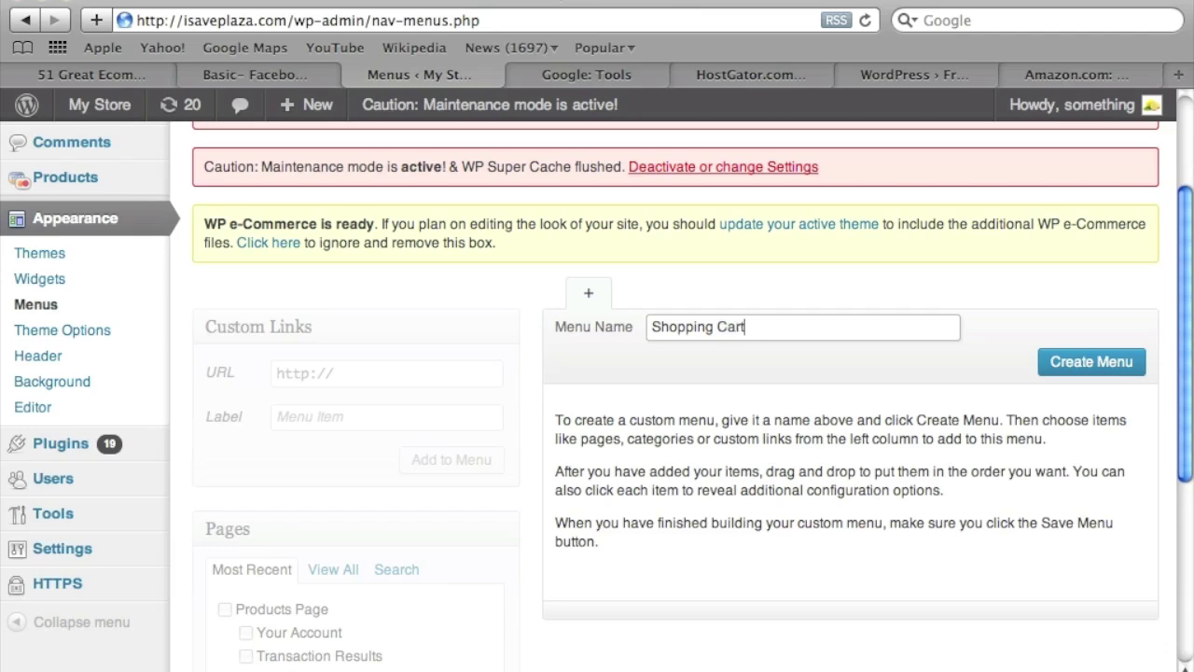
scroll(755, 345, "down", 1)
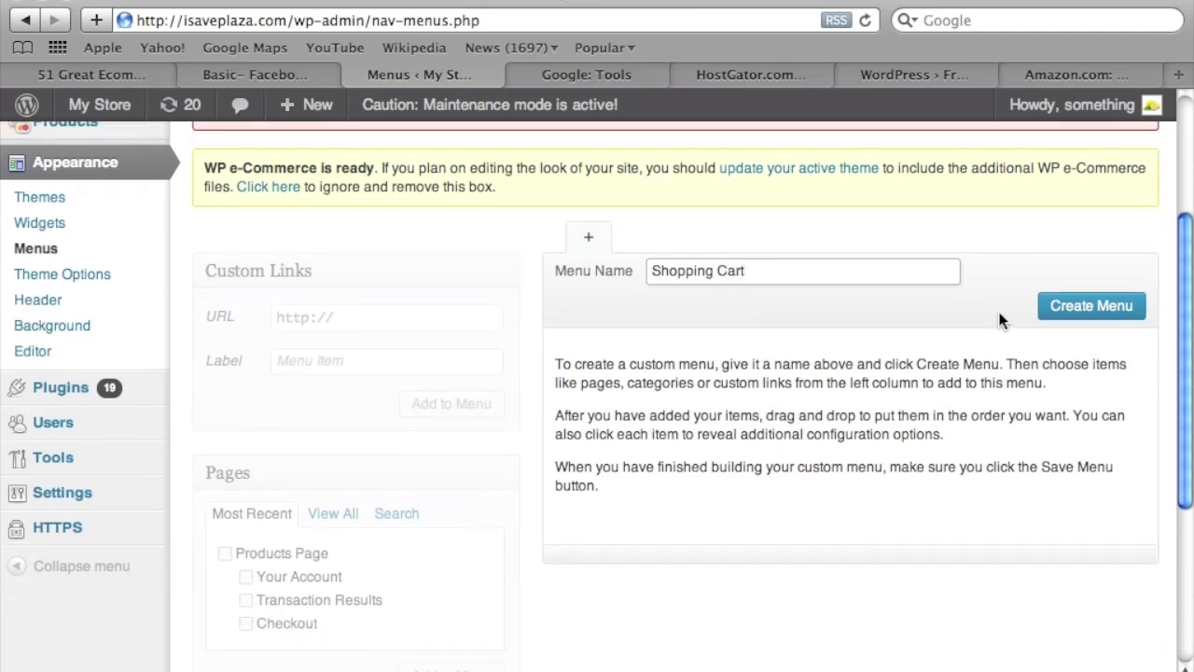
left_click(1067, 304)
Add the Products Page, Your Account, Transaction Results and Checkout pages to the Shopping Cart menu and save it.
scroll(565, 385, "down", 10)
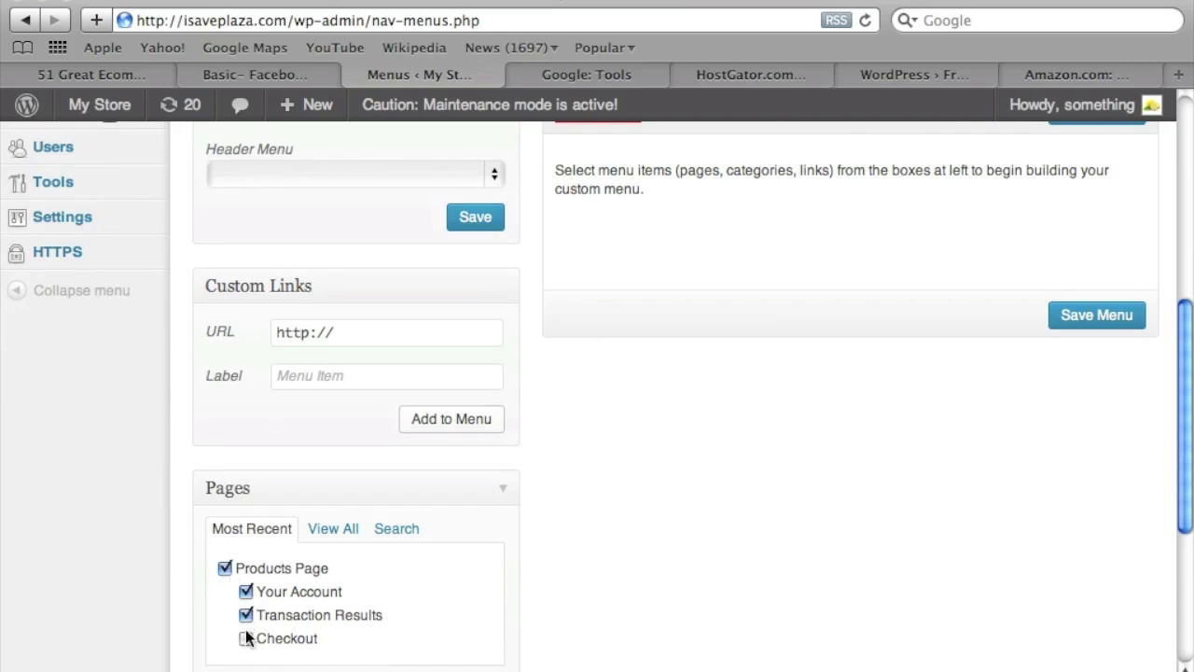
left_click(245, 638)
scroll(373, 625, "down", 1)
left_click(448, 625)
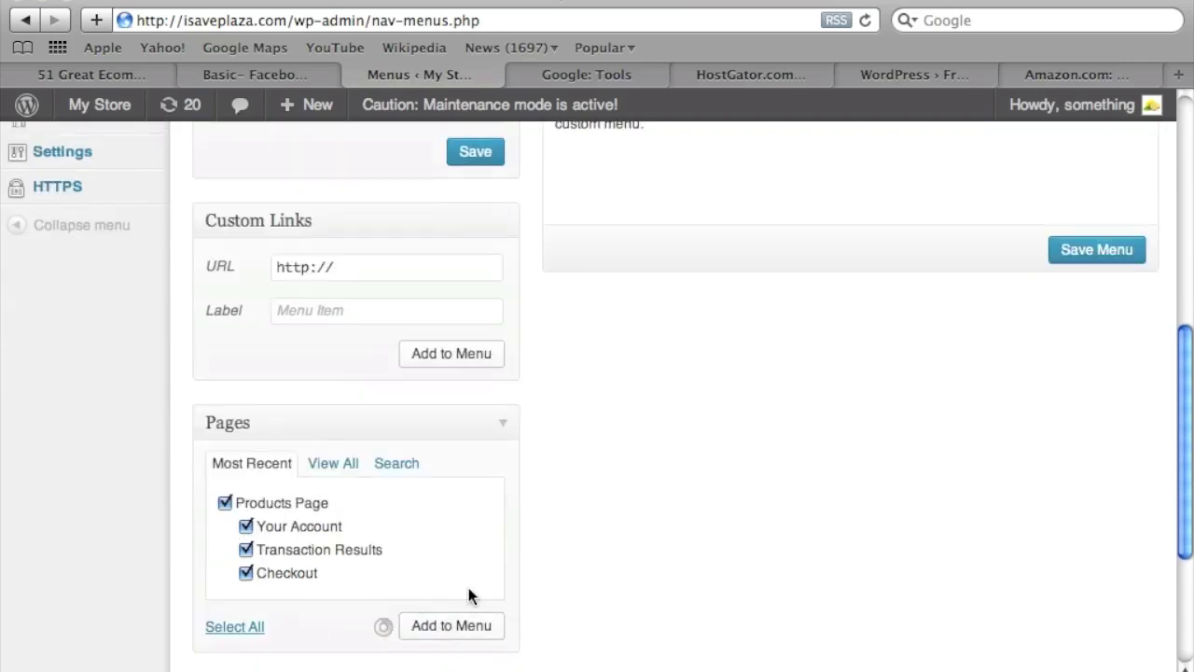
scroll(933, 434, "up", 7)
scroll(1016, 513, "down", 1)
left_click(1084, 666)
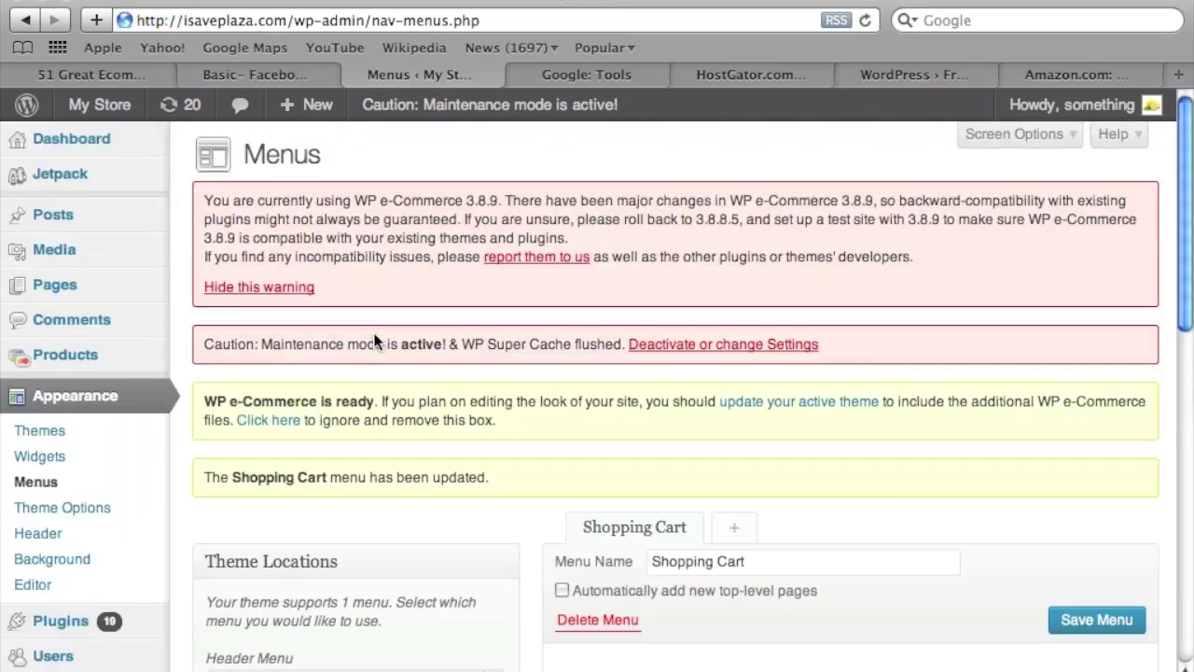
Assign Shopping Cart as the theme's Header Menu and save the theme location.
scroll(376, 342, "down", 4)
left_click(325, 506)
left_click(321, 523)
left_click(462, 550)
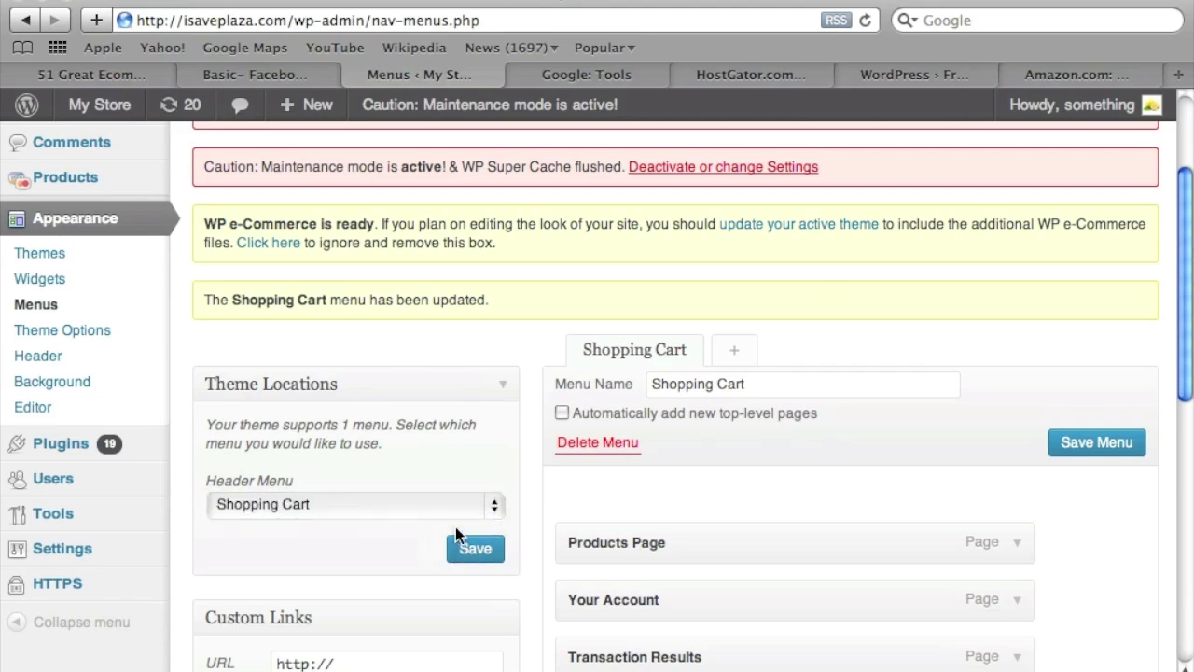
Switch to the My Store on Facebook window, reload the app and inspect the Sneakers listing and navigation menu.
right_click(274, 671)
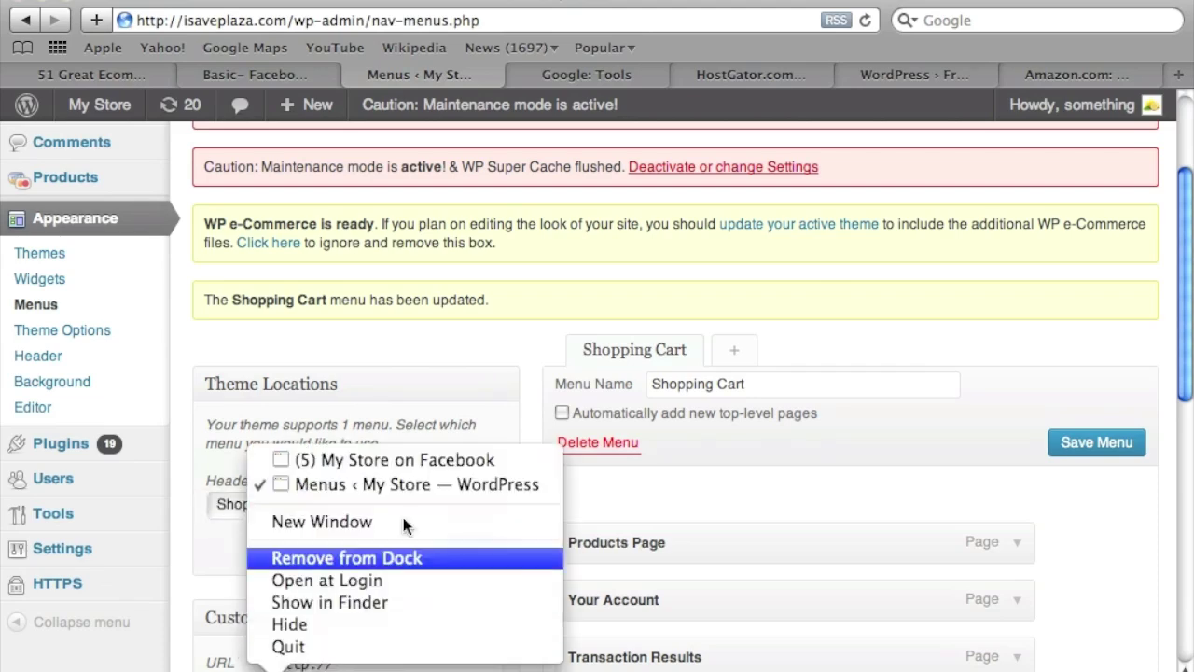
left_click(410, 444)
right_click(280, 668)
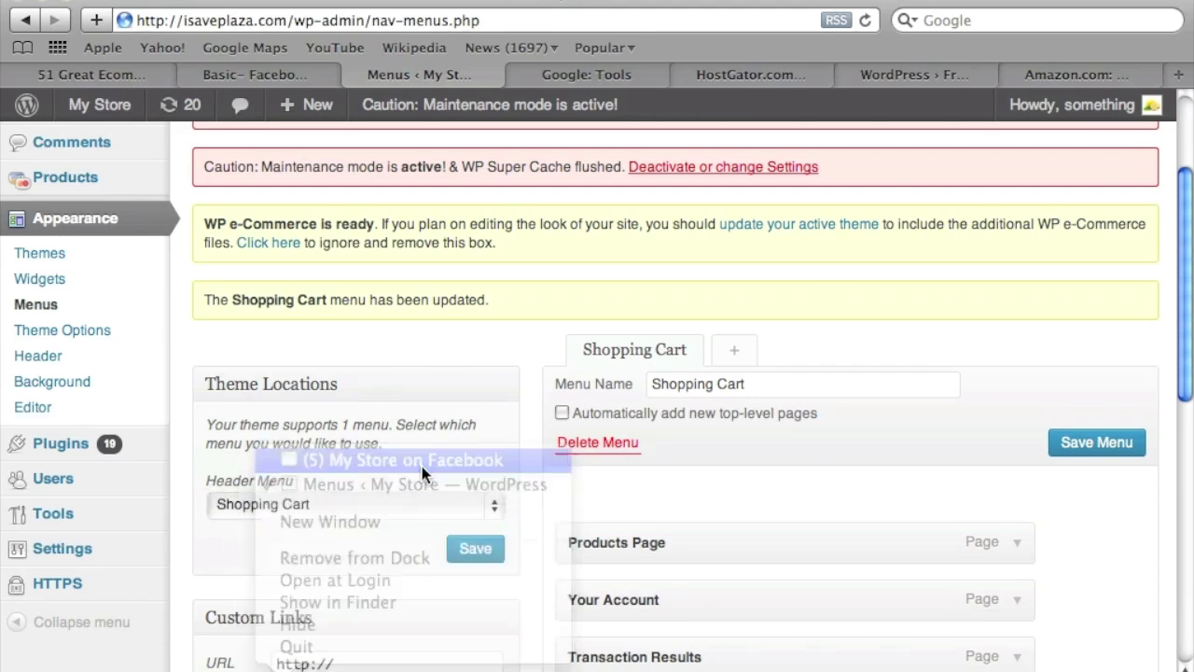
left_click(422, 462)
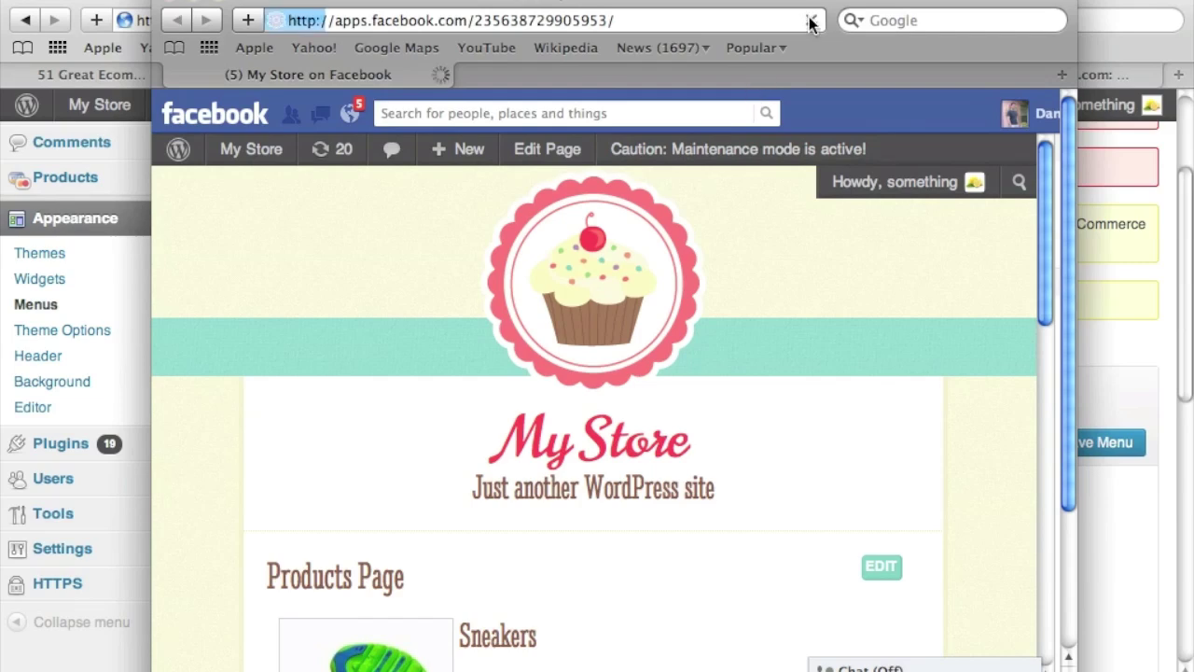
left_click(809, 21)
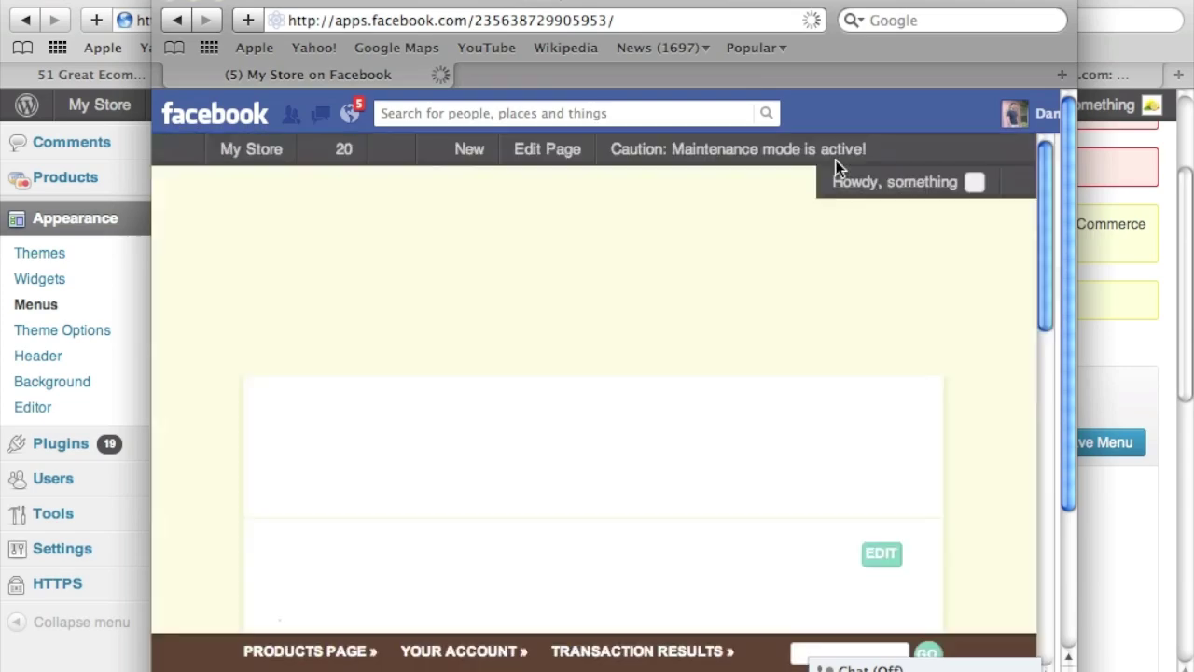
scroll(835, 166, "down", 10)
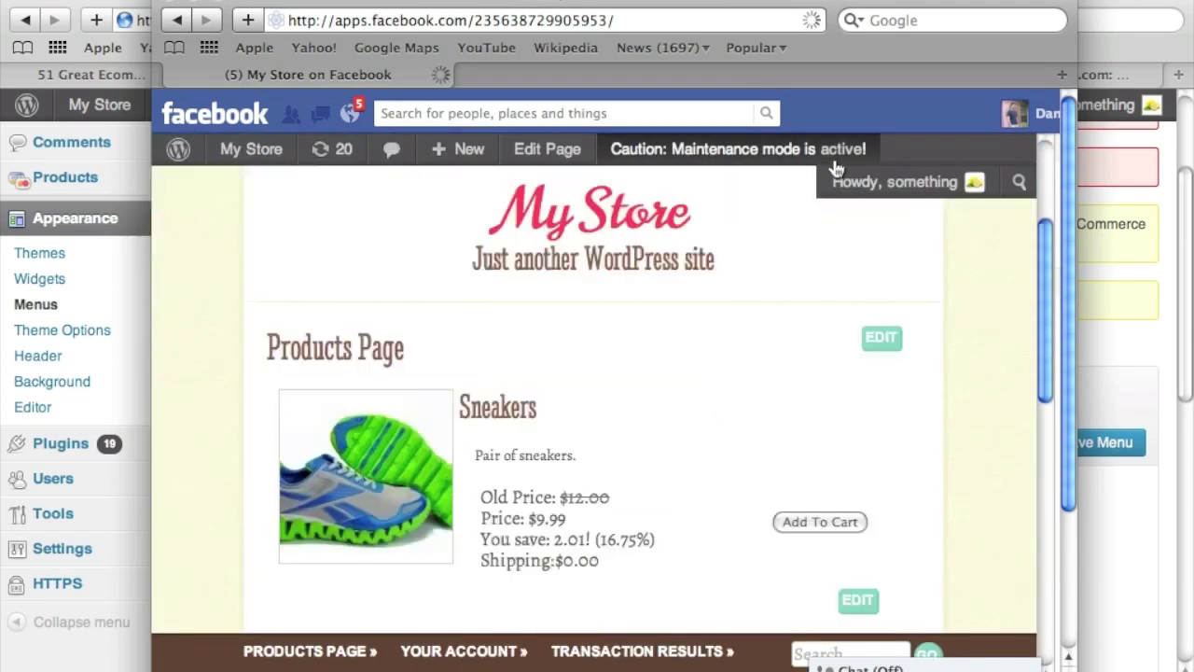
scroll(834, 165, "down", 8)
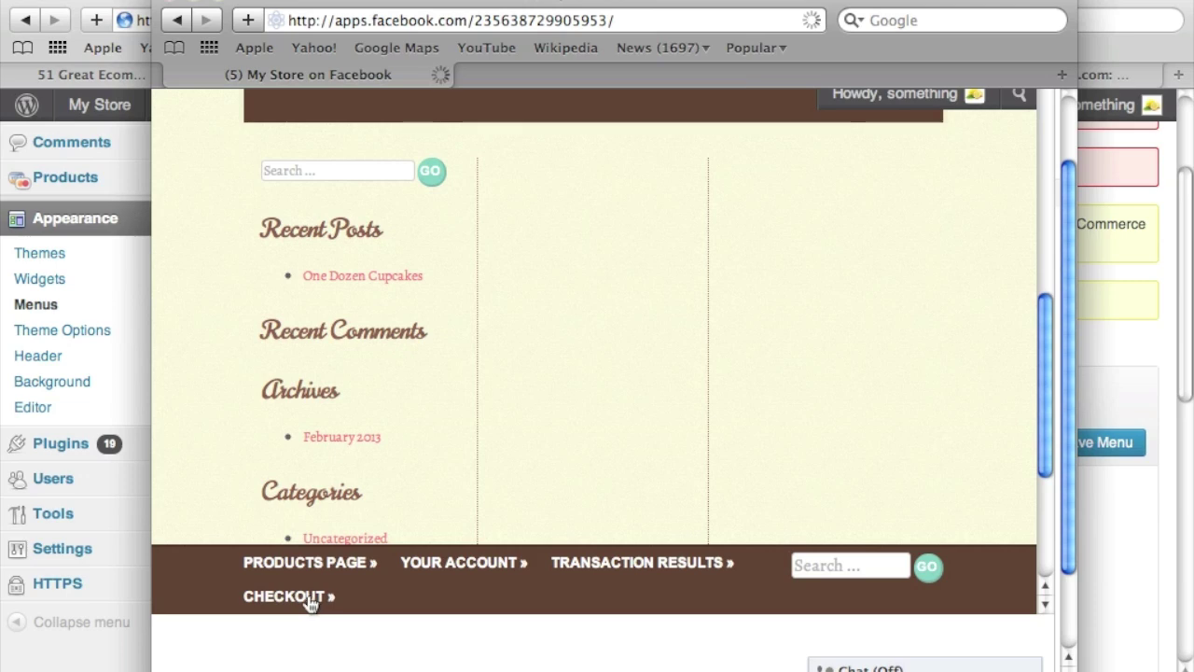
Return to the WordPress admin window and list only the active plugins.
left_click(105, 490)
left_click(107, 446)
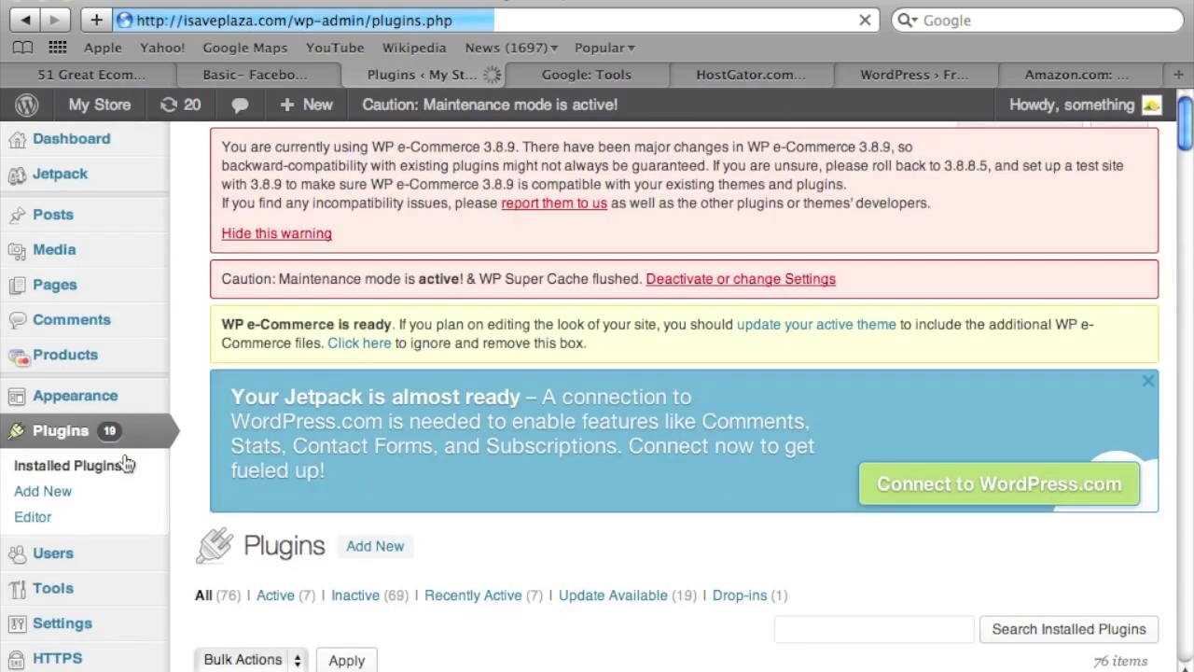
scroll(261, 424, "down", 5)
left_click(290, 336)
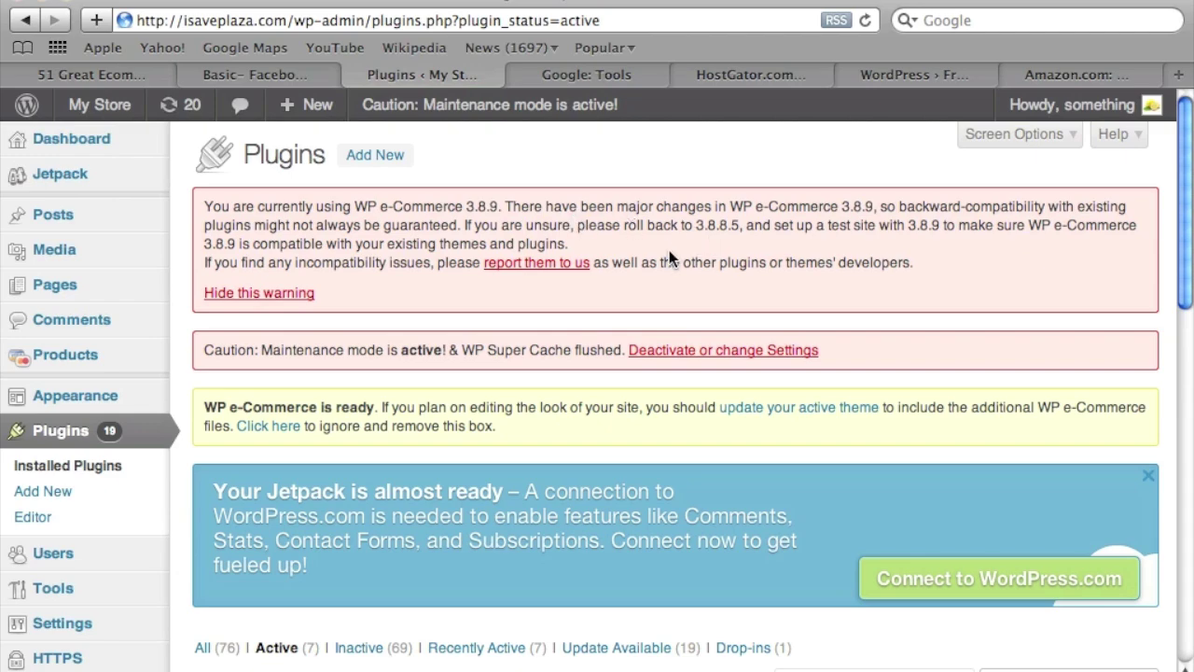
Find the Open external links in a new window plugin among the active plugins and open its settings.
scroll(669, 252, "down", 10)
scroll(669, 254, "down", 3)
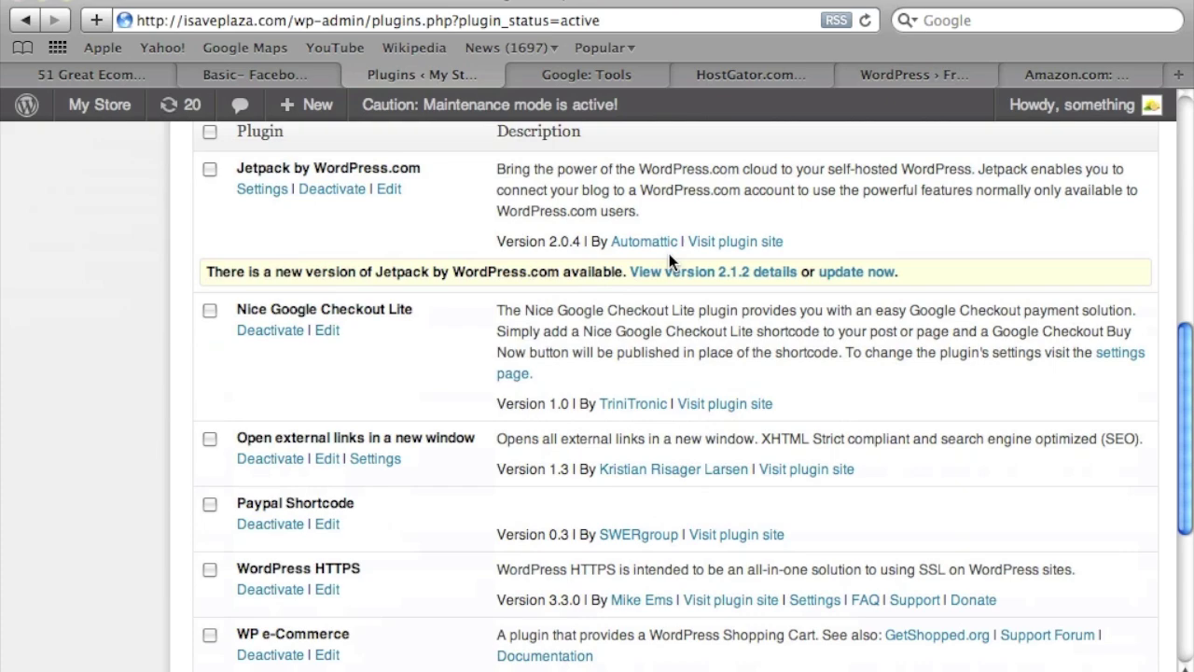
scroll(404, 632, "up", 2)
scroll(404, 631, "up", 12)
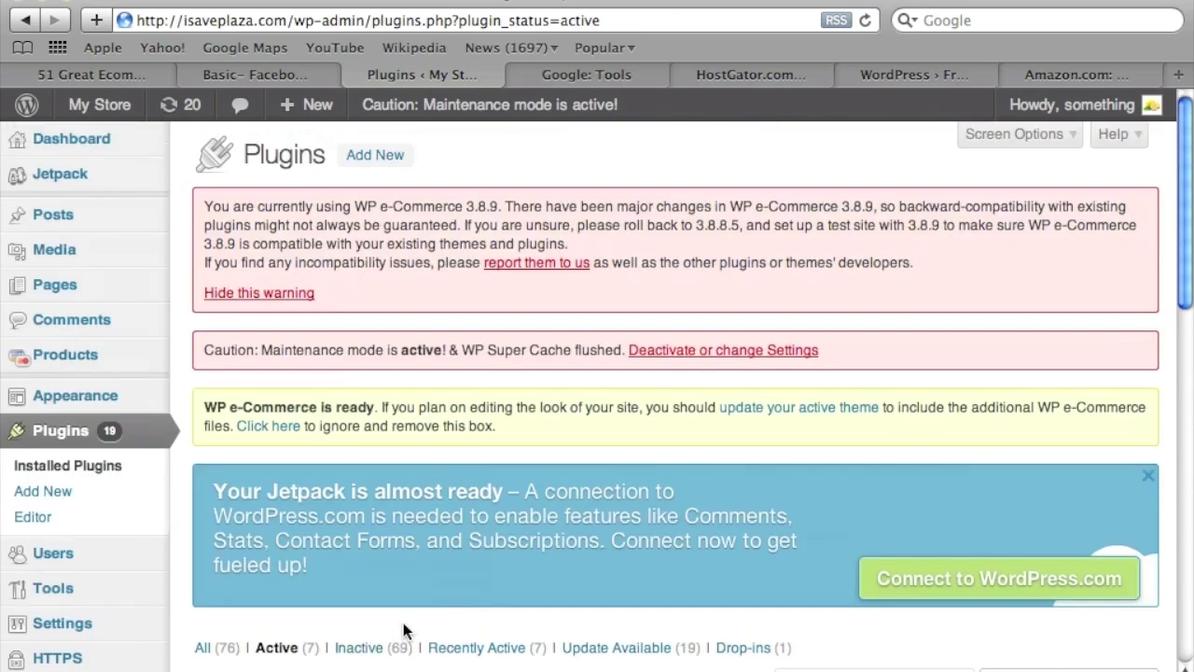
scroll(401, 621, "down", 7)
scroll(400, 624, "down", 4)
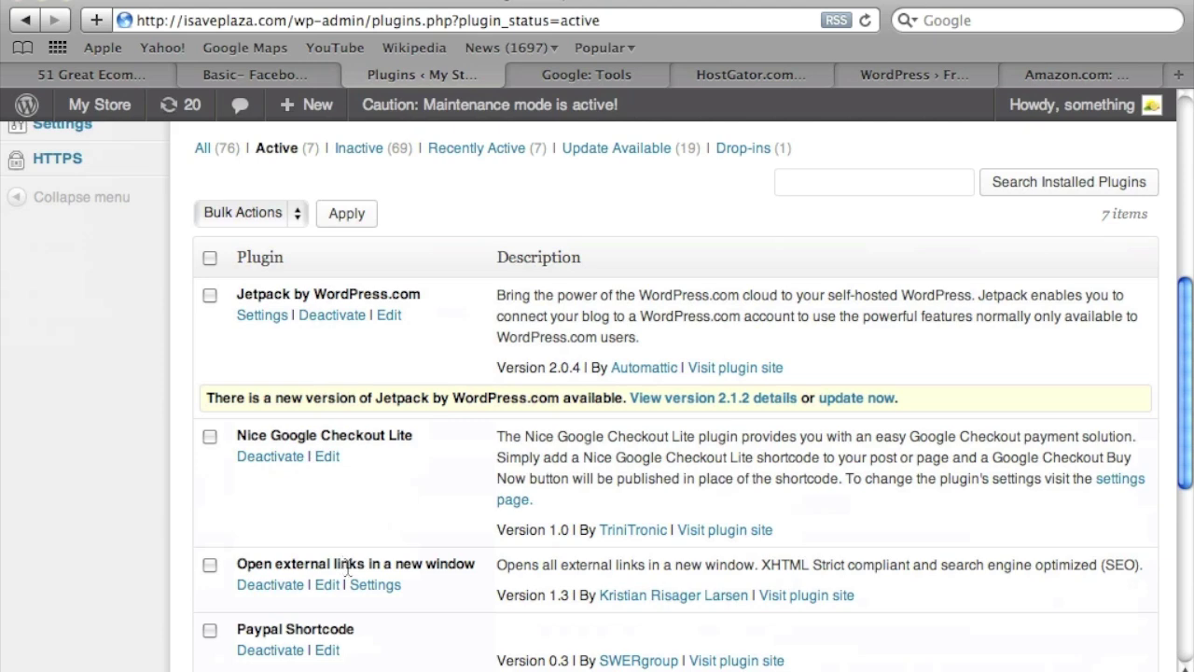
left_click(393, 586)
scroll(393, 588, "down", 3)
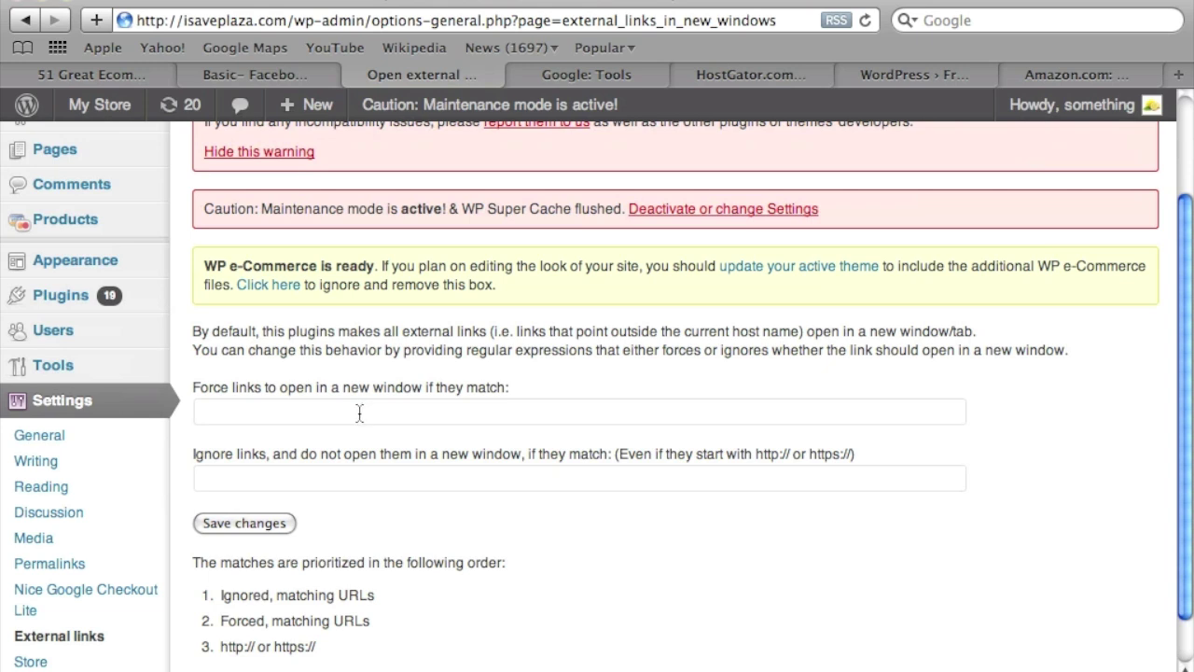
Switch to the My Store on Facebook window to check the store's navigation links, and return to the WordPress admin window.
right_click(253, 664)
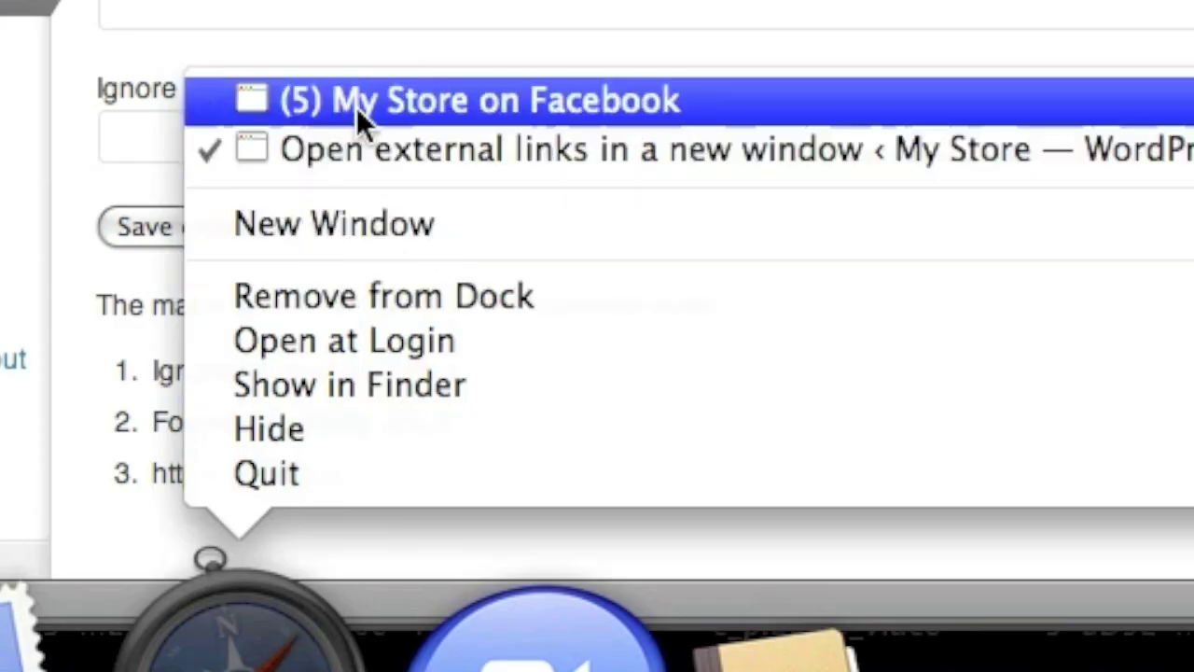
left_click(359, 103)
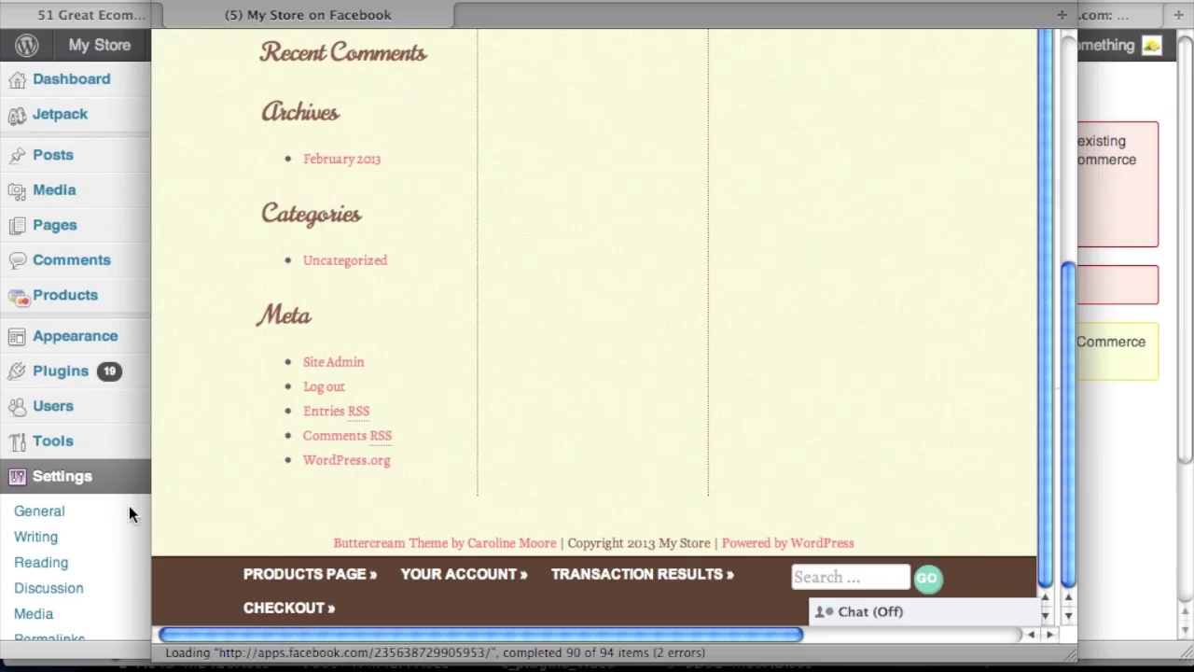
left_click(107, 476)
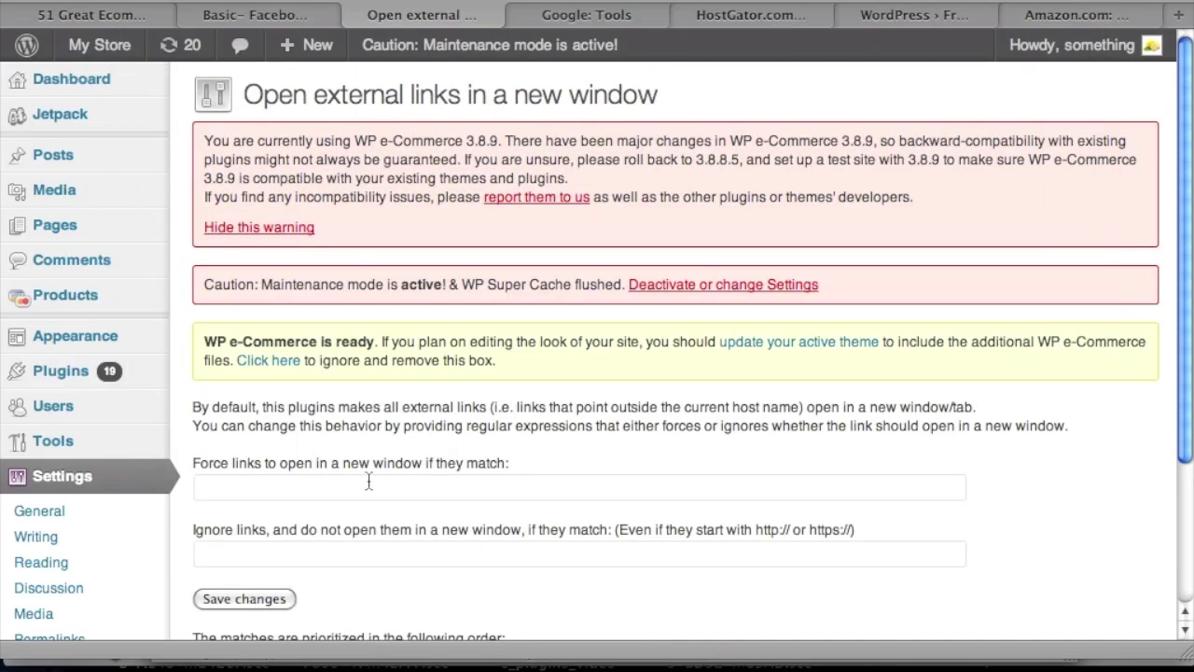
Force links matching /checkout/ to open in a new window and save the plugin settings.
left_click(311, 495)
type("/che")
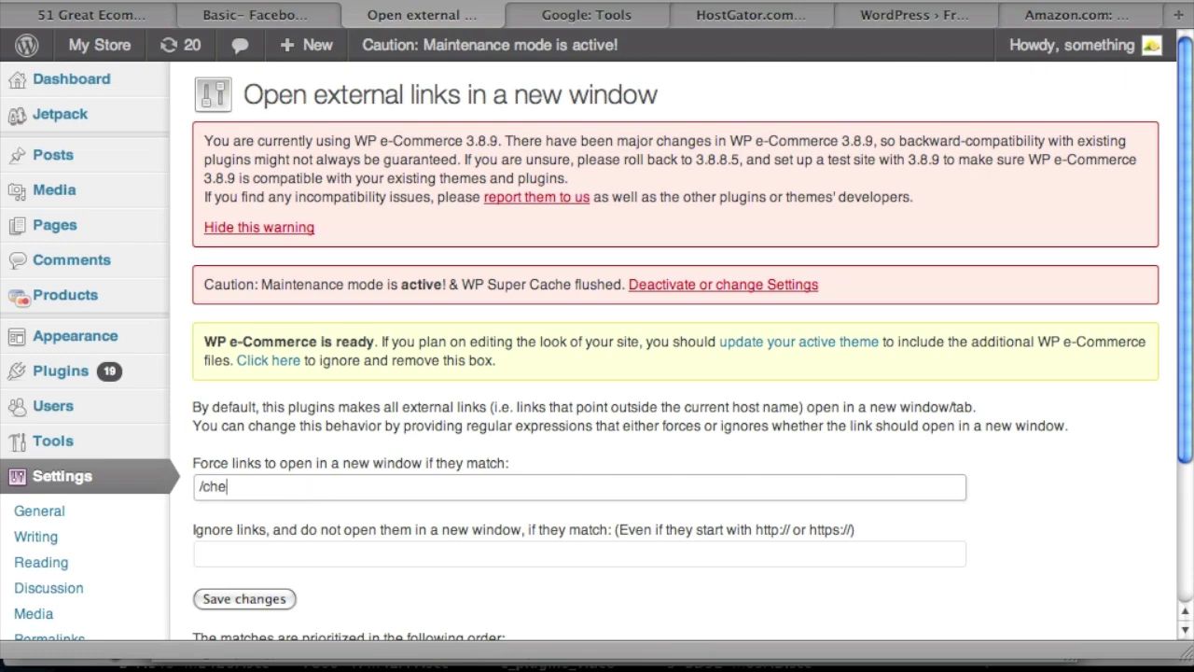
type("ckout/")
left_click(246, 600)
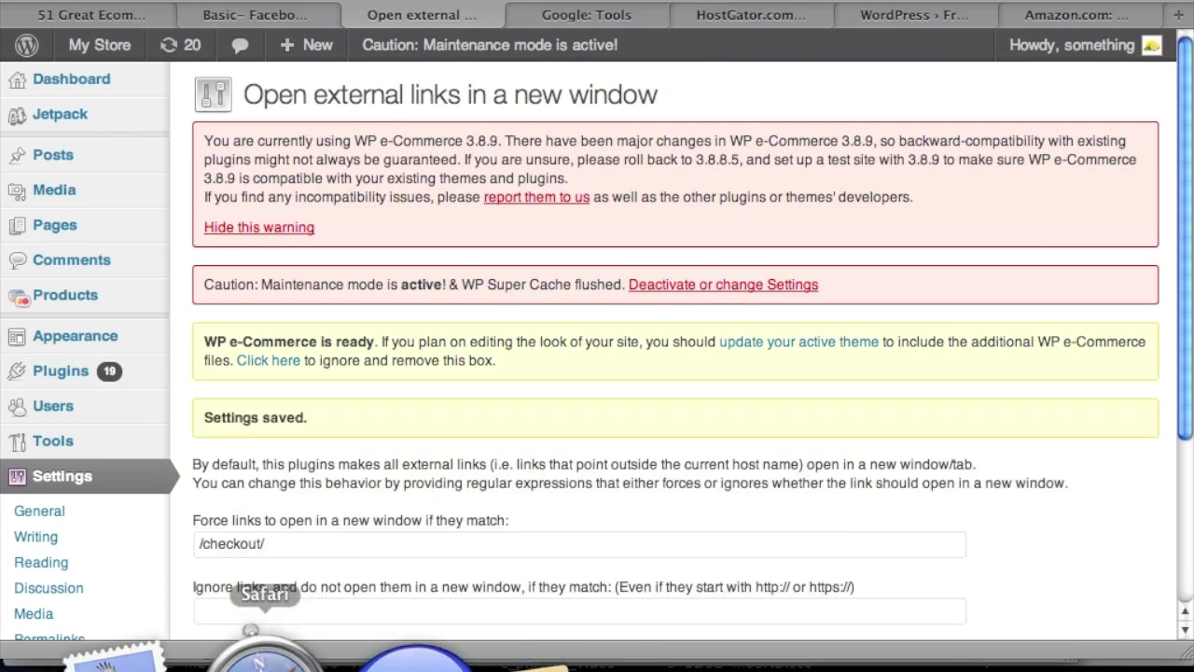
Test the Checkout link from the My Store on Facebook window, review the order page it opens, and close that page's window.
right_click(266, 653)
left_click(380, 403)
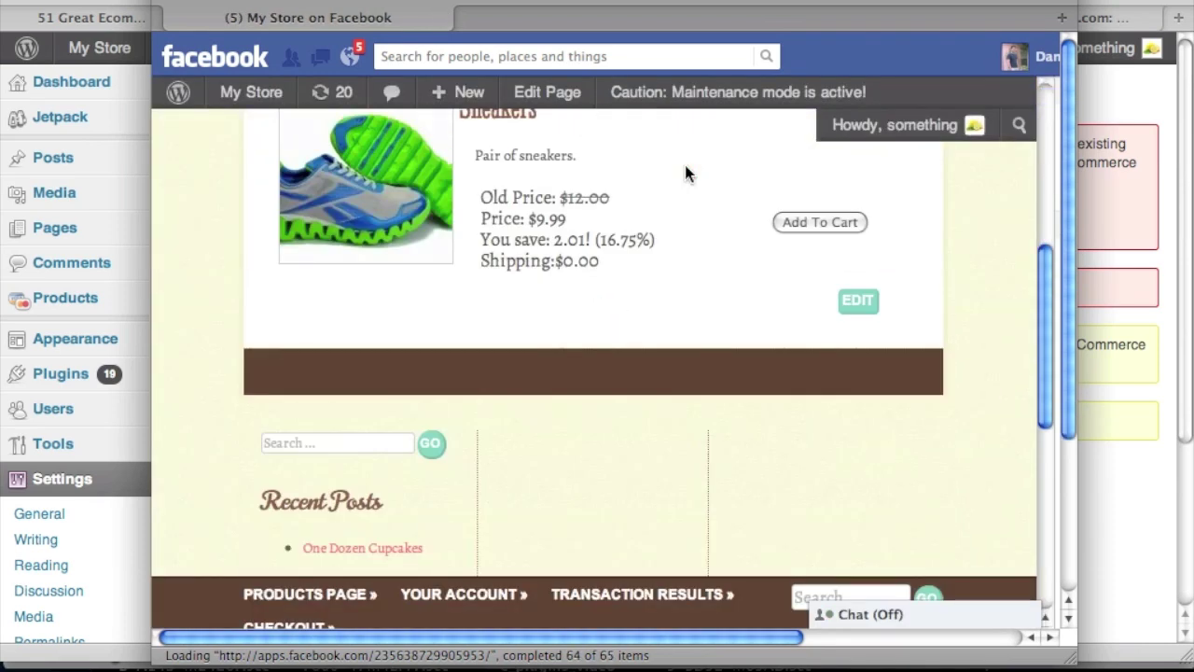
left_click(311, 631)
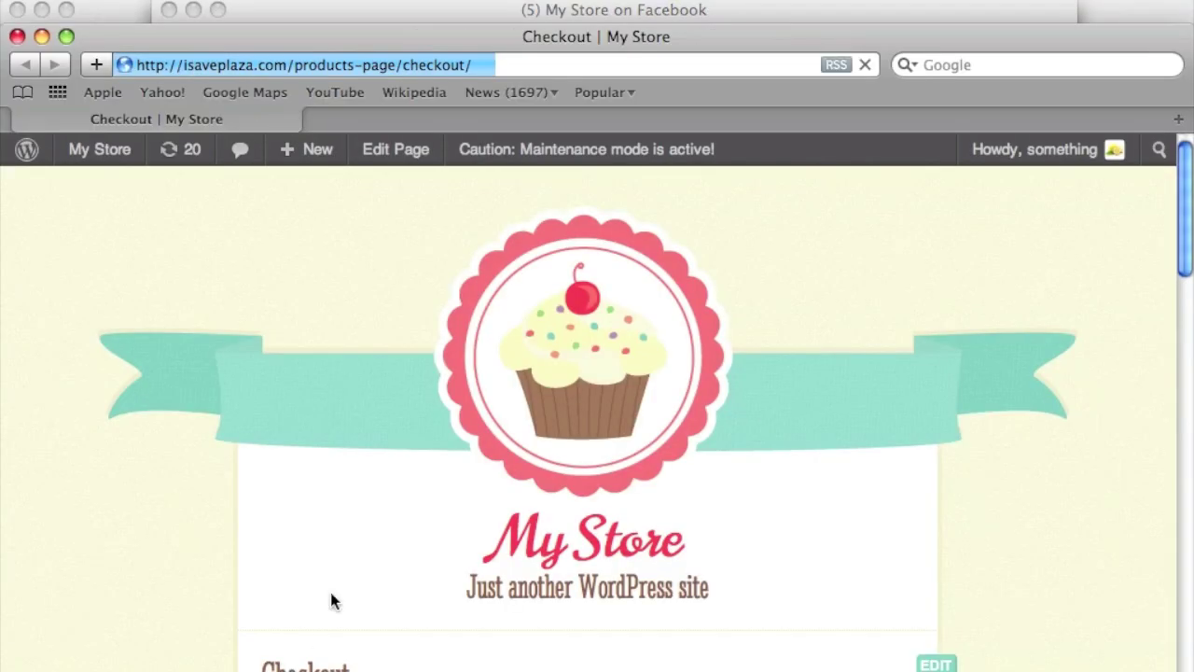
scroll(390, 533, "down", 8)
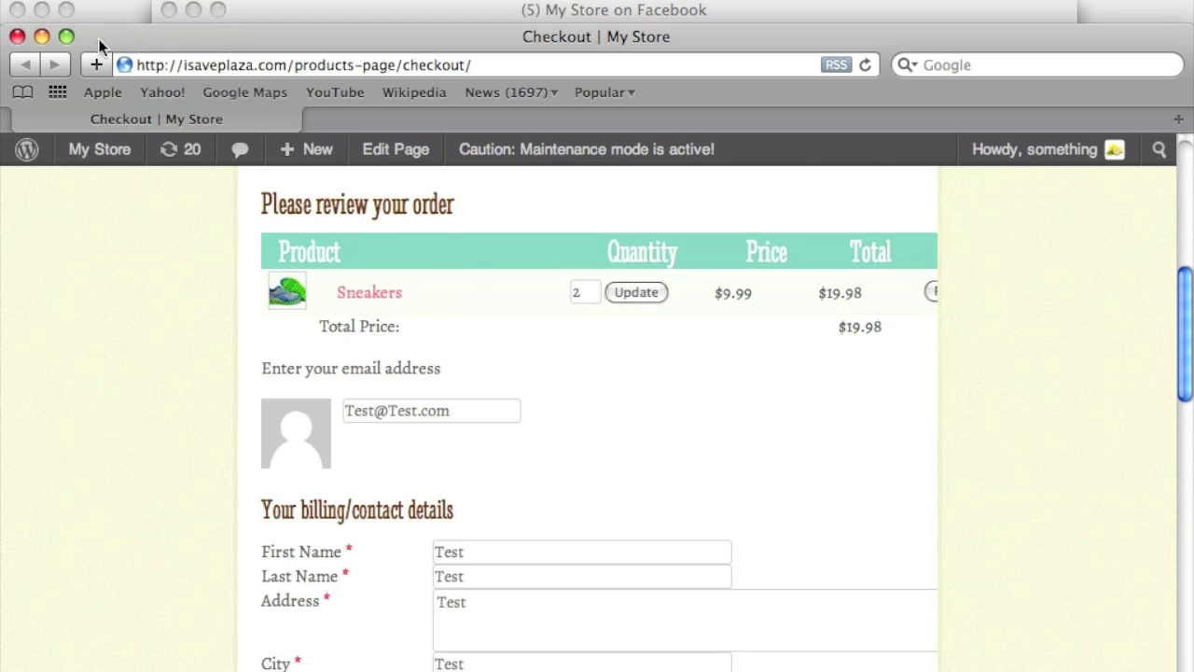
left_click(17, 36)
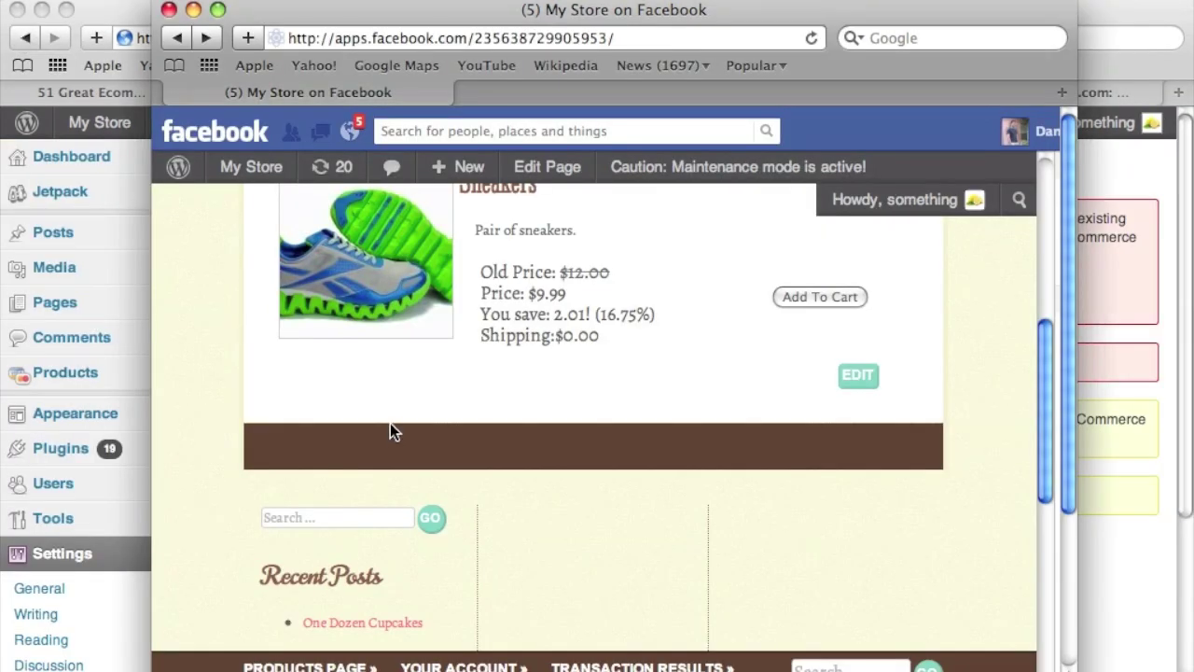
Look over the footer navigation of the Facebook store and return to the external links settings in the WordPress admin window.
scroll(392, 427, "down", 3)
scroll(364, 658, "down", 5)
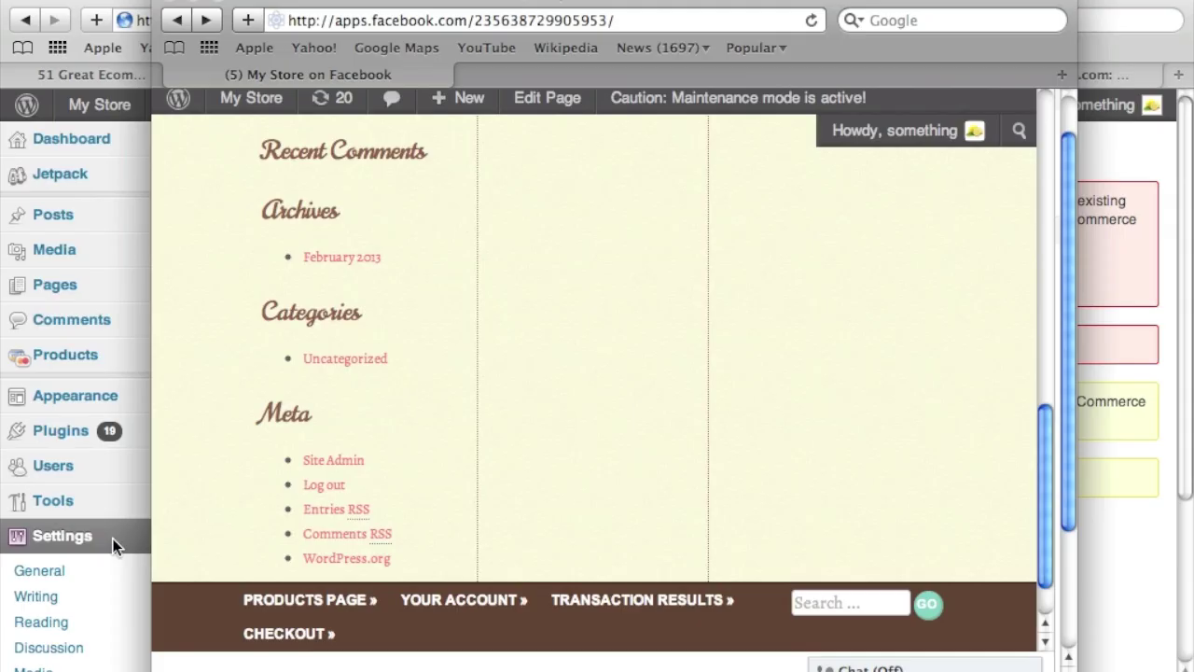
left_click(113, 538)
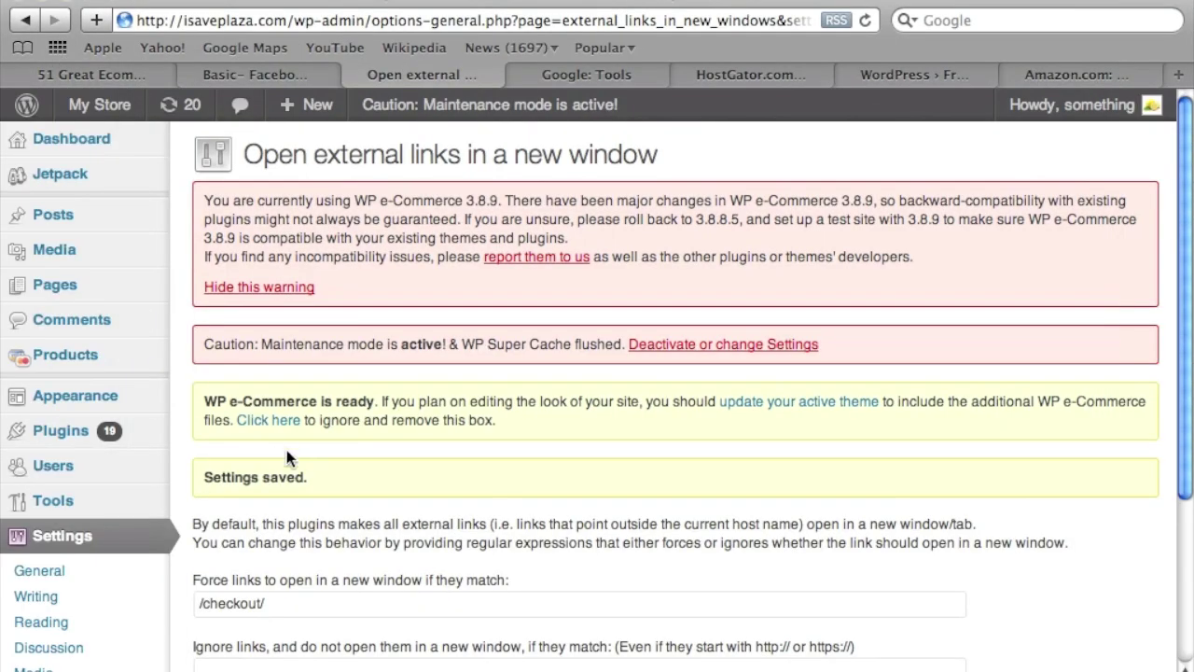